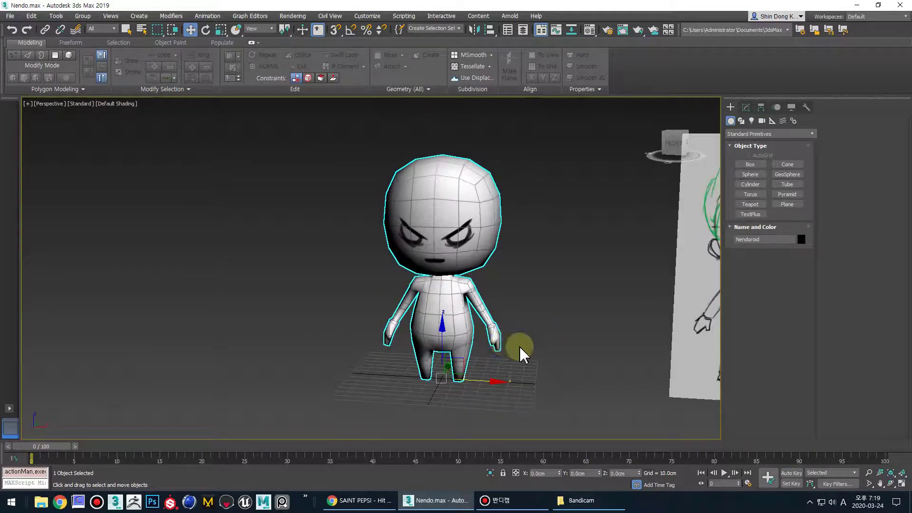
# - Open the Material Editor for the selected character
pyautogui.press('m')
pyautogui.click(216, 68)
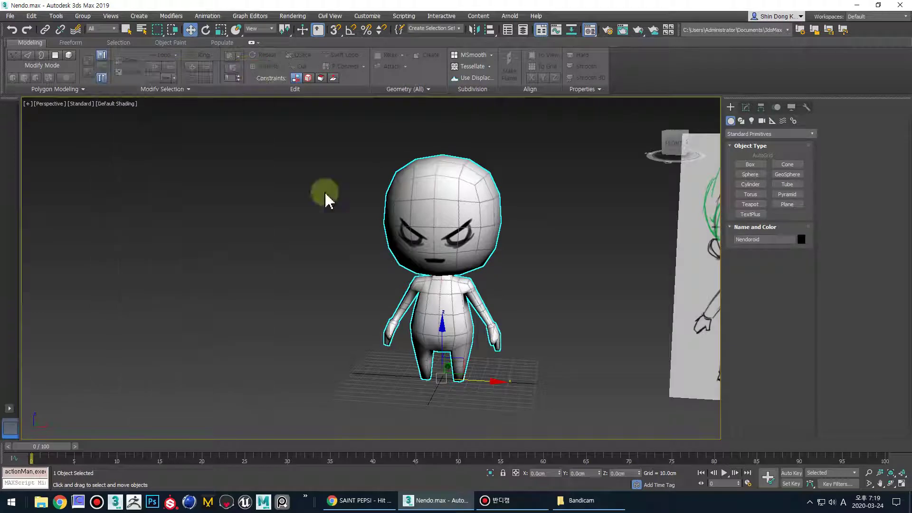
pyautogui.keyDown('alt'); pyautogui.moveTo(325, 197); pyautogui.dragTo(409, 325, button='middle'); pyautogui.keyUp('alt')
pyautogui.press('m')
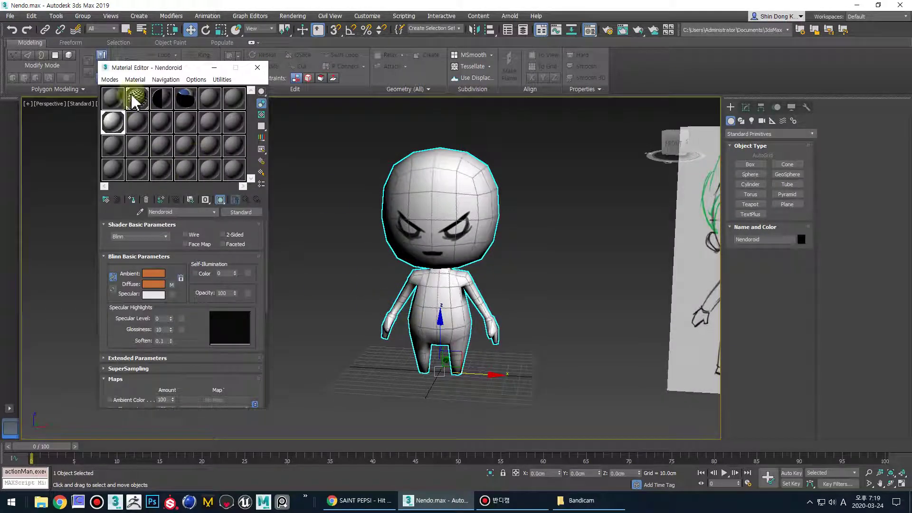
# - Switch the Material Editor to Slate mode and return it to Compact mode
pyautogui.click(110, 80)
pyautogui.click(117, 105)
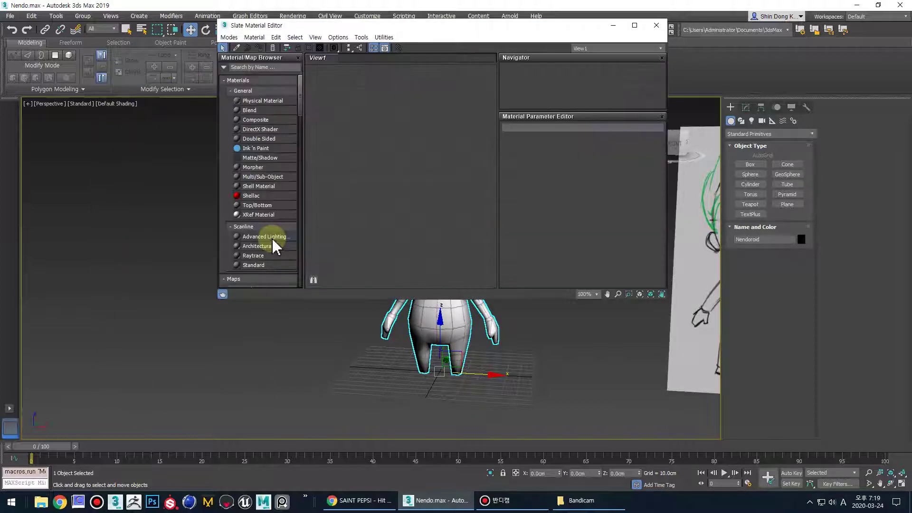
pyautogui.moveTo(352, 24); pyautogui.dragTo(165, 121)
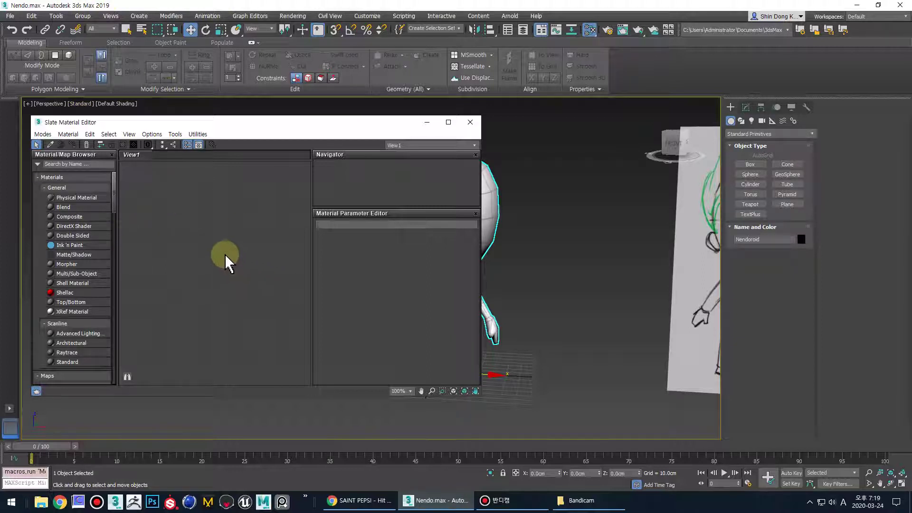
pyautogui.click(43, 135)
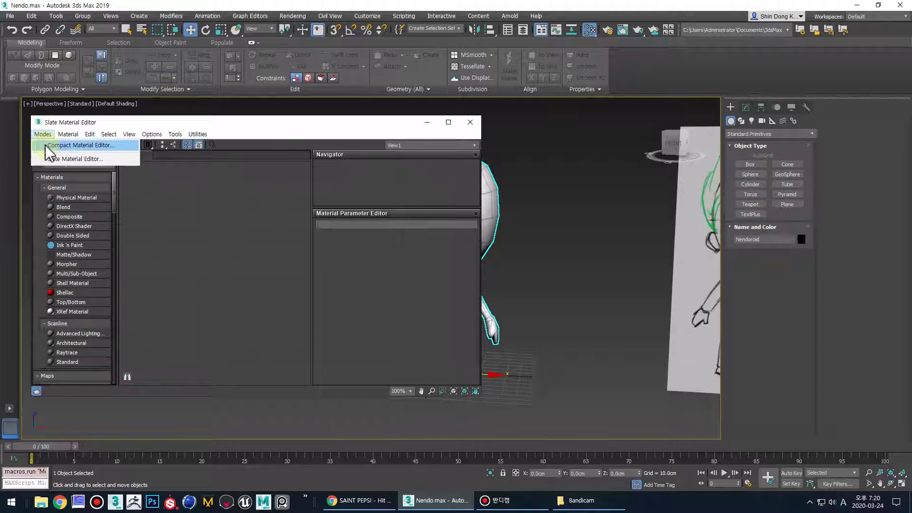
pyautogui.click(46, 145)
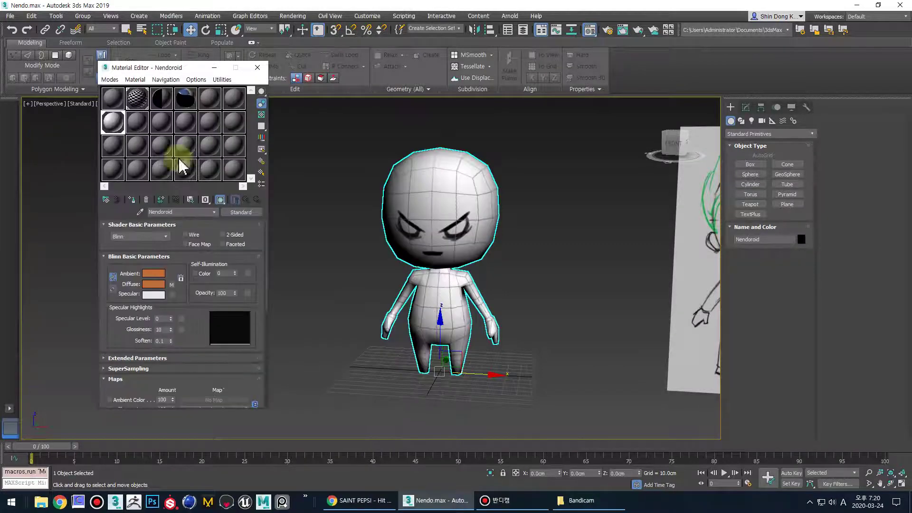
# - Name an unused sample material Nendoroid and assign it to the selected character, replacing the existing material of that name
pyautogui.click(134, 122)
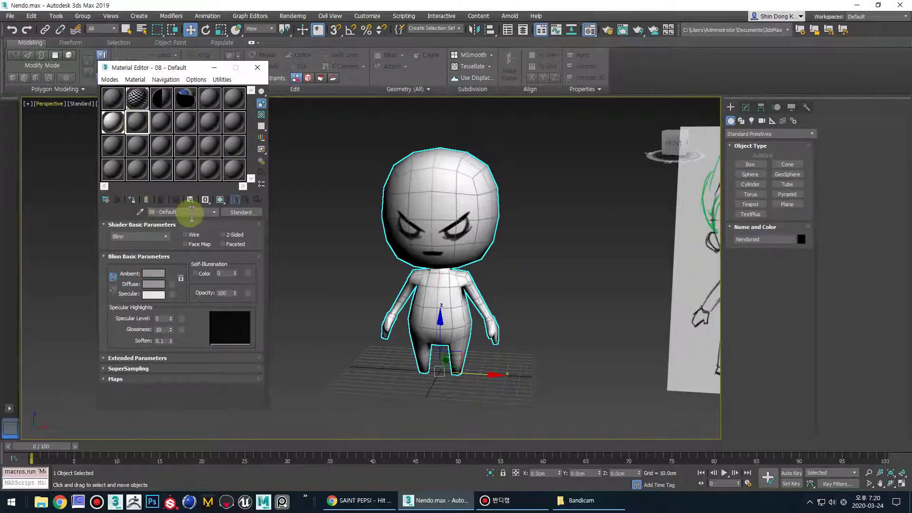
pyautogui.click(182, 213)
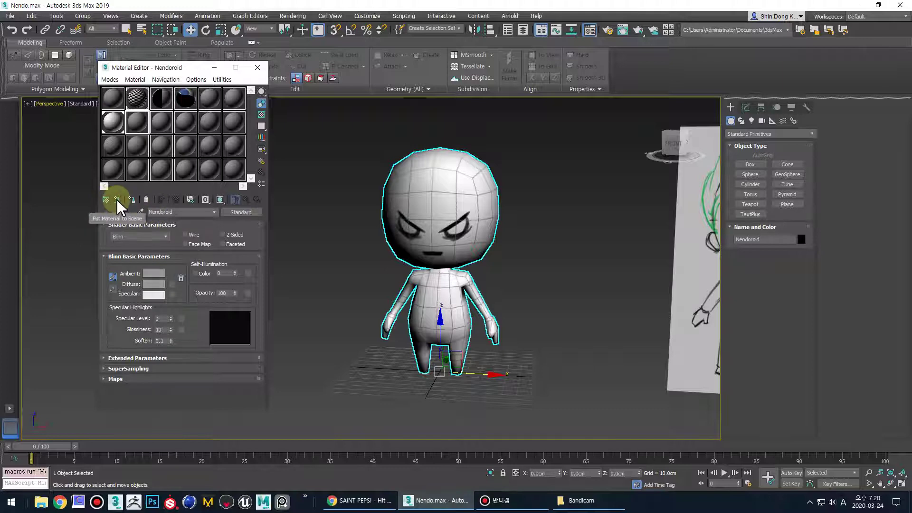
pyautogui.click(134, 200)
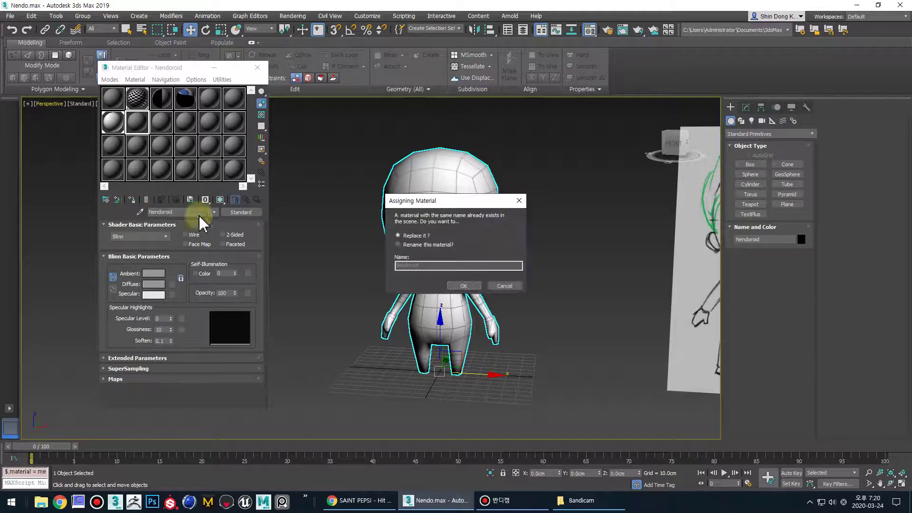
pyautogui.click(464, 286)
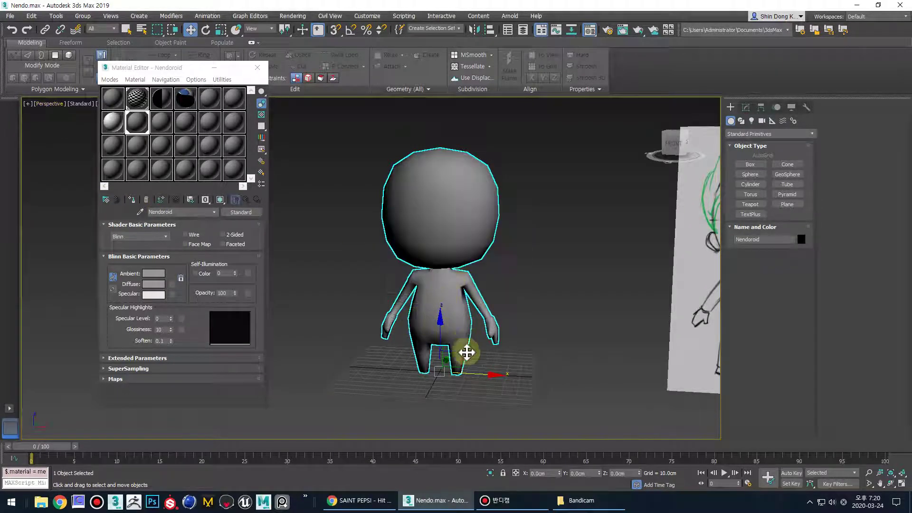
pyautogui.keyDown('alt'); pyautogui.moveTo(467, 352); pyautogui.dragTo(518, 301, button='middle'); pyautogui.keyUp('alt')
pyautogui.keyDown('alt'); pyautogui.moveTo(449, 284); pyautogui.dragTo(523, 311, button='middle'); pyautogui.keyUp('alt')
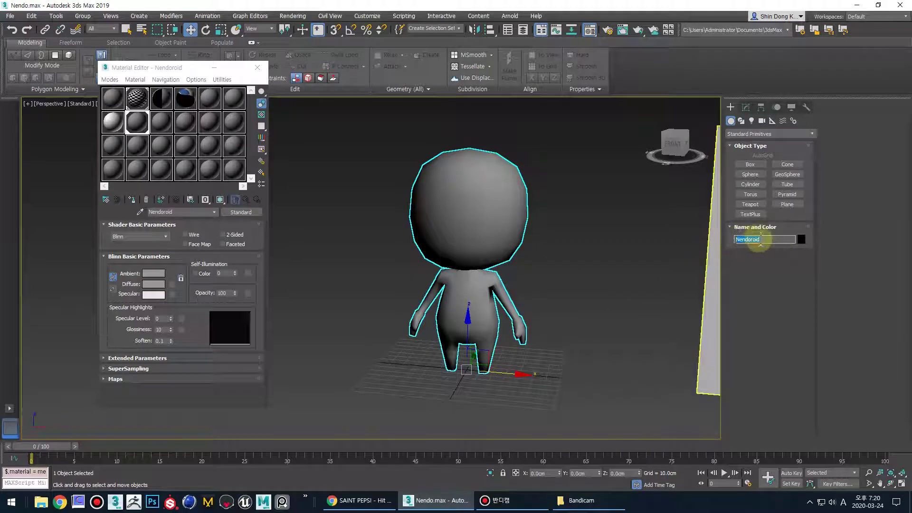
# - Compare the new material's name with the character object's name
pyautogui.doubleClick(178, 212)
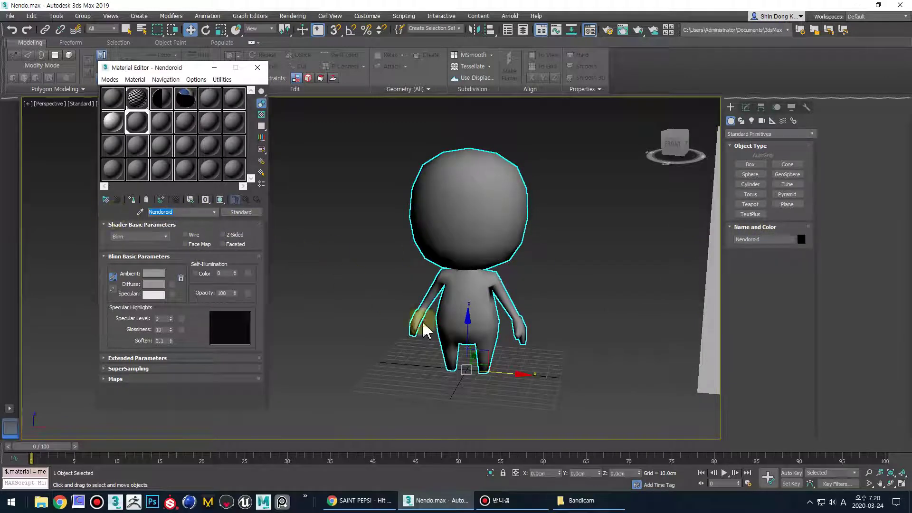
pyautogui.keyDown('alt'); pyautogui.moveTo(424, 331); pyautogui.dragTo(511, 342, button='middle'); pyautogui.keyUp('alt')
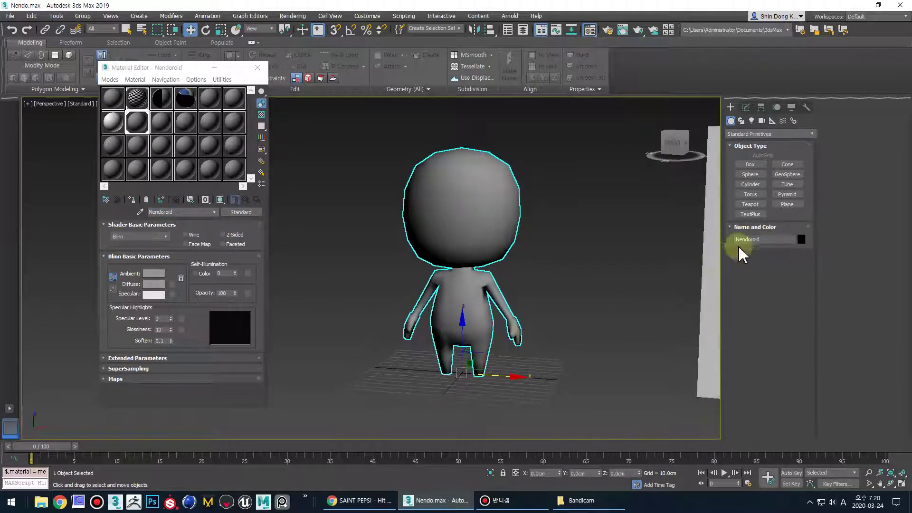
pyautogui.click(744, 240)
pyautogui.moveTo(202, 213); pyautogui.dragTo(150, 218)
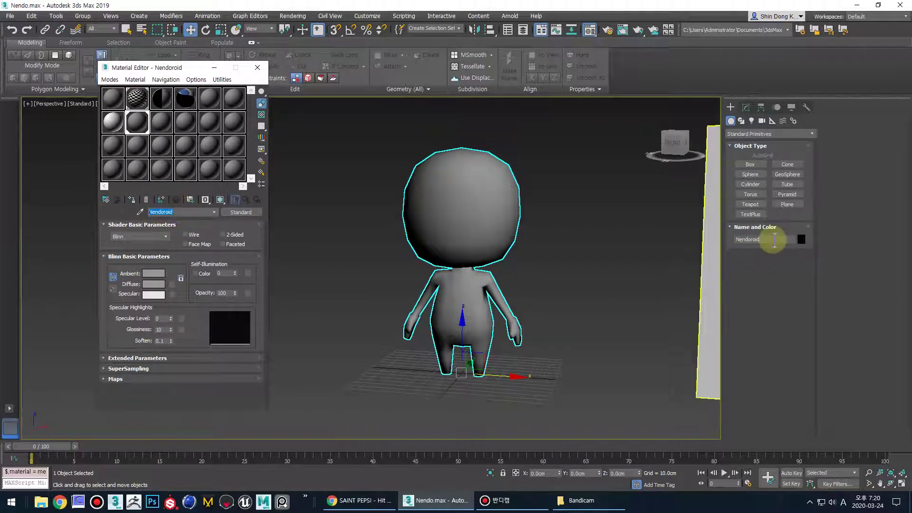
pyautogui.click(768, 239)
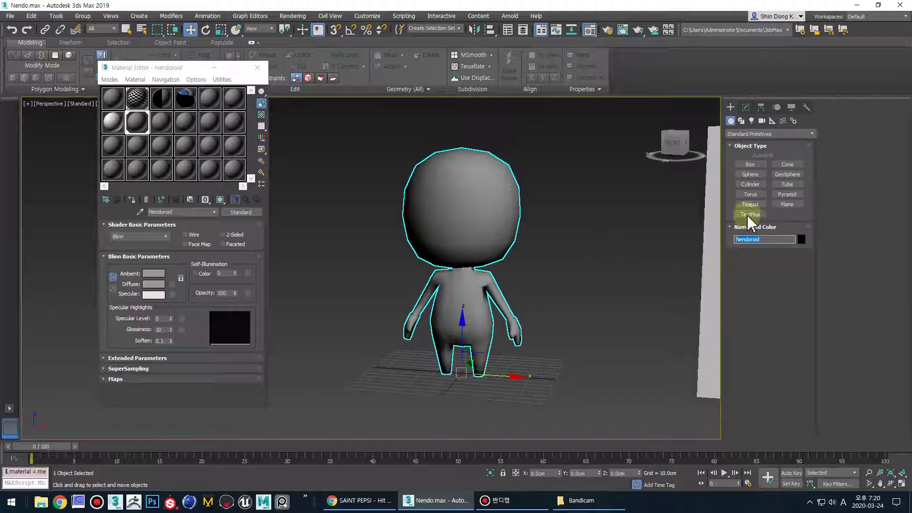
# - Move the character aside to about X -173 cm, Y 10 cm, show edged faces in the viewport, and deselect it
pyautogui.keyDown('alt'); pyautogui.moveTo(427, 381); pyautogui.dragTo(543, 334, button='middle'); pyautogui.keyUp('alt')
pyautogui.moveTo(544, 335); pyautogui.dragTo(374, 261)
pyautogui.keyDown('alt'); pyautogui.moveTo(419, 306); pyautogui.dragTo(488, 357, button='middle'); pyautogui.keyUp('alt')
pyautogui.press('F4')
pyautogui.moveTo(374, 261); pyautogui.dragTo(388, 266, button='middle')
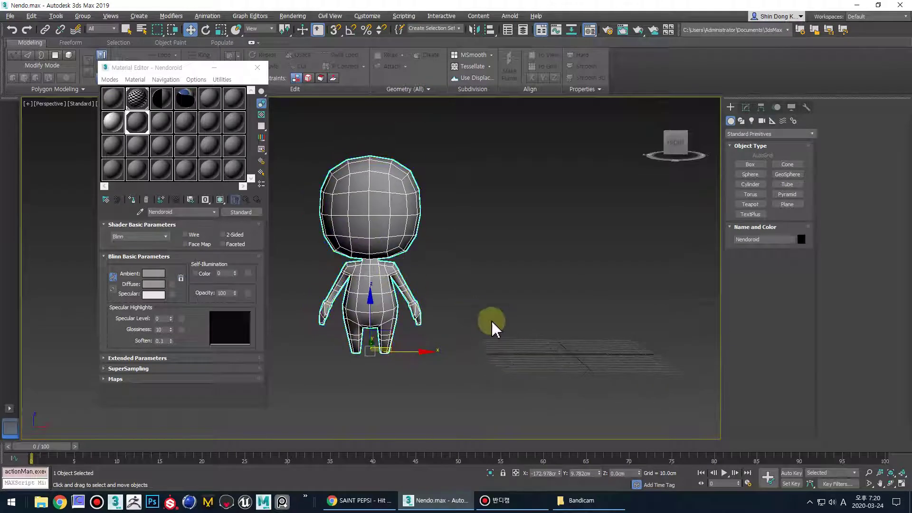
pyautogui.click(512, 318)
# - Create a box about 119 cm long, 76 cm wide and 84 cm high on the grid beside the character
pyautogui.keyDown('alt'); pyautogui.moveTo(511, 317); pyautogui.dragTo(673, 198, button='middle'); pyautogui.keyUp('alt')
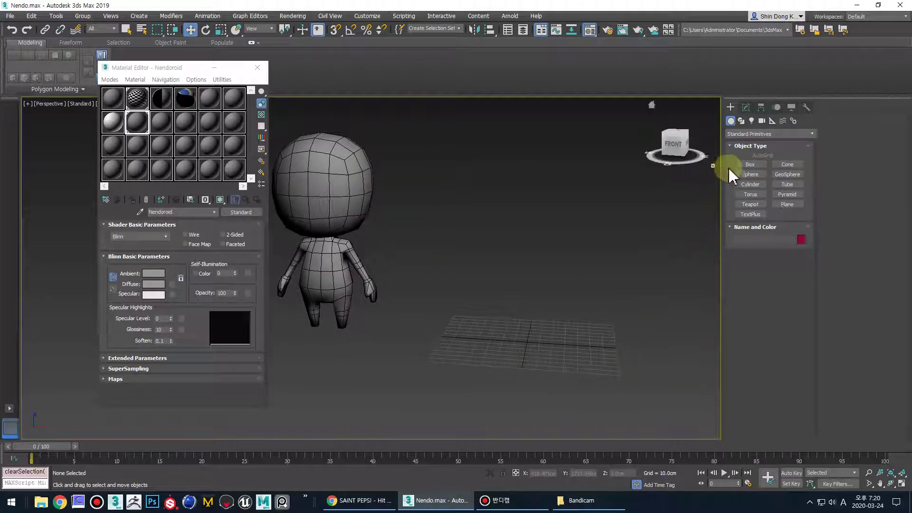
pyautogui.click(752, 166)
pyautogui.keyDown('alt'); pyautogui.moveTo(549, 331); pyautogui.dragTo(537, 340, button='middle'); pyautogui.keyUp('alt')
pyautogui.moveTo(596, 327); pyautogui.dragTo(482, 365)
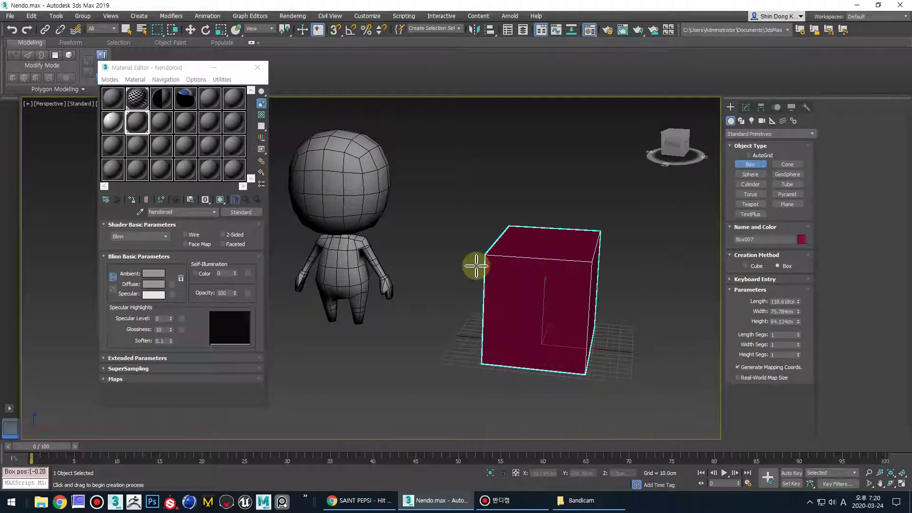
pyautogui.click(476, 266)
pyautogui.moveTo(504, 307); pyautogui.dragTo(459, 311, button='middle')
# - Centre the box on the grid by setting its X and Y position to 0
pyautogui.press('w')
pyautogui.keyDown('alt'); pyautogui.moveTo(563, 394); pyautogui.dragTo(552, 403, button='middle'); pyautogui.keyUp('alt')
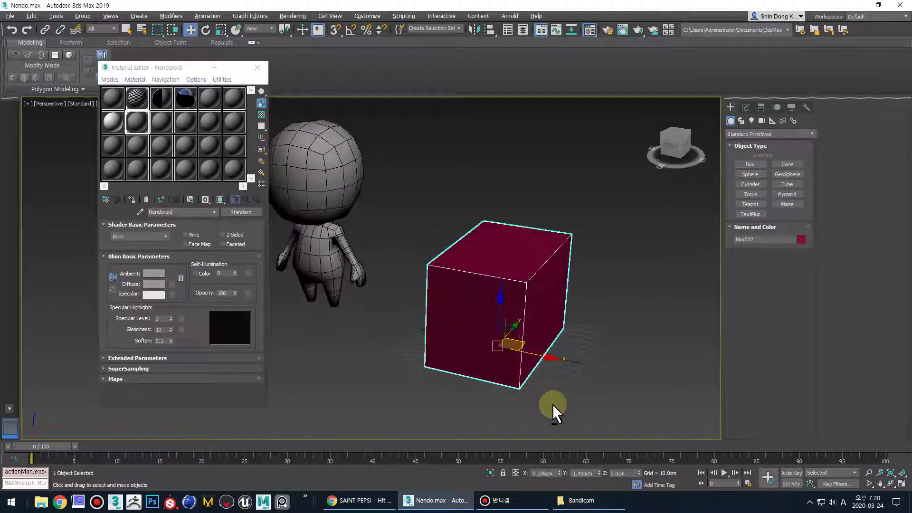
pyautogui.rightClick(560, 474)
pyautogui.rightClick(599, 474)
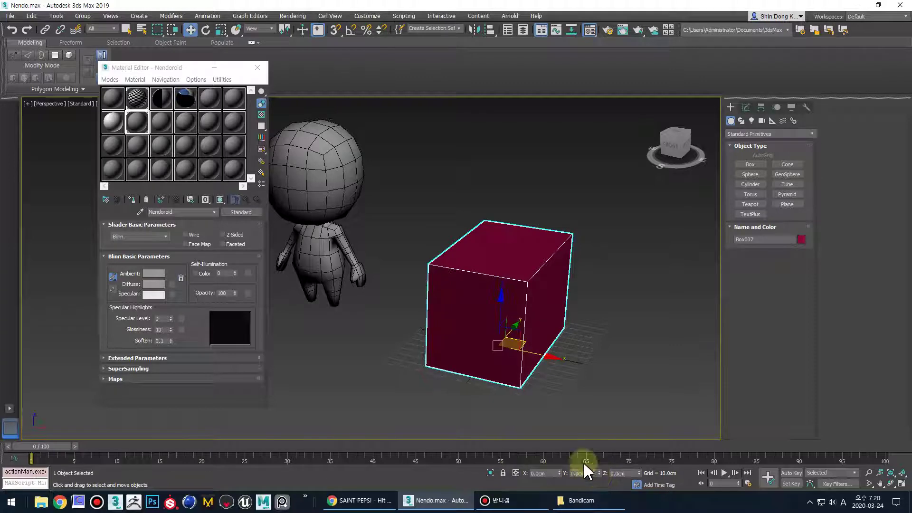
pyautogui.moveTo(500, 368); pyautogui.dragTo(554, 338, button='middle')
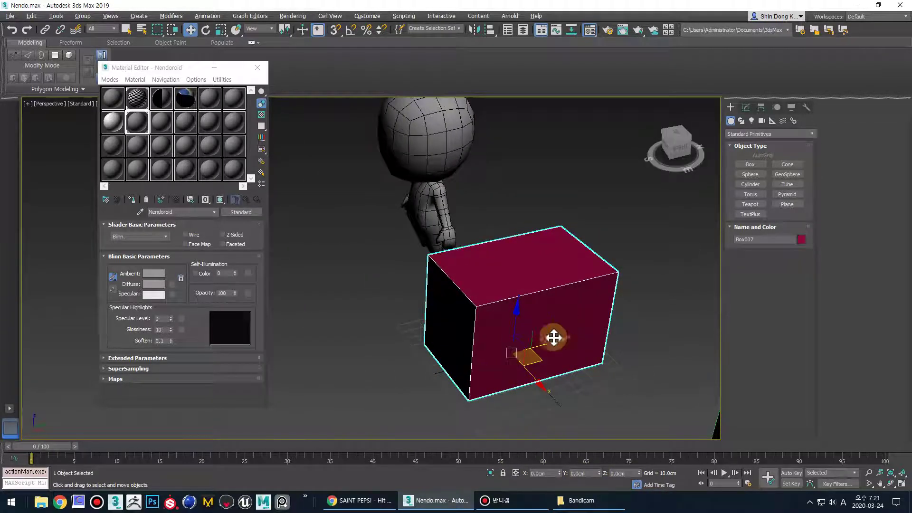
# - Set the box's length, width and height to 80 cm each
pyautogui.click(746, 107)
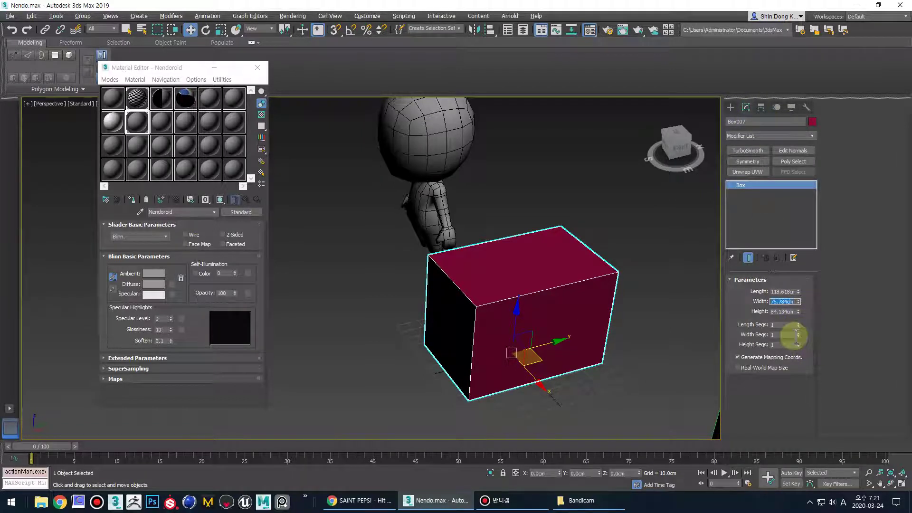
pyautogui.press('Tab')
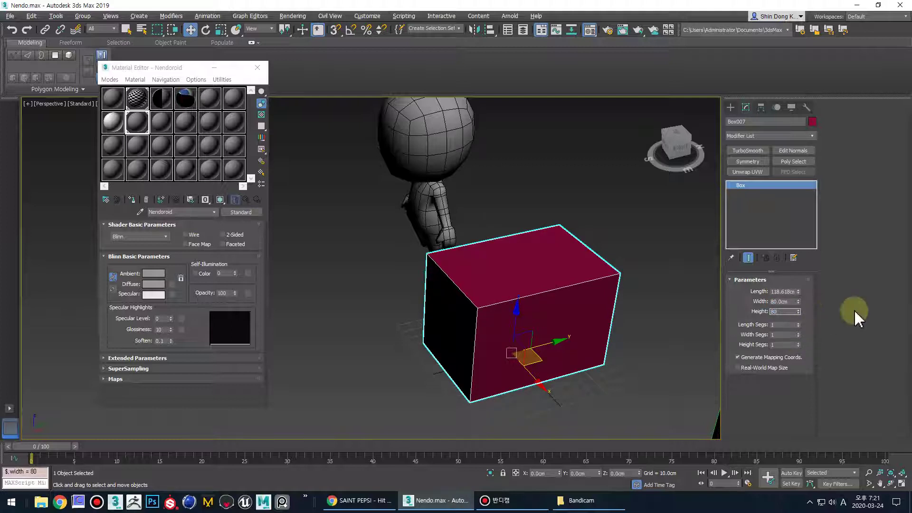
pyautogui.write('80')
pyautogui.press('Tab')
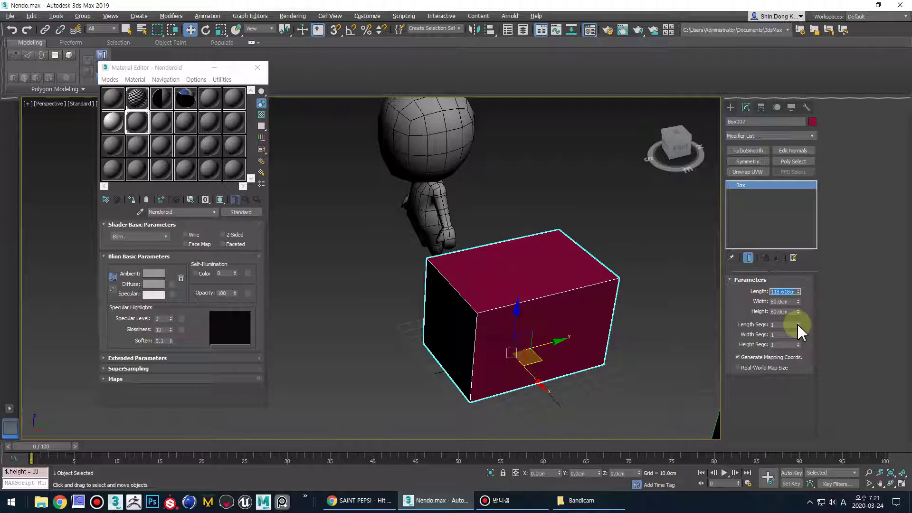
pyautogui.write('80')
pyautogui.press('Return')
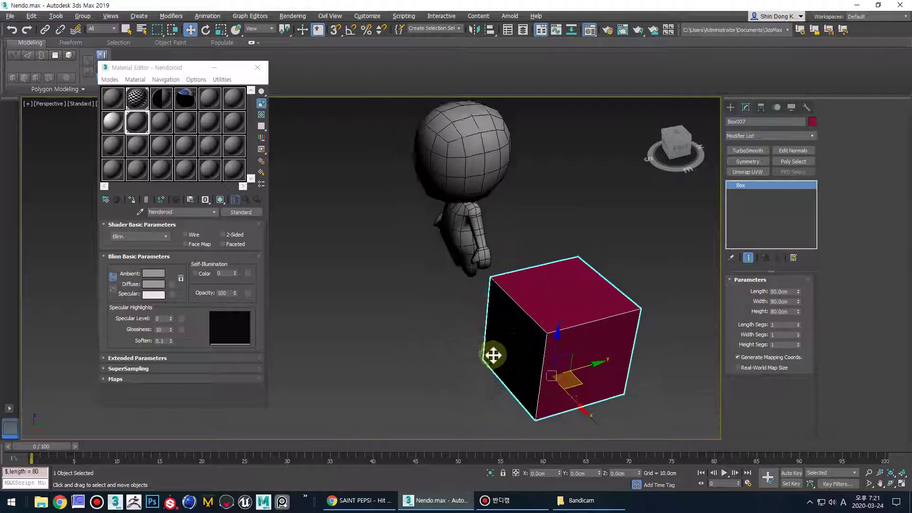
# - Add a TurboSmooth modifier to the box
pyautogui.keyDown('alt'); pyautogui.moveTo(491, 354); pyautogui.dragTo(585, 298, button='middle'); pyautogui.keyUp('alt')
pyautogui.scroll(2, 539, 304)
pyautogui.click(766, 134)
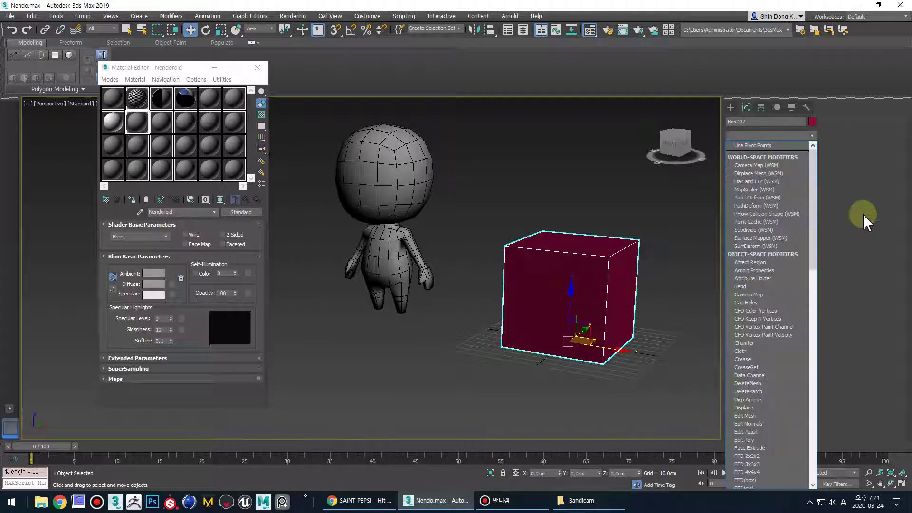
pyautogui.click(815, 272)
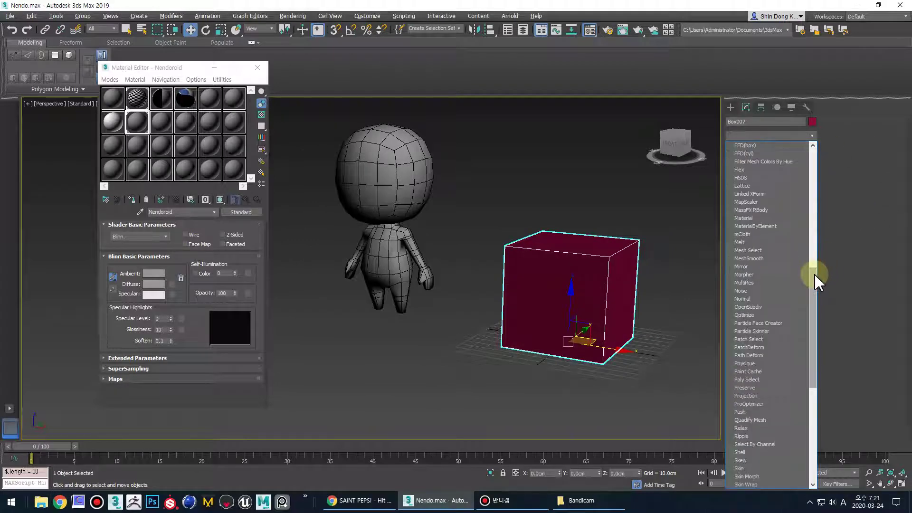
pyautogui.moveTo(814, 275); pyautogui.dragTo(810, 395)
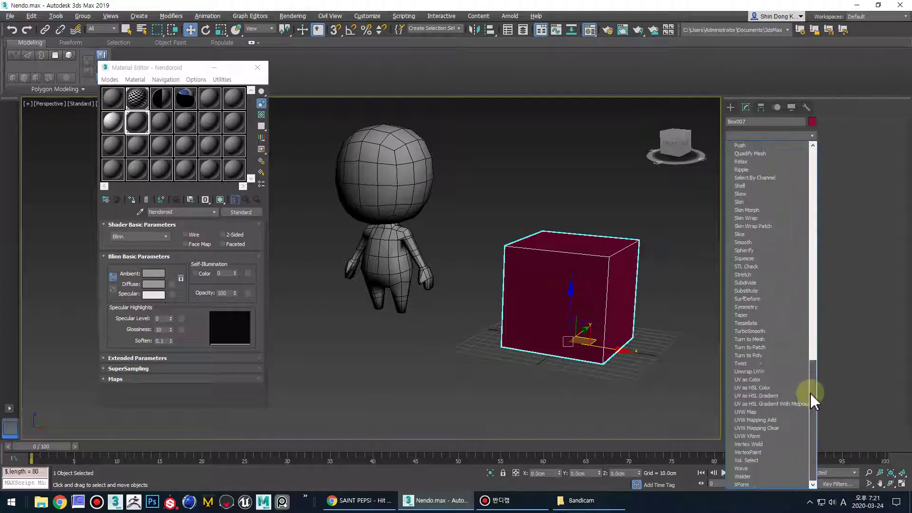
pyautogui.click(753, 331)
pyautogui.keyDown('alt'); pyautogui.moveTo(631, 311); pyautogui.dragTo(760, 308, button='middle'); pyautogui.keyUp('alt')
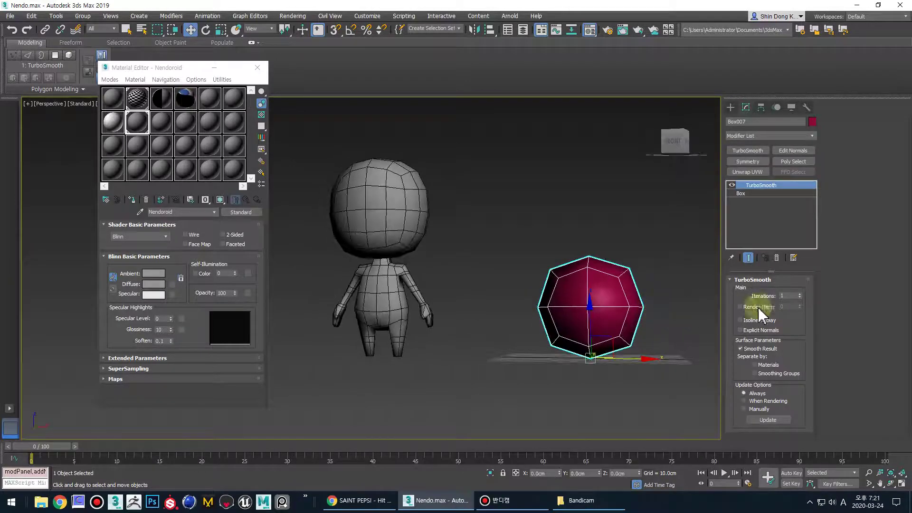
# - Set the TurboSmooth iterations to 2
pyautogui.click(746, 280)
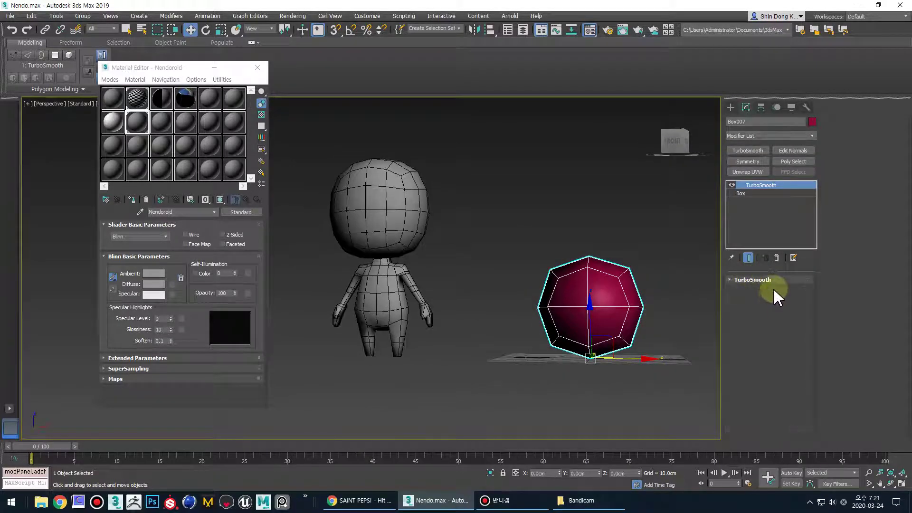
pyautogui.click(760, 281)
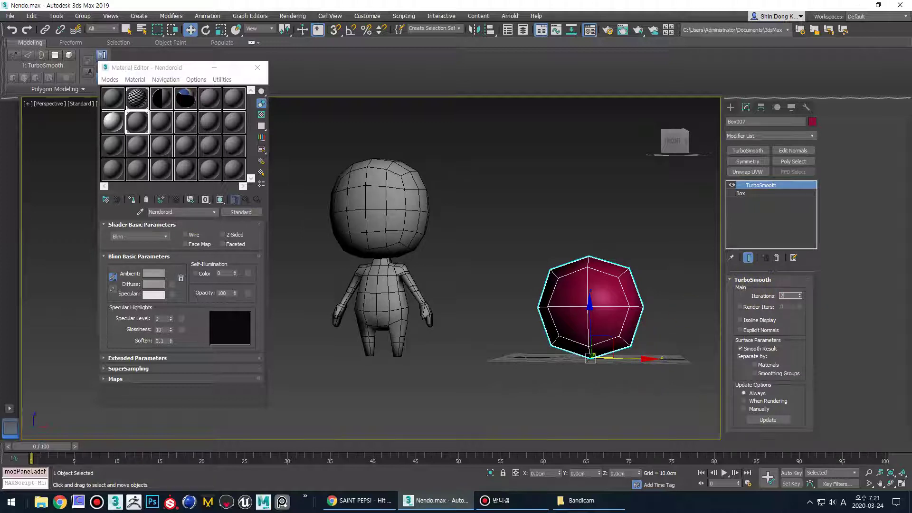
pyautogui.press('Return')
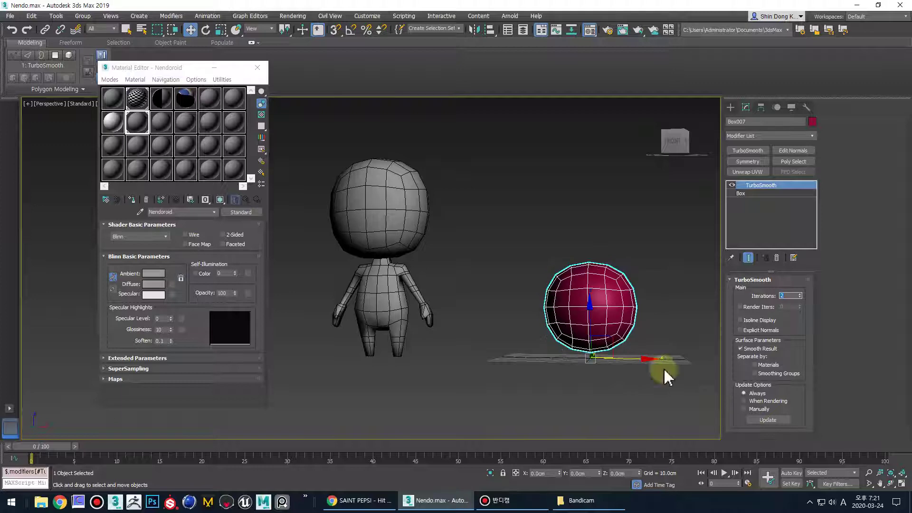
# - Raise the smoothed box about 82 cm above the grid along the Z axis
pyautogui.keyDown('alt'); pyautogui.moveTo(667, 378); pyautogui.dragTo(603, 338, button='middle'); pyautogui.keyUp('alt')
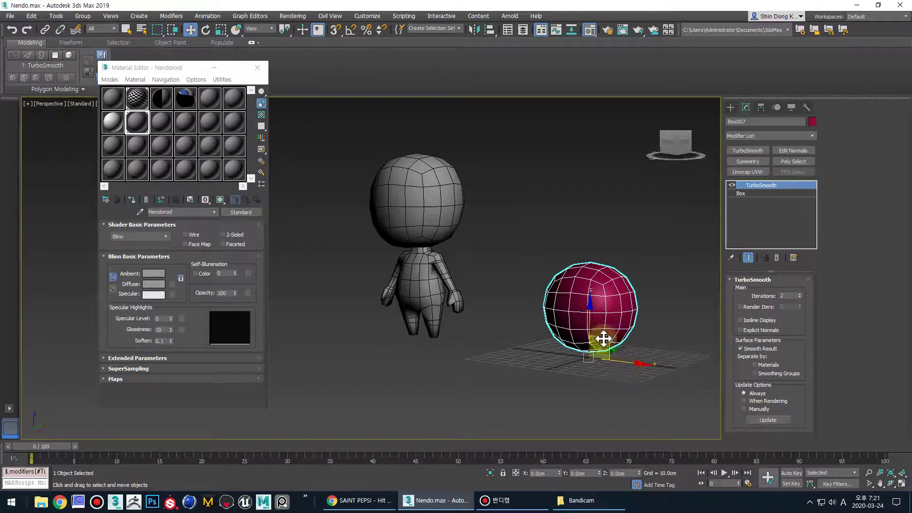
pyautogui.moveTo(594, 321); pyautogui.dragTo(584, 215)
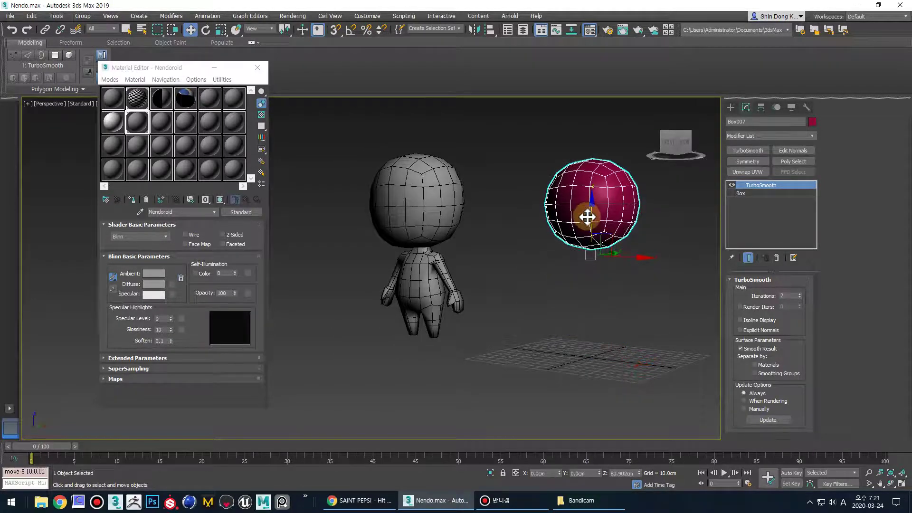
pyautogui.keyDown('alt'); pyautogui.moveTo(584, 216); pyautogui.dragTo(597, 285, button='middle'); pyautogui.keyUp('alt')
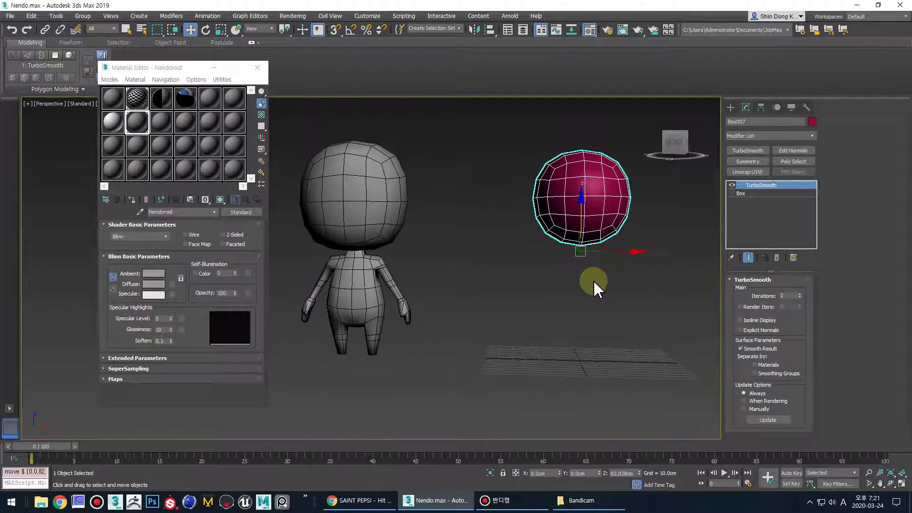
# - Create a second box on the grid beneath the smoothed head, about 45 cm long, 40 cm wide and 56 cm high
pyautogui.click(680, 224)
pyautogui.click(731, 107)
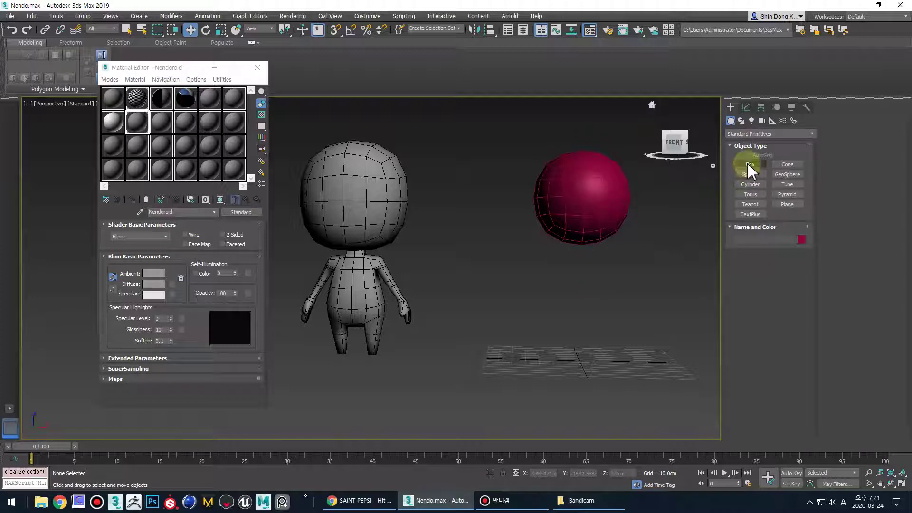
pyautogui.click(750, 165)
pyautogui.keyDown('alt'); pyautogui.moveTo(611, 289); pyautogui.dragTo(579, 345, button='middle'); pyautogui.keyUp('alt')
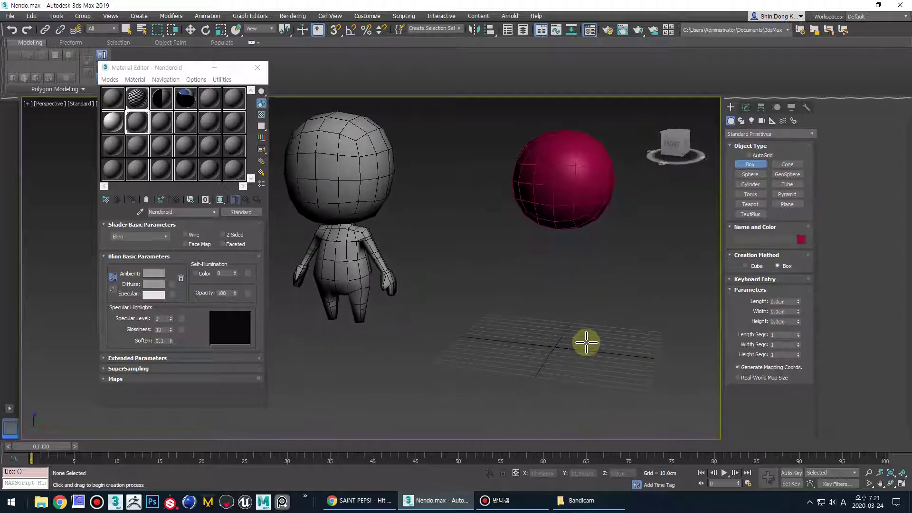
pyautogui.moveTo(587, 342); pyautogui.dragTo(511, 353)
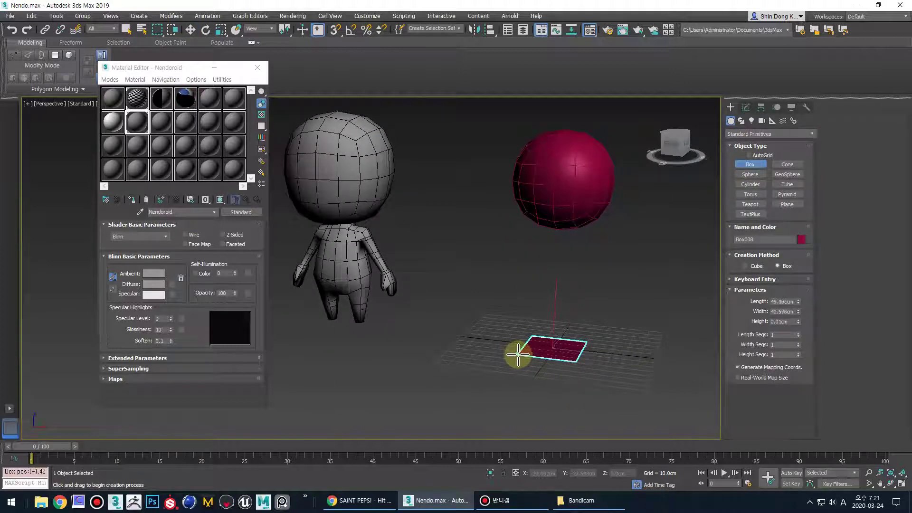
pyautogui.click(521, 279)
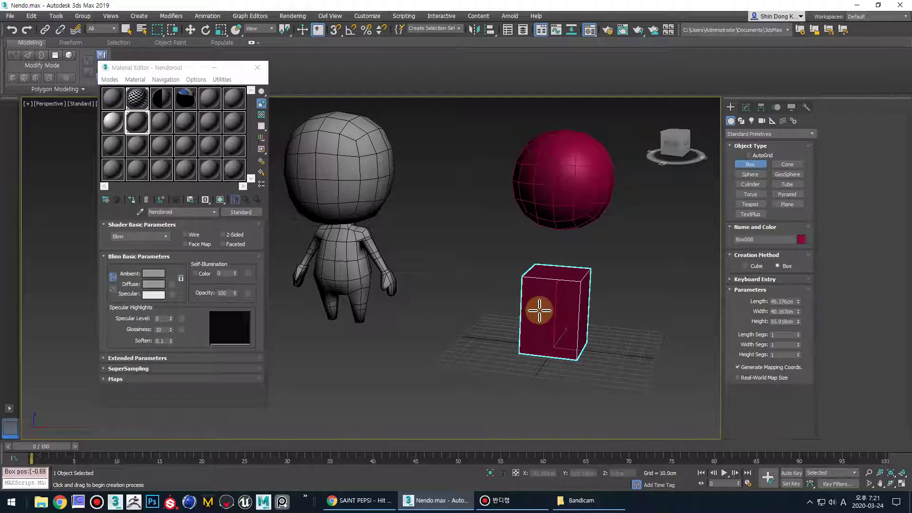
# - Set the new box's width segments and height segments to 2 each
pyautogui.keyDown('alt'); pyautogui.moveTo(539, 311); pyautogui.dragTo(619, 304, button='middle'); pyautogui.keyUp('alt')
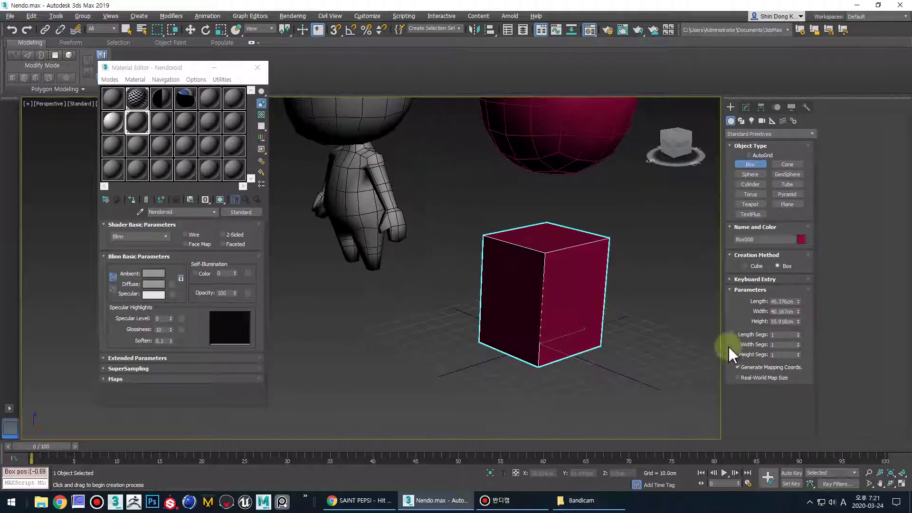
pyautogui.click(798, 353)
pyautogui.keyDown('alt'); pyautogui.moveTo(664, 342); pyautogui.dragTo(675, 361, button='middle'); pyautogui.keyUp('alt')
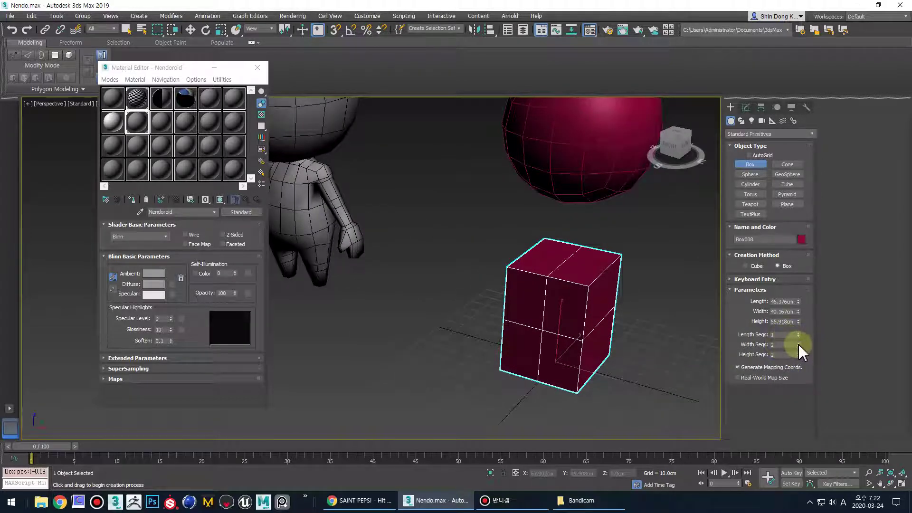
pyautogui.keyDown('alt'); pyautogui.moveTo(626, 346); pyautogui.dragTo(532, 271, button='middle'); pyautogui.keyUp('alt')
pyautogui.scroll(5, 579, 308)
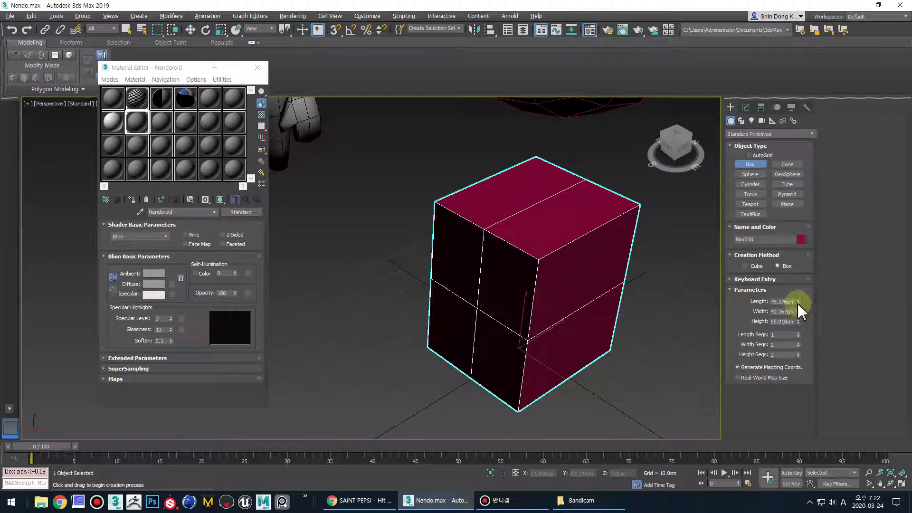
# - Reshape the lower box to a length of about 29.5 cm and a width of about 50.7 cm
pyautogui.moveTo(799, 303)
pyautogui.mouseDown()
pyautogui.moveTo(802, 327)
pyautogui.moveTo(799, 307)
pyautogui.mouseUp()
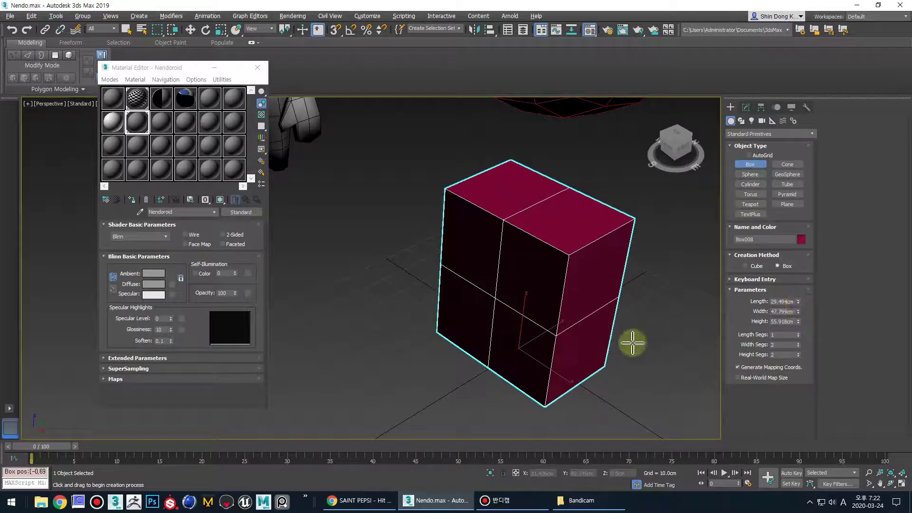
pyautogui.moveTo(633, 343)
pyautogui.keyDown('alt'); pyautogui.mouseDown(button='middle')
pyautogui.moveTo(639, 328)
pyautogui.moveTo(632, 327)
pyautogui.mouseUp(button='middle'); pyautogui.keyUp('alt')
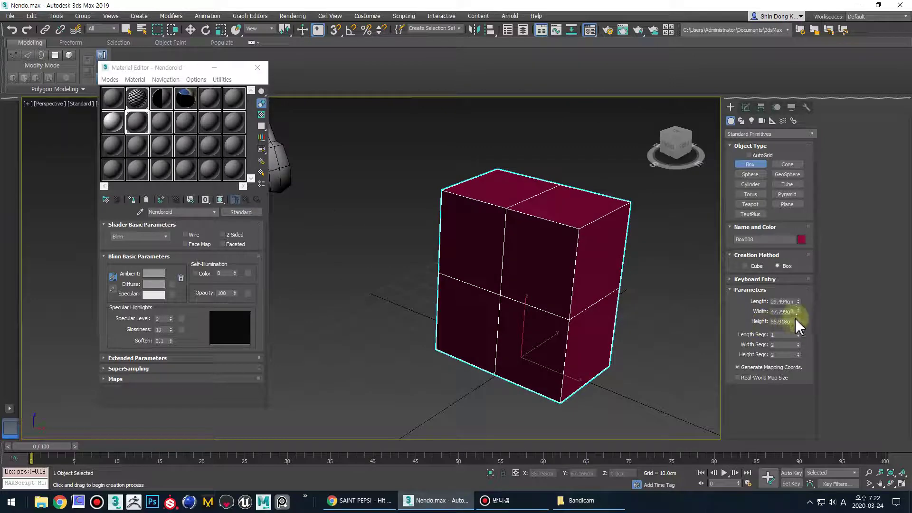
pyautogui.moveTo(799, 313); pyautogui.dragTo(800, 310)
pyautogui.scroll(-3, 570, 323)
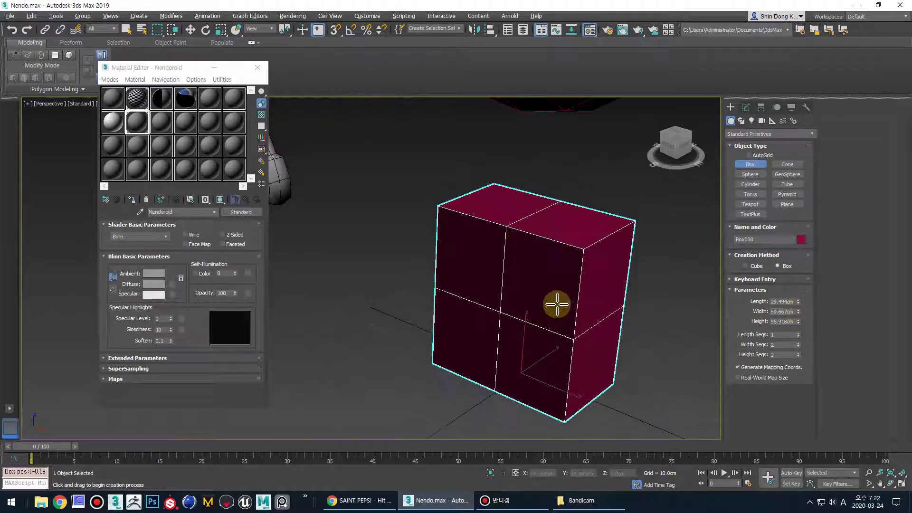
# - Centre the lower box on the grid by resetting its X and Y positions to 0
pyautogui.keyDown('alt'); pyautogui.moveTo(571, 325); pyautogui.dragTo(582, 323, button='middle'); pyautogui.keyUp('alt')
pyautogui.moveTo(582, 323); pyautogui.dragTo(592, 275, button='middle')
pyautogui.scroll(-3, 594, 352)
pyautogui.scroll(2, 584, 319)
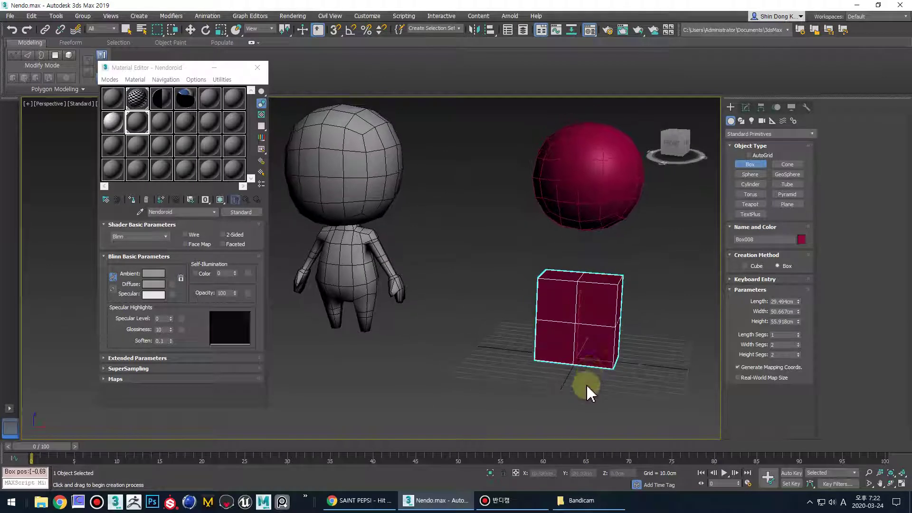
pyautogui.press('w')
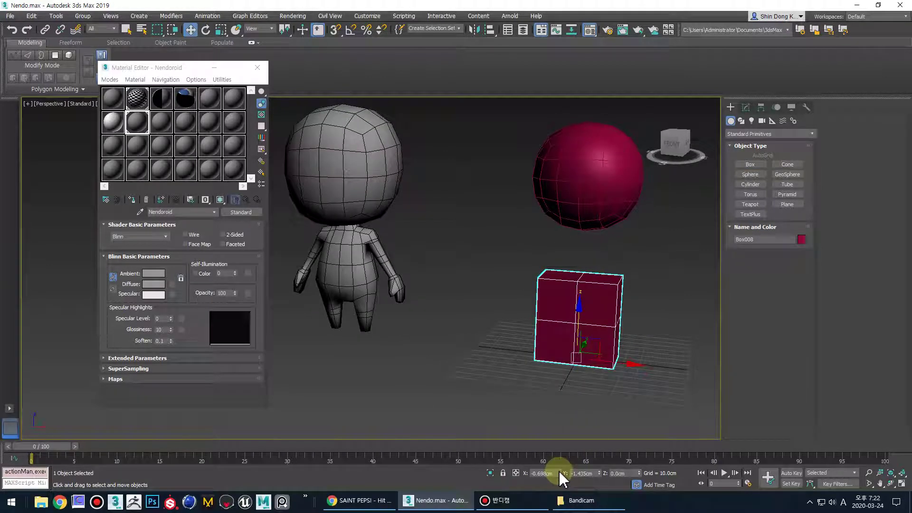
pyautogui.rightClick(560, 474)
pyautogui.rightClick(599, 474)
# - Add a TurboSmooth modifier to the lower box and raise it along Z until it sits just beneath the head
pyautogui.moveTo(620, 383); pyautogui.dragTo(600, 379, button='middle')
pyautogui.click(746, 107)
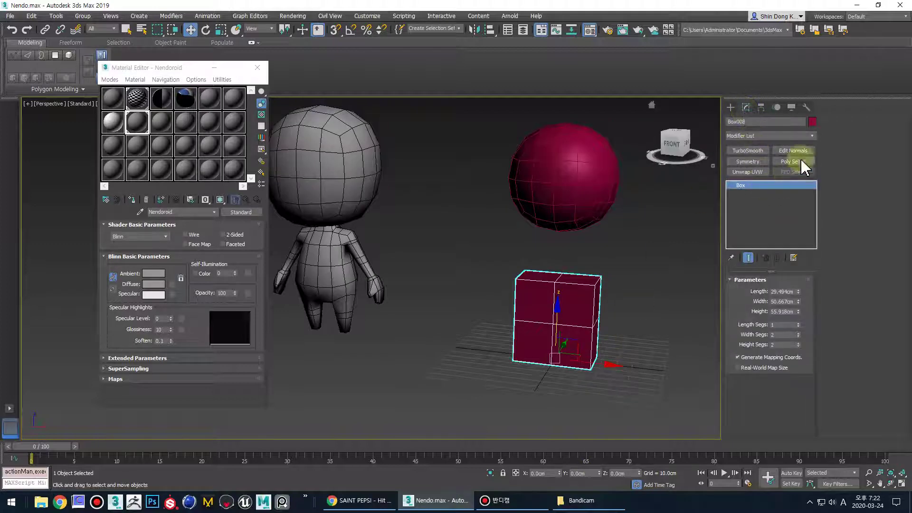
pyautogui.click(757, 151)
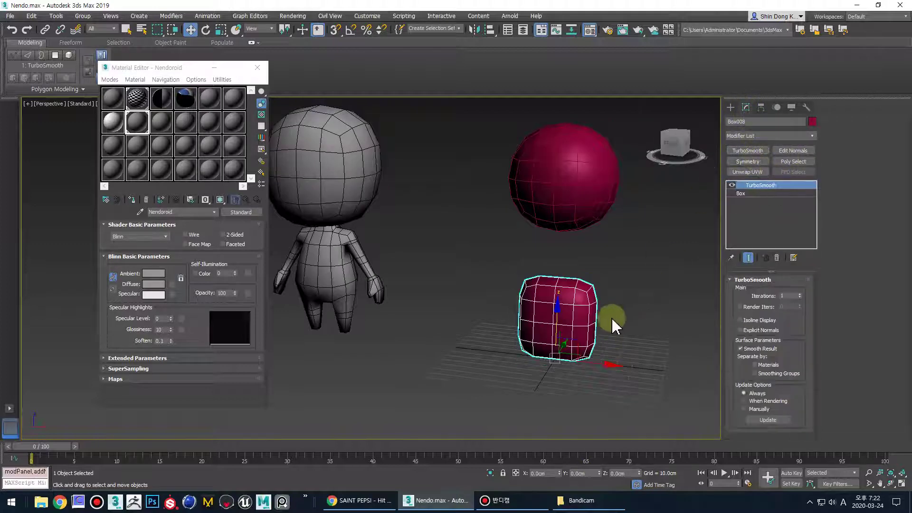
pyautogui.keyDown('alt'); pyautogui.moveTo(612, 318); pyautogui.dragTo(603, 293, button='middle'); pyautogui.keyUp('alt')
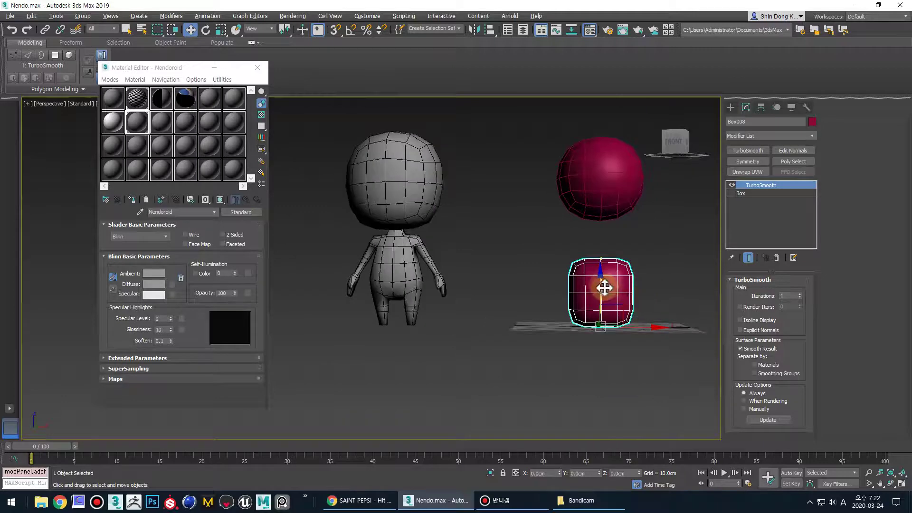
pyautogui.moveTo(603, 294); pyautogui.dragTo(607, 257)
# - Add an FFD 3x3x3 modifier to the smoothed head sphere
pyautogui.moveTo(606, 256)
pyautogui.keyDown('alt'); pyautogui.mouseDown(button='middle')
pyautogui.moveTo(627, 285)
pyautogui.moveTo(550, 275)
pyautogui.moveTo(565, 291)
pyautogui.moveTo(639, 266)
pyautogui.moveTo(600, 310)
pyautogui.moveTo(593, 240)
pyautogui.moveTo(606, 255)
pyautogui.moveTo(618, 247)
pyautogui.mouseUp(button='middle'); pyautogui.keyUp('alt')
pyautogui.click(603, 230)
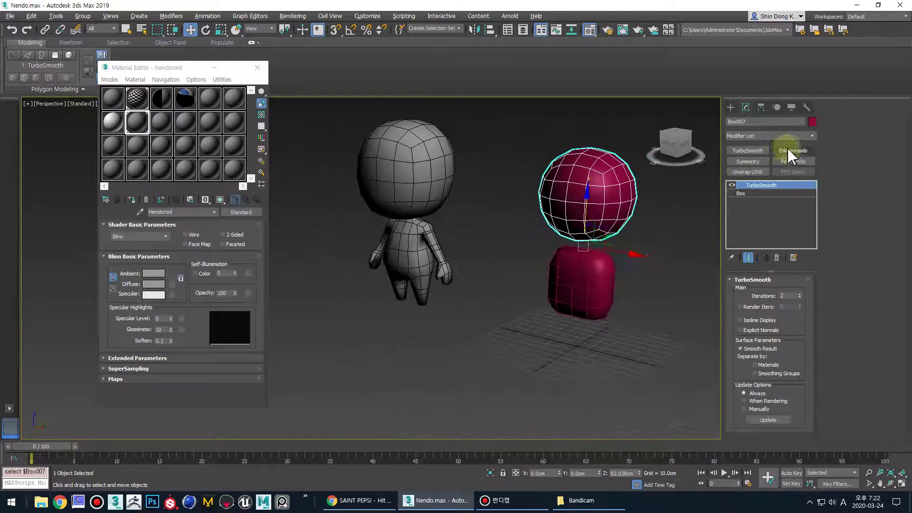
pyautogui.click(815, 135)
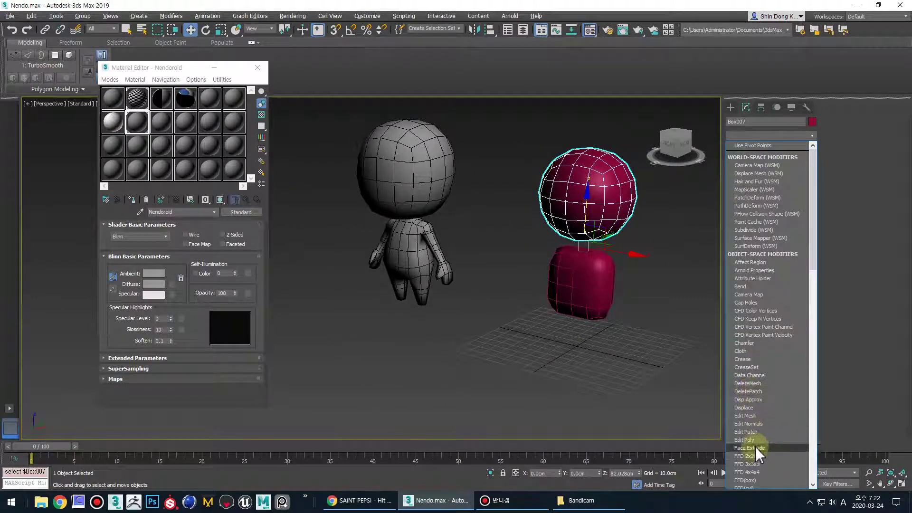
pyautogui.click(762, 464)
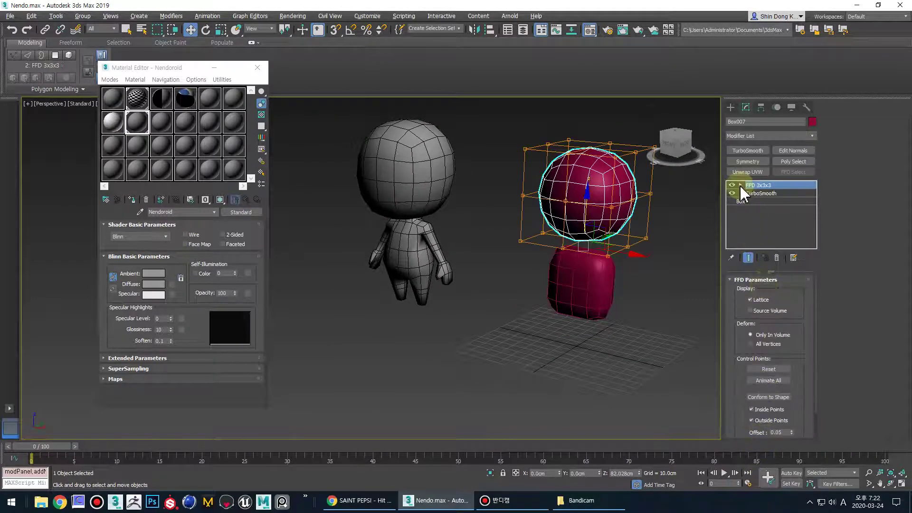
# - Move the lower front row of the head's FFD control points down and slightly forward, to about Y -37 cm and Z 73.4 cm
pyautogui.click(763, 193)
pyautogui.keyDown('alt'); pyautogui.moveTo(611, 285); pyautogui.dragTo(594, 387, button='middle'); pyautogui.keyUp('alt')
pyautogui.scroll(5, 598, 366)
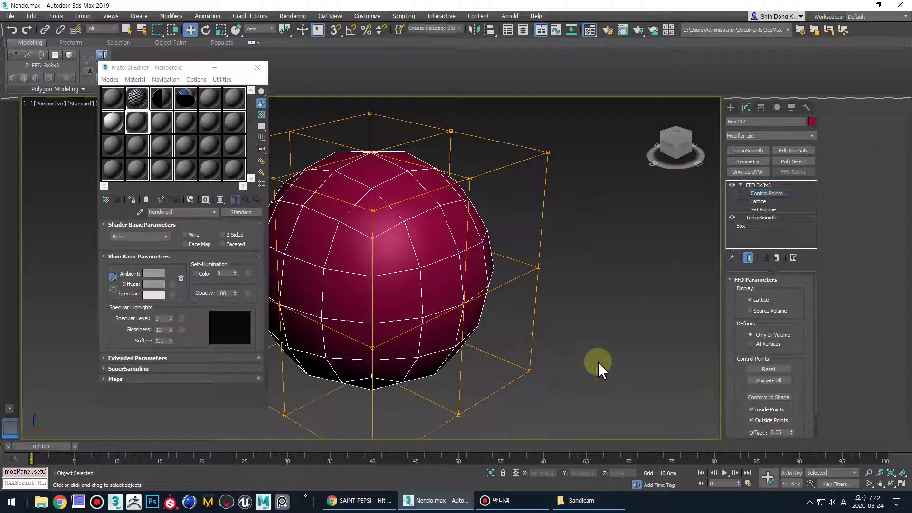
pyautogui.scroll(-3, 622, 312)
pyautogui.keyDown('alt'); pyautogui.moveTo(549, 348); pyautogui.dragTo(477, 329, button='middle'); pyautogui.keyUp('alt')
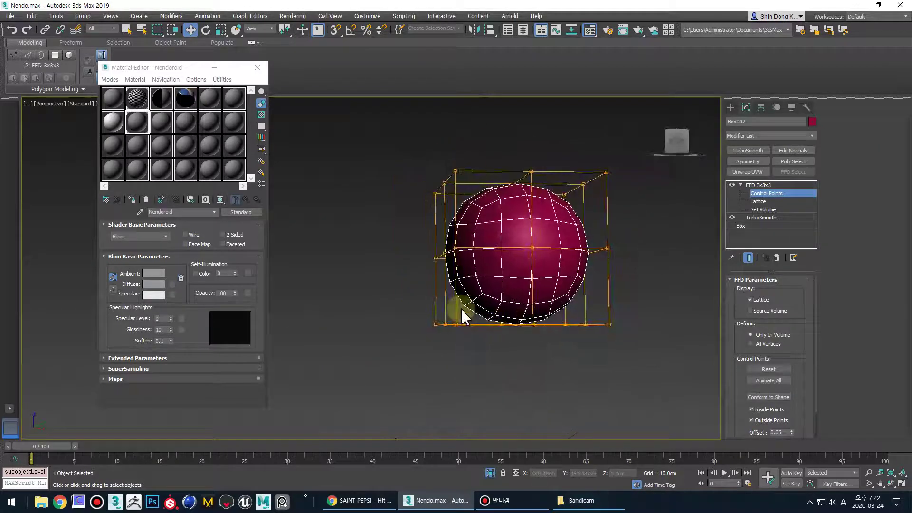
pyautogui.moveTo(461, 307); pyautogui.dragTo(390, 352)
pyautogui.keyDown('alt'); pyautogui.moveTo(457, 364); pyautogui.dragTo(448, 366, button='middle'); pyautogui.keyUp('alt')
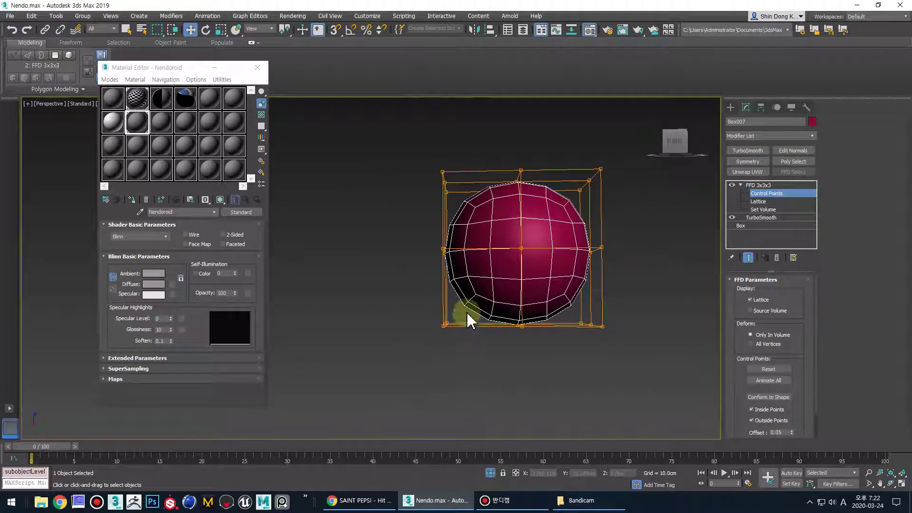
pyautogui.click(727, 187)
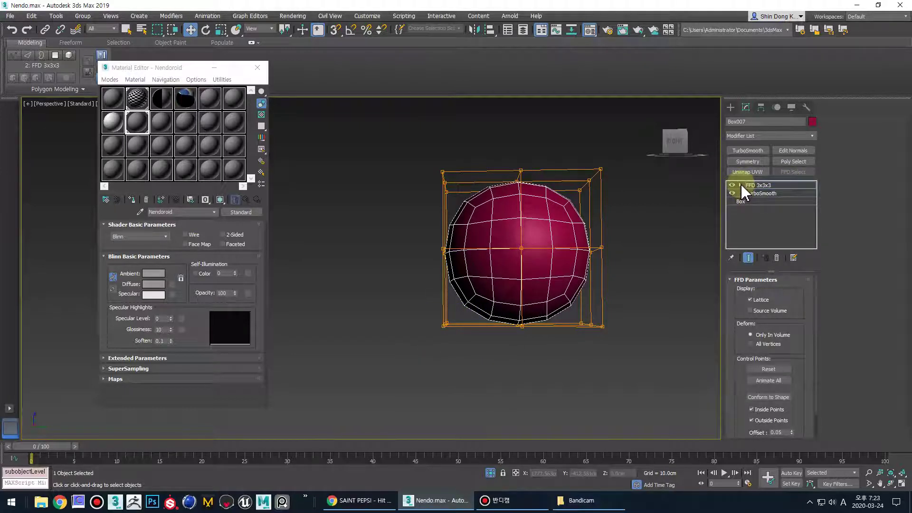
pyautogui.click(741, 185)
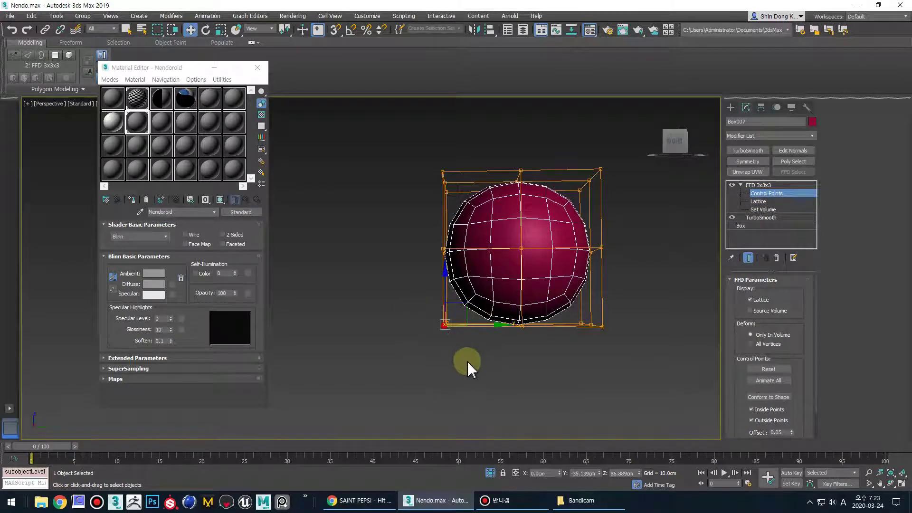
pyautogui.moveTo(470, 306); pyautogui.dragTo(465, 332)
pyautogui.rightClick(466, 332)
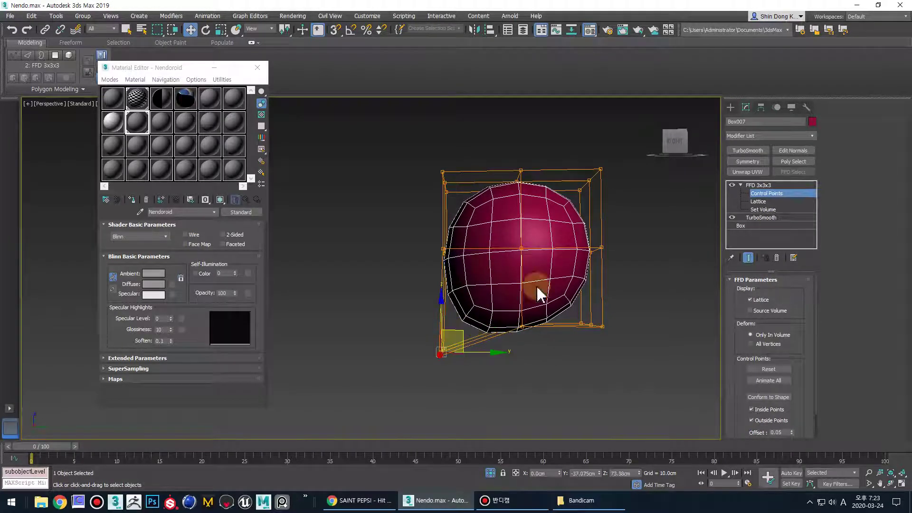
pyautogui.click(760, 186)
pyautogui.click(600, 352)
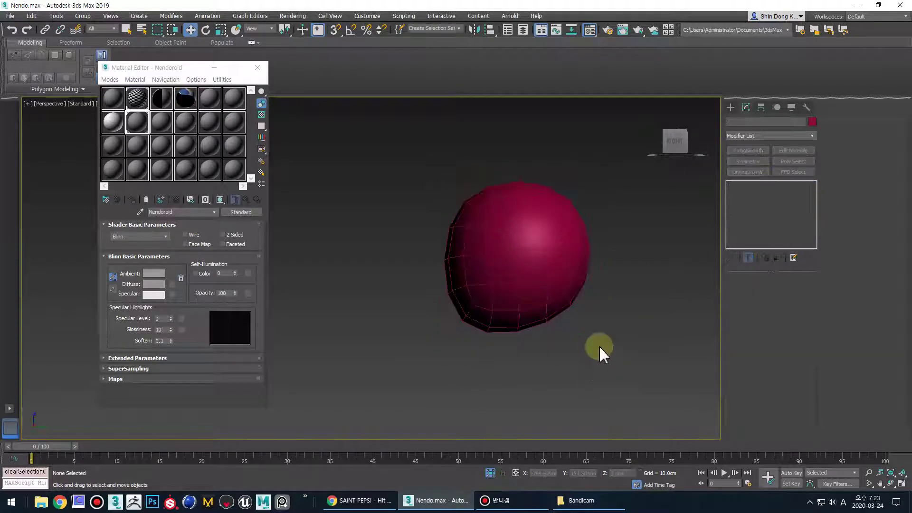
pyautogui.click(556, 287)
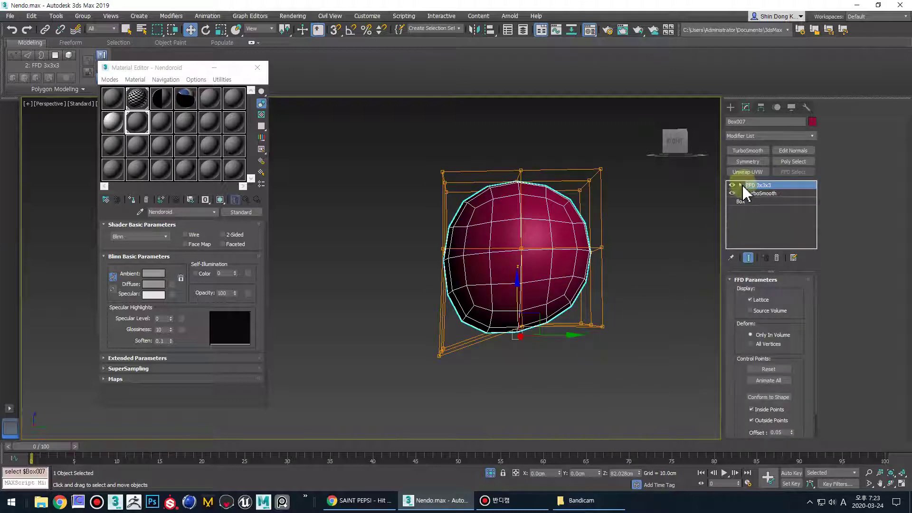
pyautogui.click(605, 289)
pyautogui.click(588, 244)
pyautogui.click(606, 256)
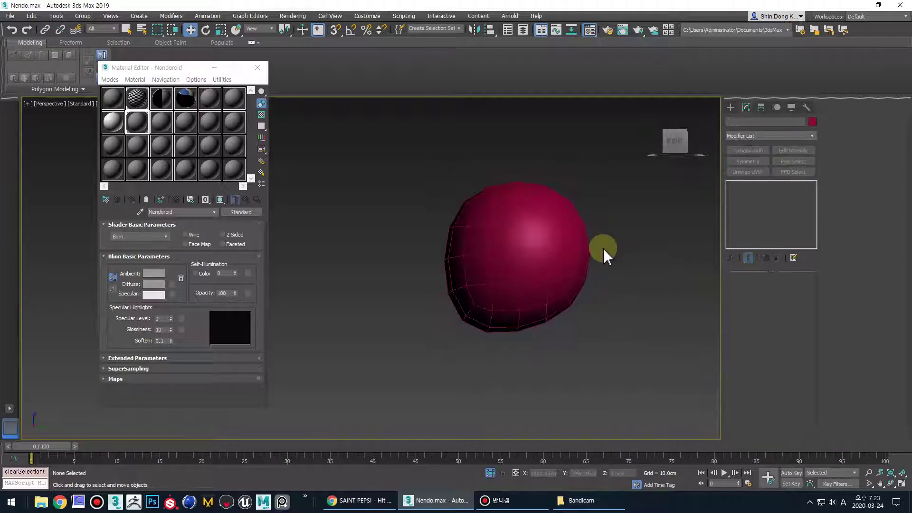
pyautogui.click(587, 246)
pyautogui.click(602, 248)
pyautogui.click(564, 301)
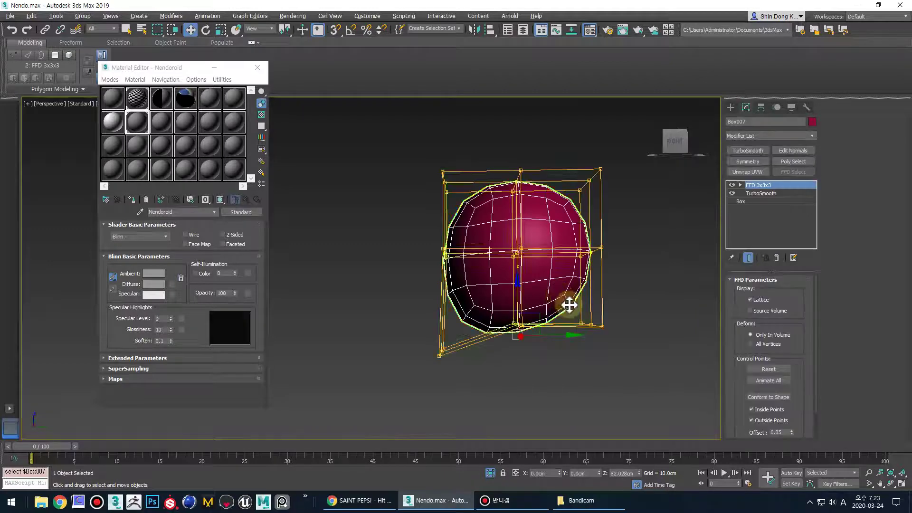
pyautogui.keyDown('alt'); pyautogui.moveTo(570, 304); pyautogui.dragTo(584, 326, button='middle'); pyautogui.keyUp('alt')
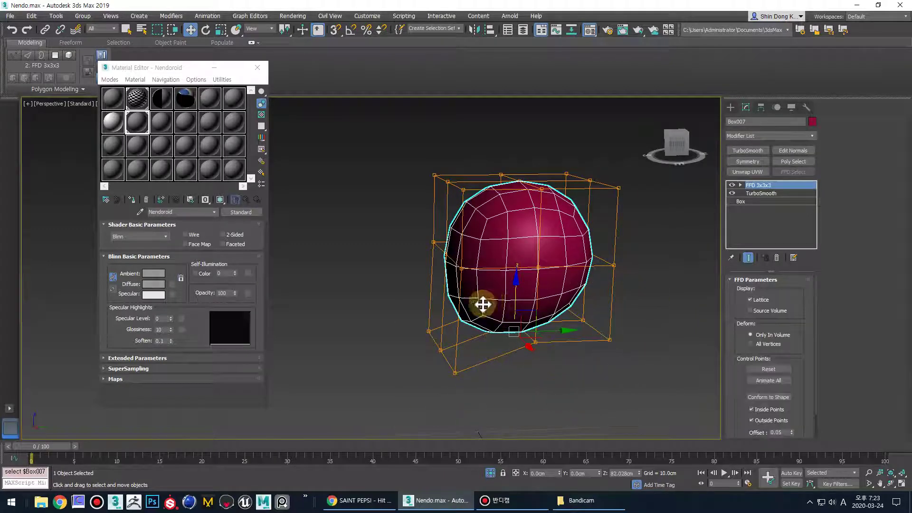
pyautogui.moveTo(483, 303); pyautogui.dragTo(412, 420)
pyautogui.hotkey('ctrl', 'z')
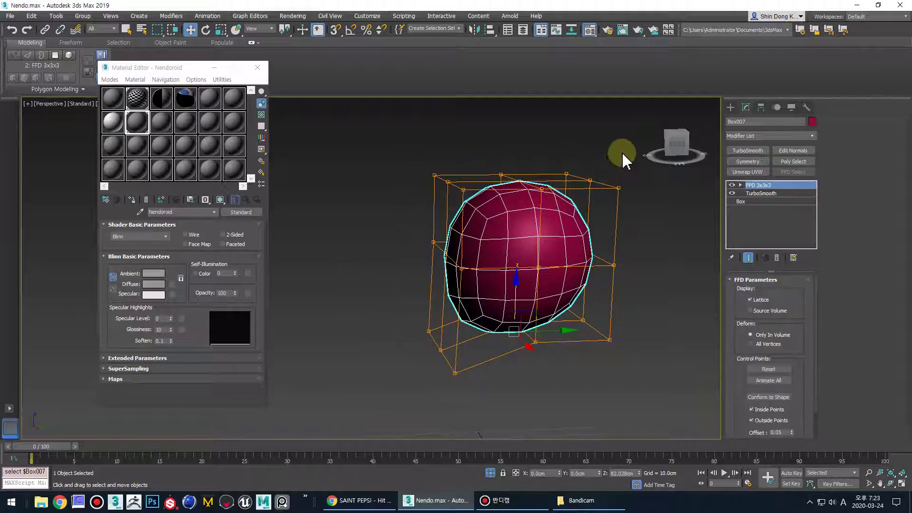
pyautogui.moveTo(623, 154); pyautogui.dragTo(570, 197)
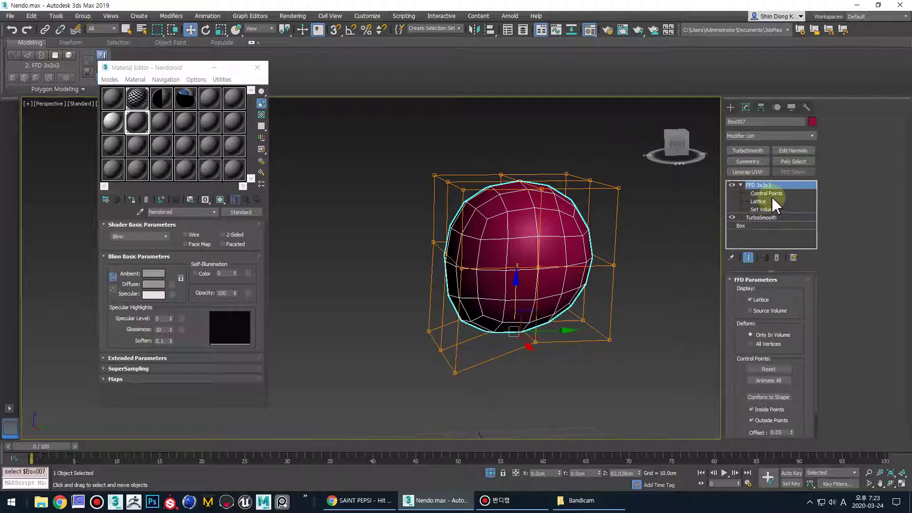
# - Pull the upper front row of the head's FFD control points forward along Y, and select the middle front row
pyautogui.click(767, 194)
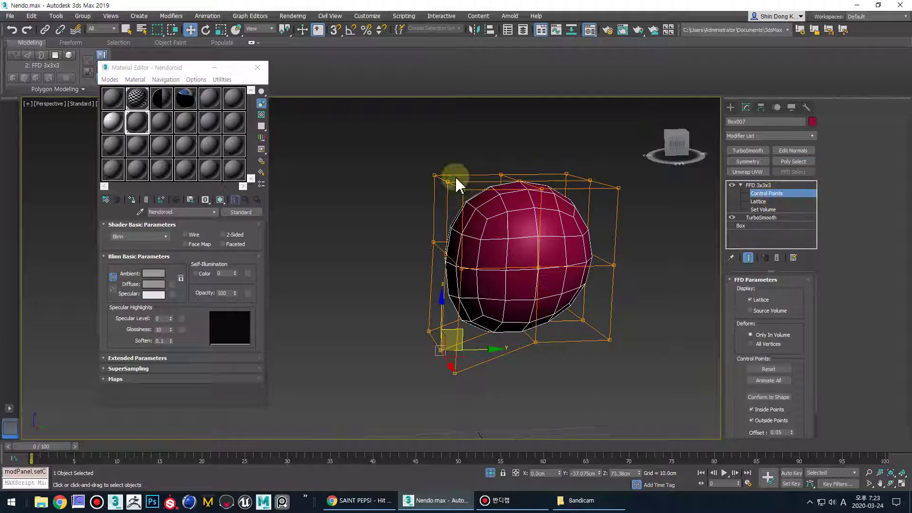
pyautogui.moveTo(419, 156); pyautogui.dragTo(479, 211)
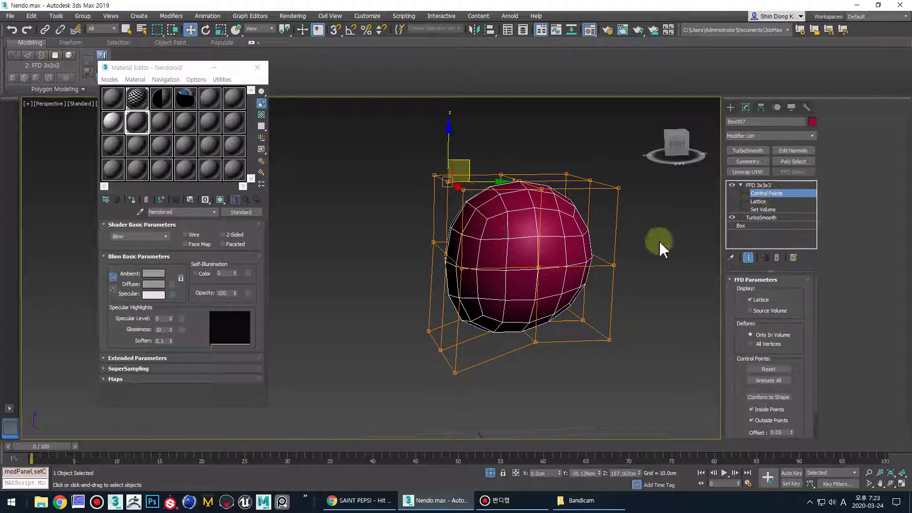
pyautogui.keyDown('alt'); pyautogui.moveTo(663, 249); pyautogui.dragTo(525, 247, button='middle'); pyautogui.keyUp('alt')
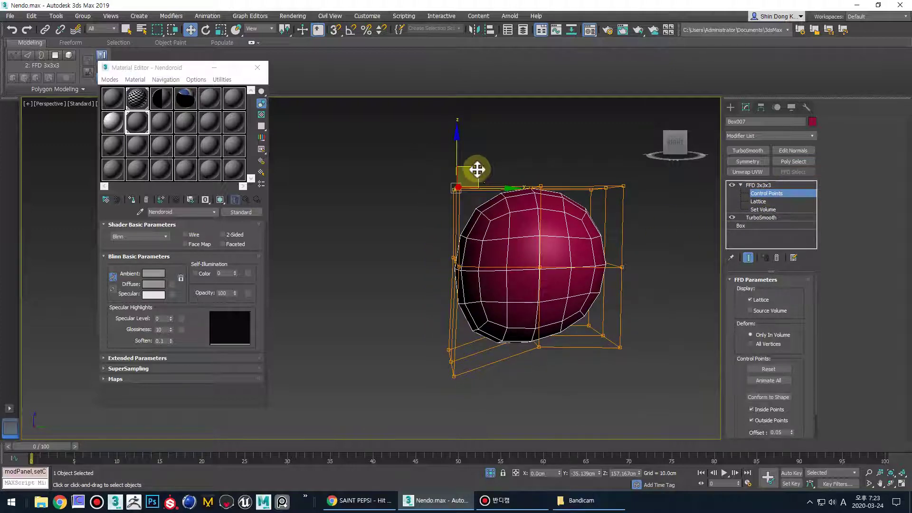
pyautogui.moveTo(478, 170); pyautogui.dragTo(459, 313)
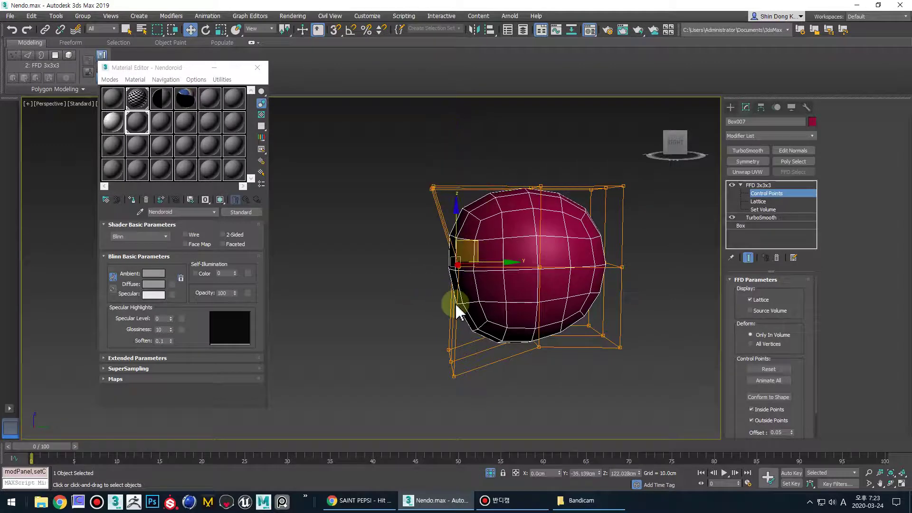
# - Push the head's middle front row of FFD points back to about Y -26.3 cm, and move the lower front row forward and up
pyautogui.keyDown('alt'); pyautogui.moveTo(456, 305); pyautogui.dragTo(449, 296, button='middle'); pyautogui.keyUp('alt')
pyautogui.moveTo(500, 264); pyautogui.dragTo(518, 265)
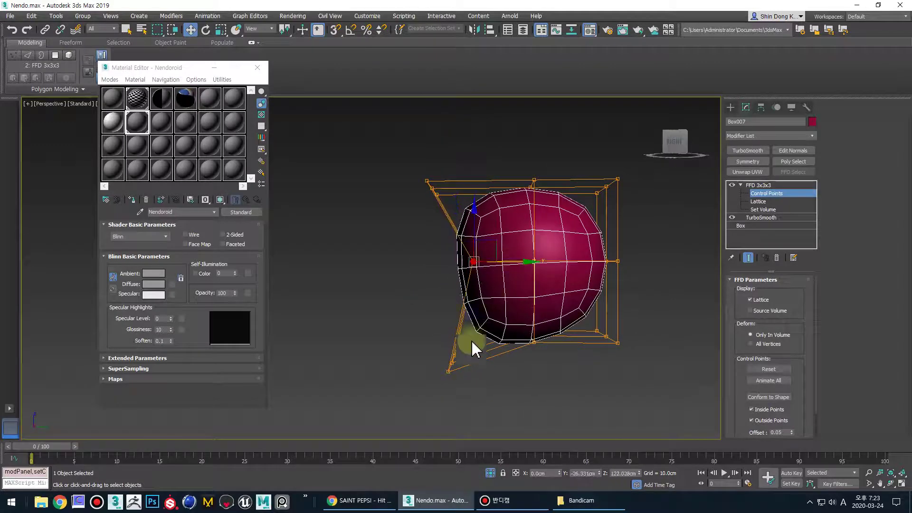
pyautogui.moveTo(472, 343); pyautogui.dragTo(435, 387)
pyautogui.moveTo(474, 351); pyautogui.dragTo(455, 340)
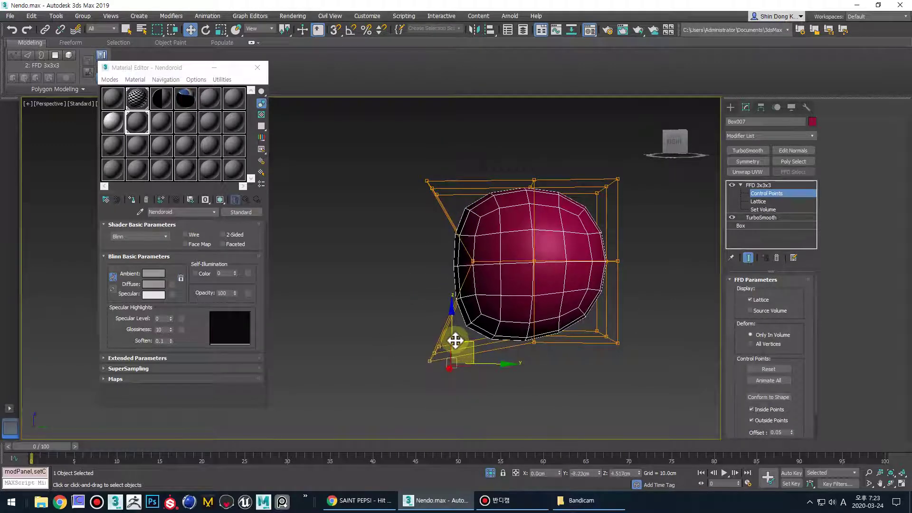
# - Offset the centre column of bottom FFD points above the lower corner points on the underside of the head
pyautogui.keyDown('alt'); pyautogui.moveTo(520, 295); pyautogui.dragTo(603, 301, button='middle'); pyautogui.keyUp('alt')
pyautogui.moveTo(519, 301); pyautogui.dragTo(559, 298, button='middle')
pyautogui.moveTo(585, 322); pyautogui.dragTo(517, 415)
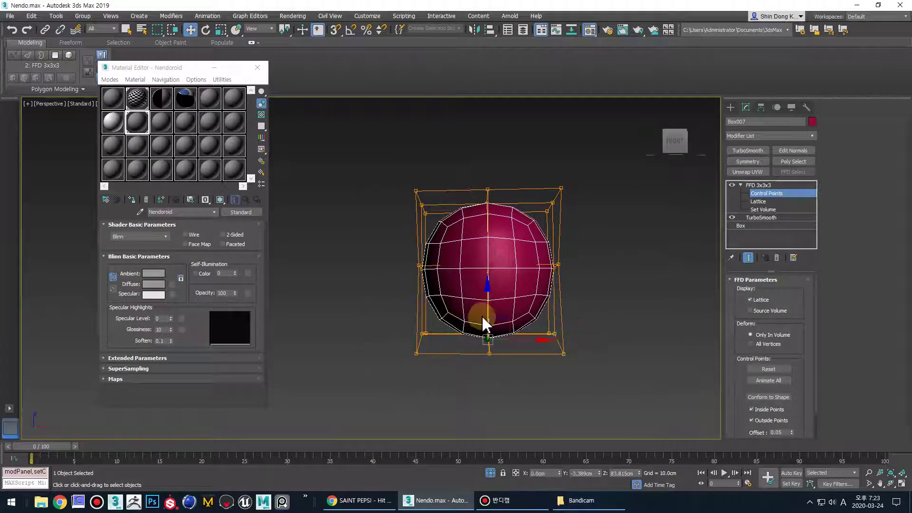
pyautogui.moveTo(485, 323); pyautogui.dragTo(490, 325)
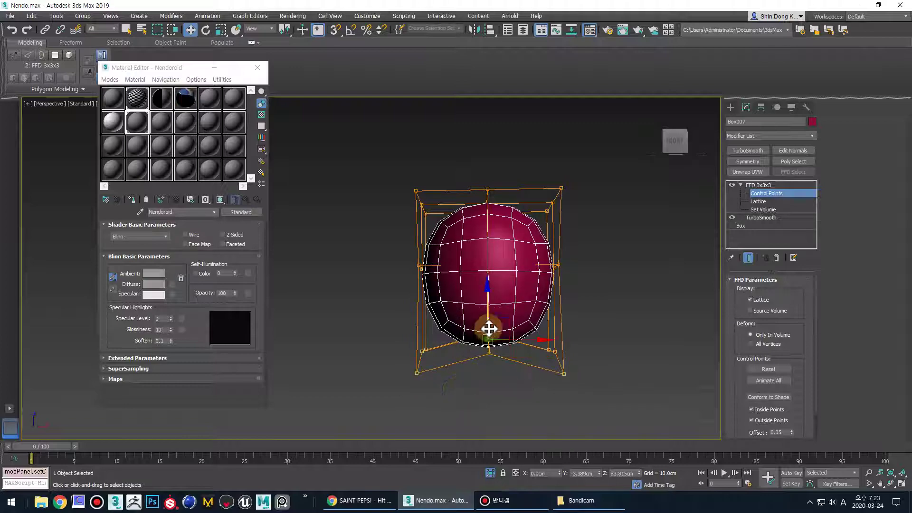
pyautogui.keyDown('alt'); pyautogui.moveTo(513, 318); pyautogui.dragTo(489, 326, button='middle'); pyautogui.keyUp('alt')
# - Move the lower rear row of the head's FFD points down and back to about Y 36.6 cm and Z 81.2 cm, and select the bottom centre points
pyautogui.keyDown('alt'); pyautogui.moveTo(593, 323); pyautogui.dragTo(581, 307, button='middle'); pyautogui.keyUp('alt')
pyautogui.keyDown('alt'); pyautogui.moveTo(561, 351); pyautogui.dragTo(565, 350, button='middle'); pyautogui.keyUp('alt')
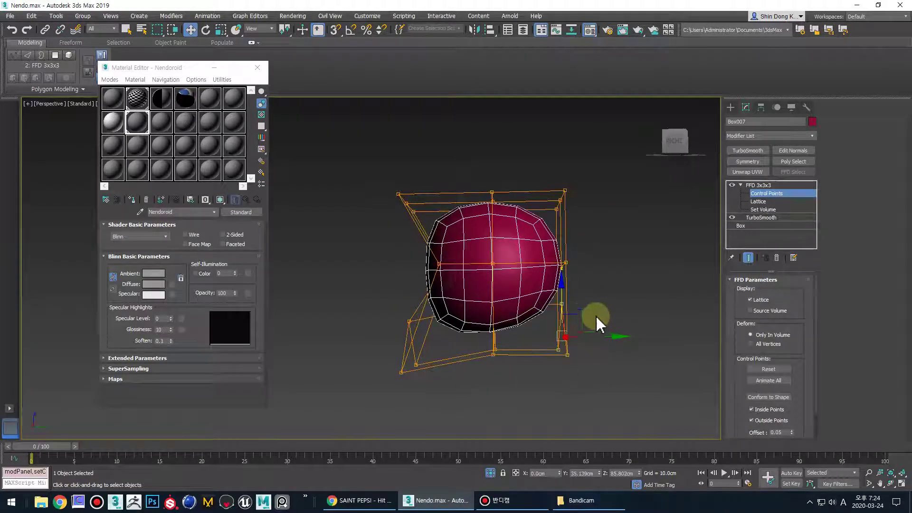
pyautogui.moveTo(584, 324); pyautogui.dragTo(588, 335)
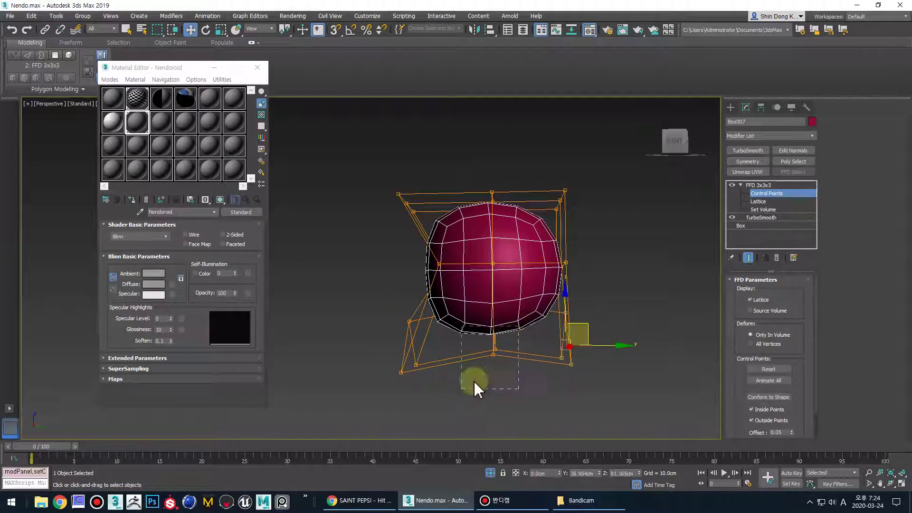
pyautogui.moveTo(475, 389); pyautogui.dragTo(476, 388)
pyautogui.keyDown('alt'); pyautogui.moveTo(494, 314); pyautogui.dragTo(518, 246, button='middle'); pyautogui.keyUp('alt')
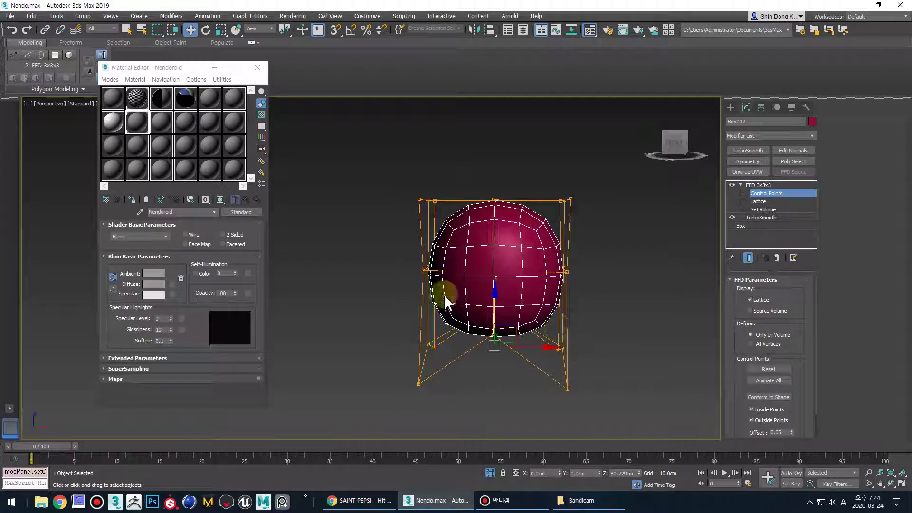
# - Move the upper rear FFD points up and back, and shift the middle rear row inward to about Y 32.7 cm
pyautogui.keyDown('alt'); pyautogui.moveTo(433, 241); pyautogui.dragTo(469, 293, button='middle'); pyautogui.keyUp('alt')
pyautogui.moveTo(578, 189); pyautogui.dragTo(497, 256)
pyautogui.moveTo(556, 205); pyautogui.dragTo(561, 189)
pyautogui.moveTo(566, 241); pyautogui.dragTo(516, 328)
pyautogui.moveTo(575, 293); pyautogui.dragTo(571, 293)
pyautogui.moveTo(496, 356); pyautogui.dragTo(607, 247, button='middle')
# - Convert the head shaped by the FFD lattice to an Editable Poly and leave isolation mode
pyautogui.click(741, 185)
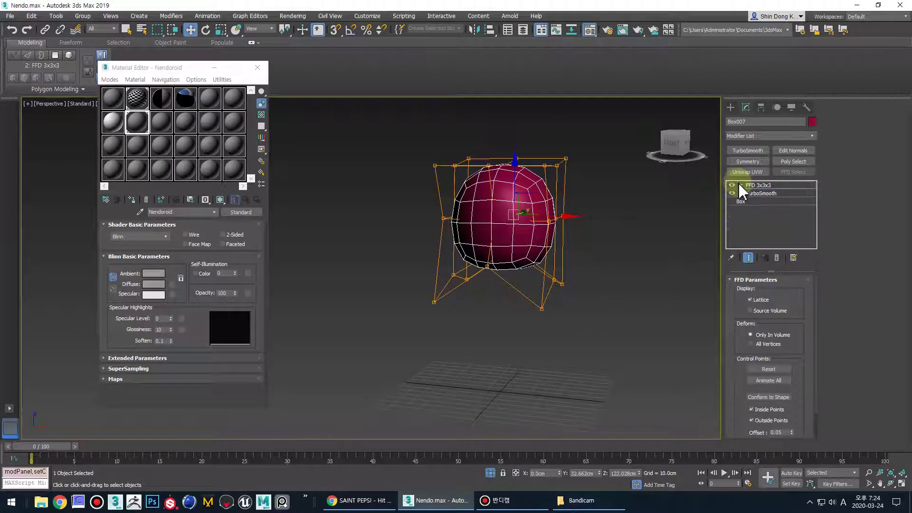
pyautogui.rightClick(508, 218)
pyautogui.moveTo(534, 308)
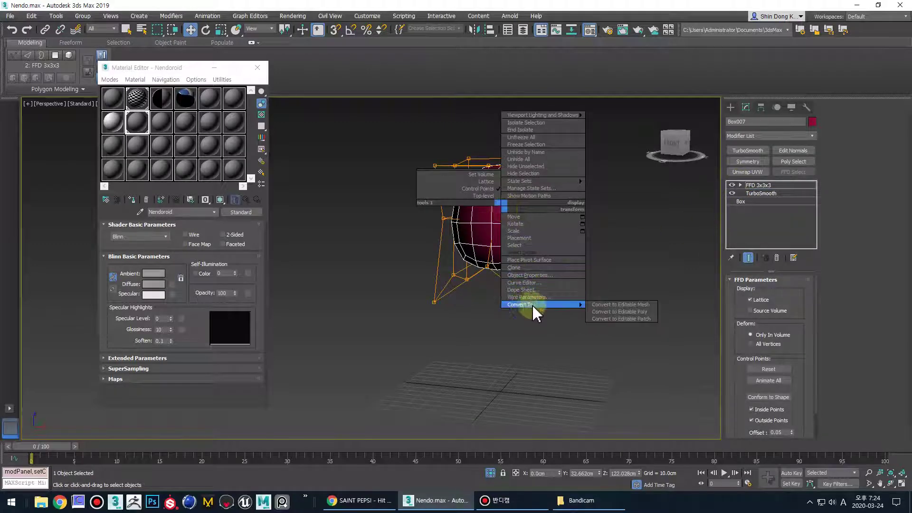
pyautogui.click(603, 311)
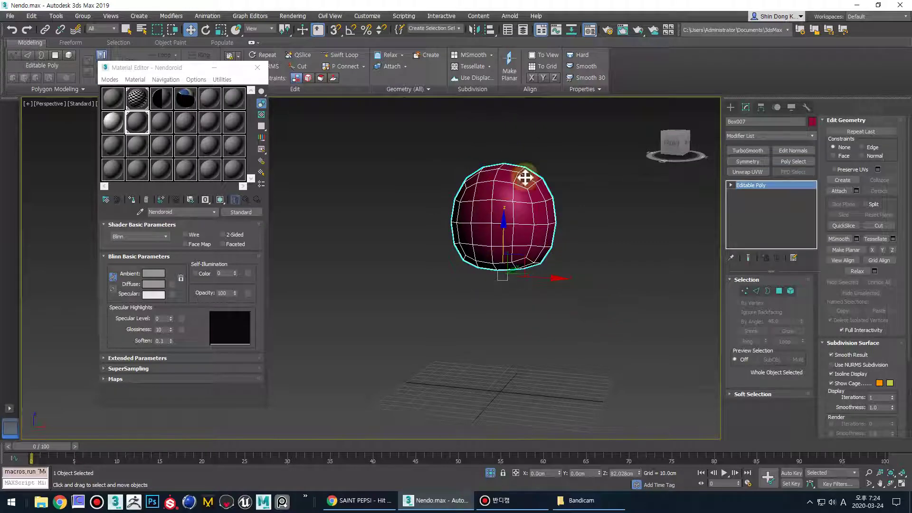
pyautogui.click(493, 471)
# - Assign the Nendoroid material to the new head and the body box, and clear the selection
pyautogui.moveTo(524, 320); pyautogui.dragTo(592, 282, button='middle')
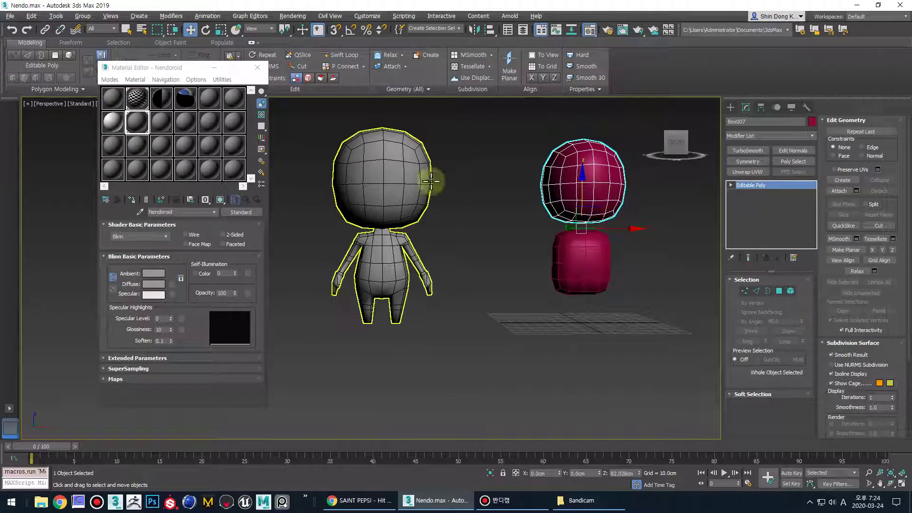
pyautogui.moveTo(532, 243)
pyautogui.keyDown('alt'); pyautogui.mouseDown(button='middle')
pyautogui.moveTo(491, 261)
pyautogui.moveTo(516, 237)
pyautogui.mouseUp(button='middle'); pyautogui.keyUp('alt')
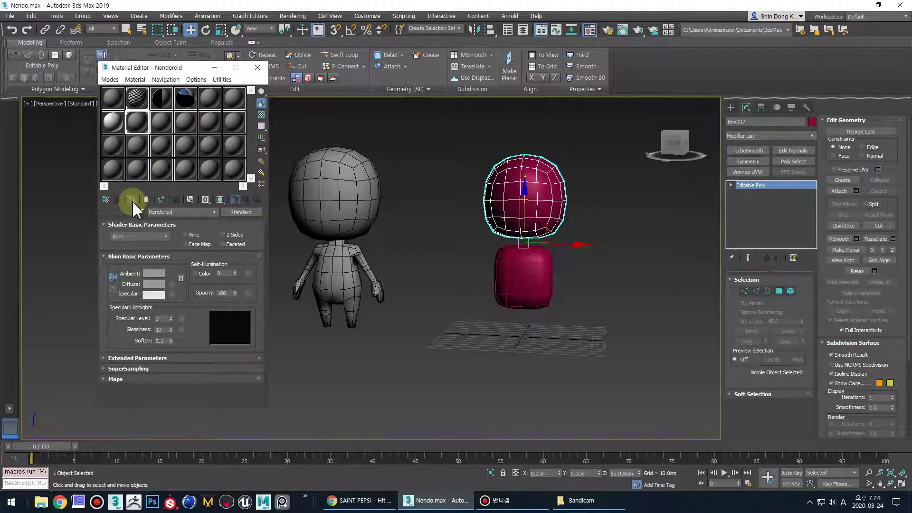
pyautogui.click(521, 278)
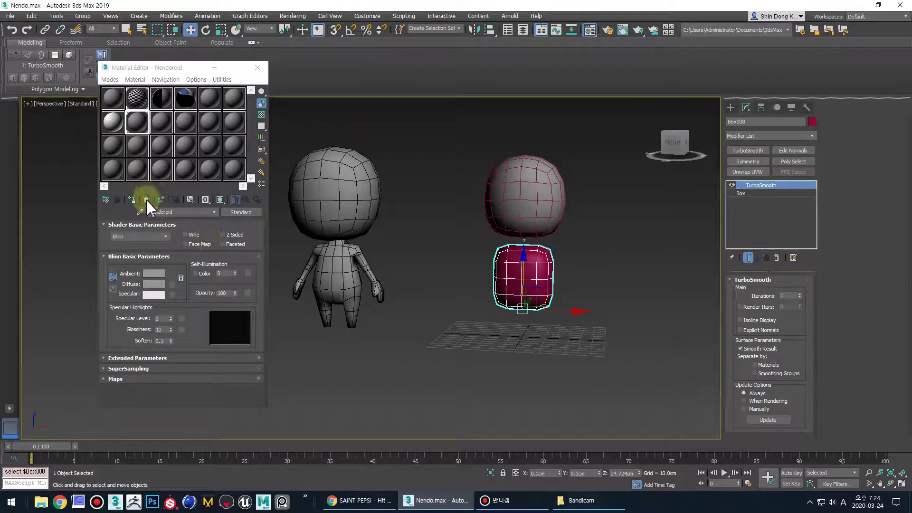
pyautogui.click(132, 199)
pyautogui.moveTo(588, 258); pyautogui.dragTo(586, 229, button='middle')
pyautogui.click(586, 232)
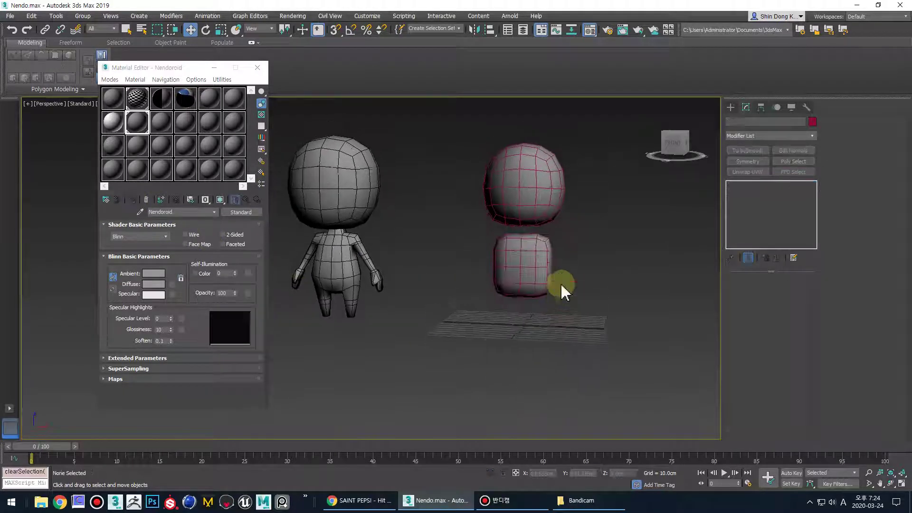
# - Add an FFD 2x2x2 modifier to the smoothed body box below the head
pyautogui.click(540, 286)
pyautogui.scroll(5, 540, 285)
pyautogui.scroll(-3, 546, 305)
pyautogui.keyDown('alt'); pyautogui.moveTo(535, 276); pyautogui.dragTo(577, 280, button='middle'); pyautogui.keyUp('alt')
pyautogui.keyDown('alt'); pyautogui.moveTo(462, 328); pyautogui.dragTo(585, 299, button='middle'); pyautogui.keyUp('alt')
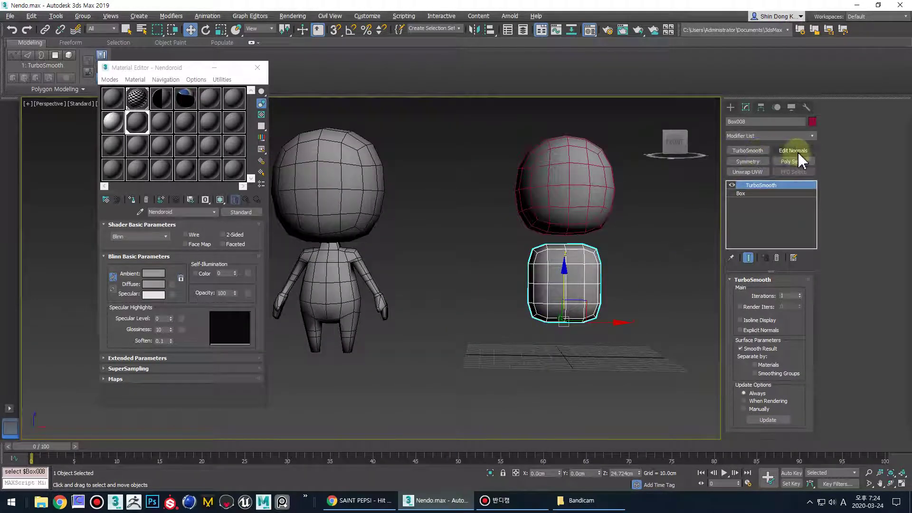
pyautogui.click(813, 137)
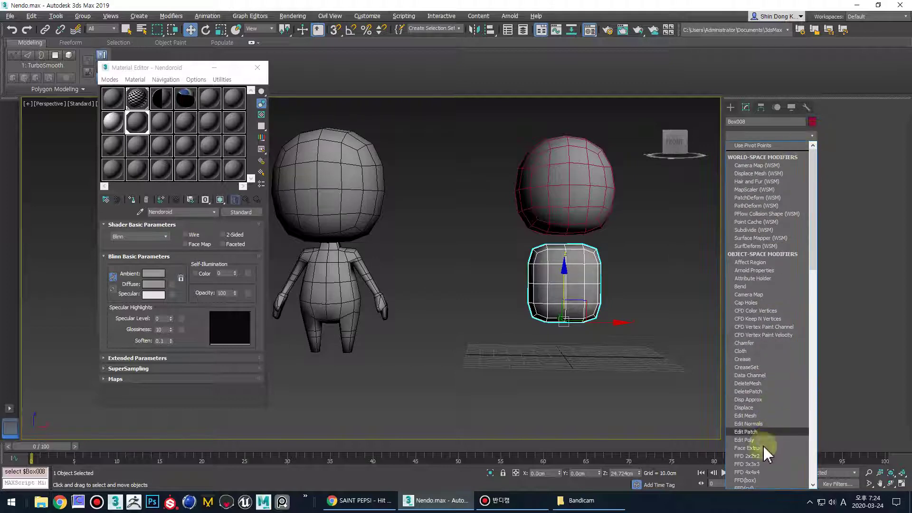
pyautogui.click(747, 457)
pyautogui.keyDown('alt'); pyautogui.moveTo(654, 259); pyautogui.dragTo(658, 259, button='middle'); pyautogui.keyUp('alt')
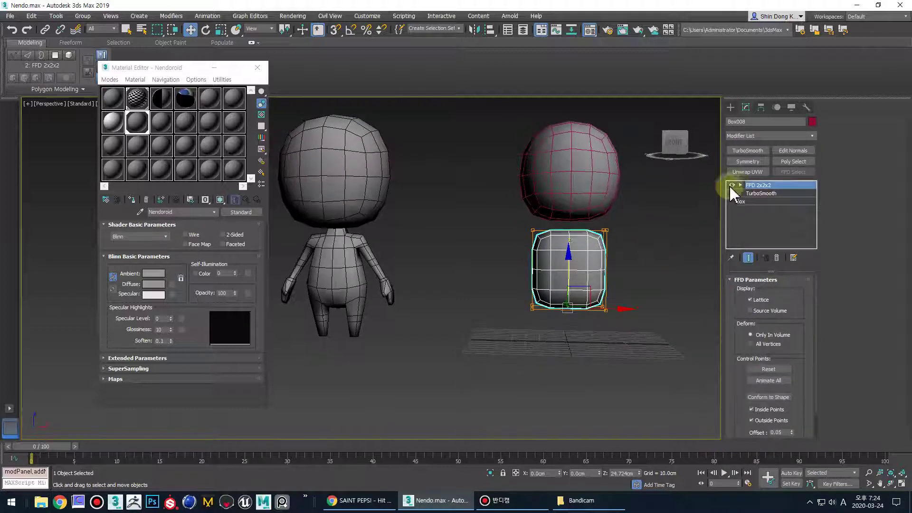
# - Scale the upper FFD control points of the body narrower along X, closing the Material Editor to clear the view
pyautogui.click(751, 194)
pyautogui.keyDown('alt'); pyautogui.moveTo(710, 230); pyautogui.dragTo(635, 199, button='middle'); pyautogui.keyUp('alt')
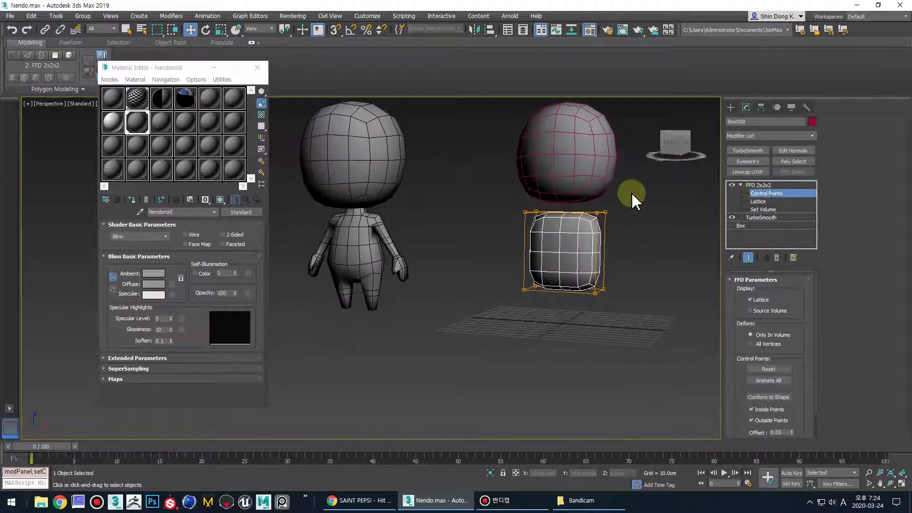
pyautogui.moveTo(516, 233); pyautogui.dragTo(515, 233)
pyautogui.keyDown('alt'); pyautogui.moveTo(610, 243); pyautogui.dragTo(634, 260, button='middle'); pyautogui.keyUp('alt')
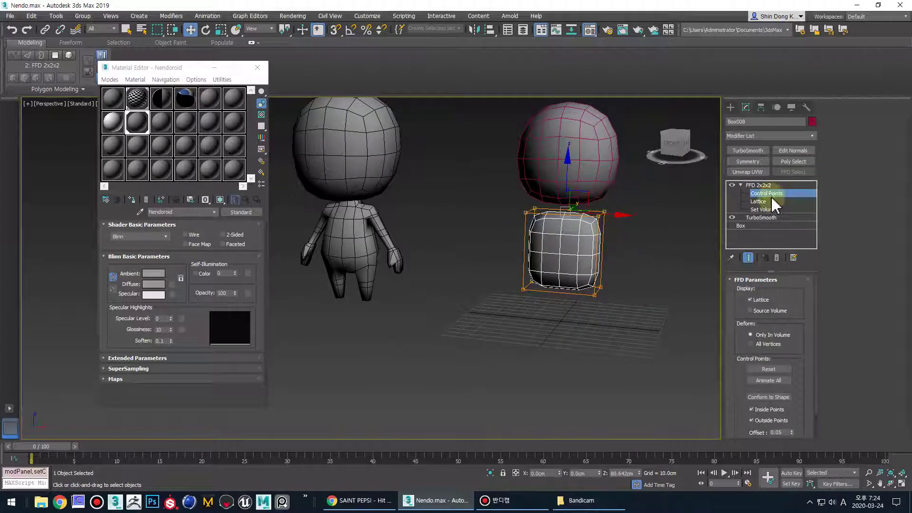
pyautogui.press('e')
pyautogui.press('r')
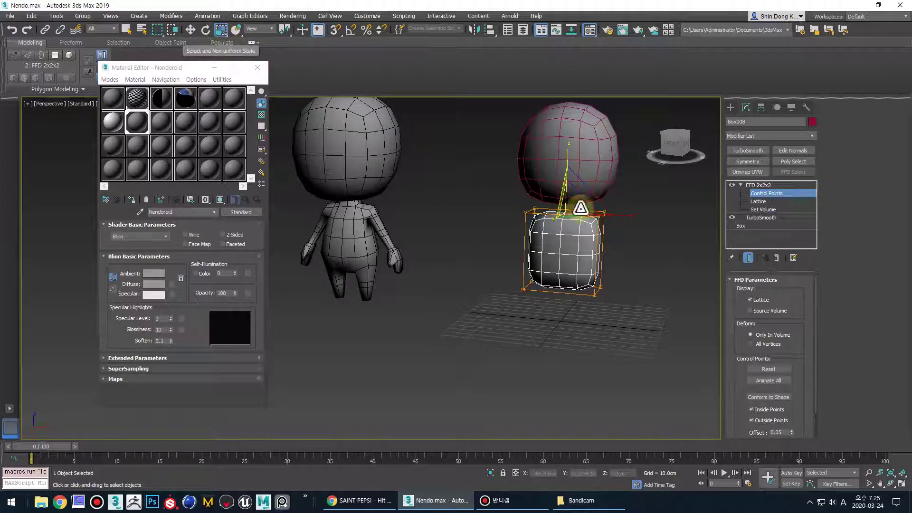
pyautogui.click(257, 67)
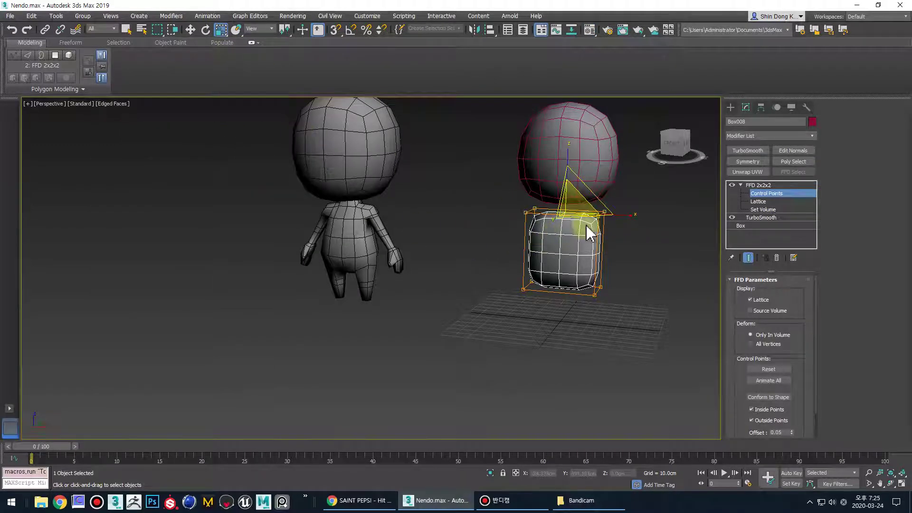
pyautogui.moveTo(623, 215); pyautogui.dragTo(608, 215)
# - Scale the body's upper FFD points narrower along Y for a tapered side profile, and select the lower points
pyautogui.keyDown('alt'); pyautogui.moveTo(589, 277); pyautogui.dragTo(506, 290, button='middle'); pyautogui.keyUp('alt')
pyautogui.scroll(-5, 505, 290)
pyautogui.scroll(5, 505, 290)
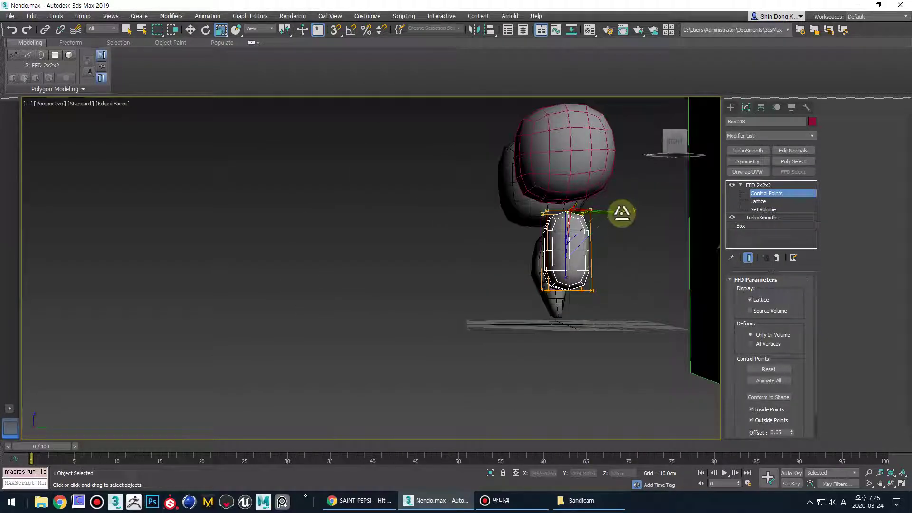
pyautogui.moveTo(622, 213); pyautogui.dragTo(604, 219)
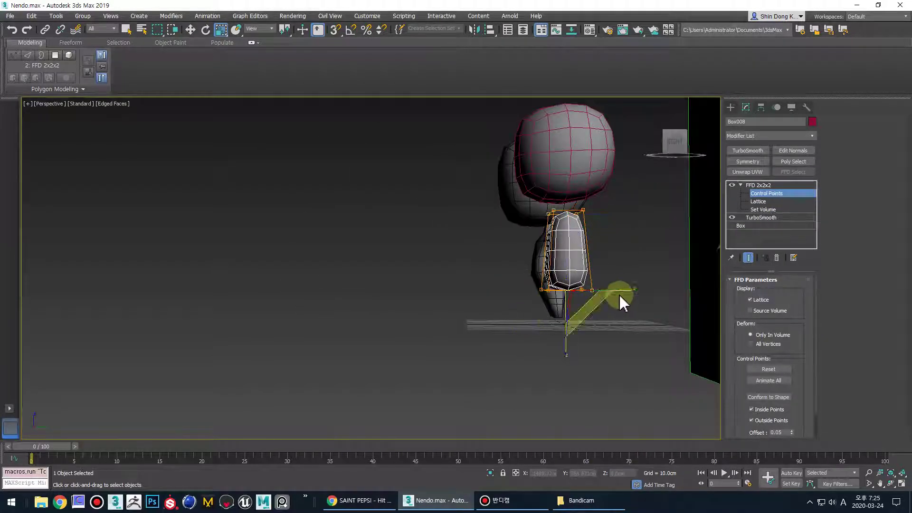
pyautogui.keyDown('alt'); pyautogui.moveTo(539, 342); pyautogui.dragTo(601, 279, button='middle'); pyautogui.keyUp('alt')
# - Convert the tapered body to an Editable Poly
pyautogui.rightClick(576, 243)
pyautogui.moveTo(626, 344)
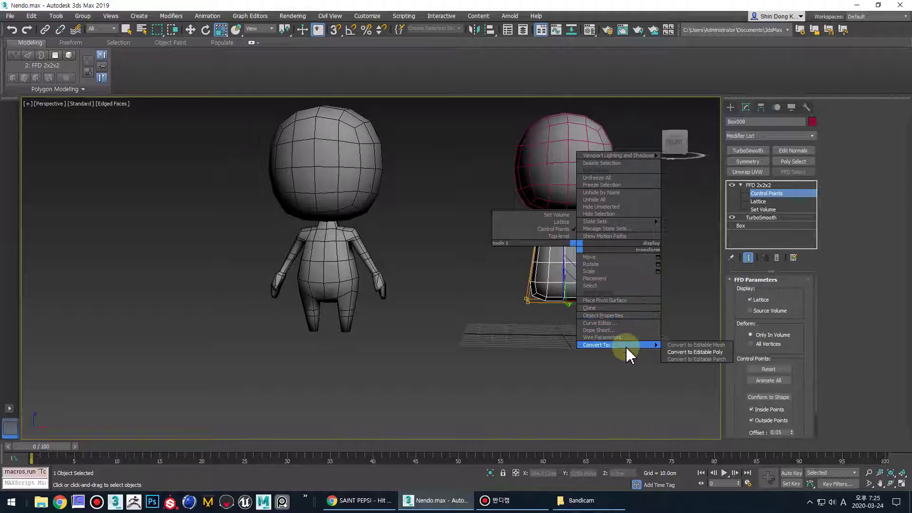
pyautogui.click(678, 354)
pyautogui.scroll(4, 511, 267)
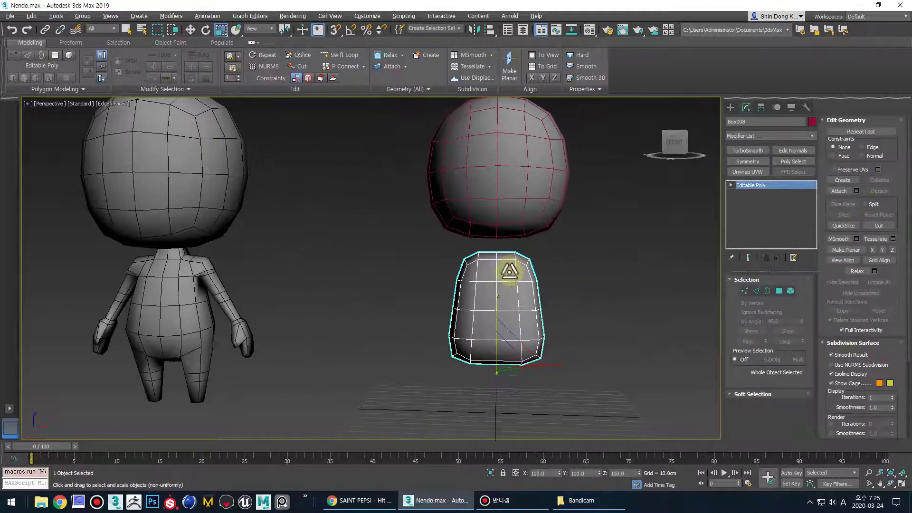
# - Compare the body with the finished reference character, and select the four polygons on top of the new body
pyautogui.keyDown('alt'); pyautogui.moveTo(509, 271); pyautogui.dragTo(460, 277, button='middle'); pyautogui.keyUp('alt')
pyautogui.click(331, 255)
pyautogui.keyDown('alt'); pyautogui.moveTo(331, 255); pyautogui.dragTo(522, 274, button='middle'); pyautogui.keyUp('alt')
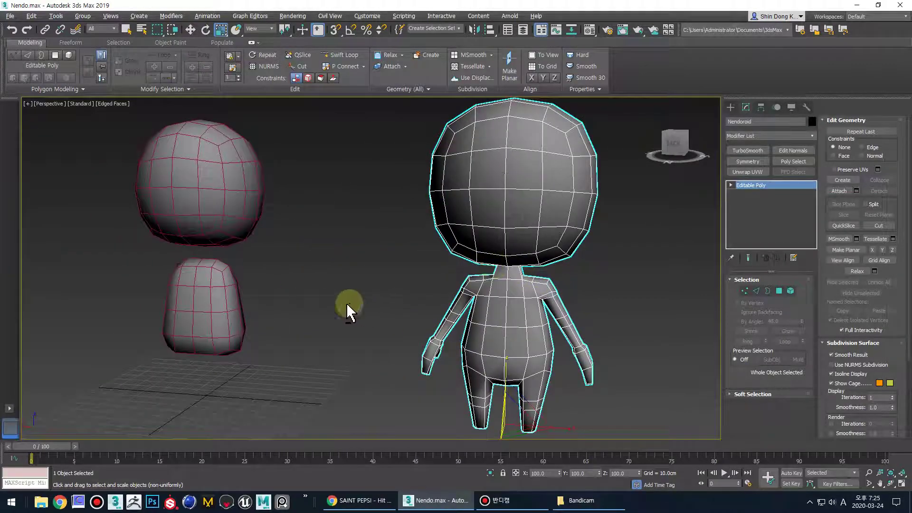
pyautogui.keyDown('alt'); pyautogui.moveTo(235, 315); pyautogui.dragTo(812, 212, button='middle'); pyautogui.keyUp('alt')
pyautogui.click(375, 279)
pyautogui.press('4')
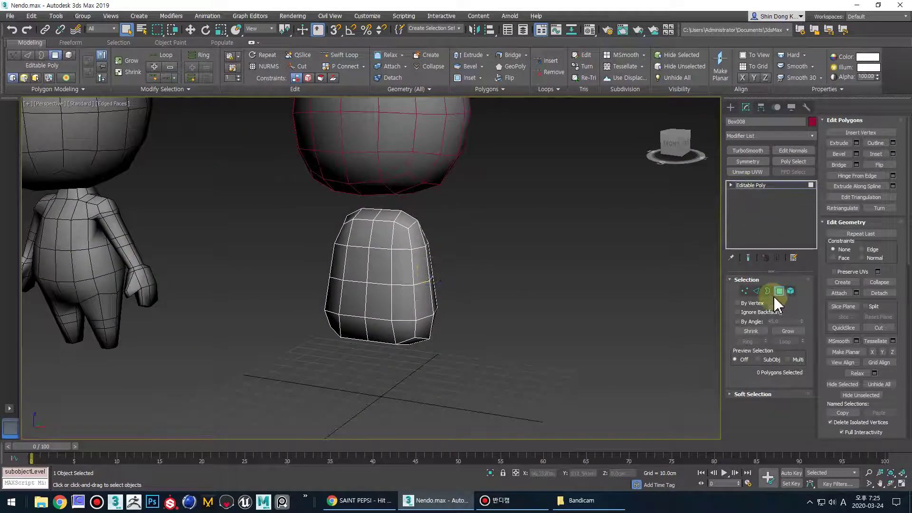
pyautogui.moveTo(415, 221); pyautogui.dragTo(480, 268, button='middle')
pyautogui.scroll(3, 424, 246)
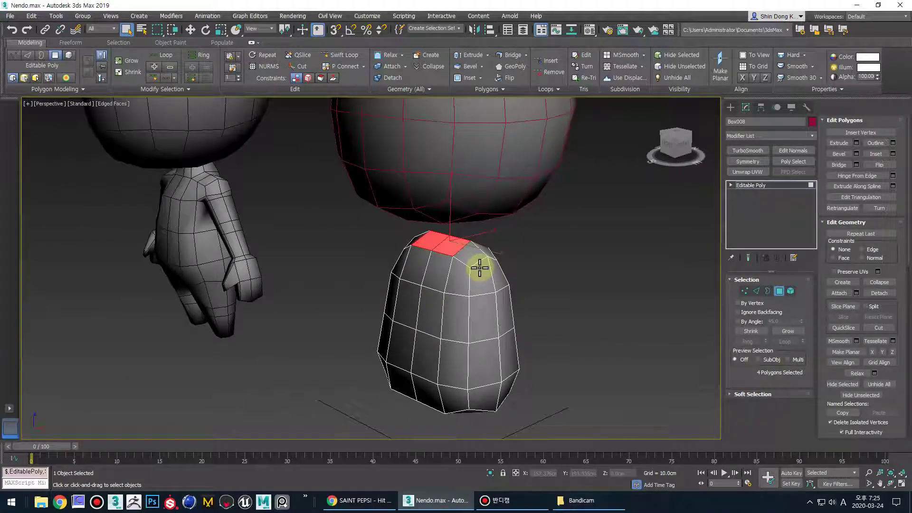
# - Try to extrude the body's four top polygons up to the head, switch to wireframe display, and undo the extrusion
pyautogui.hotkey('shift', 'e')
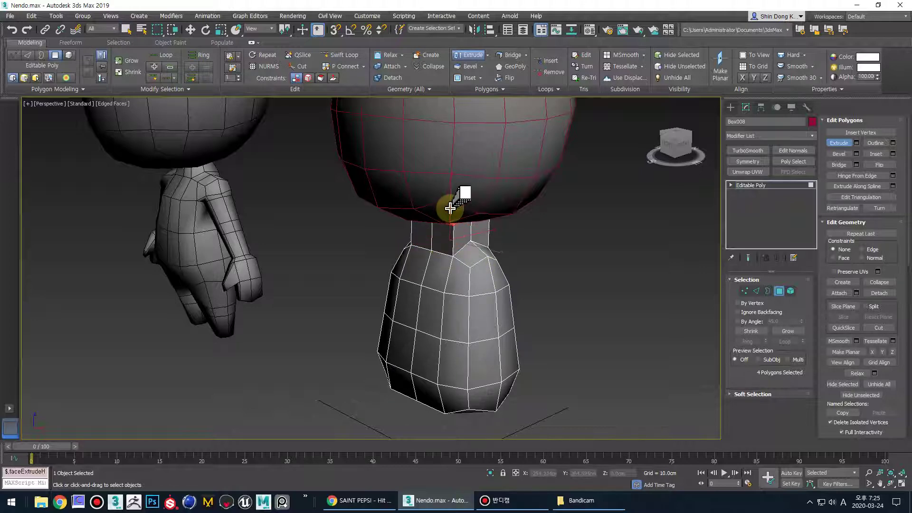
pyautogui.press('F3')
pyautogui.keyDown('alt'); pyautogui.moveTo(472, 234); pyautogui.dragTo(549, 263, button='middle'); pyautogui.keyUp('alt')
pyautogui.hotkey('ctrl', 'z')
pyautogui.press('q')
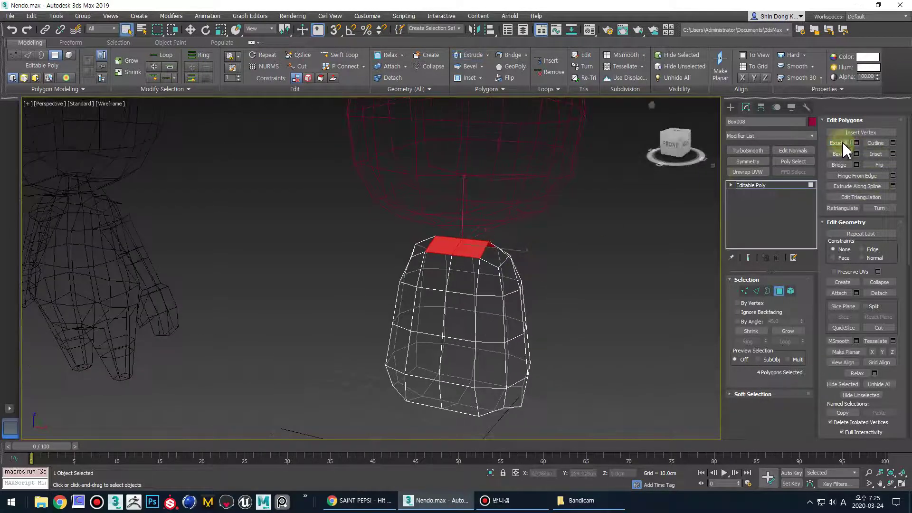
# - Extrude the body's four top polygons up into the head, taper them inward, and delete the end faces to leave an open neck
pyautogui.hotkey('shift', 'e')
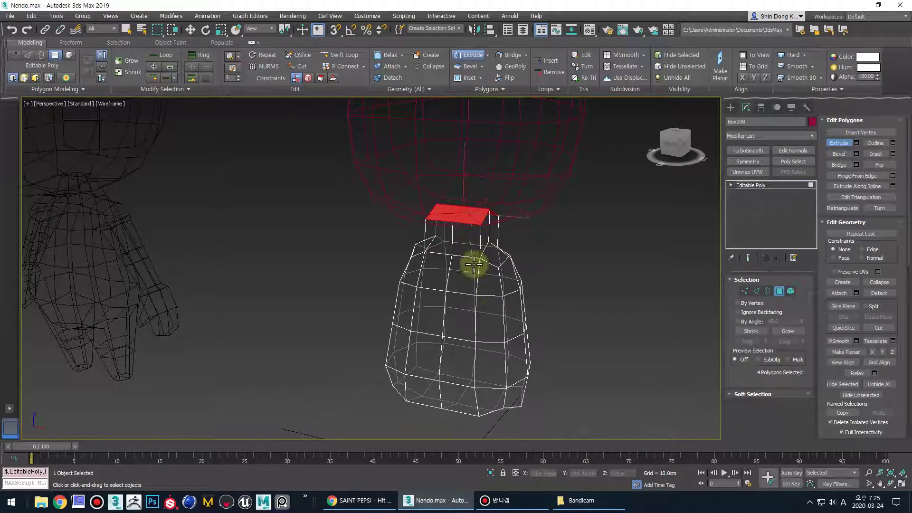
pyautogui.press('q')
pyautogui.moveTo(509, 325)
pyautogui.keyDown('alt'); pyautogui.mouseDown(button='middle')
pyautogui.moveTo(475, 265)
pyautogui.moveTo(499, 300)
pyautogui.moveTo(503, 261)
pyautogui.moveTo(548, 271)
pyautogui.moveTo(546, 290)
pyautogui.moveTo(552, 279)
pyautogui.moveTo(580, 285)
pyautogui.moveTo(525, 285)
pyautogui.moveTo(487, 272)
pyautogui.moveTo(490, 253)
pyautogui.moveTo(521, 248)
pyautogui.mouseUp(button='middle'); pyautogui.keyUp('alt')
pyautogui.press('F3')
pyautogui.press('F3')
pyautogui.scroll(3, 490, 253)
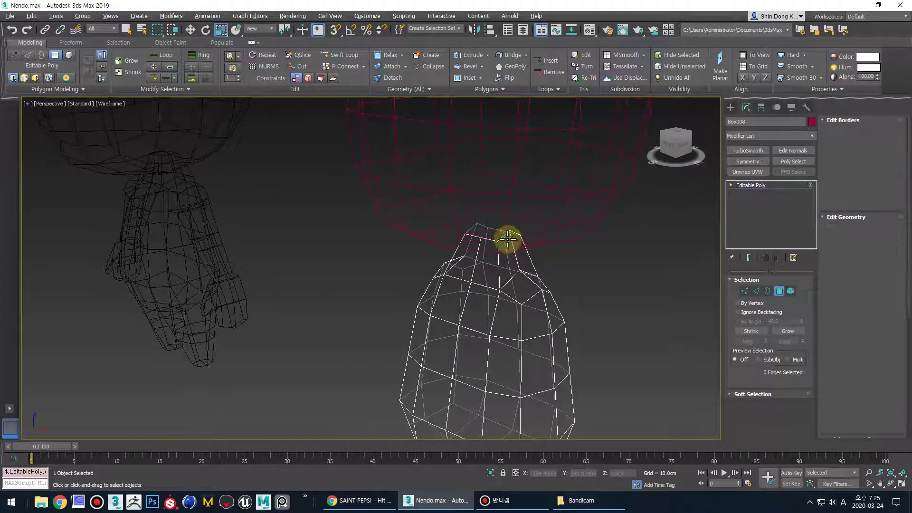
# - Select the open border around the top of the neck
pyautogui.press('3')
pyautogui.click(505, 237)
pyautogui.keyDown('alt'); pyautogui.moveTo(494, 218); pyautogui.dragTo(522, 245, button='middle'); pyautogui.keyUp('alt')
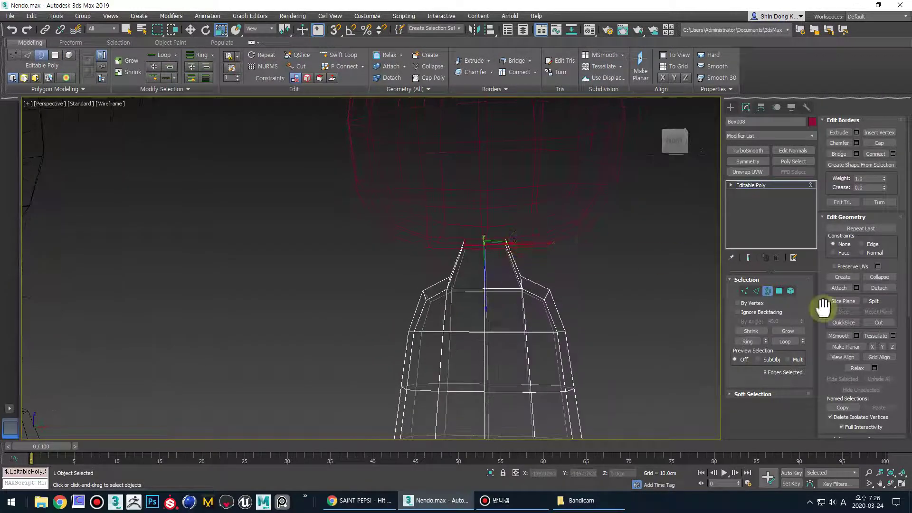
pyautogui.keyDown('alt'); pyautogui.moveTo(433, 285); pyautogui.dragTo(585, 328, button='middle'); pyautogui.keyUp('alt')
# - Round the neck by scaling the corner vertices at its top and base closer together along Y, and raise the base vertices slightly
pyautogui.press('1')
pyautogui.keyDown('ctrl'); pyautogui.click(471, 282); pyautogui.keyUp('ctrl')
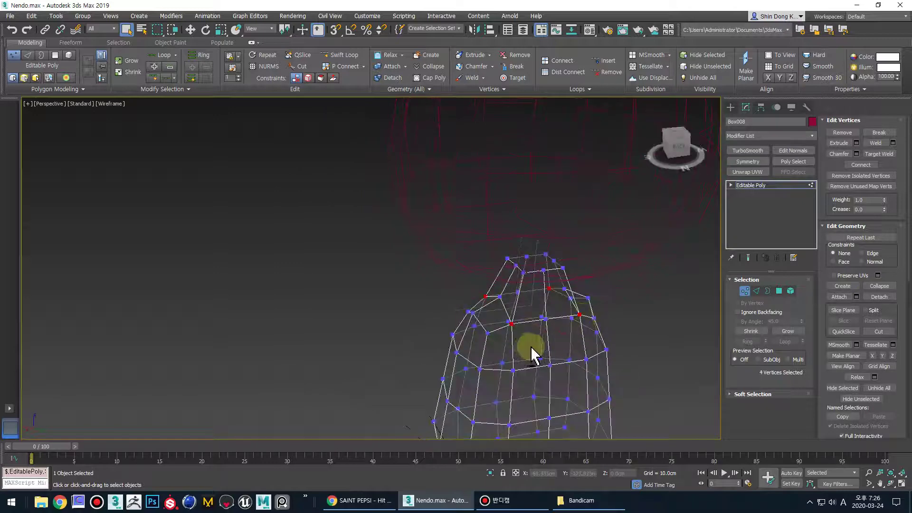
pyautogui.keyDown('alt'); pyautogui.moveTo(533, 355); pyautogui.dragTo(568, 313, button='middle'); pyautogui.keyUp('alt')
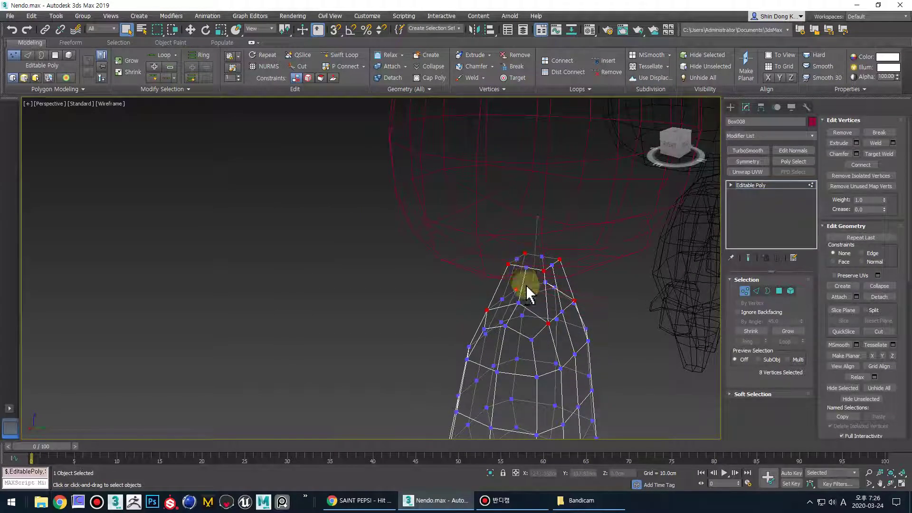
pyautogui.keyDown('alt'); pyautogui.moveTo(529, 293); pyautogui.dragTo(550, 320, button='middle'); pyautogui.keyUp('alt')
pyautogui.press('r')
pyautogui.moveTo(590, 300); pyautogui.dragTo(578, 297)
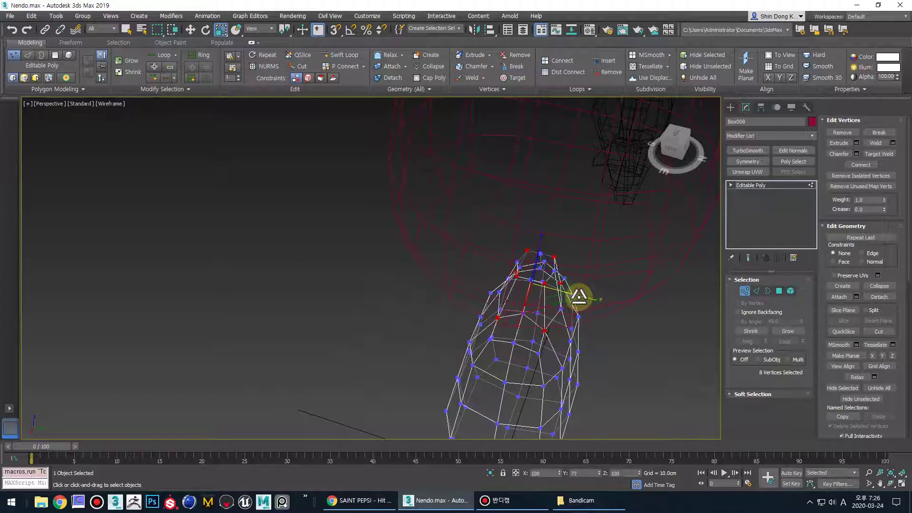
pyautogui.keyDown('alt'); pyautogui.moveTo(580, 298); pyautogui.dragTo(617, 345, button='middle'); pyautogui.keyUp('alt')
pyautogui.moveTo(594, 288); pyautogui.dragTo(579, 289)
pyautogui.moveTo(584, 337); pyautogui.dragTo(497, 261, button='middle')
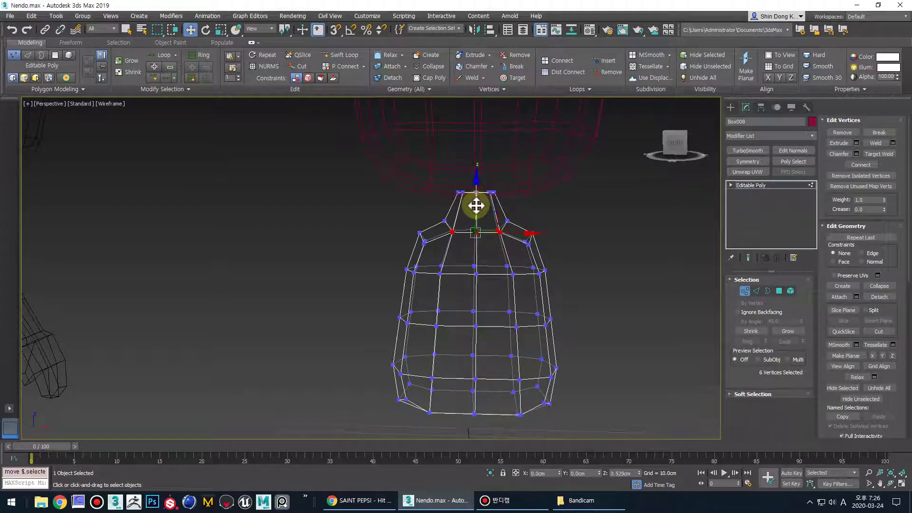
pyautogui.keyDown('alt'); pyautogui.moveTo(477, 205); pyautogui.dragTo(559, 244, button='middle'); pyautogui.keyUp('alt')
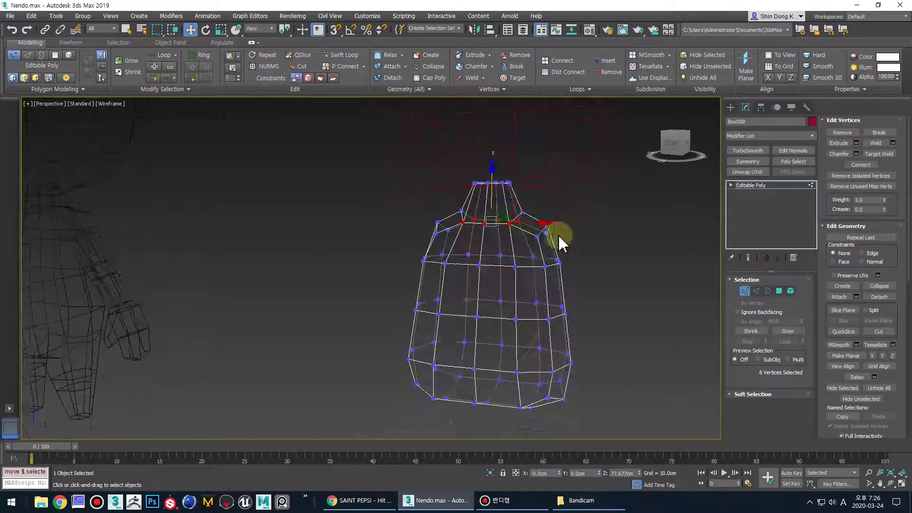
pyautogui.scroll(-2, 552, 253)
# - Select and delete the body's shoulder-side polygons and the polygons under one hip to open the arm and leg holes
pyautogui.press('q')
pyautogui.press('4')
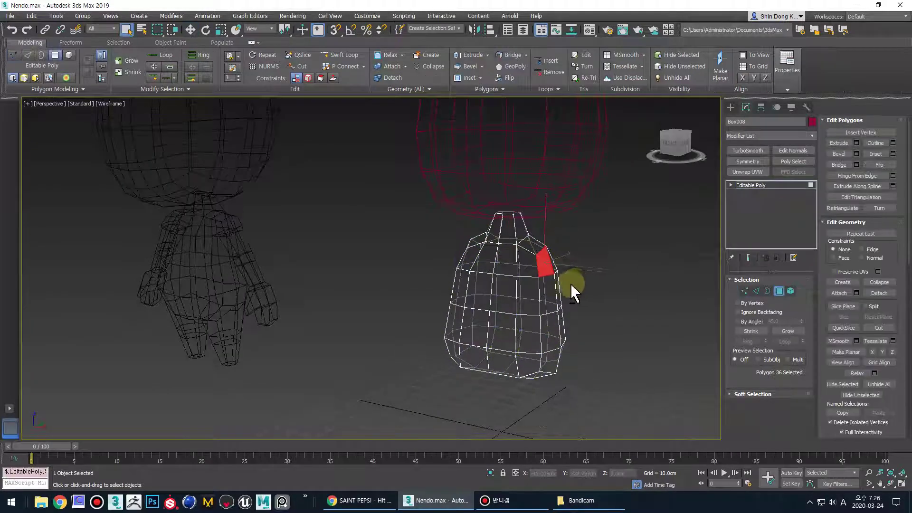
pyautogui.keyDown('alt'); pyautogui.moveTo(573, 290); pyautogui.dragTo(560, 262, button='middle'); pyautogui.keyUp('alt')
pyautogui.keyDown('alt'); pyautogui.moveTo(442, 280); pyautogui.dragTo(537, 306, button='middle'); pyautogui.keyUp('alt')
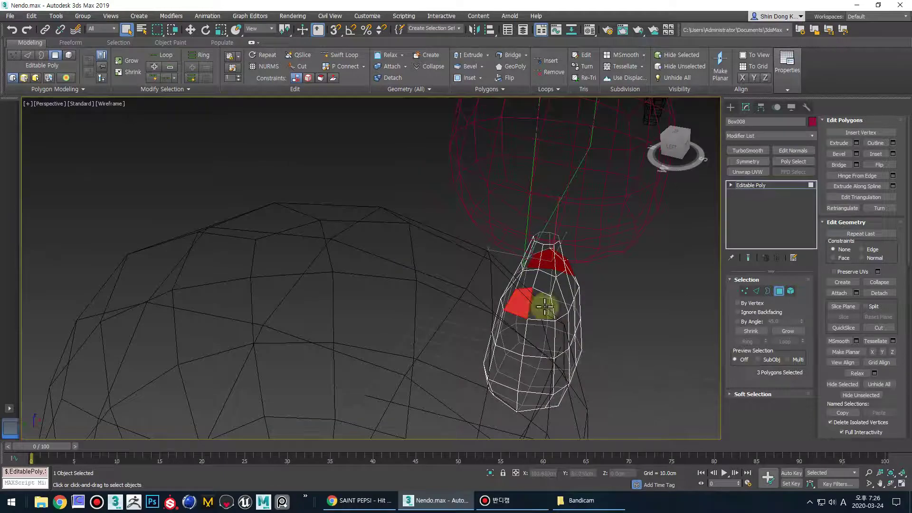
pyautogui.keyDown('ctrl'); pyautogui.click(544, 306); pyautogui.keyUp('ctrl')
pyautogui.moveTo(557, 335); pyautogui.dragTo(460, 237, button='middle')
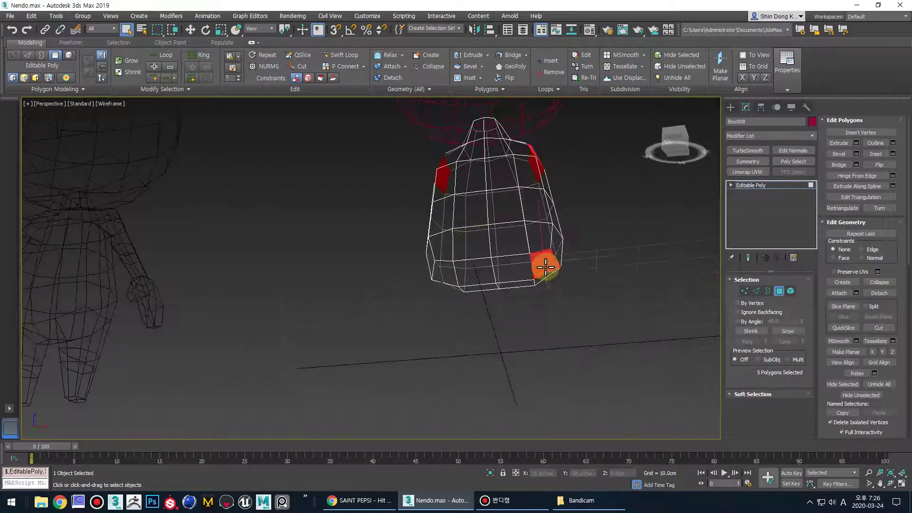
pyautogui.moveTo(545, 267)
pyautogui.keyDown('alt'); pyautogui.mouseDown(button='middle')
pyautogui.moveTo(546, 281)
pyautogui.moveTo(597, 315)
pyautogui.moveTo(505, 281)
pyautogui.moveTo(551, 328)
pyautogui.moveTo(556, 309)
pyautogui.moveTo(542, 310)
pyautogui.moveTo(581, 305)
pyautogui.moveTo(620, 281)
pyautogui.moveTo(565, 326)
pyautogui.mouseUp(button='middle'); pyautogui.keyUp('alt')
pyautogui.click(620, 281)
pyautogui.scroll(3, 570, 318)
pyautogui.hotkey('ctrl', 'z')
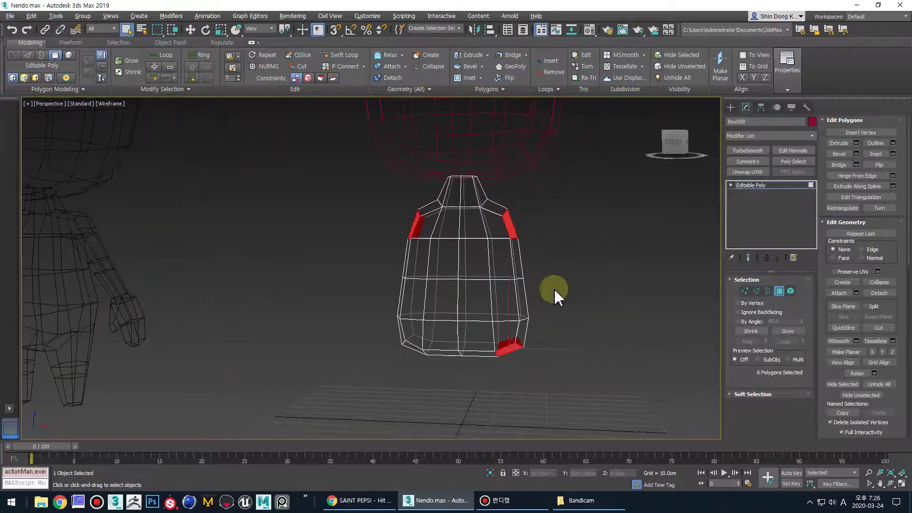
pyautogui.moveTo(555, 292)
pyautogui.keyDown('alt'); pyautogui.mouseDown(button='middle')
pyautogui.moveTo(584, 296)
pyautogui.moveTo(489, 363)
pyautogui.moveTo(509, 332)
pyautogui.moveTo(507, 340)
pyautogui.mouseUp(button='middle'); pyautogui.keyUp('alt')
pyautogui.press('F3')
# - Select the vertical edge loop down the middle of the body and split the mesh along it
pyautogui.click(779, 291)
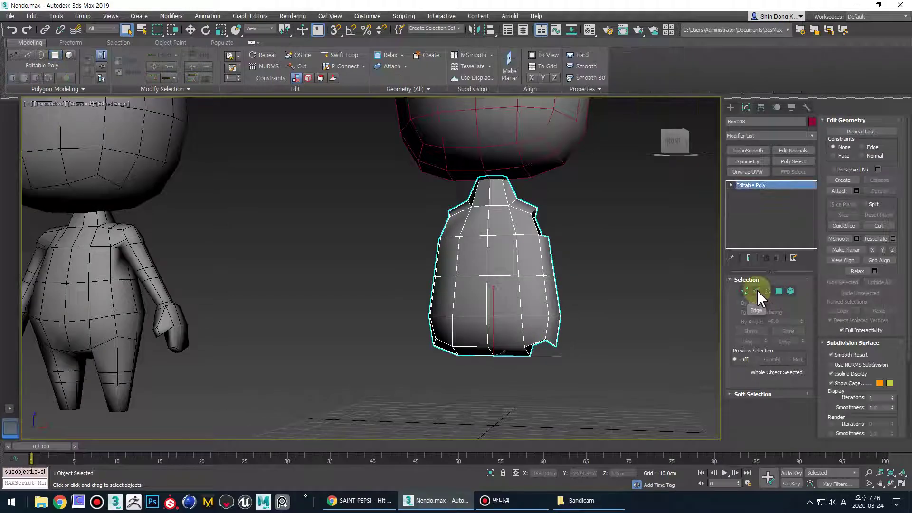
pyautogui.click(758, 290)
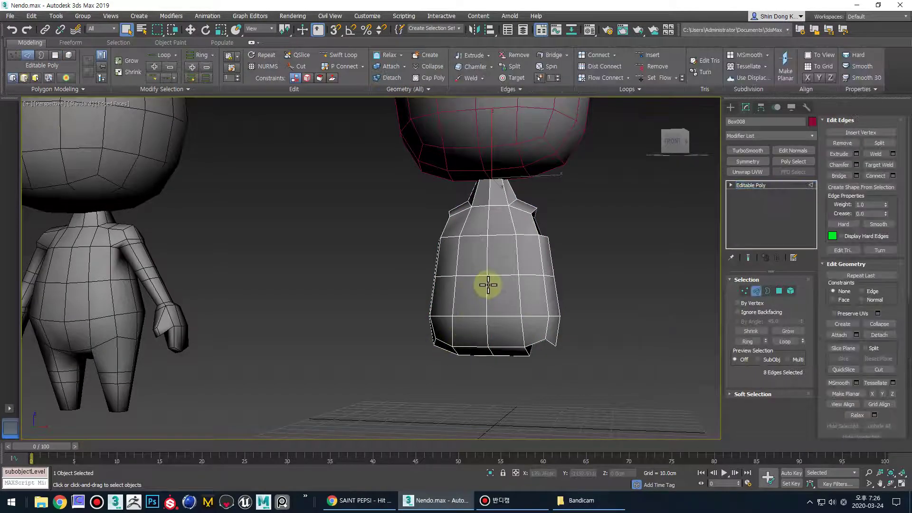
pyautogui.keyDown('alt'); pyautogui.moveTo(528, 356); pyautogui.dragTo(637, 274, button='middle'); pyautogui.keyUp('alt')
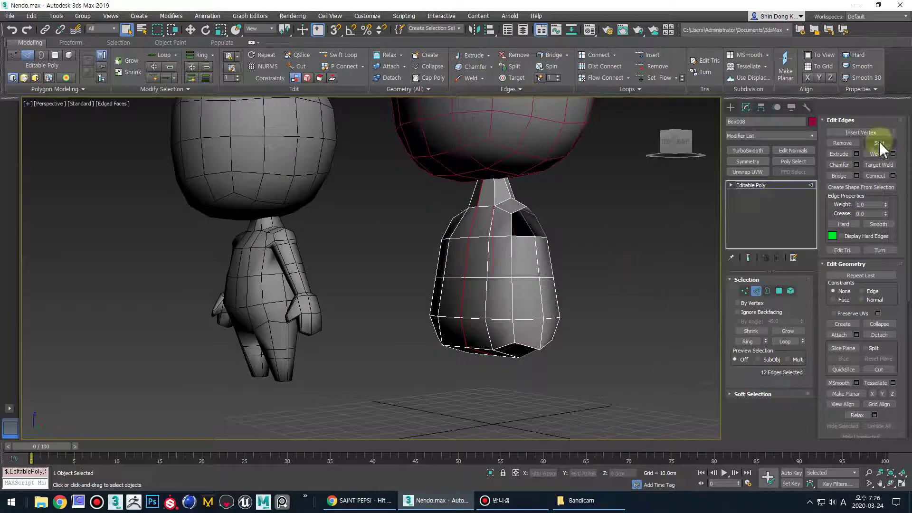
pyautogui.keyDown('alt'); pyautogui.moveTo(579, 300); pyautogui.dragTo(551, 304, button='middle'); pyautogui.keyUp('alt')
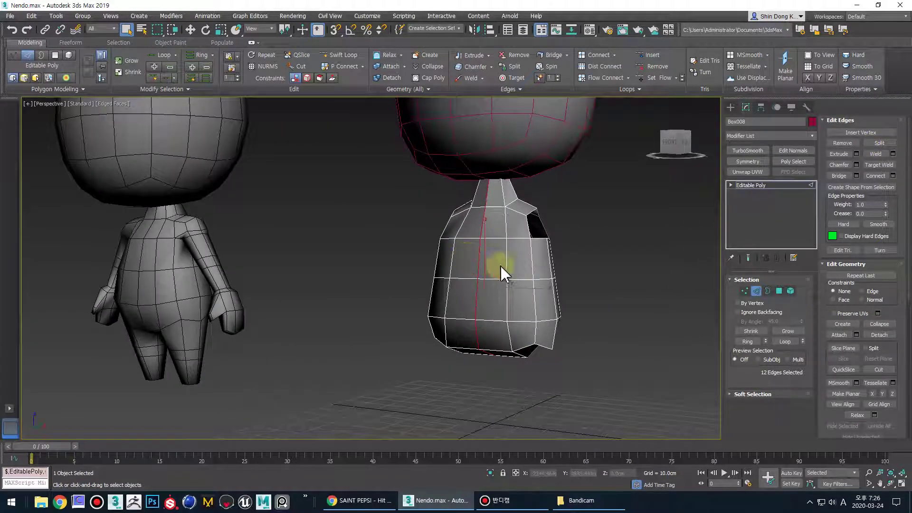
# - Check at element level that the two halves of the body can be selected separately
pyautogui.click(793, 293)
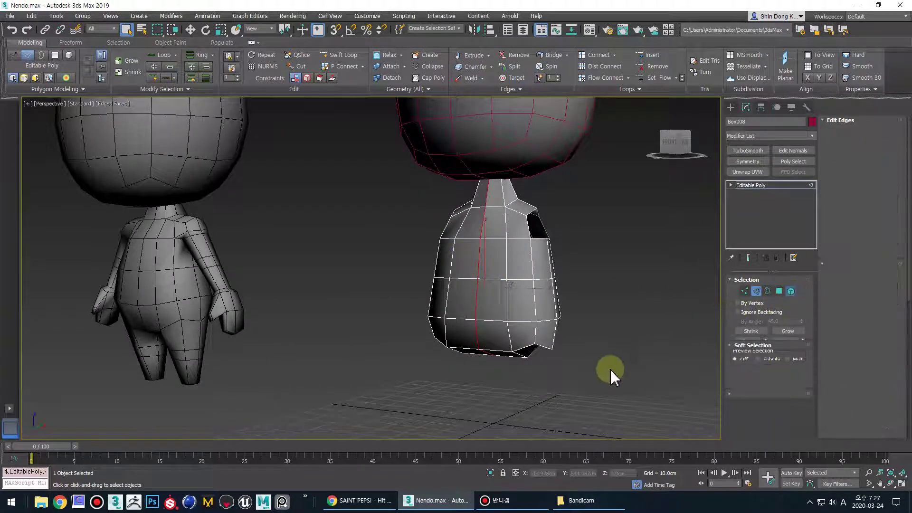
pyautogui.click(502, 271)
pyautogui.click(460, 269)
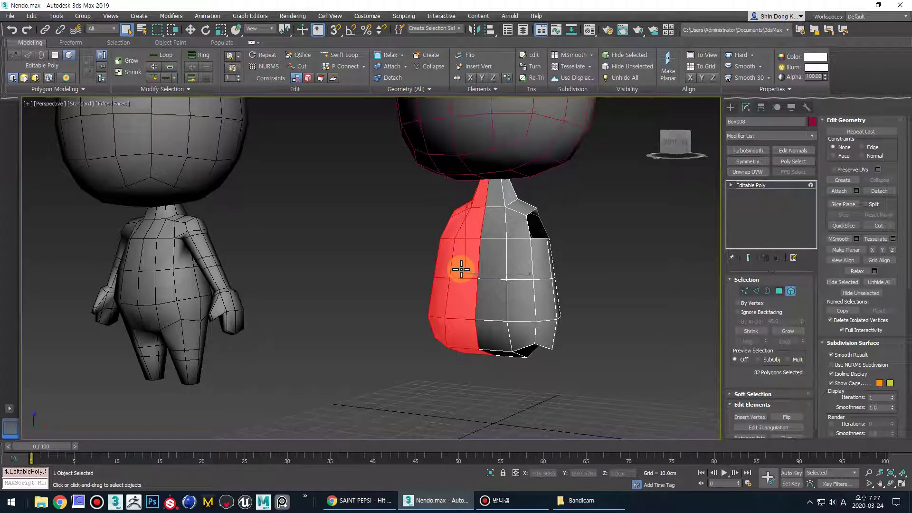
pyautogui.click(514, 269)
pyautogui.click(458, 267)
pyautogui.click(515, 267)
pyautogui.click(457, 259)
pyautogui.click(507, 257)
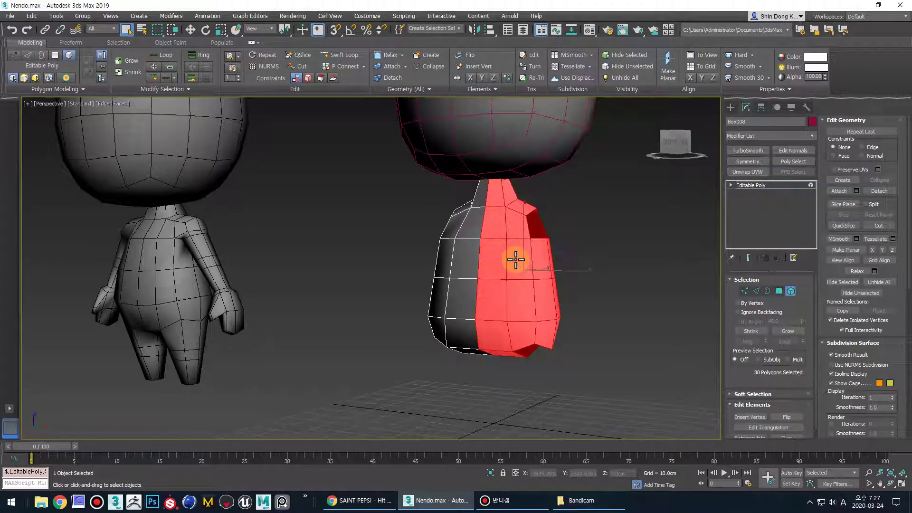
pyautogui.click(452, 257)
pyautogui.click(527, 271)
pyautogui.click(439, 266)
pyautogui.click(522, 278)
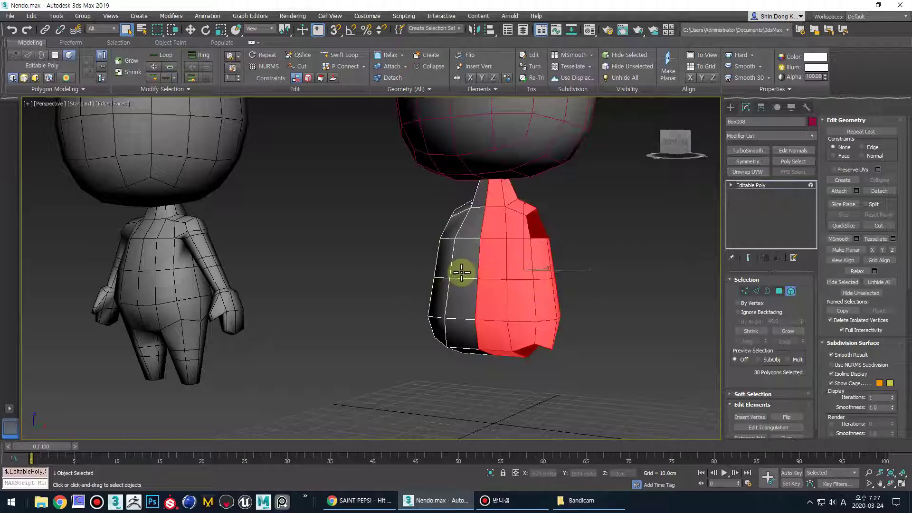
pyautogui.click(461, 272)
pyautogui.click(519, 277)
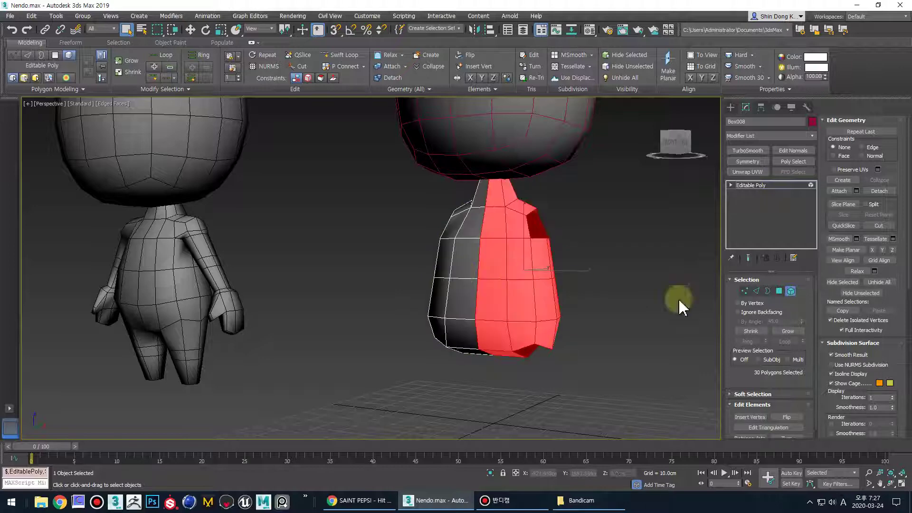
# - Delete the half of the body that has no leg opening
pyautogui.click(505, 267)
pyautogui.moveTo(483, 277)
pyautogui.keyDown('alt'); pyautogui.mouseDown(button='middle')
pyautogui.moveTo(544, 307)
pyautogui.moveTo(505, 290)
pyautogui.moveTo(509, 281)
pyautogui.moveTo(483, 277)
pyautogui.mouseUp(button='middle'); pyautogui.keyUp('alt')
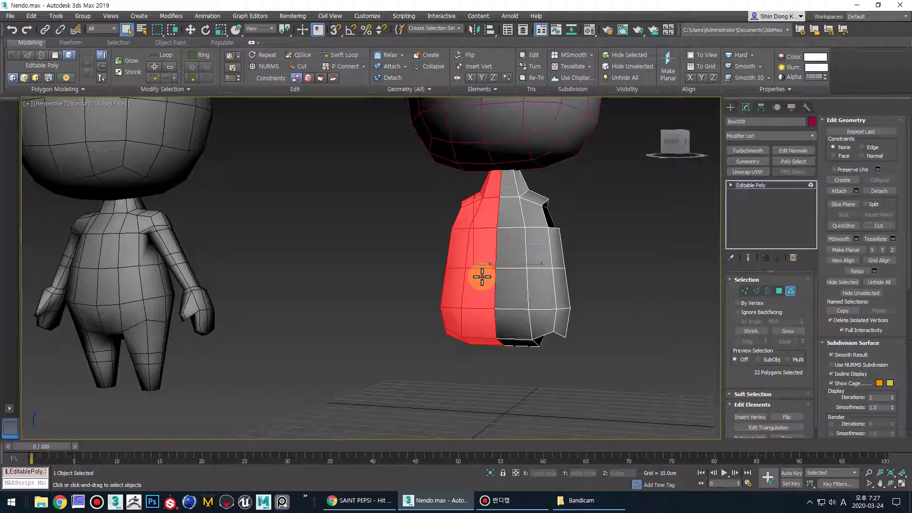
pyautogui.press('Delete')
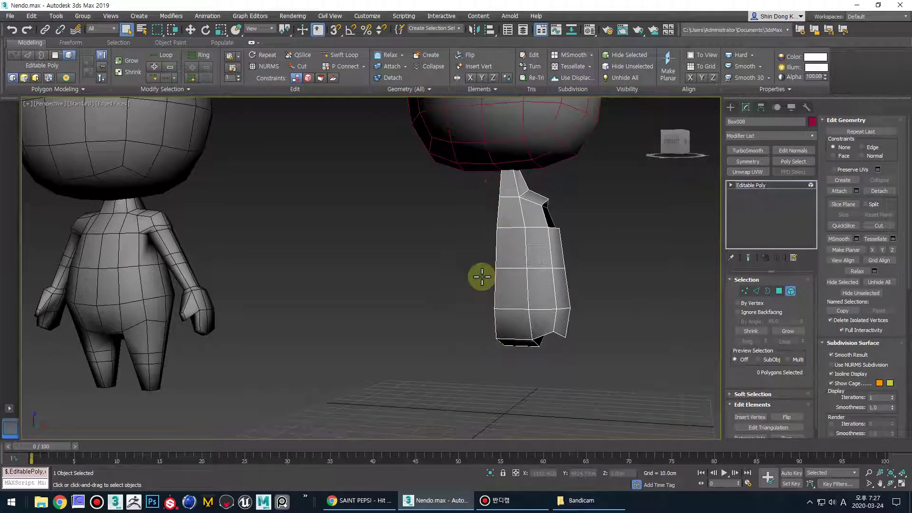
# - Apply a Symmetry modifier to the remaining body half, mirroring it across the X axis
pyautogui.click(791, 290)
pyautogui.keyDown('alt'); pyautogui.moveTo(541, 254); pyautogui.dragTo(584, 268, button='middle'); pyautogui.keyUp('alt')
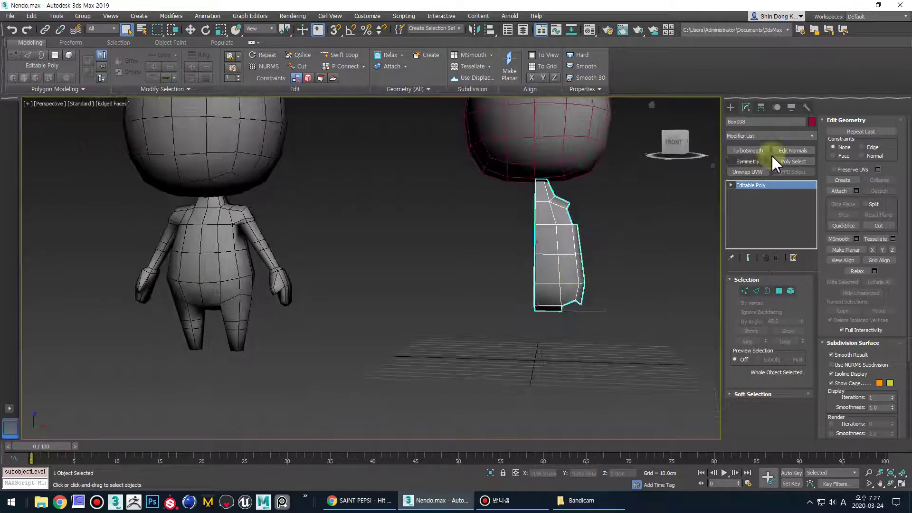
pyautogui.click(815, 135)
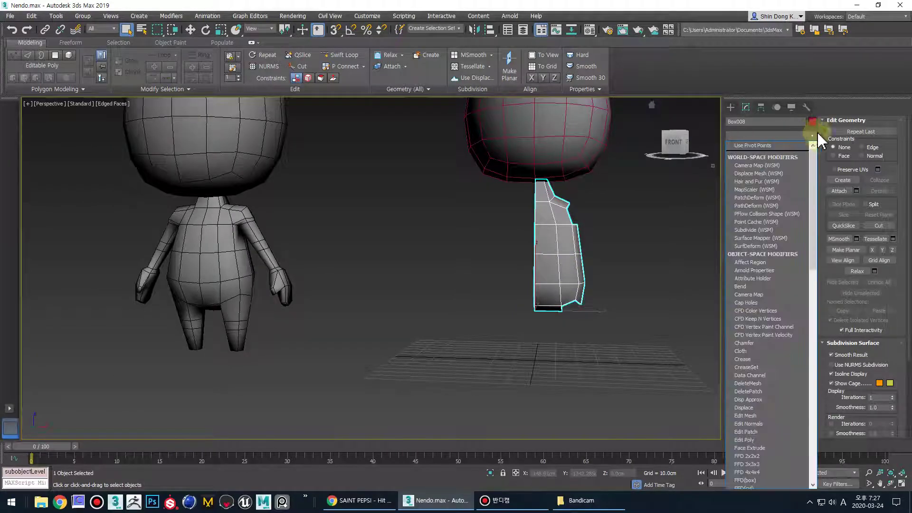
pyautogui.moveTo(813, 160); pyautogui.dragTo(838, 388)
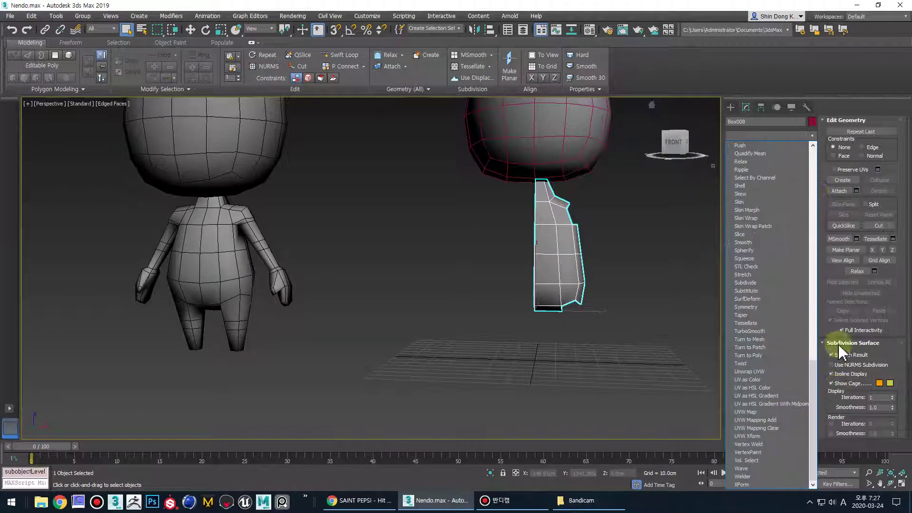
pyautogui.click(768, 307)
pyautogui.moveTo(603, 320); pyautogui.dragTo(556, 291, button='middle')
pyautogui.scroll(-2, 545, 308)
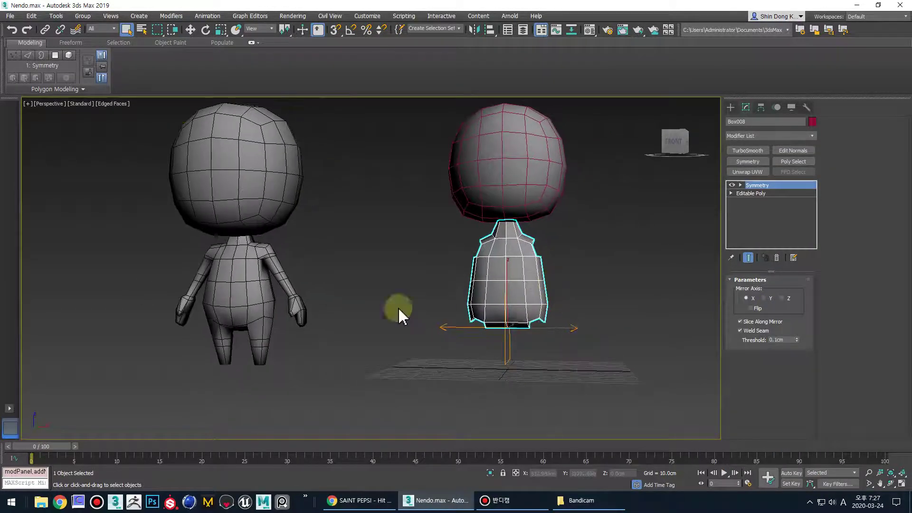
pyautogui.moveTo(572, 335); pyautogui.dragTo(531, 302, button='middle')
# - Create a box about 33 cm long, 21 cm wide and 55 cm high beside the body, with one width segment
pyautogui.click(518, 346)
pyautogui.scroll(3, 510, 288)
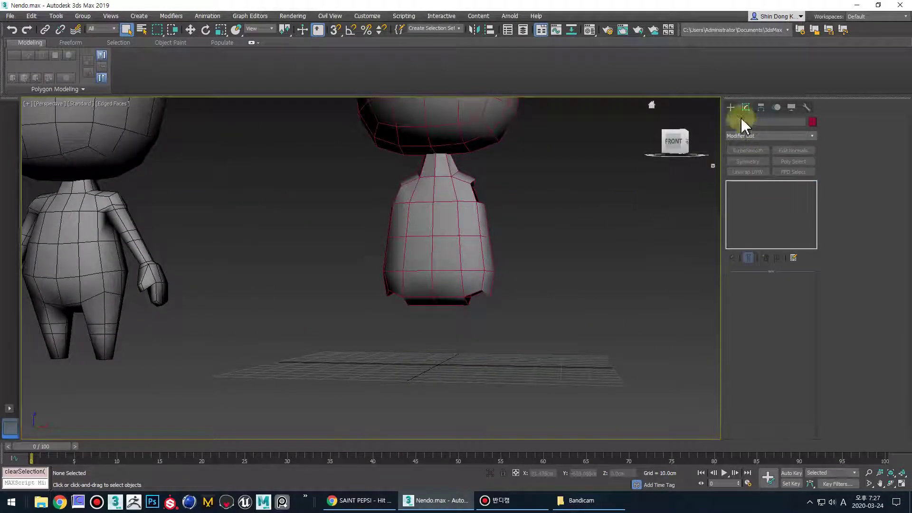
pyautogui.click(734, 106)
pyautogui.click(750, 164)
pyautogui.keyDown('alt'); pyautogui.moveTo(596, 291); pyautogui.dragTo(487, 363, button='middle'); pyautogui.keyUp('alt')
pyautogui.moveTo(487, 363)
pyautogui.mouseDown()
pyautogui.moveTo(517, 398)
pyautogui.moveTo(517, 379)
pyautogui.mouseUp()
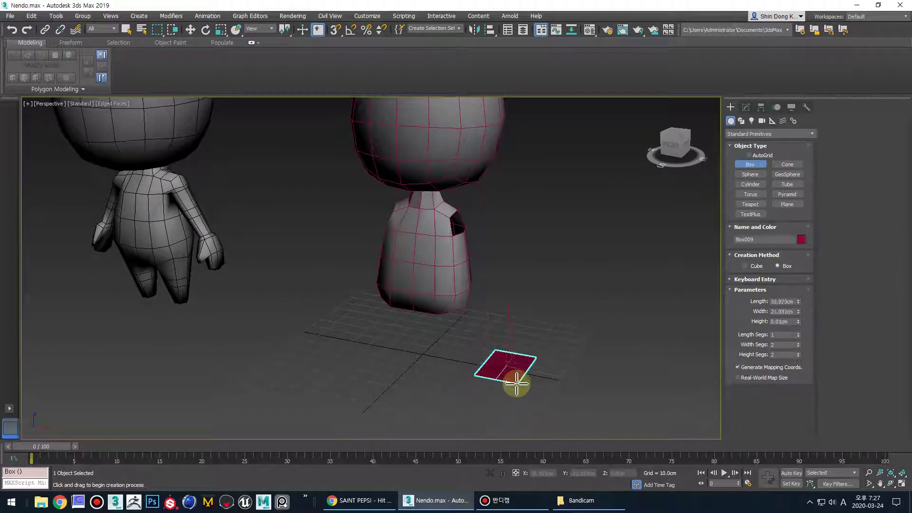
pyautogui.click(505, 275)
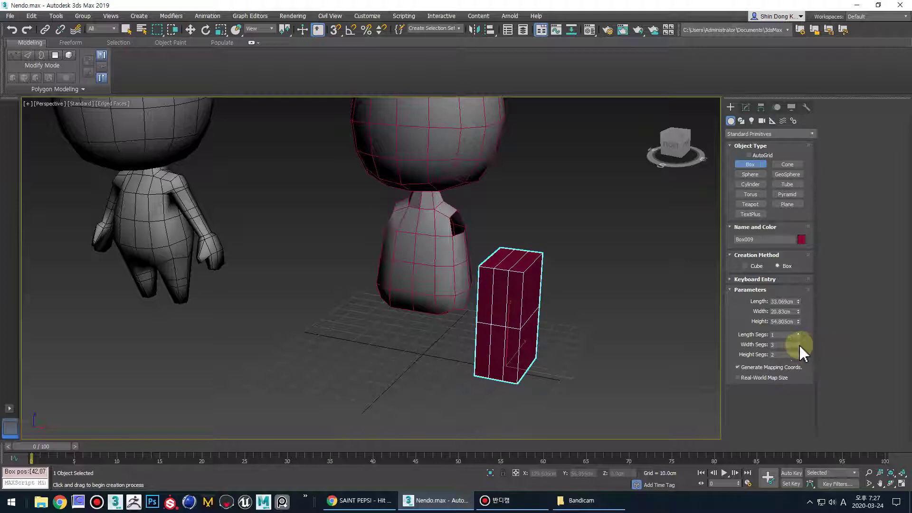
pyautogui.keyDown('alt'); pyautogui.moveTo(540, 356); pyautogui.dragTo(493, 356, button='middle'); pyautogui.keyUp('alt')
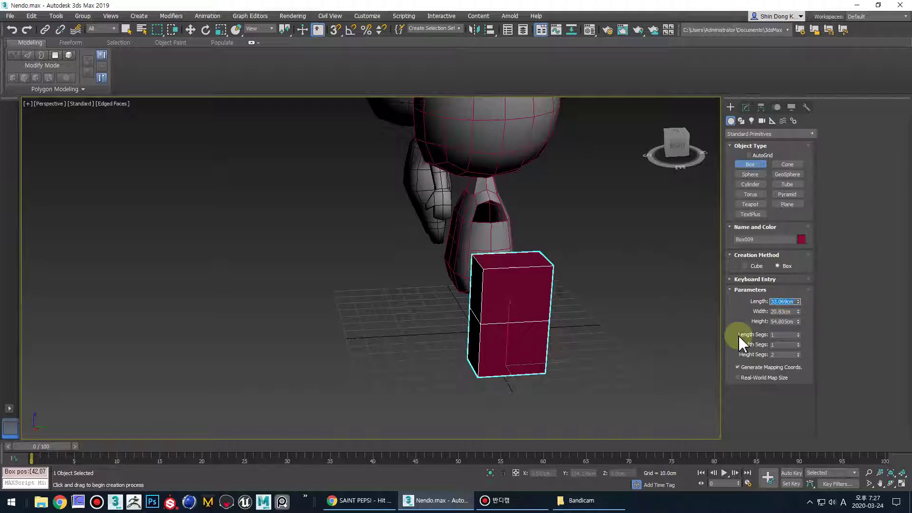
# - Set the box's length and width to 25 cm and its height to 50 cm
pyautogui.write('25')
pyautogui.press('Tab')
pyautogui.write('25')
pyautogui.press('Return')
pyautogui.keyDown('alt'); pyautogui.moveTo(561, 318); pyautogui.dragTo(489, 343, button='middle'); pyautogui.keyUp('alt')
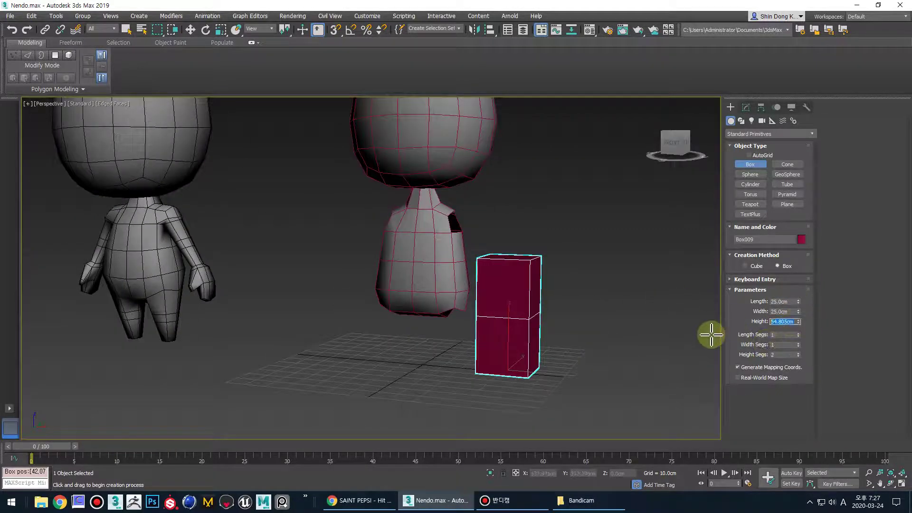
pyautogui.keyDown('alt'); pyautogui.moveTo(531, 288); pyautogui.dragTo(606, 301, button='middle'); pyautogui.keyUp('alt')
# - Apply a TurboSmooth modifier to the new box
pyautogui.click(753, 108)
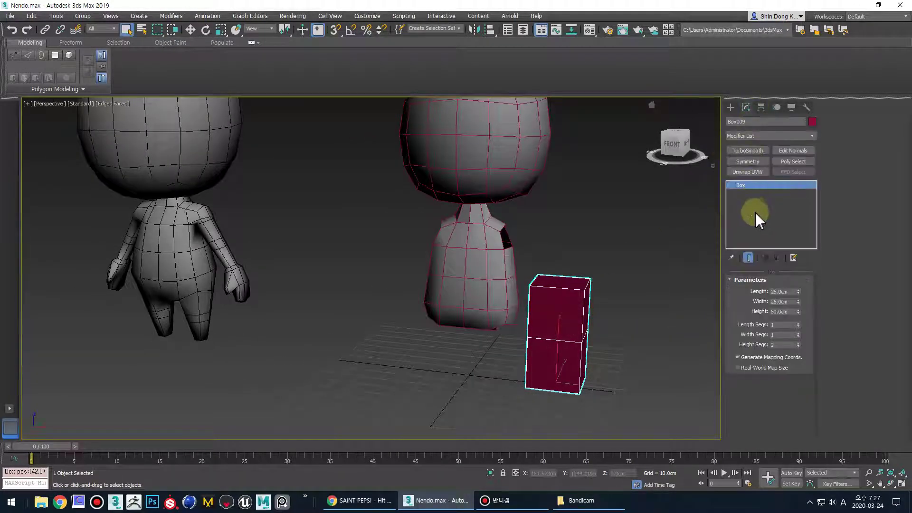
pyautogui.click(757, 153)
pyautogui.keyDown('alt'); pyautogui.moveTo(604, 291); pyautogui.dragTo(578, 326, button='middle'); pyautogui.keyUp('alt')
# - Move the smoothed box up beside the shoulder opening and tilt it about 28 degrees outward like an arm
pyautogui.press('w')
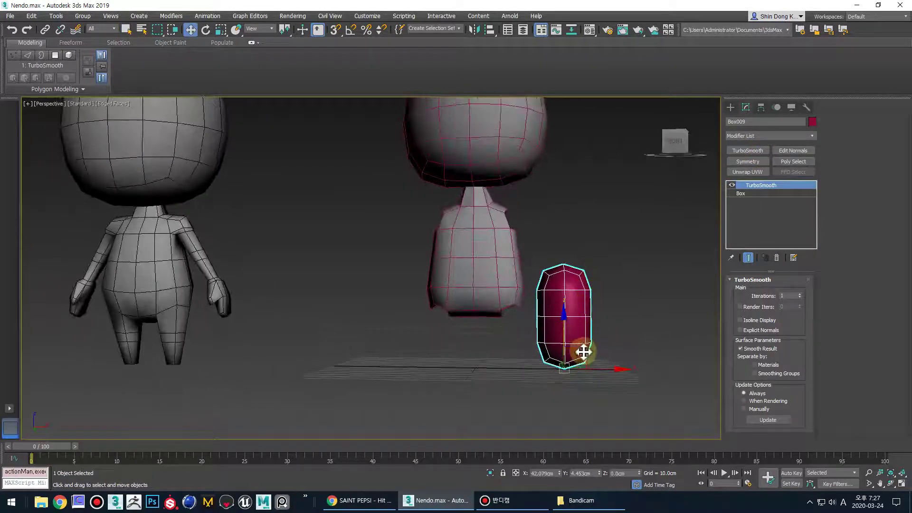
pyautogui.moveTo(585, 349); pyautogui.dragTo(604, 272)
pyautogui.press('e')
pyautogui.scroll(5, 603, 277)
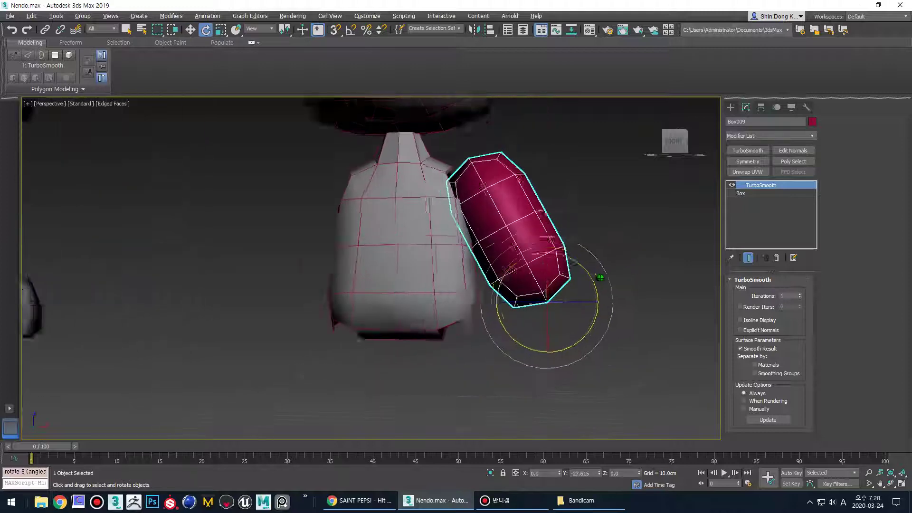
pyautogui.moveTo(657, 294); pyautogui.dragTo(691, 306, button='middle')
# - Slim the arm by setting the base box's length and width to 10 cm beneath the TurboSmooth
pyautogui.click(775, 192)
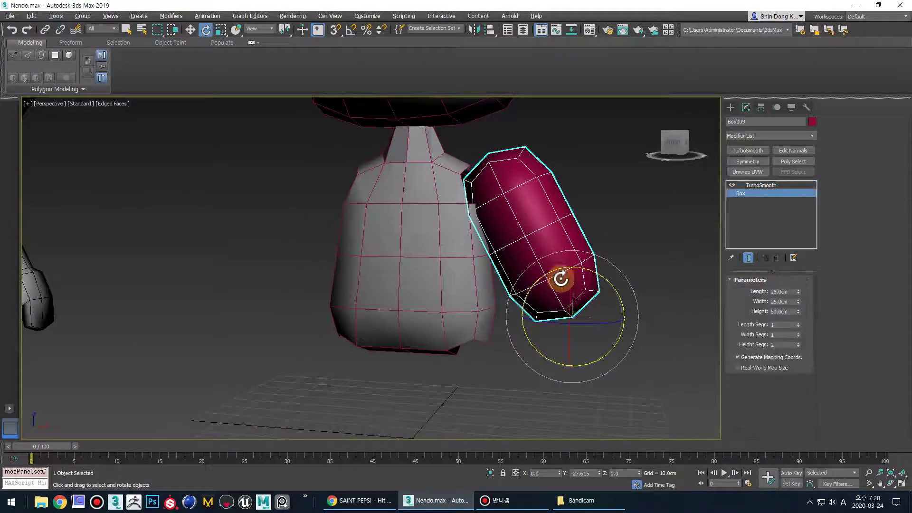
pyautogui.moveTo(562, 279); pyautogui.dragTo(628, 290, button='middle')
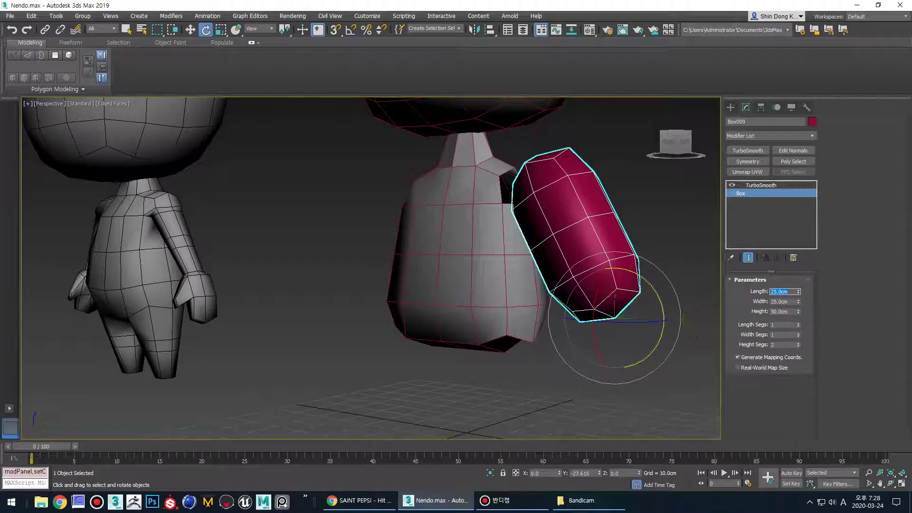
pyautogui.write('10')
pyautogui.press('Tab')
pyautogui.write('10')
pyautogui.press('Return')
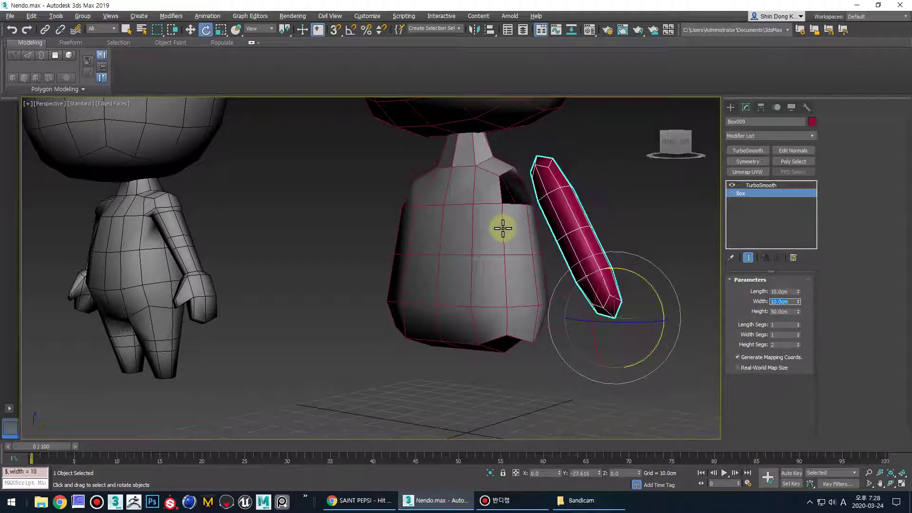
# - Move the arm about 2.3 cm inward and 2.3 cm down so it sits closer to the shoulder opening
pyautogui.keyDown('alt'); pyautogui.moveTo(503, 229); pyautogui.dragTo(565, 231, button='middle'); pyautogui.keyUp('alt')
pyautogui.scroll(-6, 567, 231)
pyautogui.scroll(3, 576, 239)
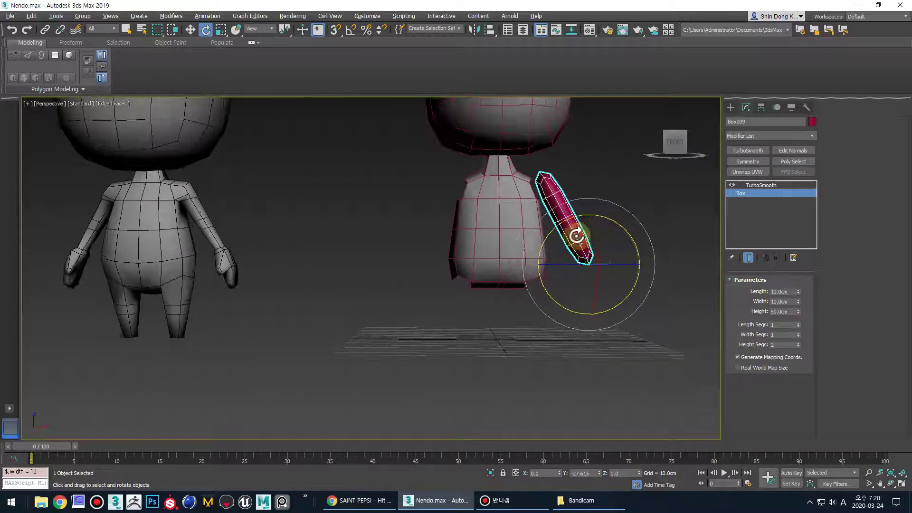
pyautogui.press('w')
pyautogui.moveTo(609, 246); pyautogui.dragTo(605, 249)
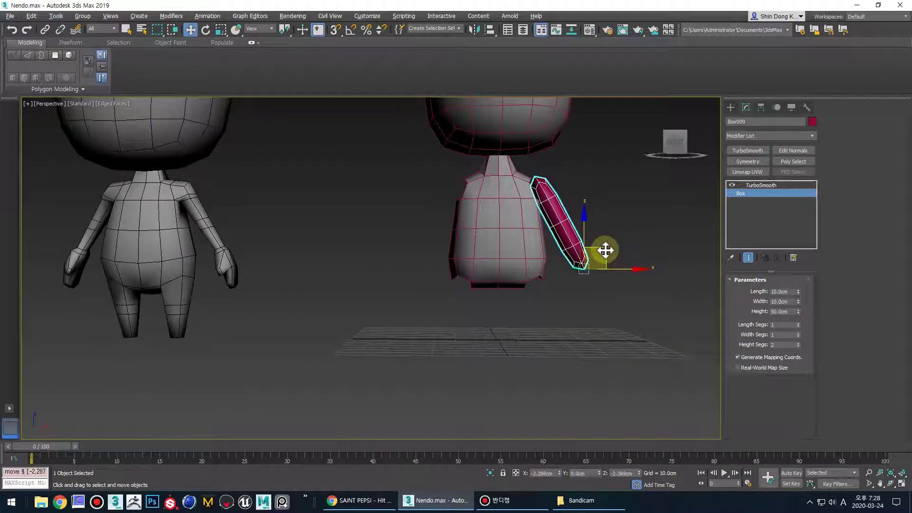
# - Clone the arm as one independent copy placed directly below it, near the hip, as the start of a leg
pyautogui.moveTo(560, 285); pyautogui.dragTo(594, 228, button='middle')
pyautogui.scroll(-1, 557, 275)
pyautogui.click(562, 282)
pyautogui.click(565, 206)
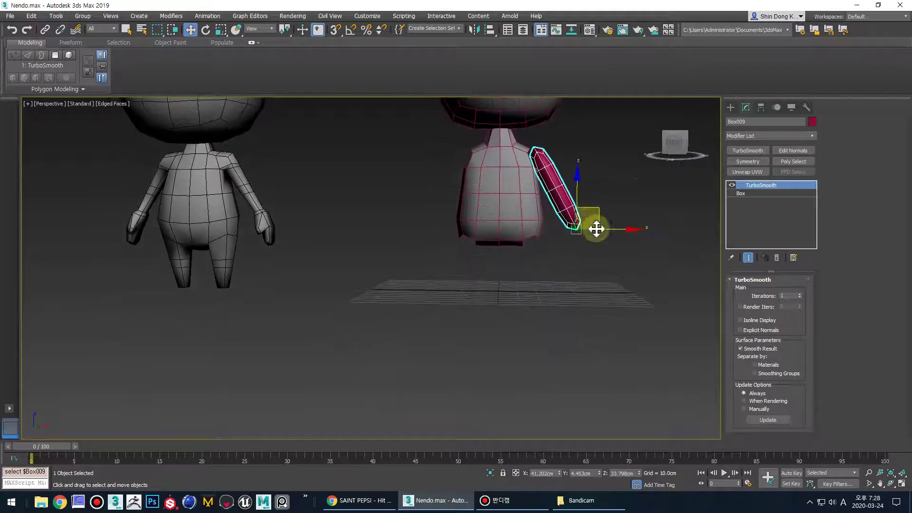
pyautogui.click(731, 111)
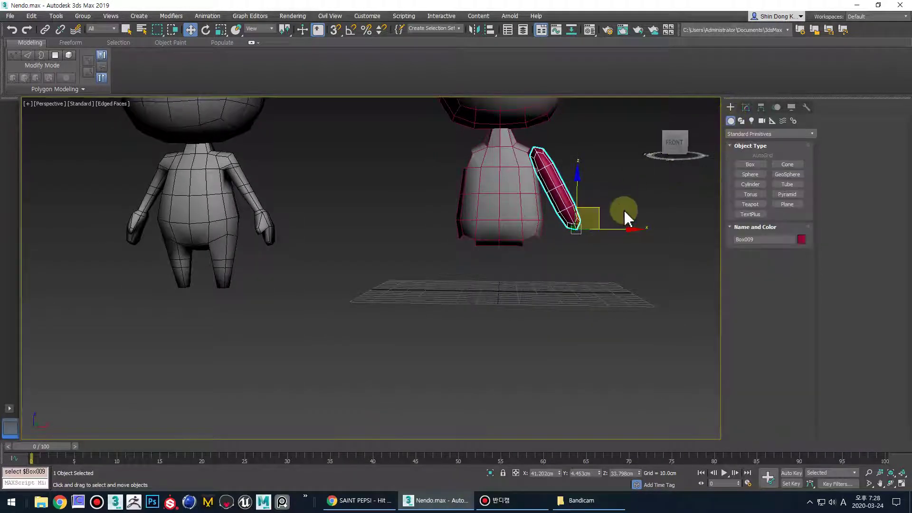
pyautogui.moveTo(593, 231); pyautogui.dragTo(597, 238, button='middle')
pyautogui.keyDown('shift'); pyautogui.moveTo(602, 221); pyautogui.dragTo(593, 292); pyautogui.keyUp('shift')
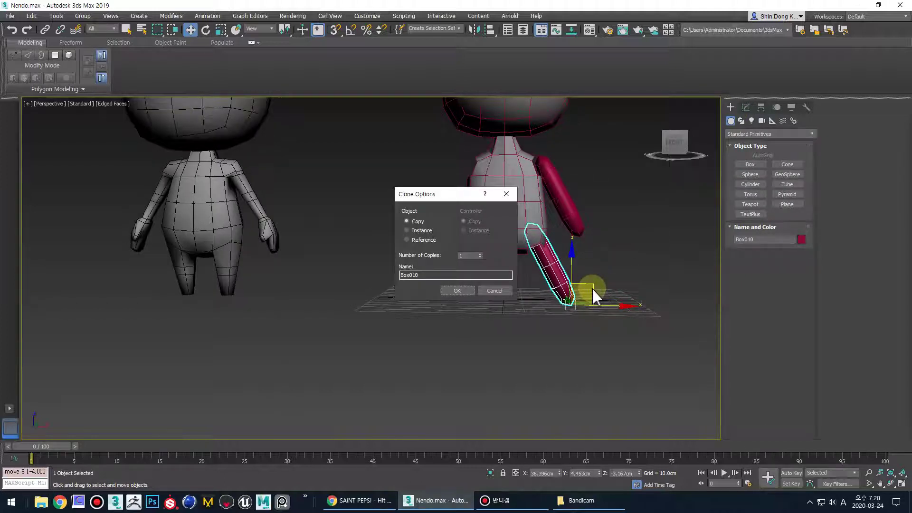
pyautogui.click(454, 292)
# - Straighten the copy by setting its Y rotation to 0, and flip it with angle snap so it hangs below its pivot
pyautogui.press('e')
pyautogui.press('a')
pyautogui.moveTo(600, 344)
pyautogui.mouseDown()
pyautogui.moveTo(626, 326)
pyautogui.moveTo(637, 261)
pyautogui.moveTo(607, 255)
pyautogui.moveTo(578, 190)
pyautogui.moveTo(603, 275)
pyautogui.moveTo(558, 322)
pyautogui.mouseUp()
pyautogui.moveTo(558, 322); pyautogui.dragTo(486, 302, button='middle')
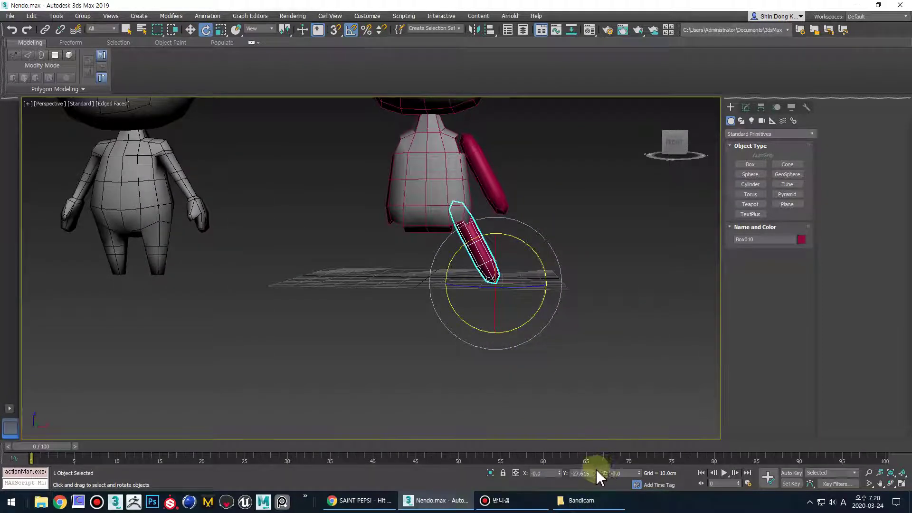
pyautogui.doubleClick(591, 474)
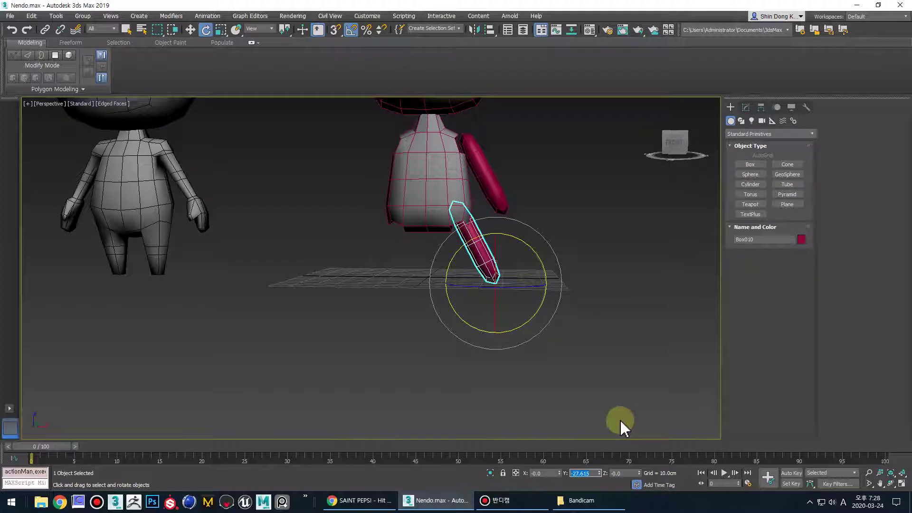
pyautogui.write('0')
pyautogui.press('Return')
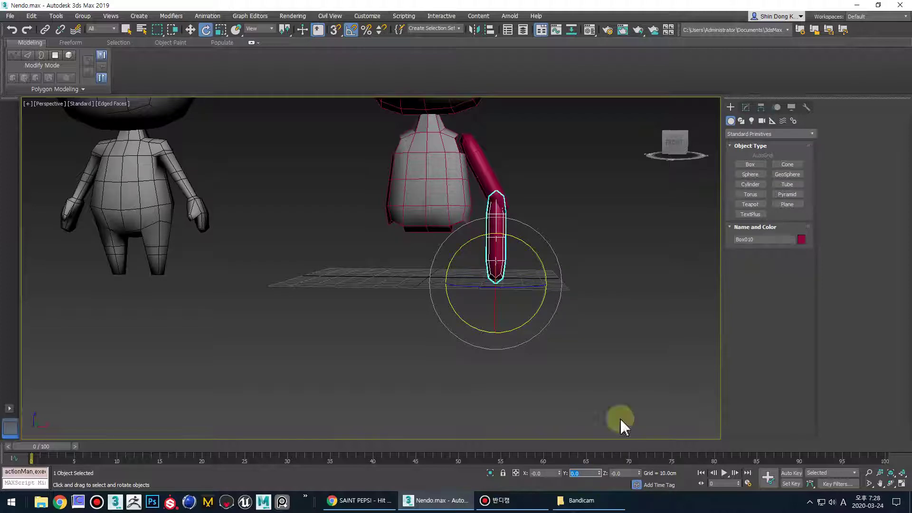
pyautogui.moveTo(551, 275); pyautogui.dragTo(574, 341)
# - Move the leg up and inward until its top meets the underside of the body at the hip
pyautogui.press('w')
pyautogui.keyDown('alt'); pyautogui.moveTo(544, 328); pyautogui.dragTo(516, 271, button='middle'); pyautogui.keyUp('alt')
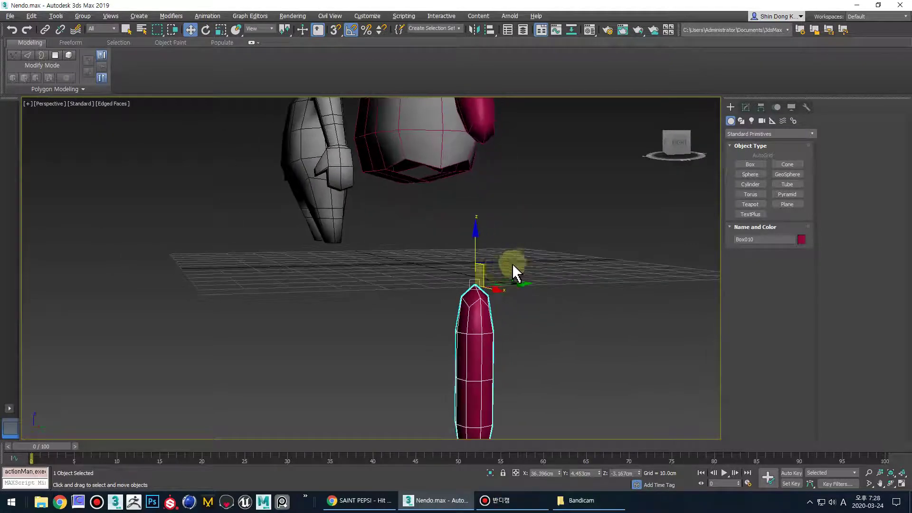
pyautogui.moveTo(494, 265); pyautogui.dragTo(477, 136)
pyautogui.keyDown('alt'); pyautogui.moveTo(499, 218); pyautogui.dragTo(546, 240, button='middle'); pyautogui.keyUp('alt')
pyautogui.moveTo(527, 240); pyautogui.dragTo(575, 313, button='middle')
pyautogui.keyDown('alt'); pyautogui.moveTo(573, 299); pyautogui.dragTo(577, 311, button='middle'); pyautogui.keyUp('alt')
pyautogui.moveTo(544, 211); pyautogui.dragTo(459, 229)
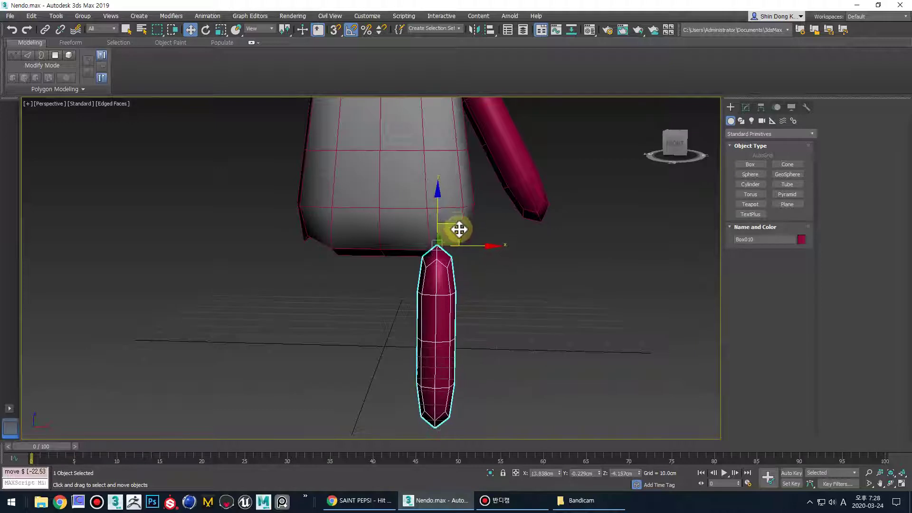
# - Raise the leg about 4.5 cm into the body's base and shift it about 0.9 cm outward
pyautogui.moveTo(470, 309); pyautogui.dragTo(521, 318, button='middle')
pyautogui.keyDown('alt'); pyautogui.moveTo(521, 333); pyautogui.dragTo(456, 319, button='middle'); pyautogui.keyUp('alt')
pyautogui.scroll(-5, 519, 336)
pyautogui.scroll(5, 521, 323)
pyautogui.moveTo(513, 238); pyautogui.dragTo(513, 224)
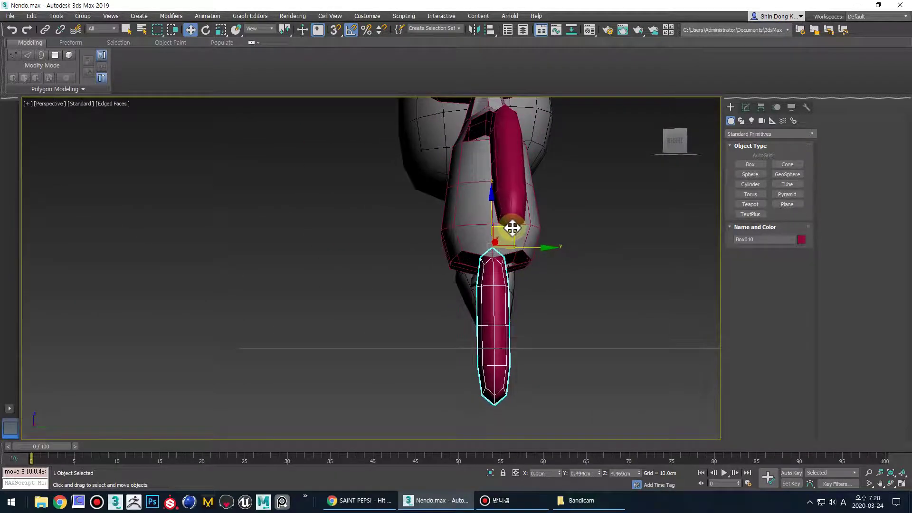
pyautogui.keyDown('alt'); pyautogui.moveTo(513, 223); pyautogui.dragTo(604, 296, button='middle'); pyautogui.keyUp('alt')
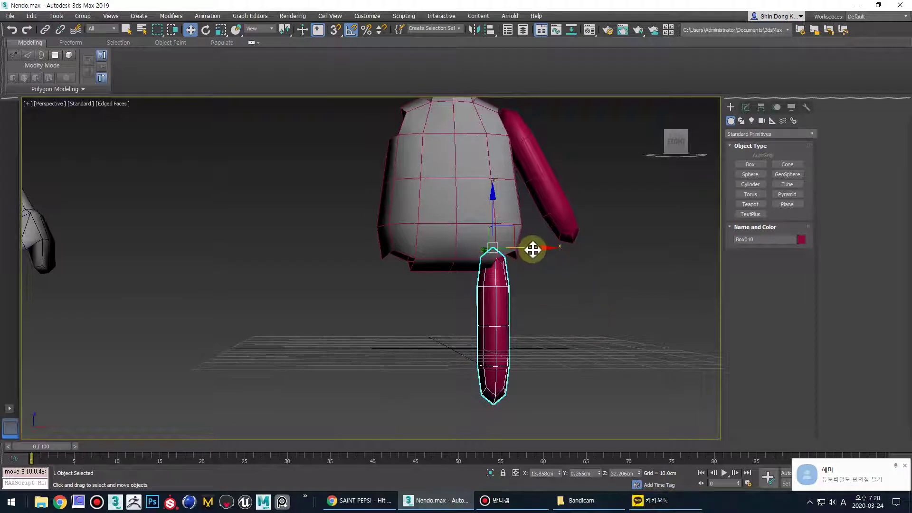
pyautogui.moveTo(532, 249); pyautogui.dragTo(535, 251)
pyautogui.click(530, 509)
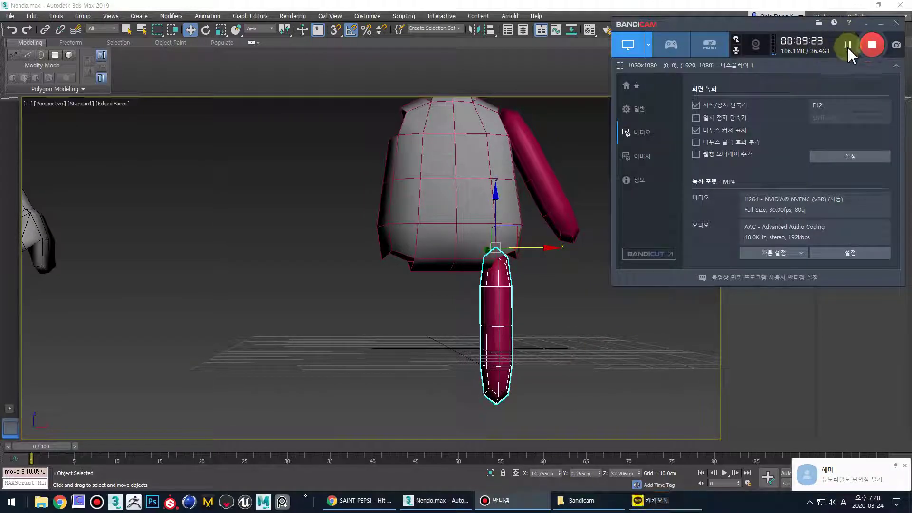
pyautogui.click(880, 23)
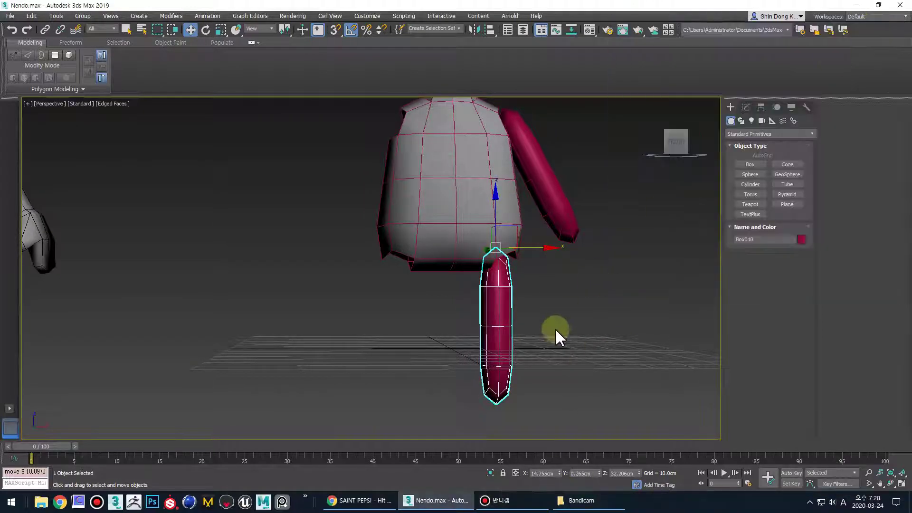
# - Shorten the leg by setting the base box's height to 33.5 cm beneath the TurboSmooth
pyautogui.scroll(-4, 547, 340)
pyautogui.scroll(3, 542, 339)
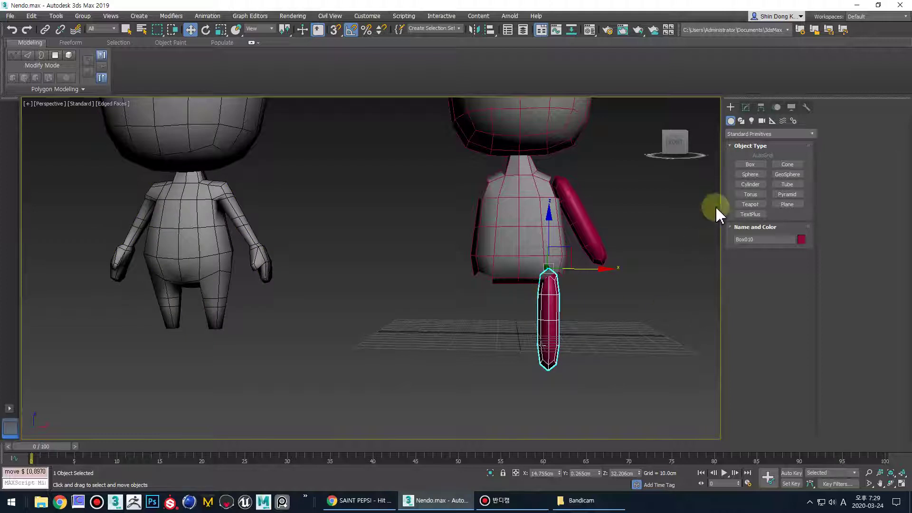
pyautogui.click(746, 107)
pyautogui.click(757, 194)
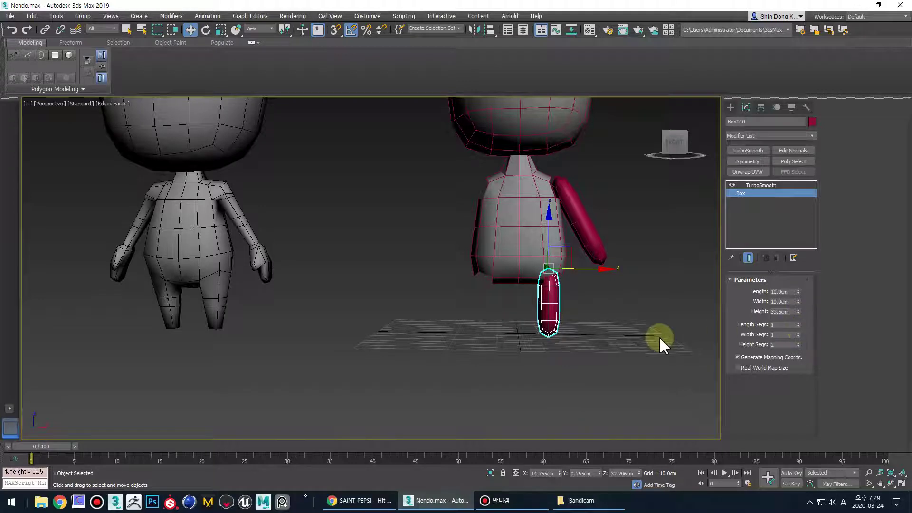
# - Add an FFD 2x2x2 modifier between the leg's box and its TurboSmooth, and activate its control points
pyautogui.keyDown('alt'); pyautogui.moveTo(660, 337); pyautogui.dragTo(680, 240, button='middle'); pyautogui.keyUp('alt')
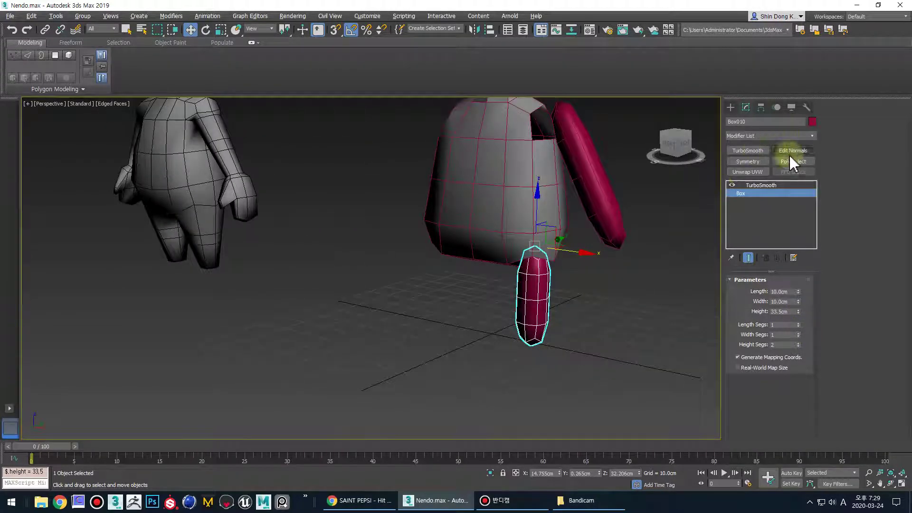
pyautogui.click(812, 136)
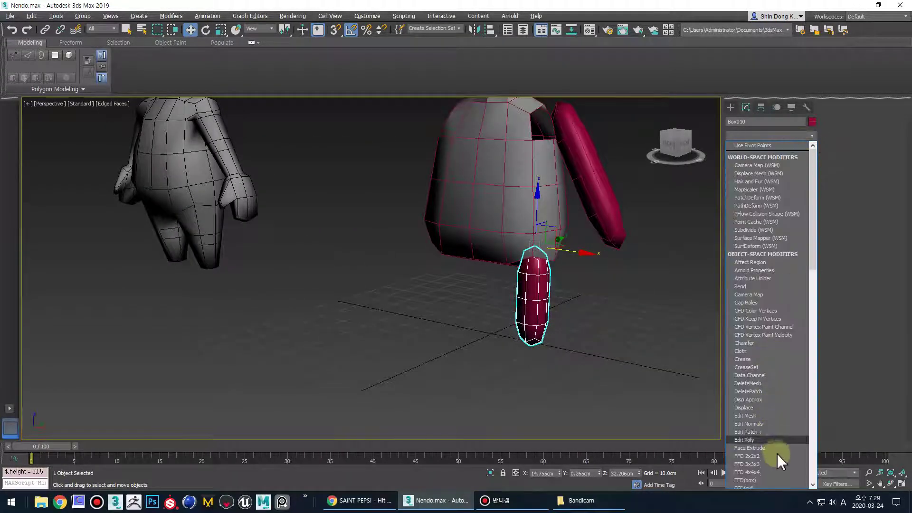
pyautogui.click(746, 456)
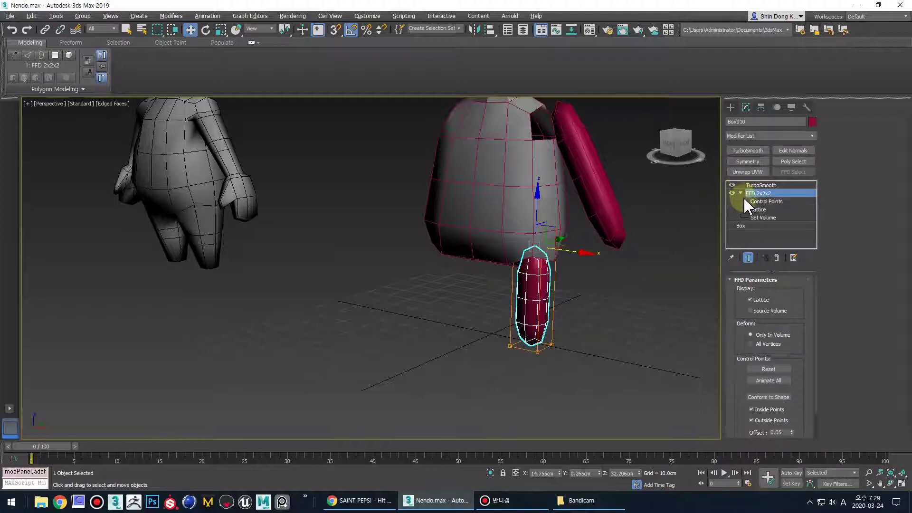
pyautogui.click(745, 201)
# - Pull the upper front and rear FFD control points apart to thicken the top of the leg in depth
pyautogui.keyDown('alt'); pyautogui.moveTo(578, 256); pyautogui.dragTo(494, 272, button='middle'); pyautogui.keyUp('alt')
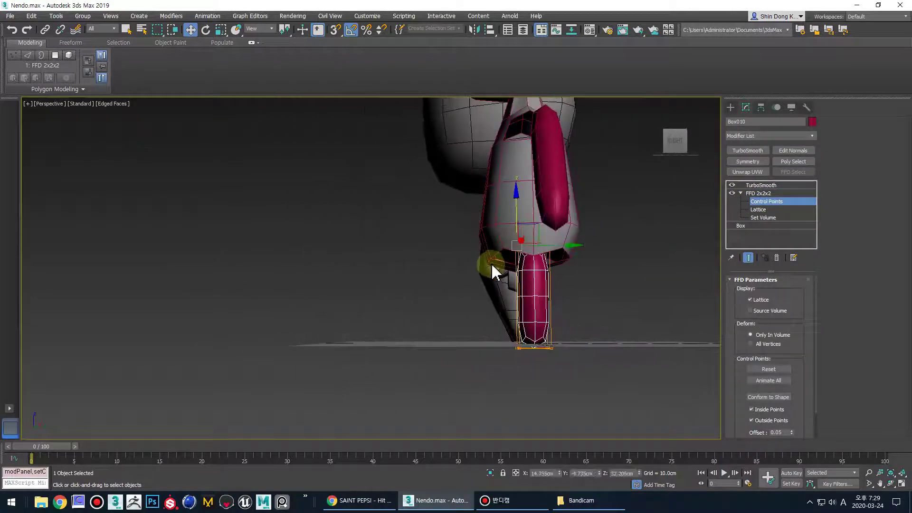
pyautogui.moveTo(540, 229); pyautogui.dragTo(512, 236)
pyautogui.moveTo(524, 270); pyautogui.dragTo(523, 272)
pyautogui.keyDown('alt'); pyautogui.moveTo(532, 272); pyautogui.dragTo(569, 266, button='middle'); pyautogui.keyUp('alt')
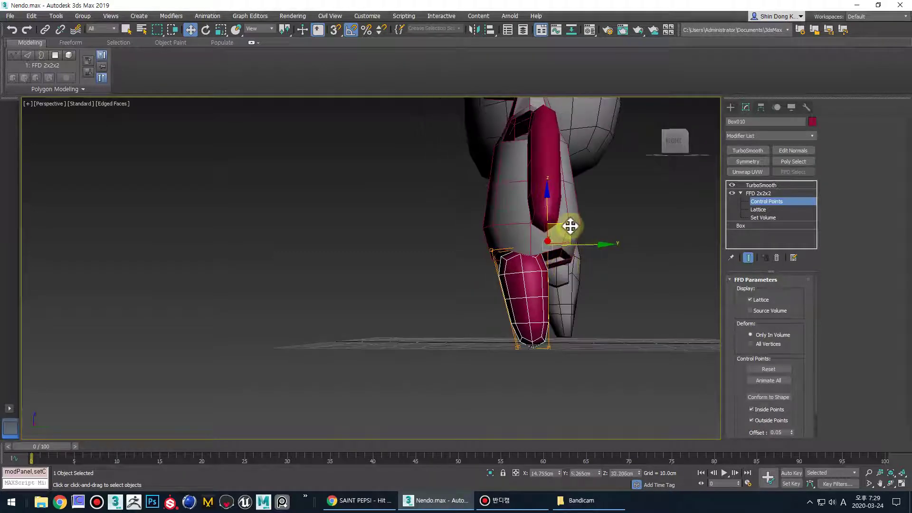
pyautogui.moveTo(571, 227)
pyautogui.mouseDown()
pyautogui.moveTo(598, 227)
pyautogui.moveTo(584, 226)
pyautogui.mouseUp()
# - In wireframe display, pull the upper side FFD control points outward to widen the thigh, and return to shaded display
pyautogui.moveTo(584, 226)
pyautogui.keyDown('alt'); pyautogui.mouseDown(button='middle')
pyautogui.moveTo(578, 264)
pyautogui.moveTo(581, 254)
pyautogui.moveTo(627, 268)
pyautogui.moveTo(526, 261)
pyautogui.moveTo(586, 260)
pyautogui.moveTo(534, 244)
pyautogui.moveTo(536, 236)
pyautogui.moveTo(515, 244)
pyautogui.moveTo(530, 246)
pyautogui.moveTo(539, 204)
pyautogui.mouseUp(button='middle'); pyautogui.keyUp('alt')
pyautogui.press('F3')
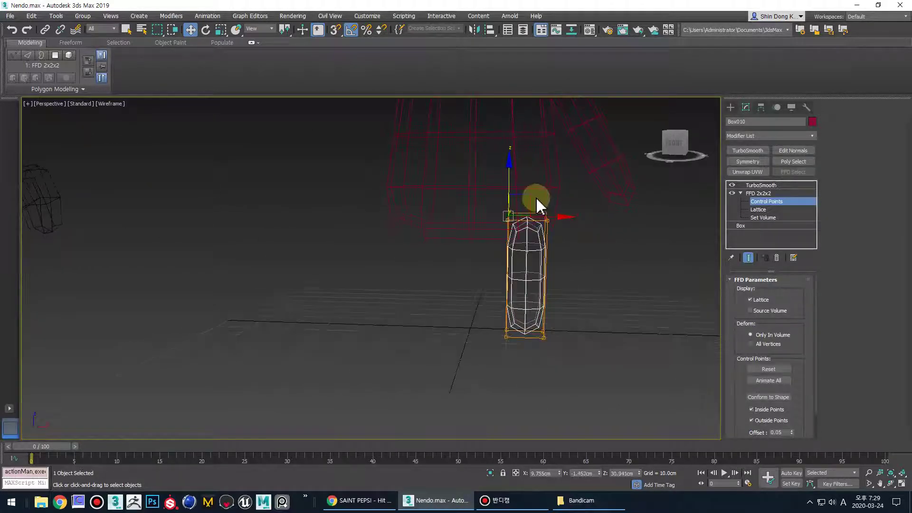
pyautogui.moveTo(530, 201); pyautogui.dragTo(574, 190)
pyautogui.scroll(-3, 575, 191)
pyautogui.moveTo(574, 199); pyautogui.dragTo(523, 294, button='middle')
pyautogui.scroll(3, 560, 268)
pyautogui.scroll(-3, 543, 308)
pyautogui.press('F3')
pyautogui.click(597, 304)
pyautogui.scroll(4, 532, 276)
pyautogui.scroll(-3, 543, 255)
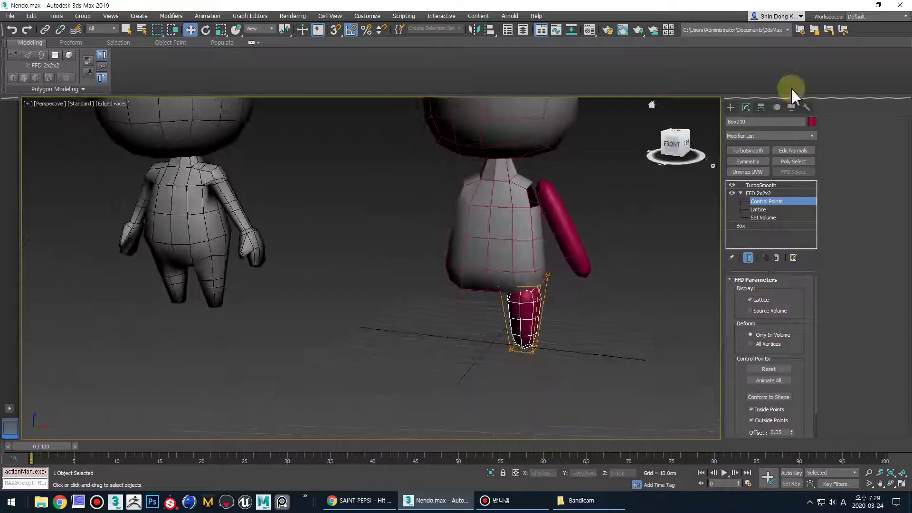
# - Attach the arm and the leg to the body's Editable Poly beneath its Symmetry modifier
pyautogui.click(733, 107)
pyautogui.moveTo(539, 241); pyautogui.dragTo(525, 254, button='middle')
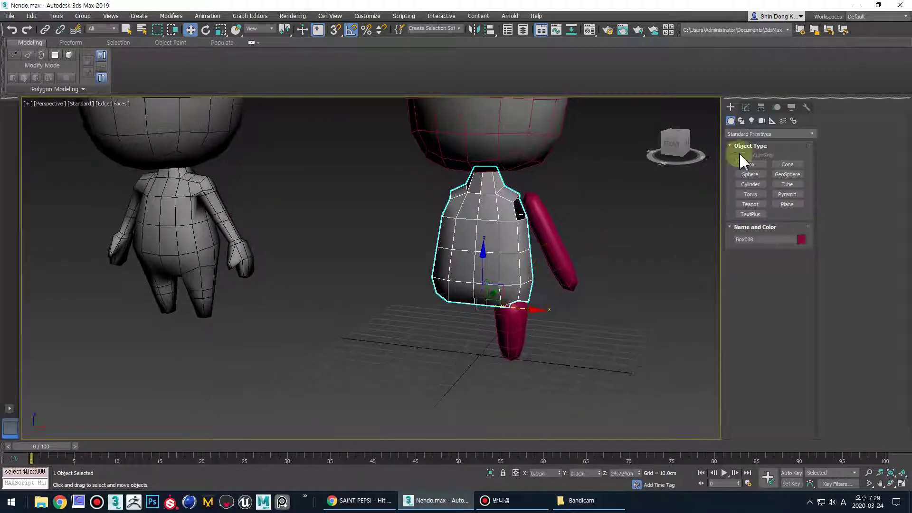
pyautogui.click(746, 107)
pyautogui.scroll(3, 647, 218)
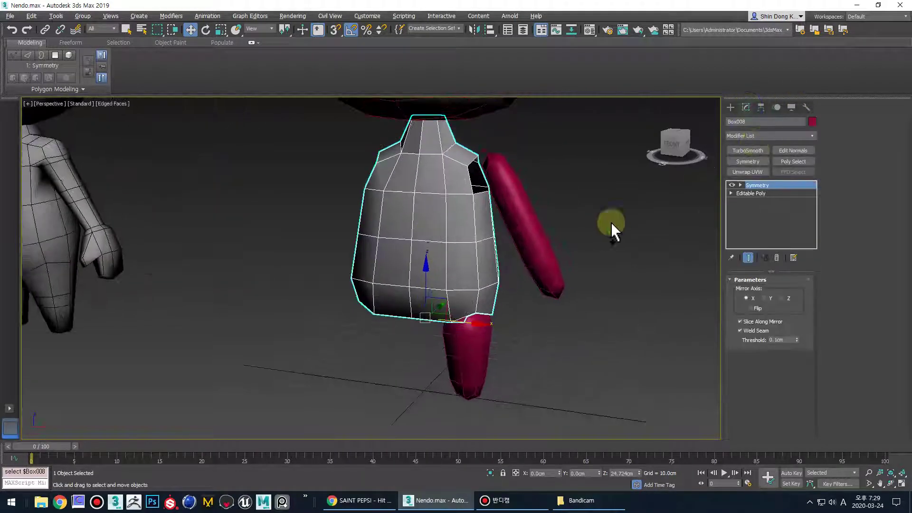
pyautogui.click(758, 193)
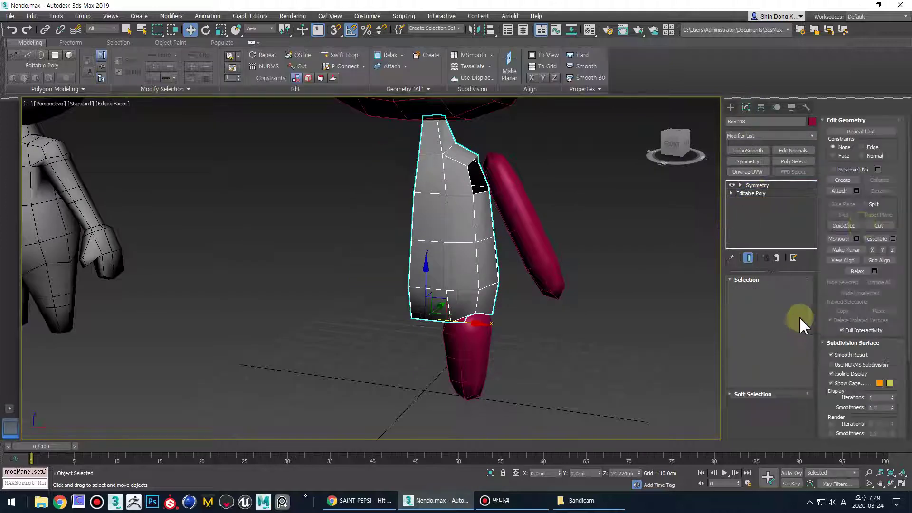
pyautogui.click(839, 191)
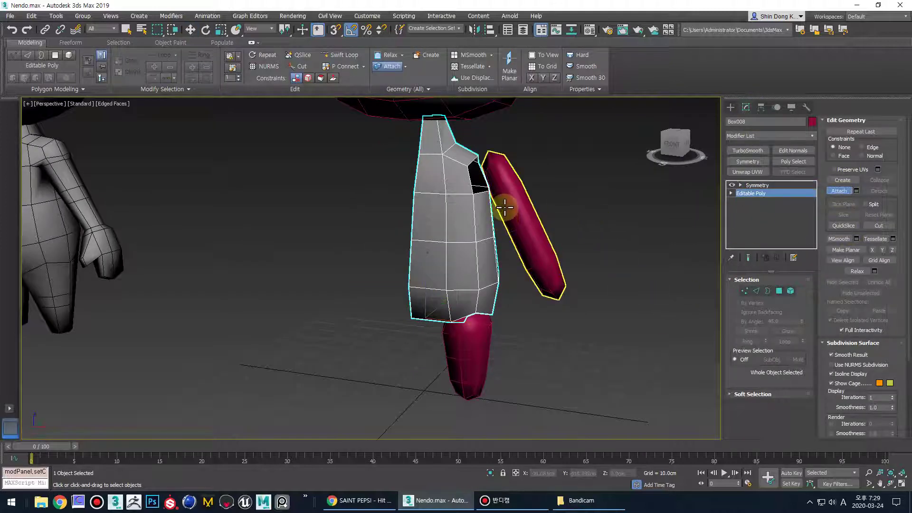
pyautogui.click(484, 346)
pyautogui.moveTo(518, 369); pyautogui.dragTo(523, 350, button='middle')
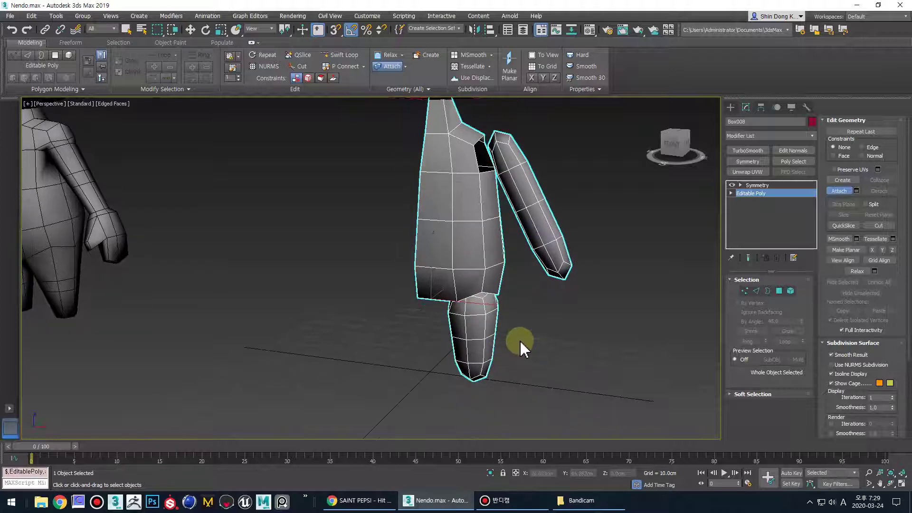
pyautogui.moveTo(540, 299); pyautogui.dragTo(533, 319, button='middle')
pyautogui.press('q')
# - Select the arm as an element of the body mesh and move it closer to the shoulder opening
pyautogui.scroll(-3, 487, 250)
pyautogui.keyDown('alt'); pyautogui.moveTo(490, 249); pyautogui.dragTo(528, 299, button='middle'); pyautogui.keyUp('alt')
pyautogui.press('5')
pyautogui.click(501, 214)
pyautogui.press('w')
pyautogui.moveTo(538, 267); pyautogui.dragTo(522, 262)
pyautogui.keyDown('alt'); pyautogui.moveTo(519, 295); pyautogui.dragTo(576, 281, button='middle'); pyautogui.keyUp('alt')
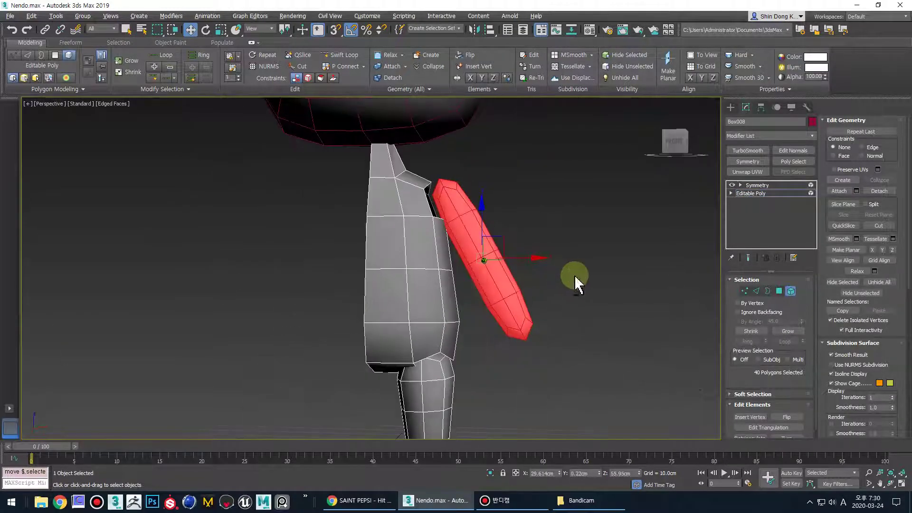
# - Select the edge loop around the upper arm and move it up toward the shoulder
pyautogui.scroll(4, 449, 198)
pyautogui.press('1')
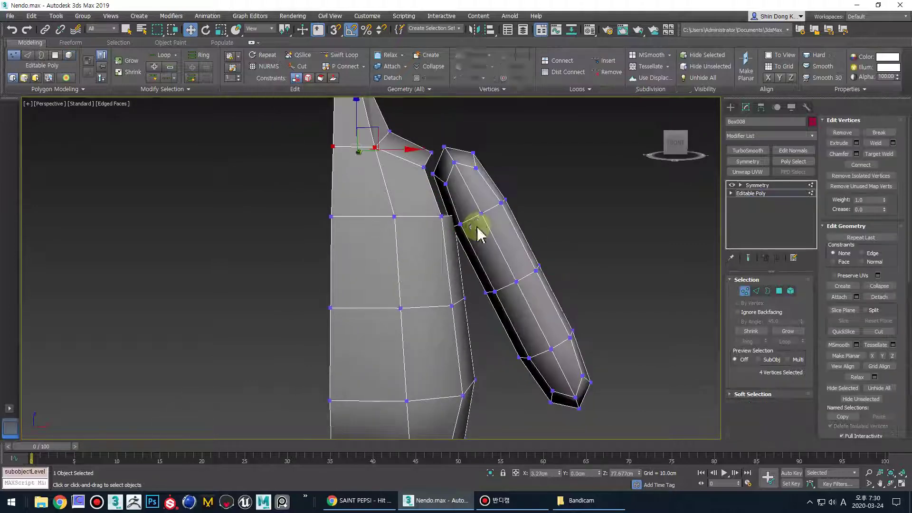
pyautogui.keyDown('alt'); pyautogui.moveTo(479, 235); pyautogui.dragTo(485, 238, button='middle'); pyautogui.keyUp('alt')
pyautogui.press('2')
pyautogui.click(484, 229)
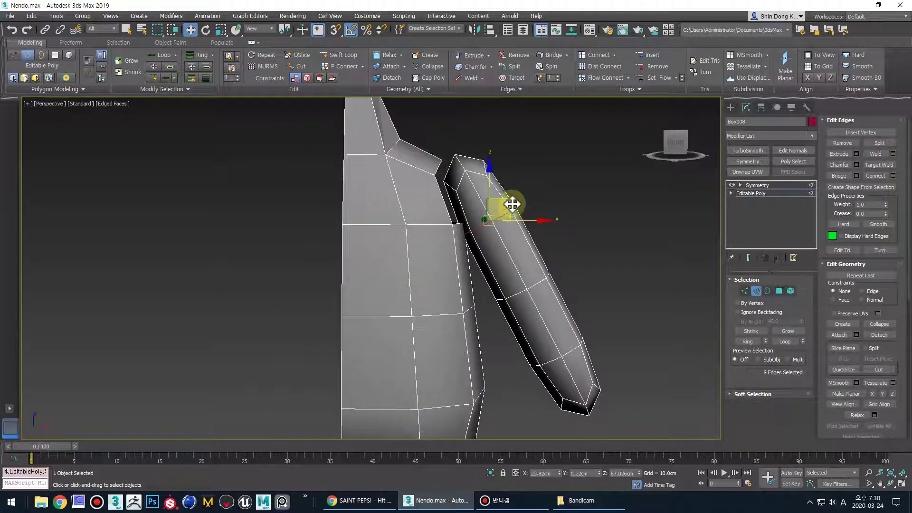
pyautogui.keyDown('alt'); pyautogui.moveTo(510, 198); pyautogui.dragTo(452, 204, button='middle'); pyautogui.keyUp('alt')
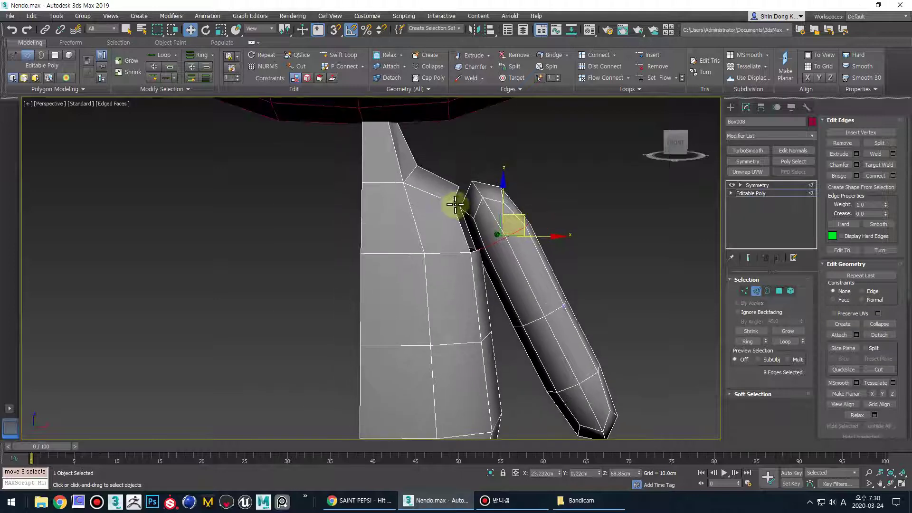
# - In wireframe display, rotate and raise the three inner shoulder vertices of the arm to line up with the body's shoulder opening
pyautogui.press('1')
pyautogui.press('F3')
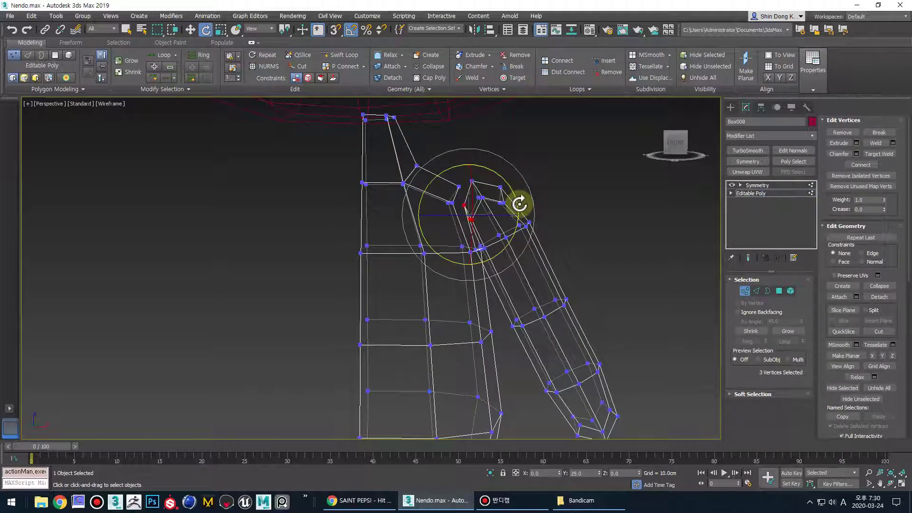
pyautogui.press('w')
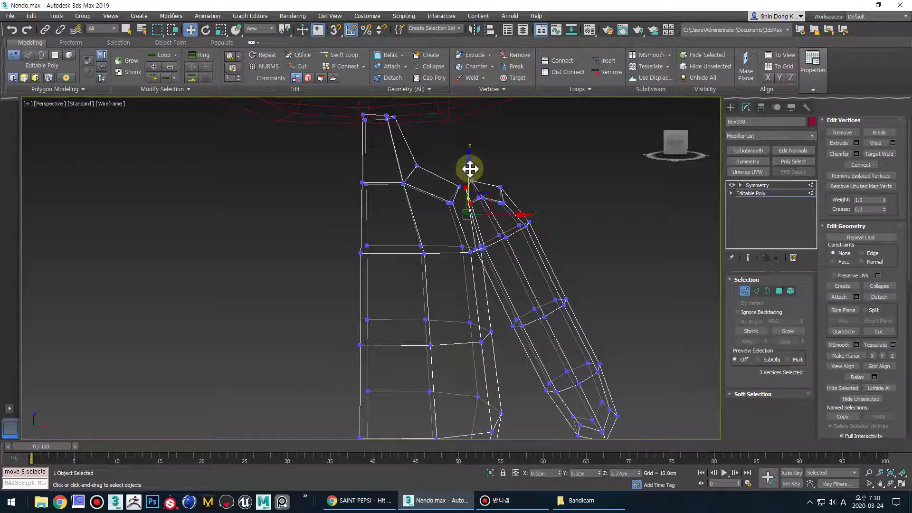
pyautogui.press('e')
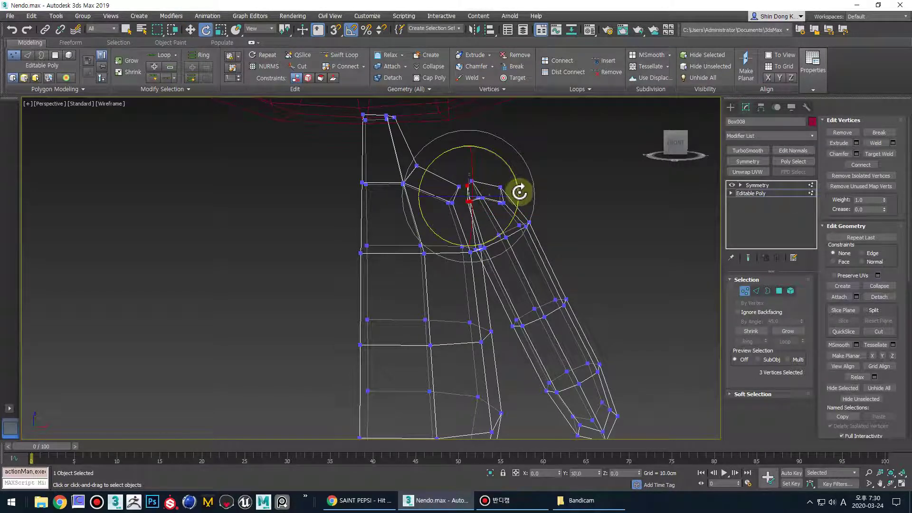
pyautogui.press('q')
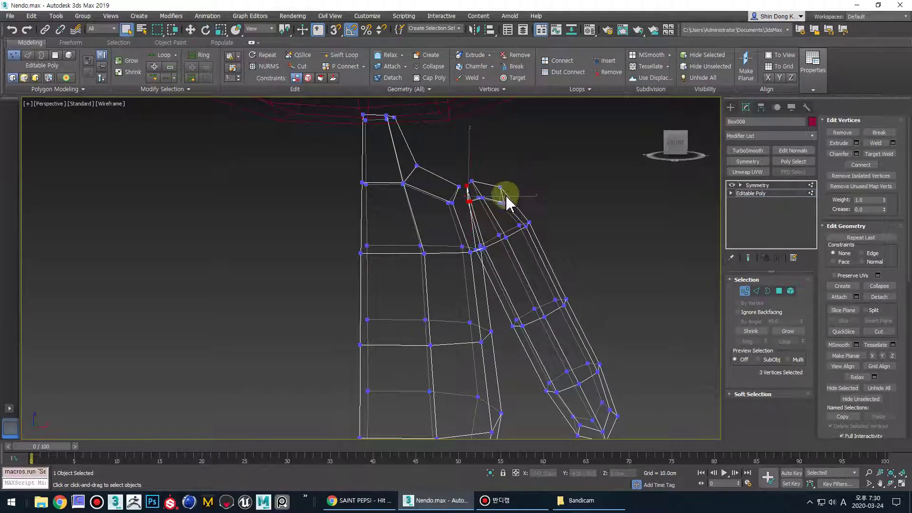
# - Level the arm's top shoulder edges by scaling, and move the three outer shoulder vertices outward and down
pyautogui.scroll(5, 470, 204)
pyautogui.press('2')
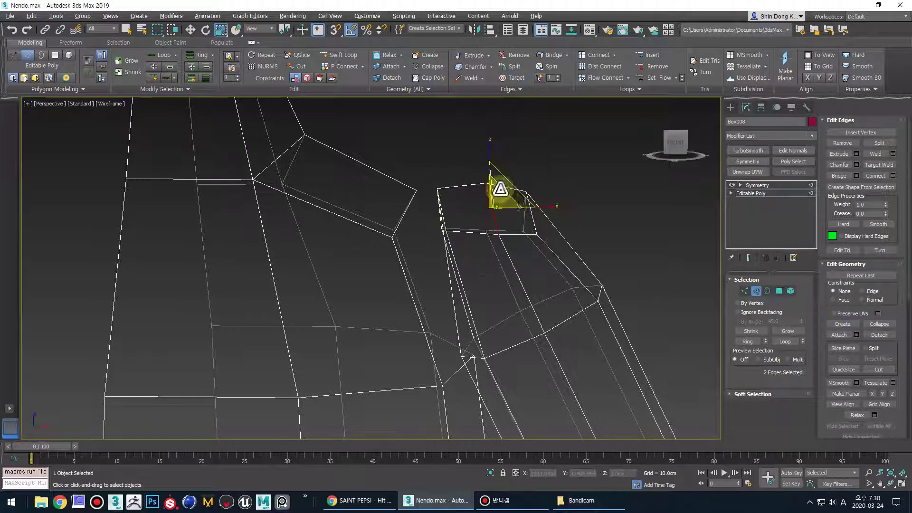
pyautogui.moveTo(546, 209); pyautogui.dragTo(483, 197, button='middle')
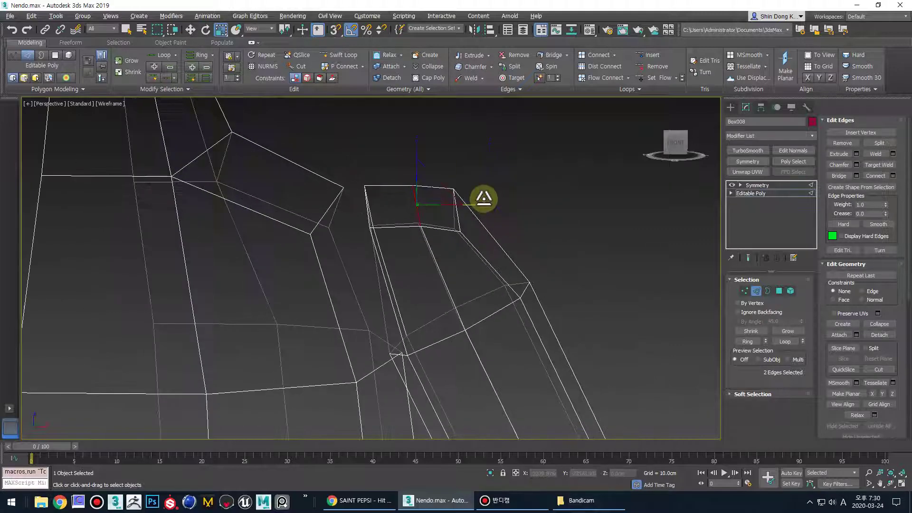
pyautogui.press('1')
pyautogui.press('e')
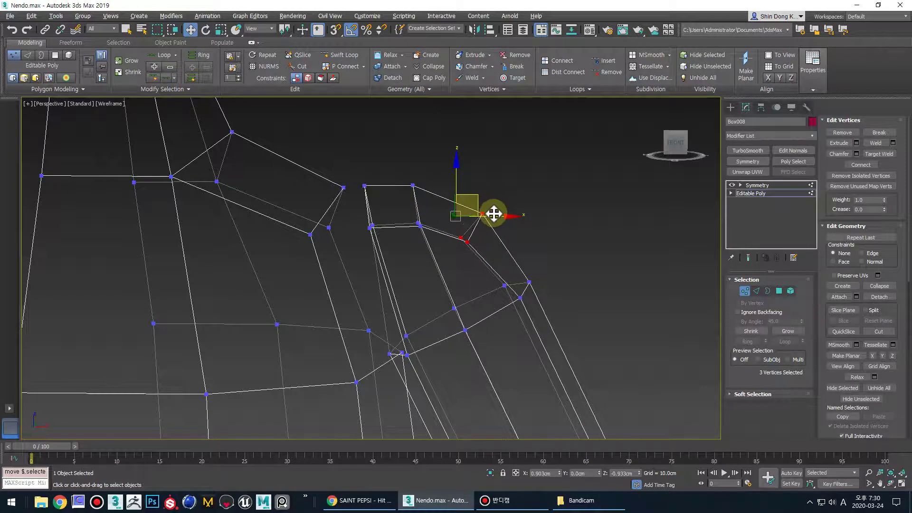
# - Delete the two polygons capping the arm's shoulder end, facing the body opening
pyautogui.moveTo(505, 261); pyautogui.dragTo(484, 217, button='middle')
pyautogui.scroll(-5, 507, 186)
pyautogui.scroll(3, 465, 209)
pyautogui.press('q')
pyautogui.press('4')
pyautogui.click(458, 211)
pyautogui.keyDown('ctrl'); pyautogui.click(448, 182); pyautogui.keyUp('ctrl')
pyautogui.keyDown('alt'); pyautogui.moveTo(449, 182); pyautogui.dragTo(488, 209, button='middle'); pyautogui.keyUp('alt')
# - Move the body's armpit corner vertex to fit the arm opening, and return to shaded display
pyautogui.press('1')
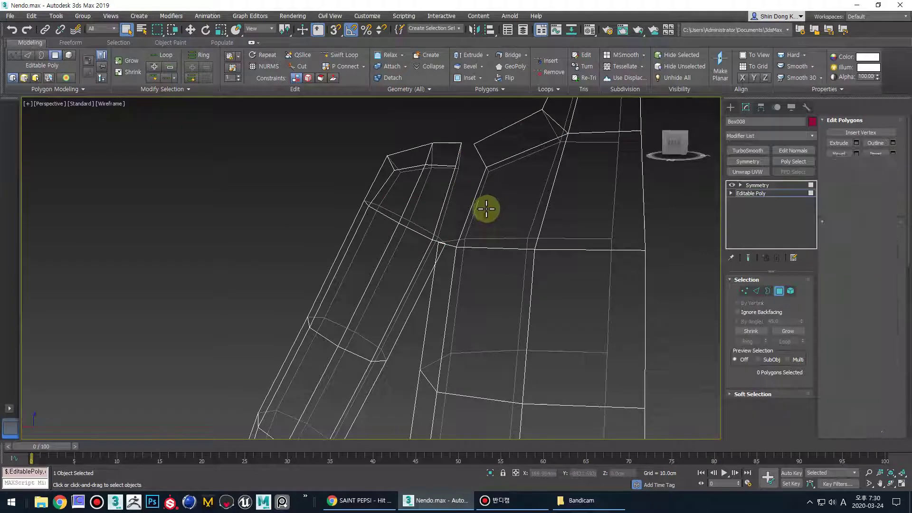
pyautogui.scroll(4, 447, 243)
pyautogui.keyDown('alt'); pyautogui.moveTo(448, 240); pyautogui.dragTo(446, 258, button='middle'); pyautogui.keyUp('alt')
pyautogui.press('w')
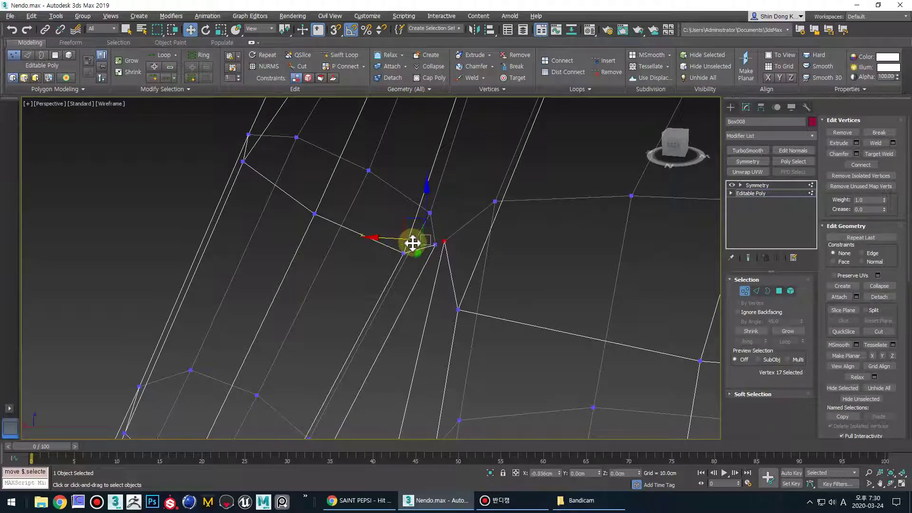
pyautogui.press('F3')
pyautogui.scroll(-5, 503, 233)
pyautogui.keyDown('alt'); pyautogui.moveTo(495, 248); pyautogui.dragTo(521, 241, button='middle'); pyautogui.keyUp('alt')
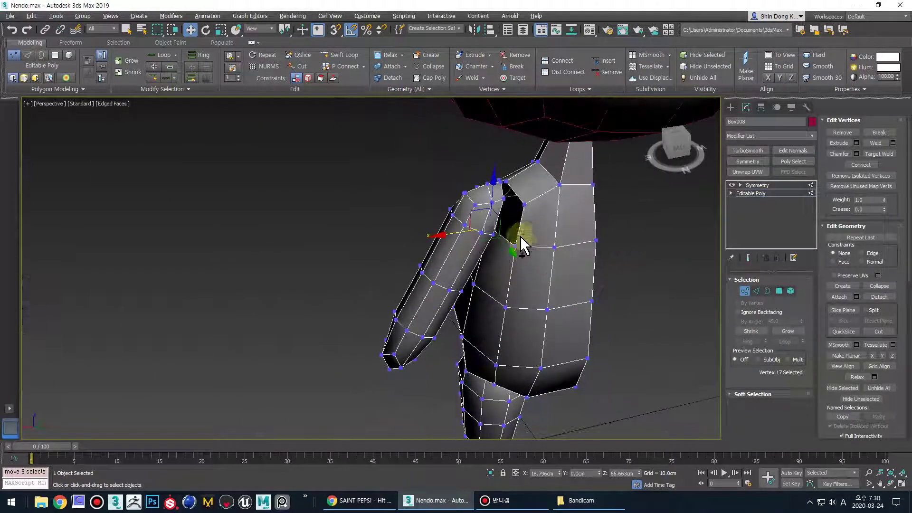
# - Select the open borders of the arm and of the body's shoulder opening, and bridge them
pyautogui.scroll(3, 503, 218)
pyautogui.press('2')
pyautogui.click(485, 203)
pyautogui.keyDown('alt'); pyautogui.moveTo(484, 204); pyautogui.dragTo(459, 282, button='middle'); pyautogui.keyUp('alt')
pyautogui.click(444, 228)
pyautogui.scroll(-2, 458, 281)
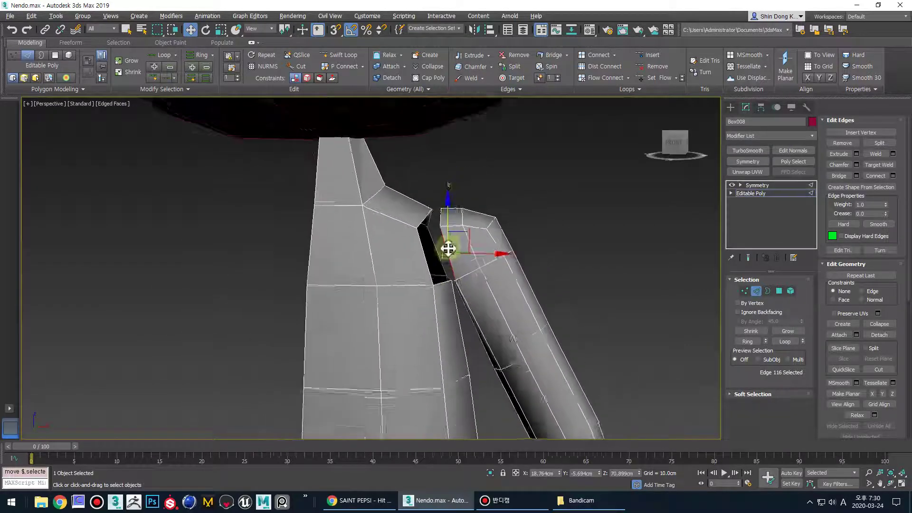
pyautogui.keyDown('alt'); pyautogui.moveTo(448, 249); pyautogui.dragTo(479, 250, button='middle'); pyautogui.keyUp('alt')
pyautogui.press('3')
pyautogui.press('q')
pyautogui.click(439, 241)
pyautogui.keyDown('ctrl'); pyautogui.click(447, 248); pyautogui.keyUp('ctrl')
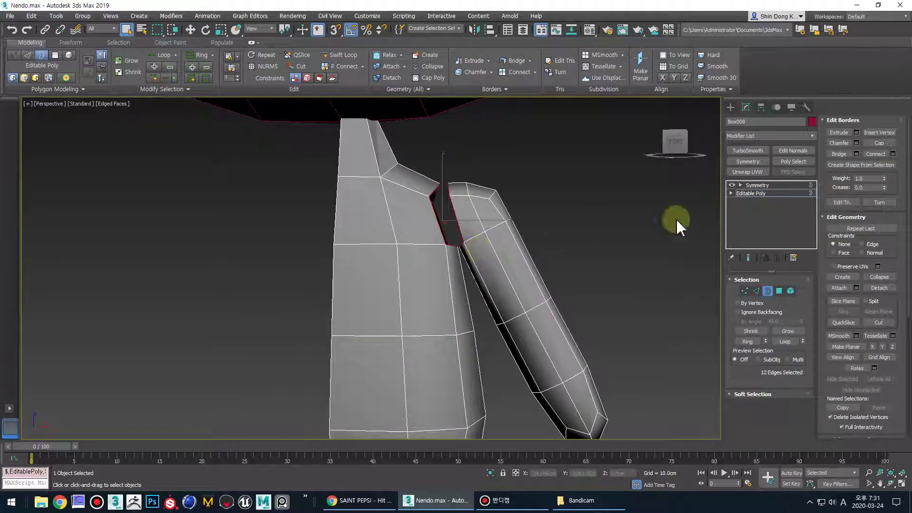
pyautogui.click(845, 151)
# - In wireframe display, rotate and raise the three body-side vertices at the top of the shoulder bridge
pyautogui.moveTo(380, 290); pyautogui.dragTo(436, 277, button='middle')
pyautogui.scroll(3, 529, 149)
pyautogui.press('F3')
pyautogui.press('1')
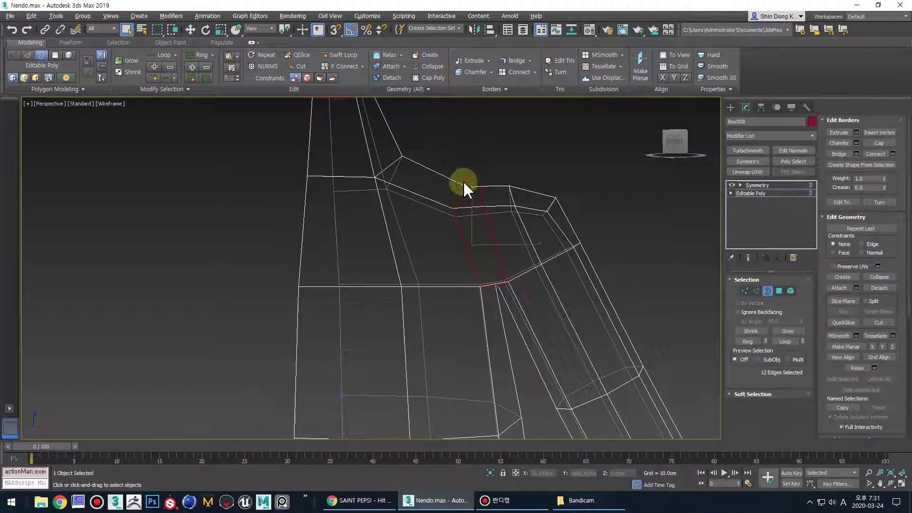
pyautogui.press('e')
pyautogui.keyDown('alt'); pyautogui.moveTo(482, 213); pyautogui.dragTo(486, 219, button='middle'); pyautogui.keyUp('alt')
pyautogui.press('w')
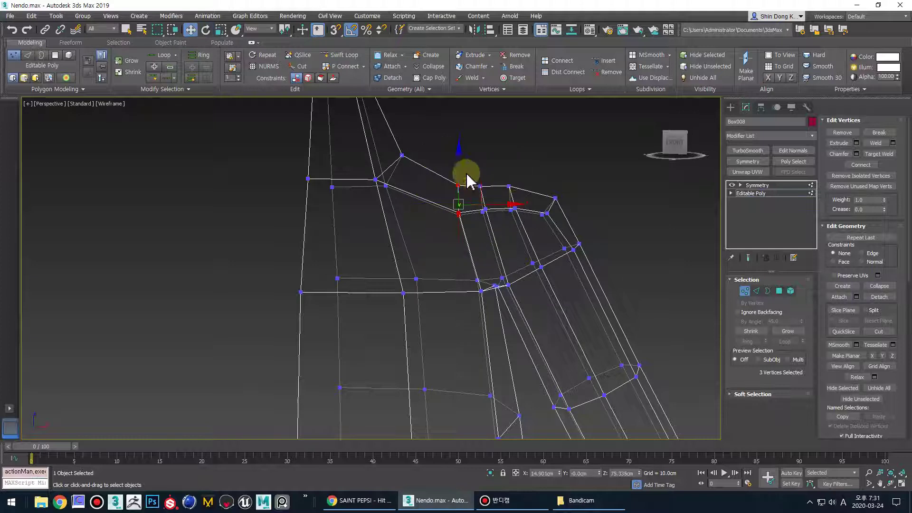
# - Rotate and move the arm-side vertex rows across the shoulder top into a continuous downward slope, and dismiss the advertisement popup
pyautogui.moveTo(496, 179); pyautogui.dragTo(478, 220)
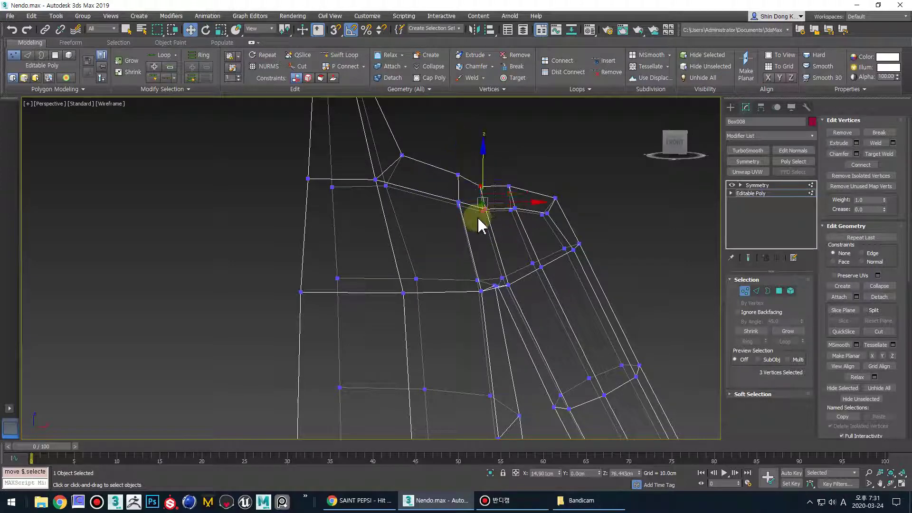
pyautogui.press('e')
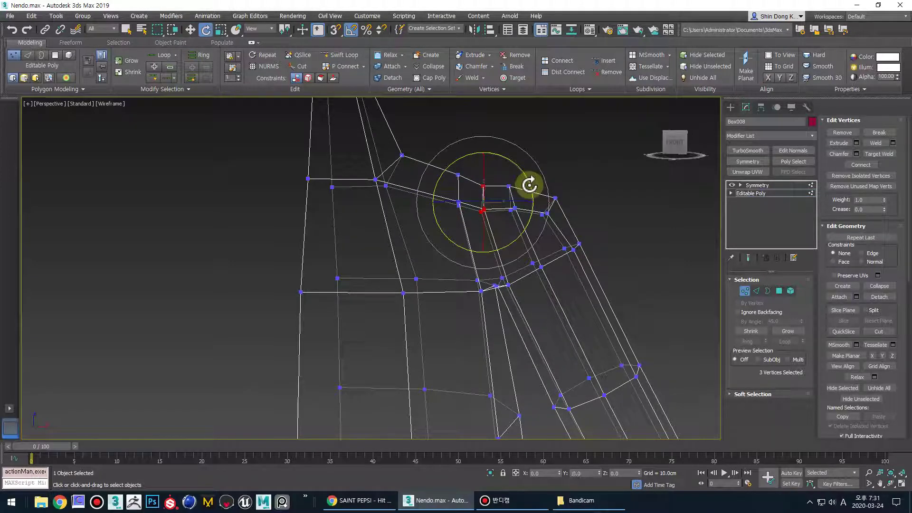
pyautogui.press('w')
pyautogui.moveTo(507, 179); pyautogui.dragTo(575, 198)
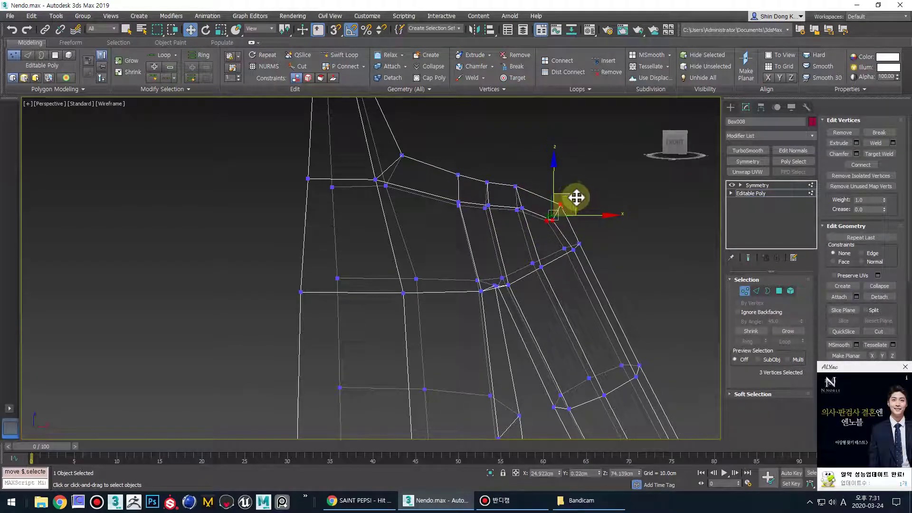
pyautogui.click(905, 368)
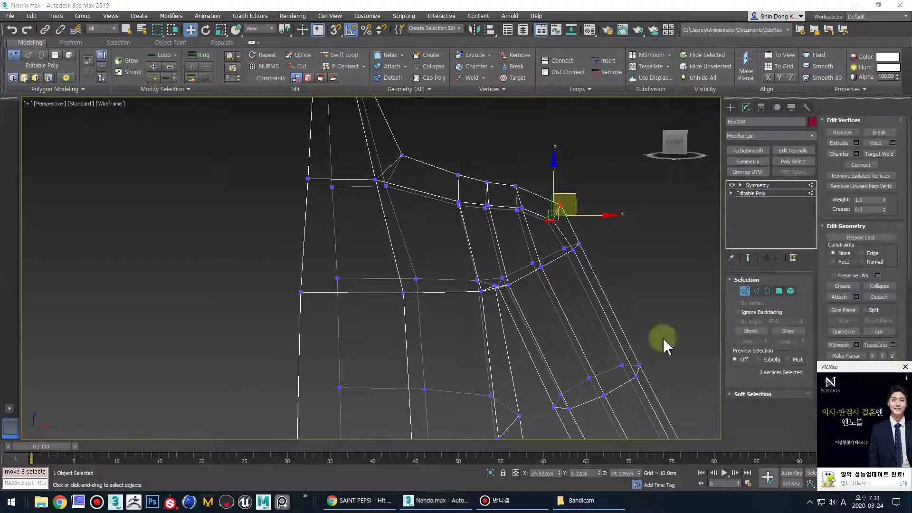
# - Select the edge loops around the elbow and forearm, and rotate and scale them to make the arm slimmer
pyautogui.scroll(-6, 564, 285)
pyautogui.scroll(-5, 551, 266)
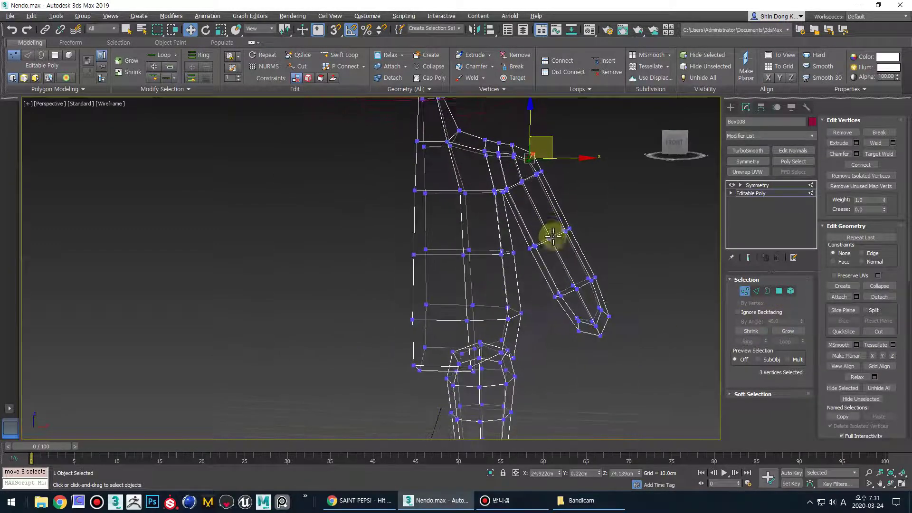
pyautogui.scroll(10, 594, 265)
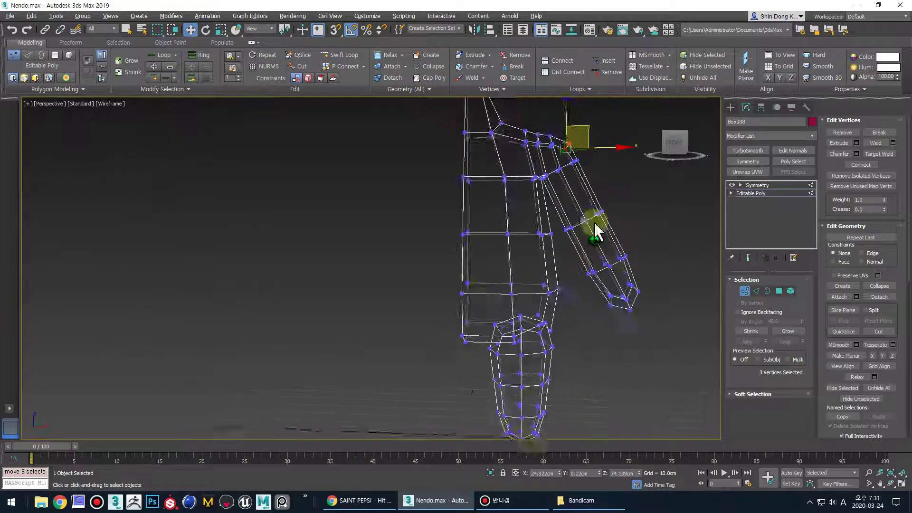
pyautogui.press('q')
pyautogui.press('2')
pyautogui.click(551, 240)
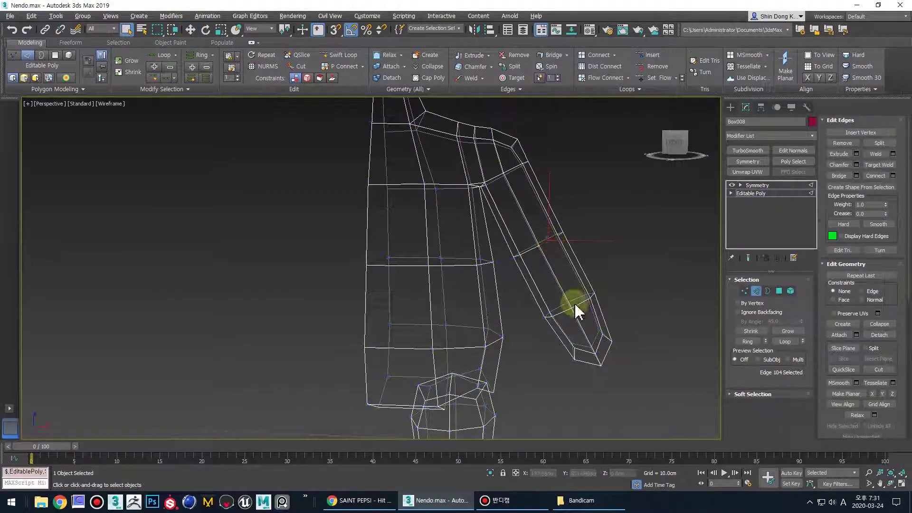
pyautogui.click(785, 341)
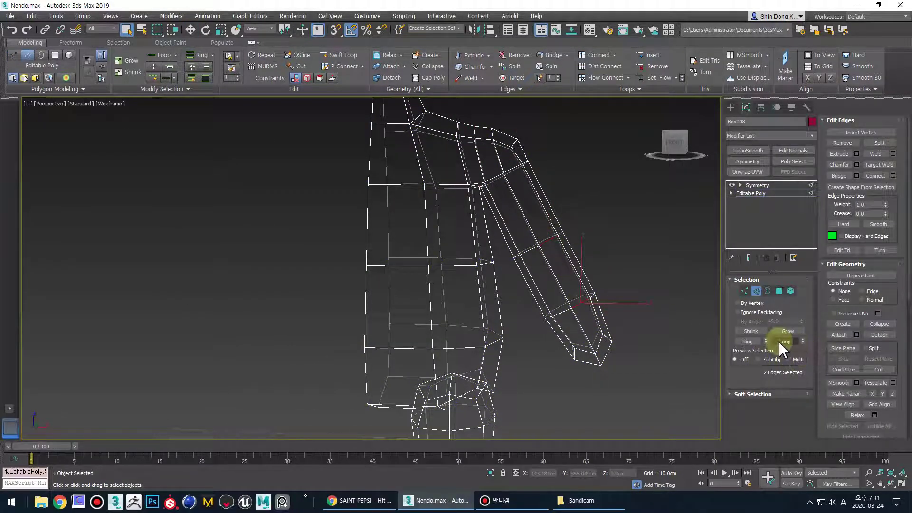
pyautogui.press('e')
pyautogui.keyDown('alt'); pyautogui.moveTo(546, 311); pyautogui.dragTo(706, 274, button='middle'); pyautogui.keyUp('alt')
pyautogui.press('r')
pyautogui.scroll(-5, 533, 295)
# - Select the five outer vertices of the loop below the shoulder, and rotate and lower them to even out the upper arm
pyautogui.moveTo(305, 272); pyautogui.dragTo(423, 289, button='middle')
pyautogui.scroll(5, 406, 229)
pyautogui.moveTo(408, 232); pyautogui.dragTo(462, 257, button='middle')
pyautogui.press('1')
pyautogui.moveTo(451, 244); pyautogui.dragTo(450, 242)
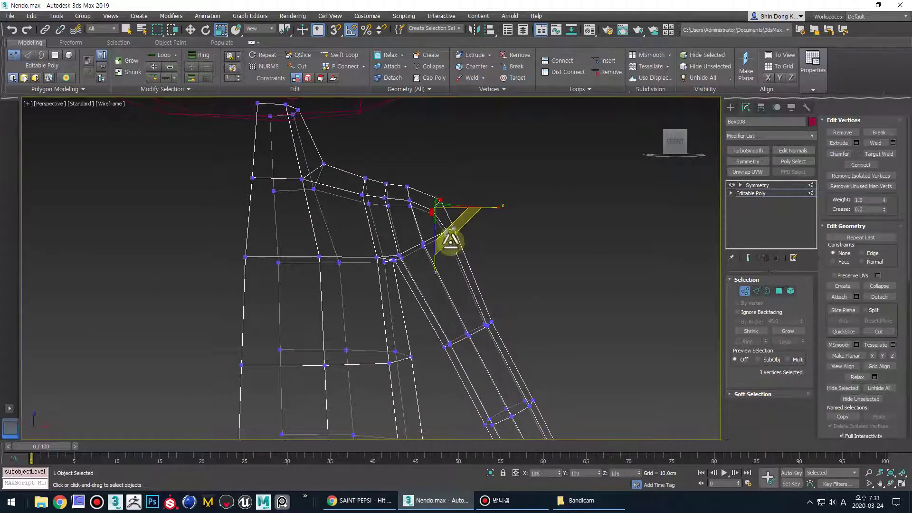
pyautogui.press('q')
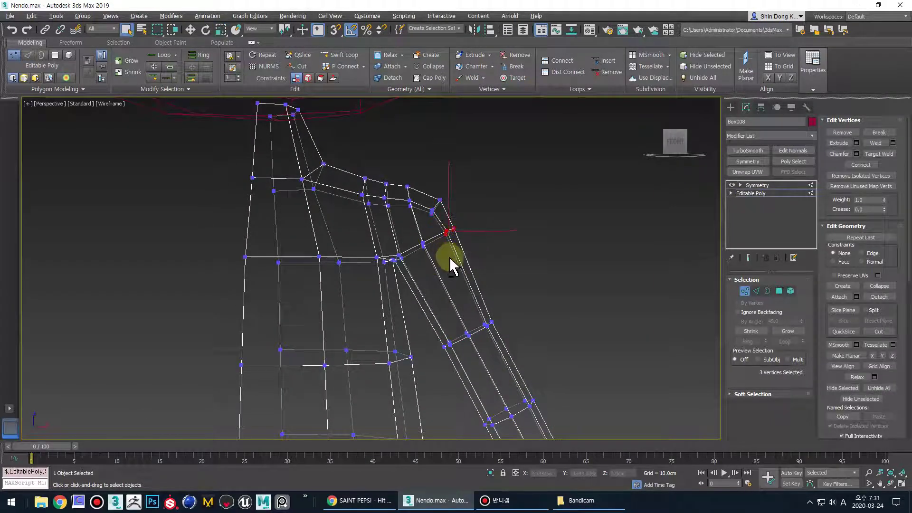
pyautogui.keyDown('alt'); pyautogui.moveTo(450, 257); pyautogui.dragTo(448, 269, button='middle'); pyautogui.keyUp('alt')
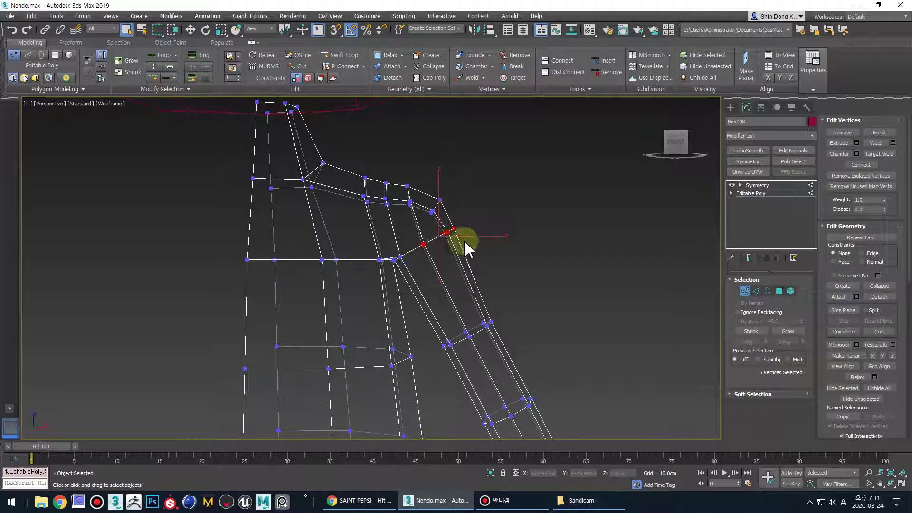
pyautogui.press('e')
pyautogui.press('w')
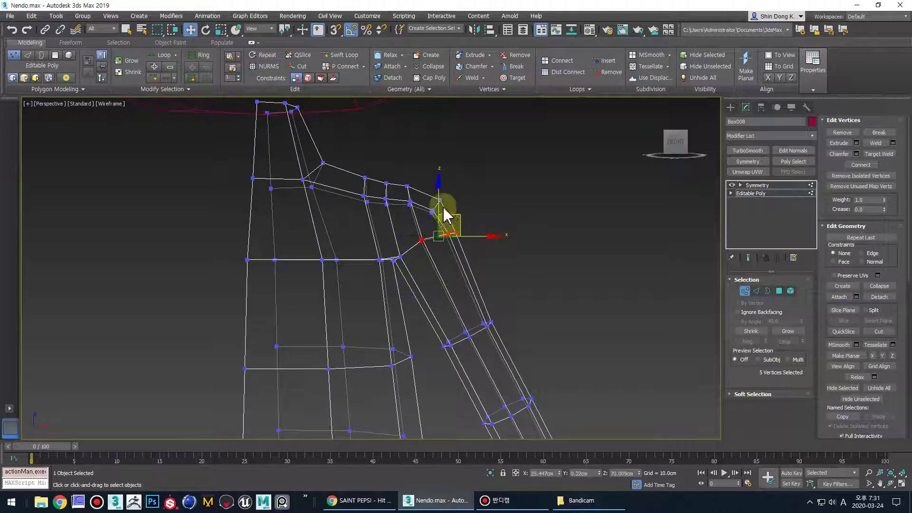
pyautogui.moveTo(440, 209); pyautogui.dragTo(442, 216)
pyautogui.scroll(-2, 474, 259)
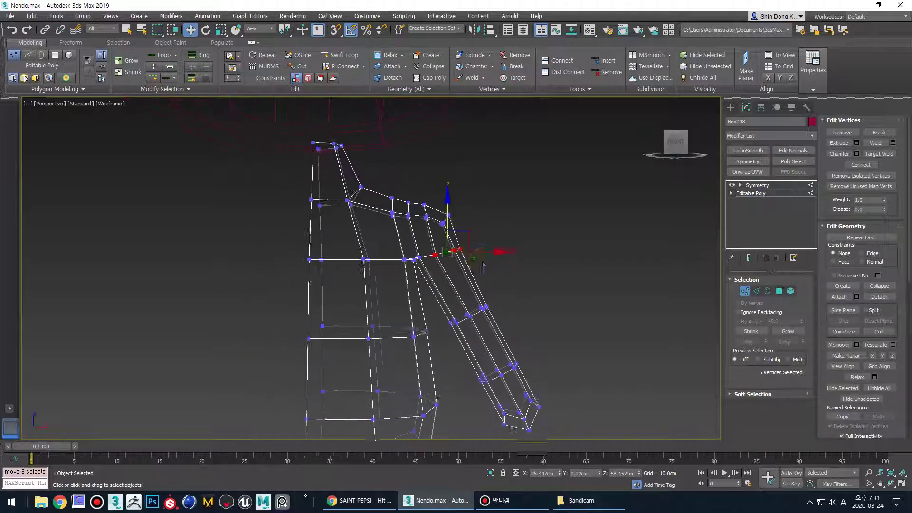
pyautogui.moveTo(483, 254); pyautogui.dragTo(483, 254)
pyautogui.scroll(3, 492, 266)
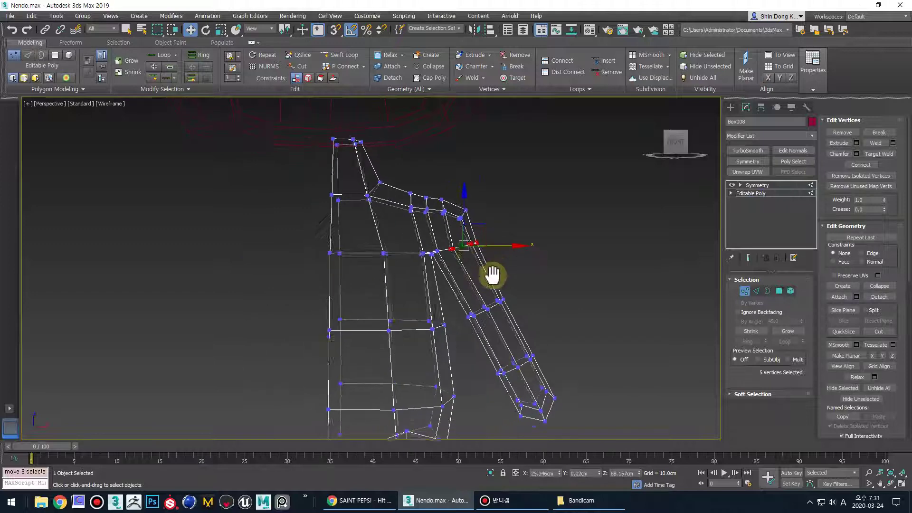
# - Return to shaded display and examine the bridged shoulder and armpit from several angles
pyautogui.press('q')
pyautogui.click(551, 285)
pyautogui.scroll(2, 499, 266)
pyautogui.scroll(-2, 499, 266)
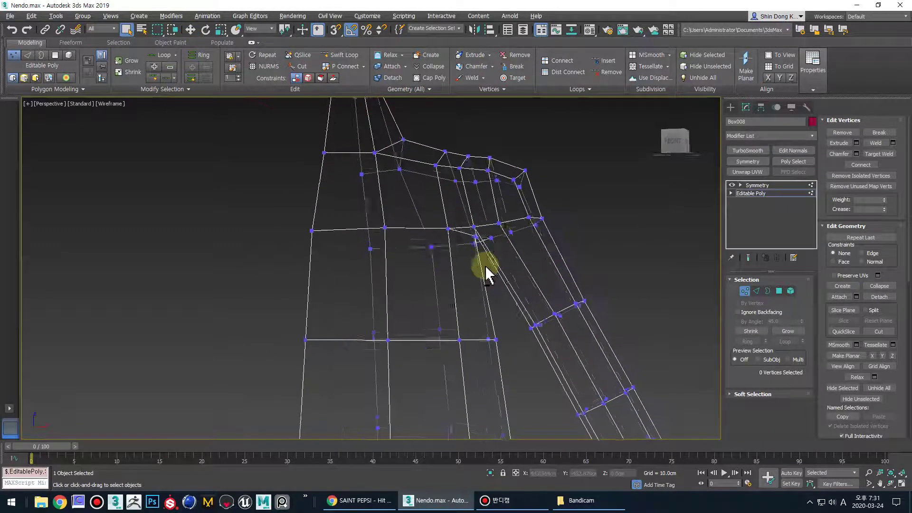
pyautogui.press('2')
pyautogui.click(534, 281)
pyautogui.press('F3')
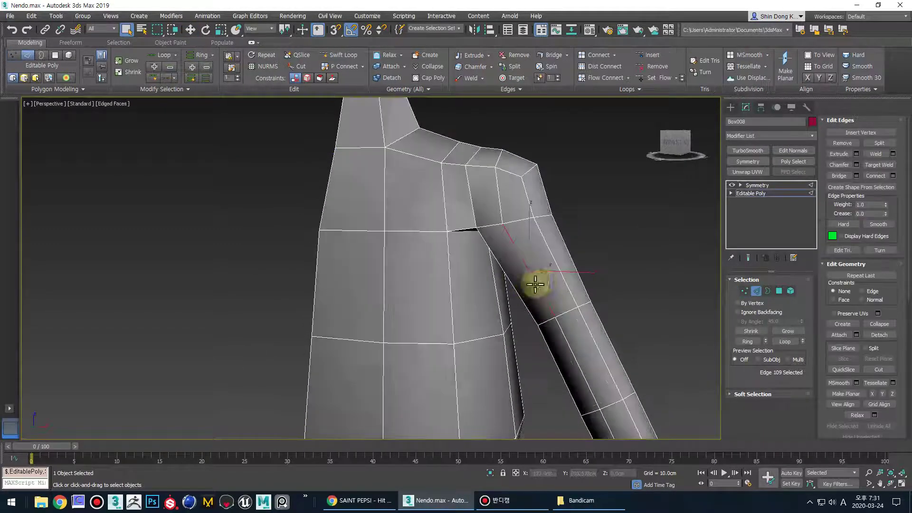
pyautogui.moveTo(533, 281)
pyautogui.keyDown('alt'); pyautogui.mouseDown(button='middle')
pyautogui.moveTo(520, 271)
pyautogui.moveTo(461, 270)
pyautogui.moveTo(452, 283)
pyautogui.moveTo(493, 236)
pyautogui.moveTo(487, 258)
pyautogui.moveTo(546, 295)
pyautogui.moveTo(480, 287)
pyautogui.moveTo(477, 263)
pyautogui.moveTo(522, 270)
pyautogui.moveTo(528, 229)
pyautogui.moveTo(524, 255)
pyautogui.moveTo(526, 247)
pyautogui.moveTo(492, 260)
pyautogui.mouseUp(button='middle'); pyautogui.keyUp('alt')
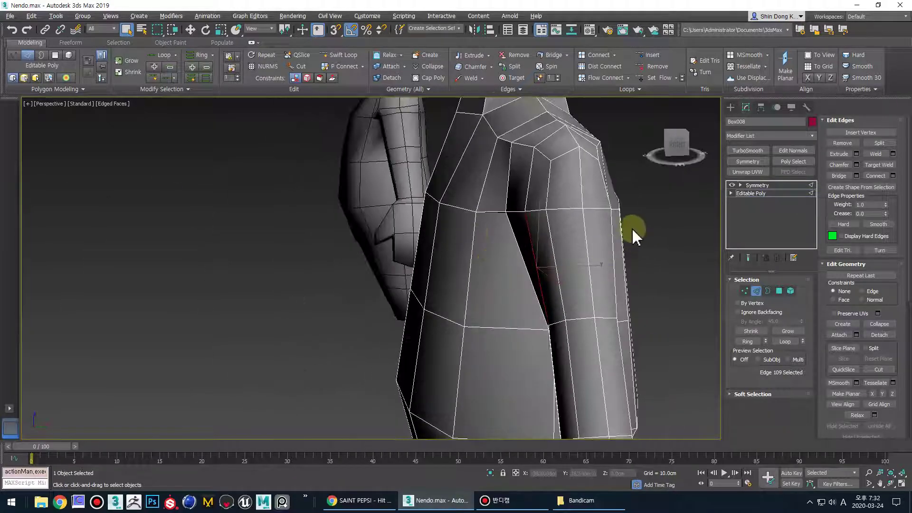
pyautogui.keyDown('alt'); pyautogui.moveTo(597, 258); pyautogui.dragTo(504, 235, button='middle'); pyautogui.keyUp('alt')
pyautogui.keyDown('alt'); pyautogui.moveTo(505, 235); pyautogui.dragTo(567, 252, button='middle'); pyautogui.keyUp('alt')
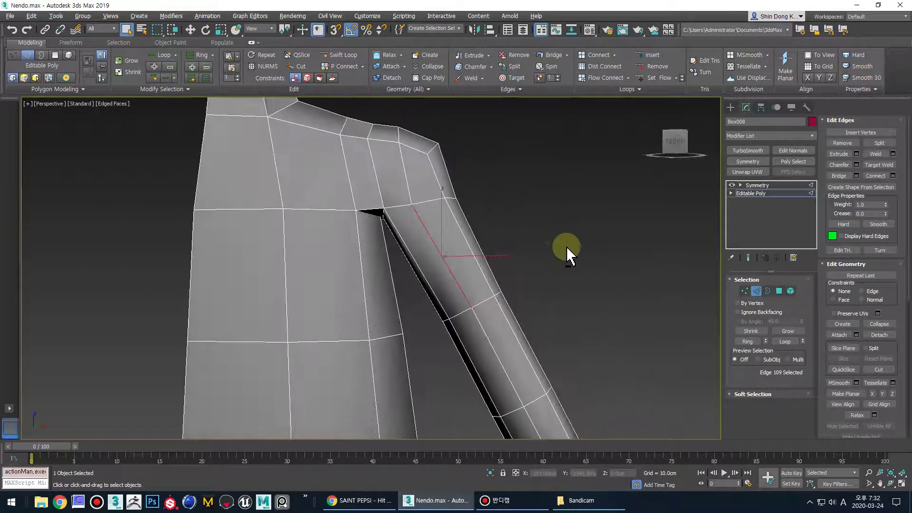
# - Select the ring of lengthwise upper-arm edges and connect them with a new edge loop
pyautogui.click(568, 253)
pyautogui.moveTo(484, 265); pyautogui.dragTo(518, 260, button='middle')
pyautogui.click(507, 251)
pyautogui.moveTo(565, 306); pyautogui.dragTo(584, 311, button='middle')
pyautogui.hotkey('alt', 'r')
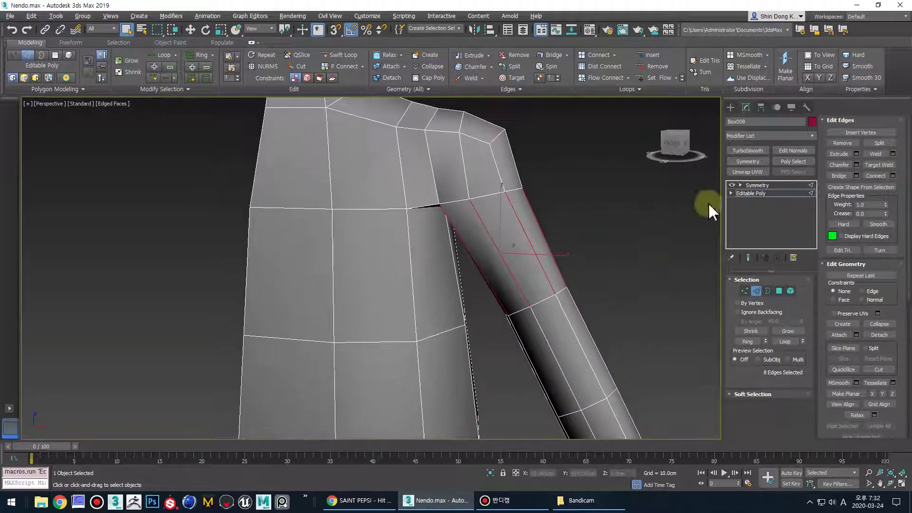
pyautogui.click(877, 176)
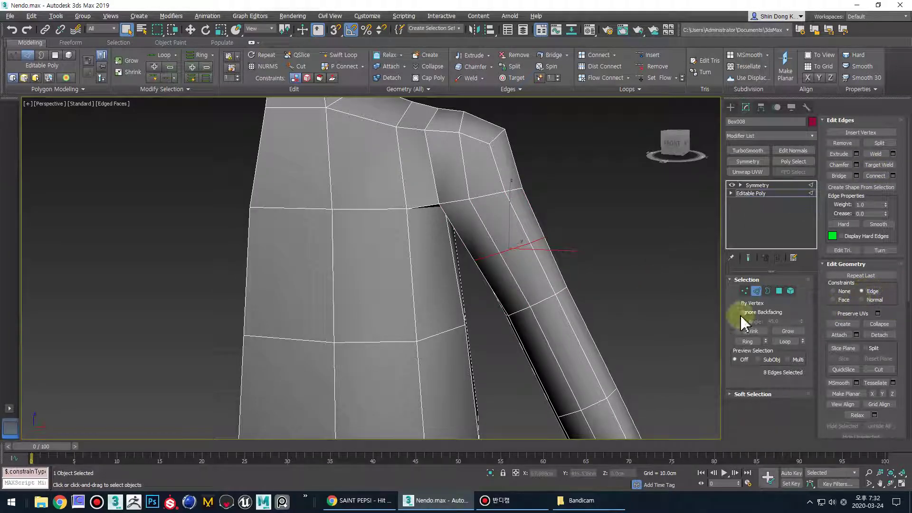
# - Try sliding the new upper-arm loop up toward the shoulder, and undo both the slide and the loop
pyautogui.press('w')
pyautogui.keyDown('alt'); pyautogui.moveTo(538, 259); pyautogui.dragTo(542, 244, button='middle'); pyautogui.keyUp('alt')
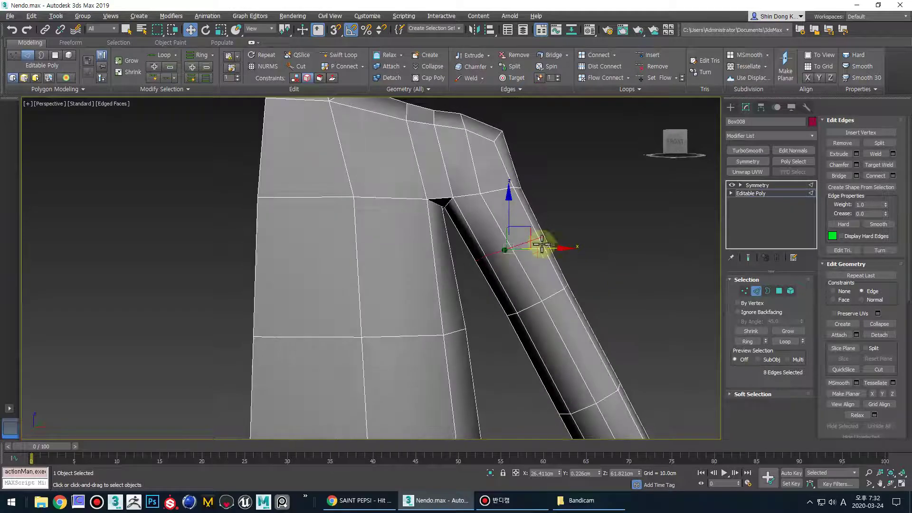
pyautogui.moveTo(531, 232); pyautogui.dragTo(512, 192)
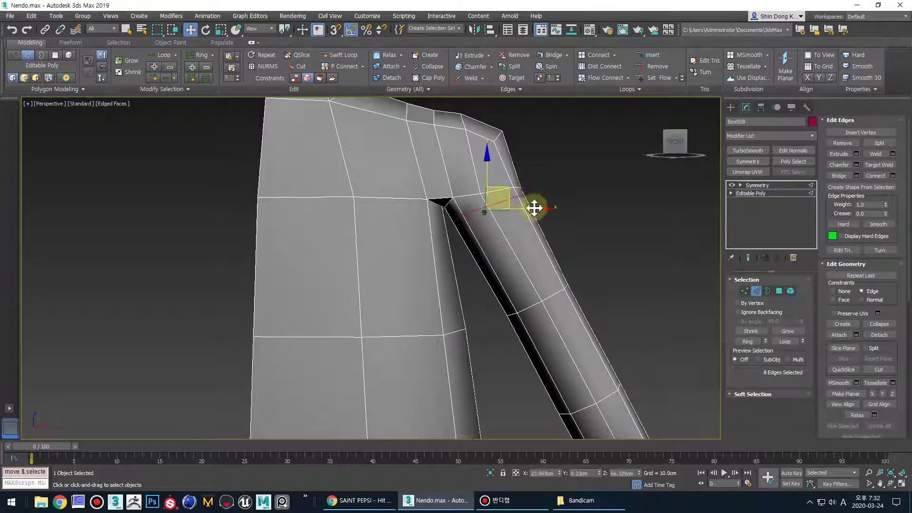
pyautogui.moveTo(574, 267); pyautogui.dragTo(580, 278, button='middle')
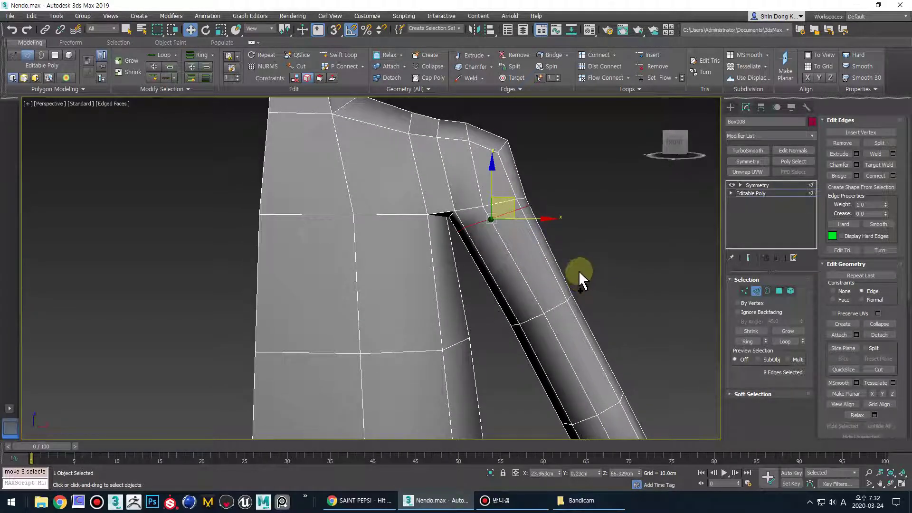
pyautogui.hotkey('ctrl', 'z')
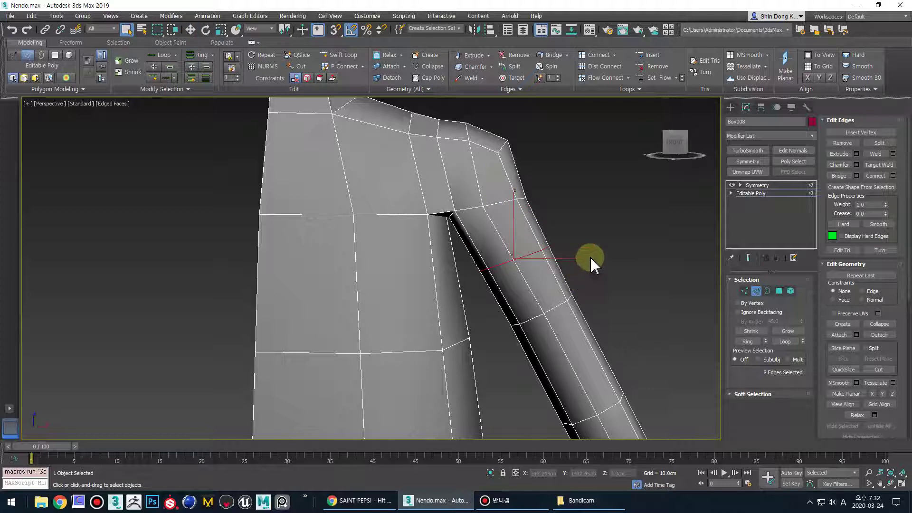
pyautogui.click(591, 264)
pyautogui.click(568, 270)
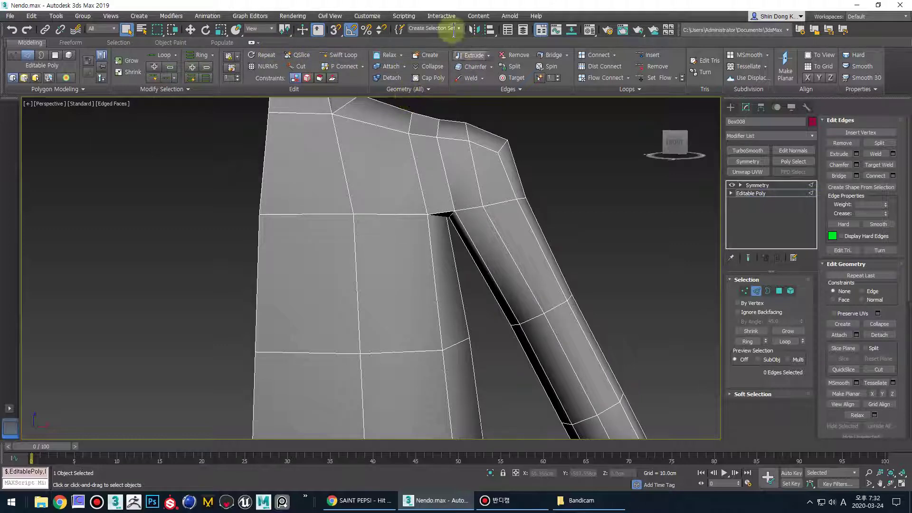
# - Locate the Show Ribbon option, and collapse and expand the ribbon again
pyautogui.click(367, 17)
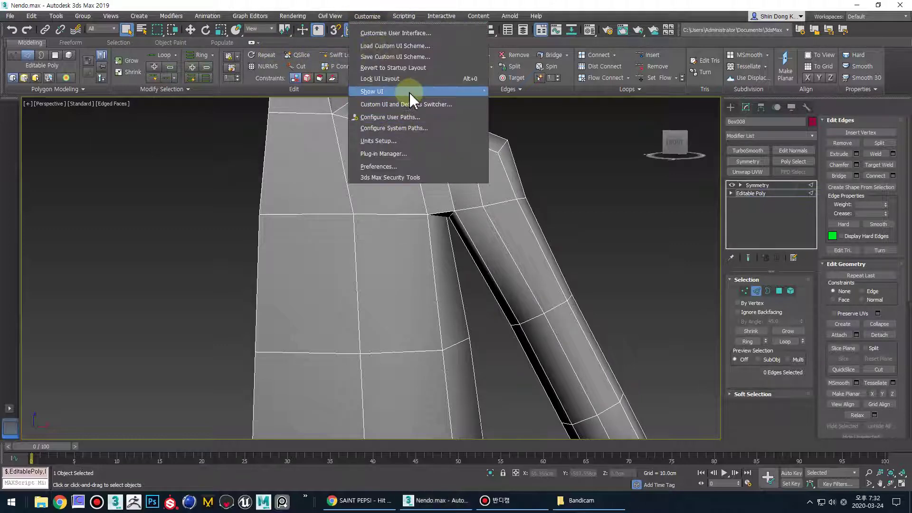
pyautogui.moveTo(407, 91)
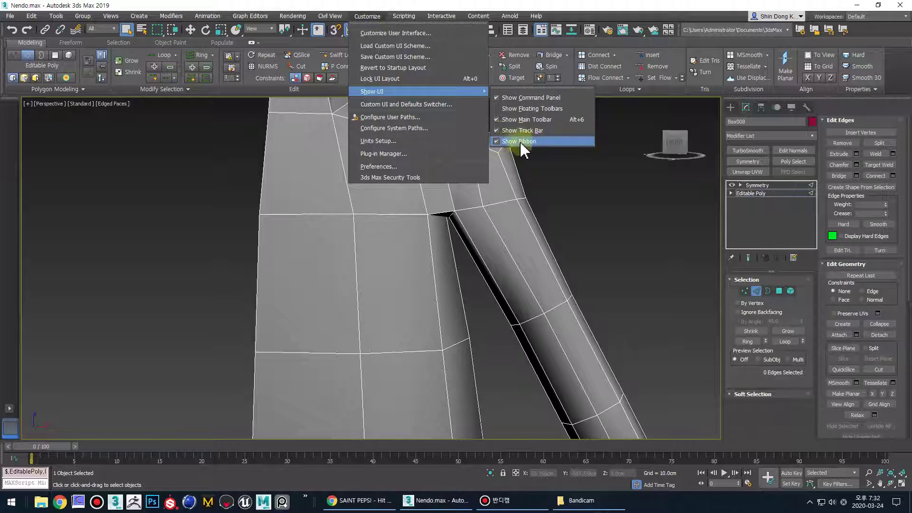
pyautogui.click(582, 191)
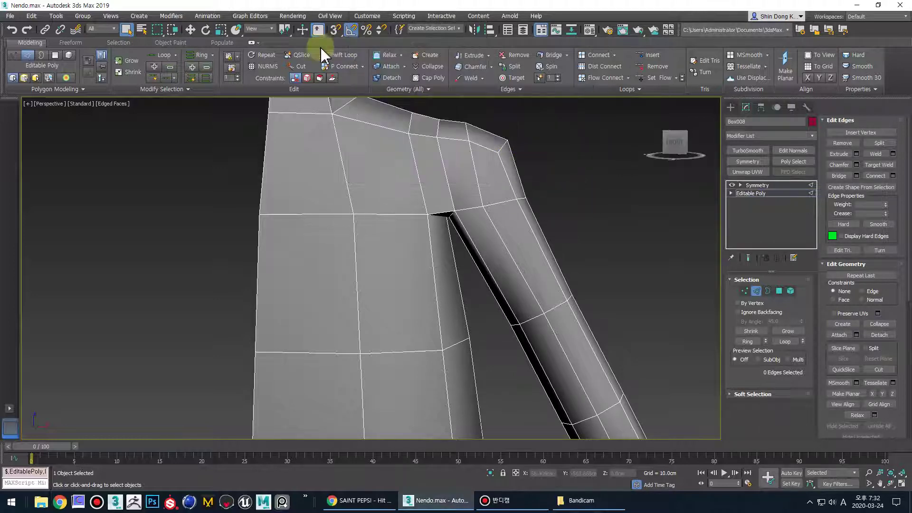
pyautogui.click(252, 43)
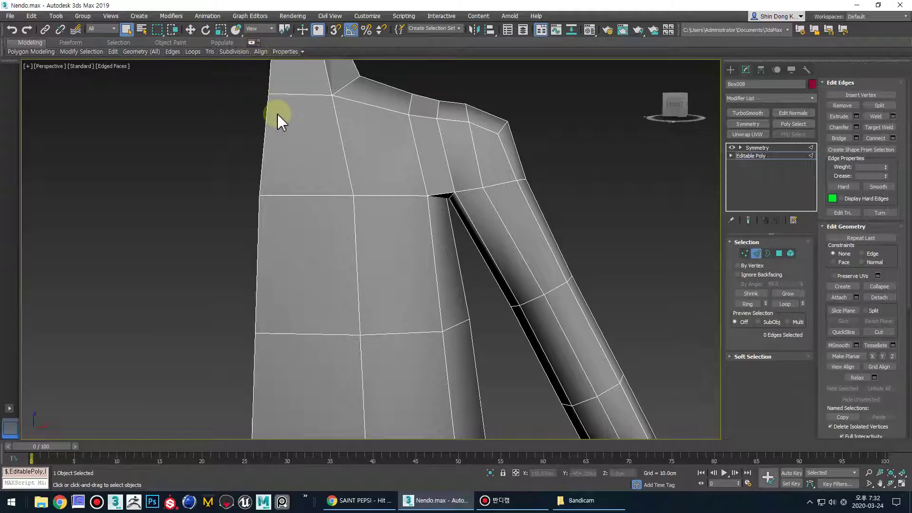
pyautogui.click(252, 42)
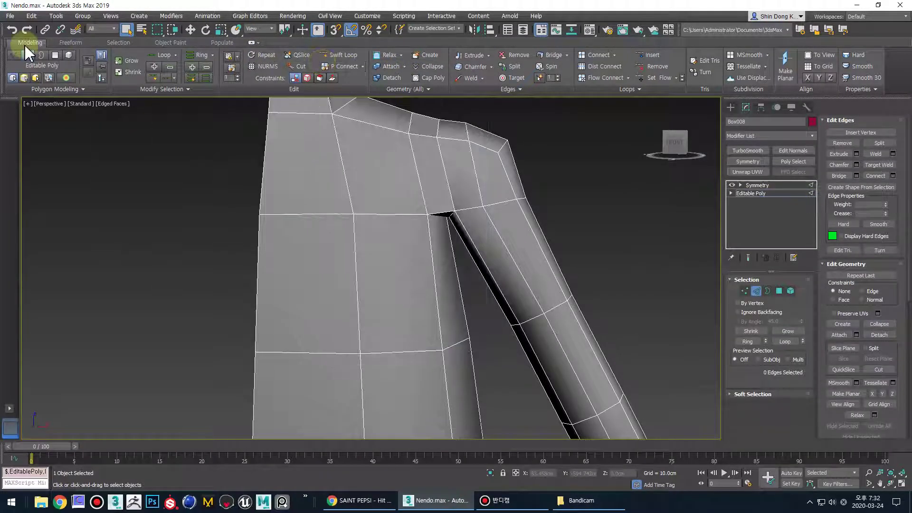
# - Insert an edge loop around the upper arm just below the shoulder with Swift Loop
pyautogui.click(330, 56)
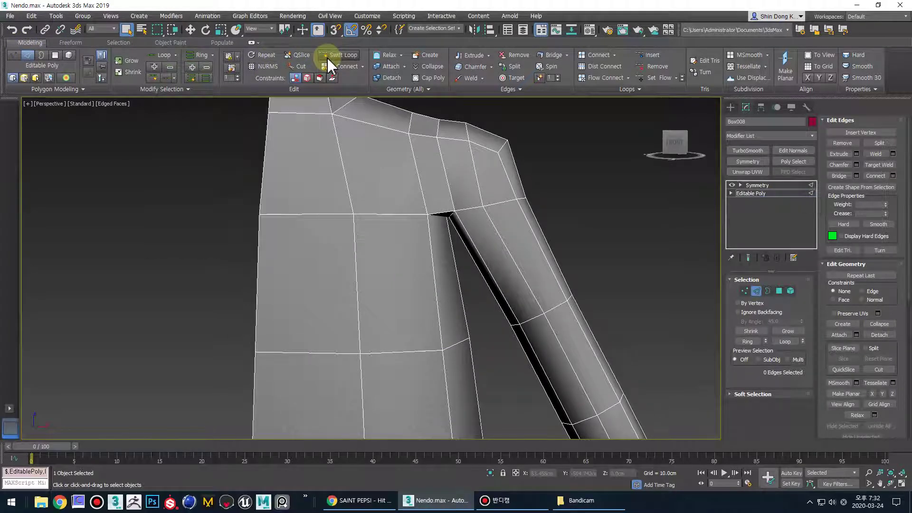
pyautogui.click(493, 217)
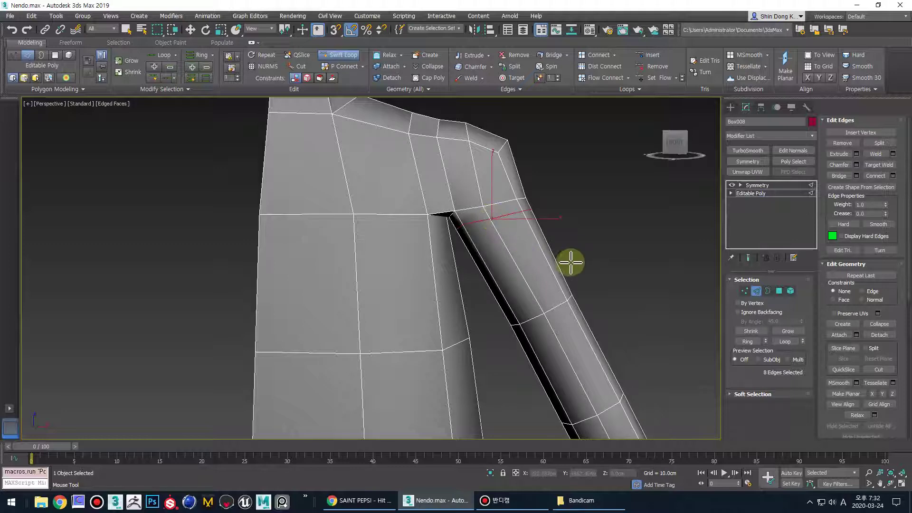
pyautogui.rightClick(577, 255)
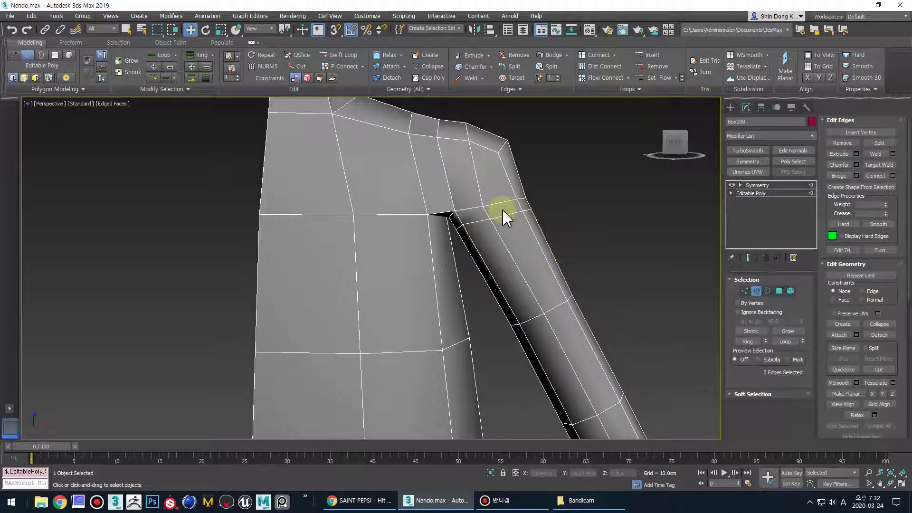
# - Examine the torso, arm and leg from several angles in shaded display
pyautogui.moveTo(503, 210); pyautogui.dragTo(528, 192, button='middle')
pyautogui.scroll(-5, 528, 192)
pyautogui.keyDown('alt'); pyautogui.moveTo(538, 224); pyautogui.dragTo(598, 186, button='middle'); pyautogui.keyUp('alt')
pyautogui.moveTo(598, 187); pyautogui.dragTo(658, 187, button='middle')
pyautogui.keyDown('alt'); pyautogui.moveTo(658, 187); pyautogui.dragTo(511, 250, button='middle'); pyautogui.keyUp('alt')
pyautogui.scroll(-3, 513, 252)
pyautogui.moveTo(582, 235); pyautogui.dragTo(527, 222, button='middle')
pyautogui.scroll(3, 528, 213)
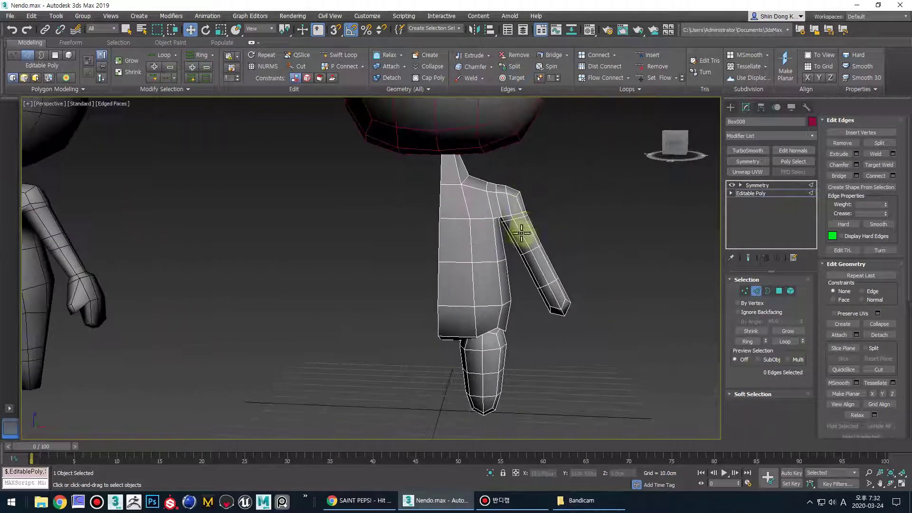
pyautogui.moveTo(574, 296); pyautogui.dragTo(555, 229, button='middle')
pyautogui.moveTo(529, 257)
pyautogui.keyDown('alt'); pyautogui.mouseDown(button='middle')
pyautogui.moveTo(491, 268)
pyautogui.moveTo(566, 257)
pyautogui.moveTo(535, 259)
pyautogui.moveTo(543, 252)
pyautogui.moveTo(515, 231)
pyautogui.moveTo(526, 248)
pyautogui.mouseUp(button='middle'); pyautogui.keyUp('alt')
pyautogui.scroll(5, 546, 254)
pyautogui.scroll(-4, 548, 253)
# - Inspect the body and a lengthwise edge loop of the leg in wireframe against the finished character, and return to shaded display
pyautogui.press('F3')
pyautogui.scroll(2, 523, 231)
pyautogui.keyDown('alt'); pyautogui.moveTo(525, 215); pyautogui.dragTo(528, 217, button='middle'); pyautogui.keyUp('alt')
pyautogui.moveTo(529, 217); pyautogui.dragTo(534, 279, button='middle')
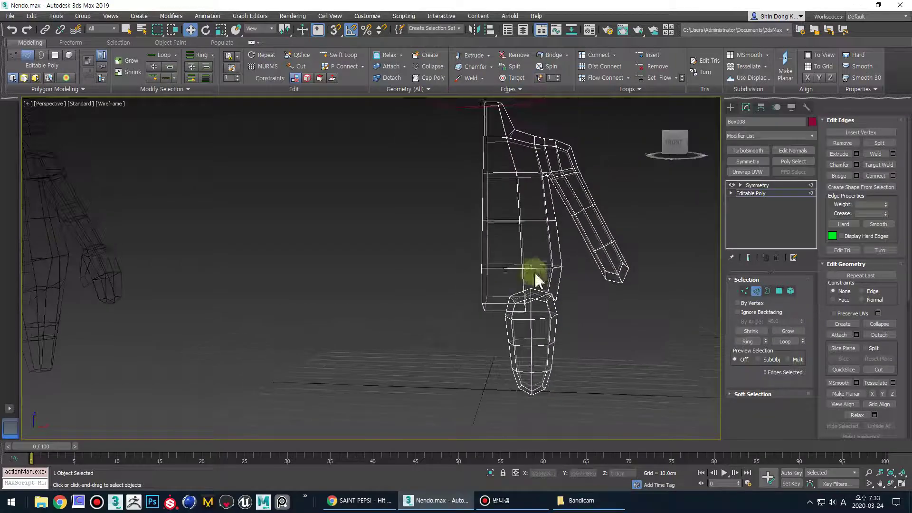
pyautogui.scroll(-3, 523, 230)
pyautogui.moveTo(523, 230); pyautogui.dragTo(623, 249, button='middle')
pyautogui.keyDown('alt'); pyautogui.moveTo(514, 260); pyautogui.dragTo(556, 264, button='middle'); pyautogui.keyUp('alt')
pyautogui.moveTo(667, 325); pyautogui.dragTo(507, 313, button='middle')
pyautogui.scroll(3, 423, 209)
pyautogui.scroll(4, 426, 211)
pyautogui.press('2')
pyautogui.press('2')
pyautogui.scroll(-2, 489, 300)
pyautogui.scroll(-4, 519, 276)
pyautogui.scroll(3, 519, 280)
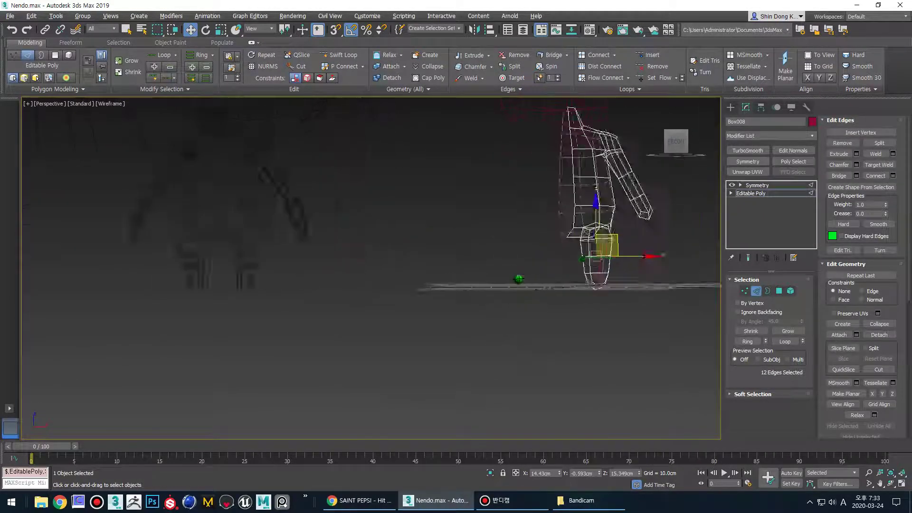
pyautogui.keyDown('alt'); pyautogui.moveTo(519, 279); pyautogui.dragTo(651, 273, button='middle'); pyautogui.keyUp('alt')
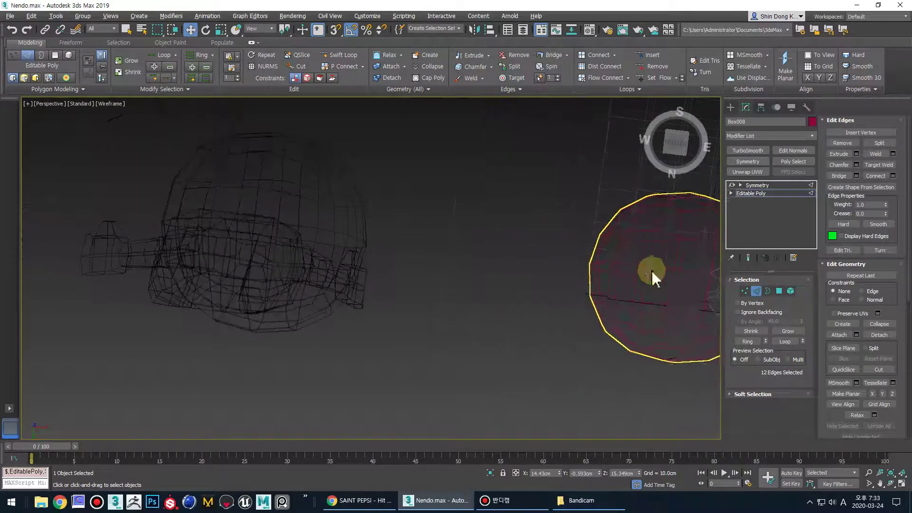
pyautogui.press('F3')
pyautogui.moveTo(332, 285)
pyautogui.keyDown('alt'); pyautogui.mouseDown(button='middle')
pyautogui.moveTo(398, 241)
pyautogui.moveTo(393, 254)
pyautogui.moveTo(395, 238)
pyautogui.mouseUp(button='middle'); pyautogui.keyUp('alt')
pyautogui.keyDown('alt'); pyautogui.moveTo(508, 258); pyautogui.dragTo(444, 254, button='middle'); pyautogui.keyUp('alt')
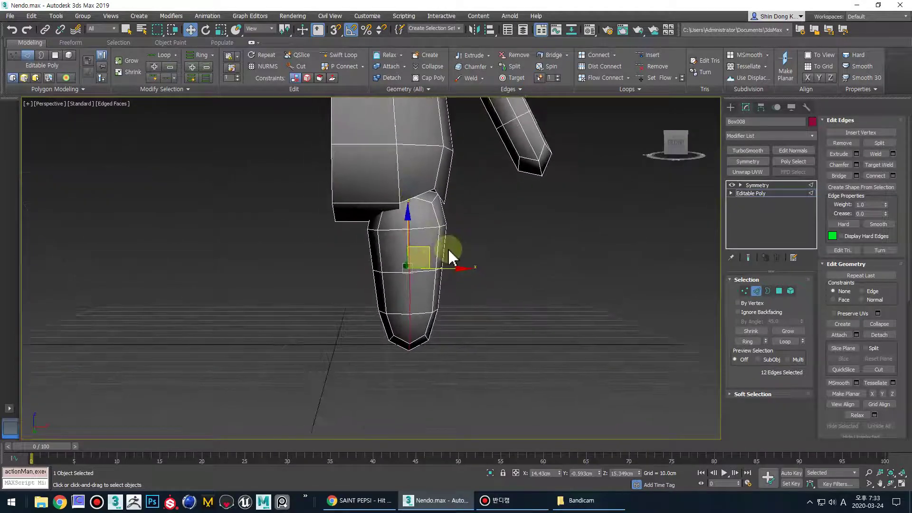
# - Select the leg element and move it sideways along X, clear of the body
pyautogui.press('5')
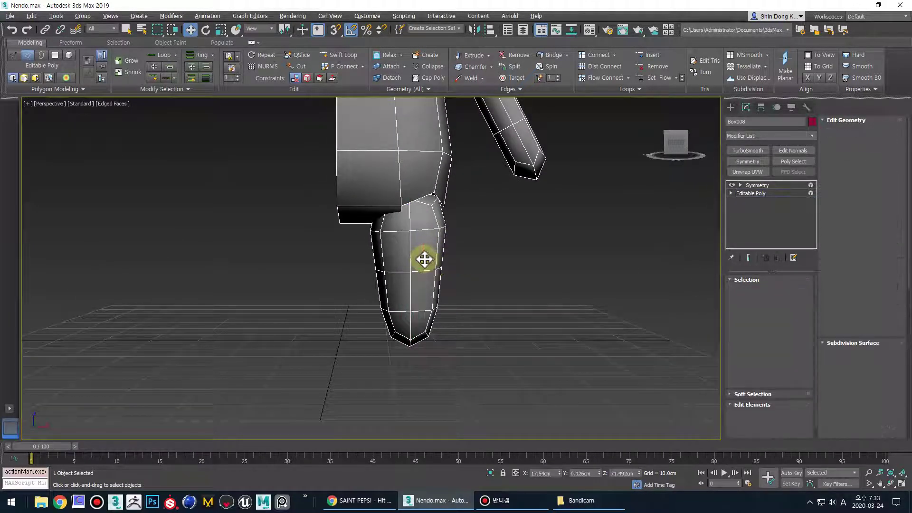
pyautogui.click(423, 259)
pyautogui.moveTo(454, 268); pyautogui.dragTo(526, 305)
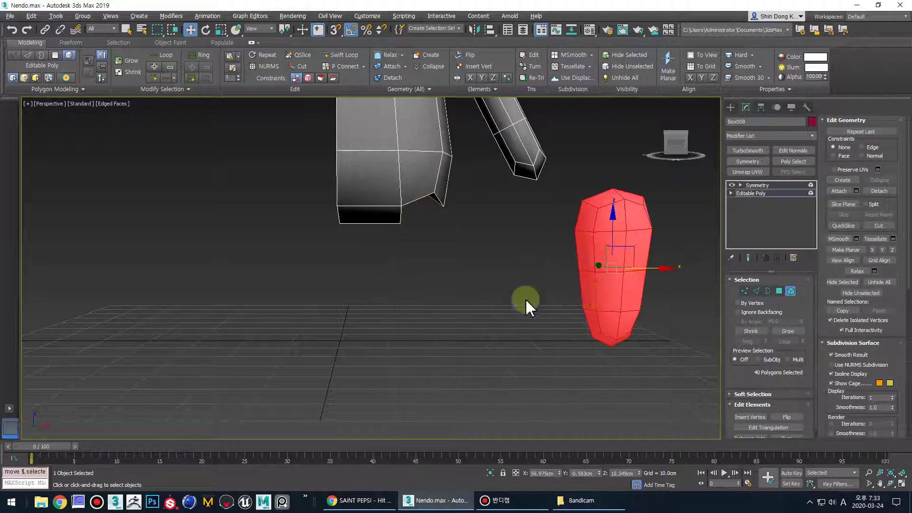
# - Move the inner vertex of the leg opening and its two neighbours toward the body's centre to widen the opening
pyautogui.press('1')
pyautogui.moveTo(525, 306); pyautogui.dragTo(590, 299, button='middle')
pyautogui.keyDown('alt'); pyautogui.moveTo(528, 266); pyautogui.dragTo(544, 234, button='middle'); pyautogui.keyUp('alt')
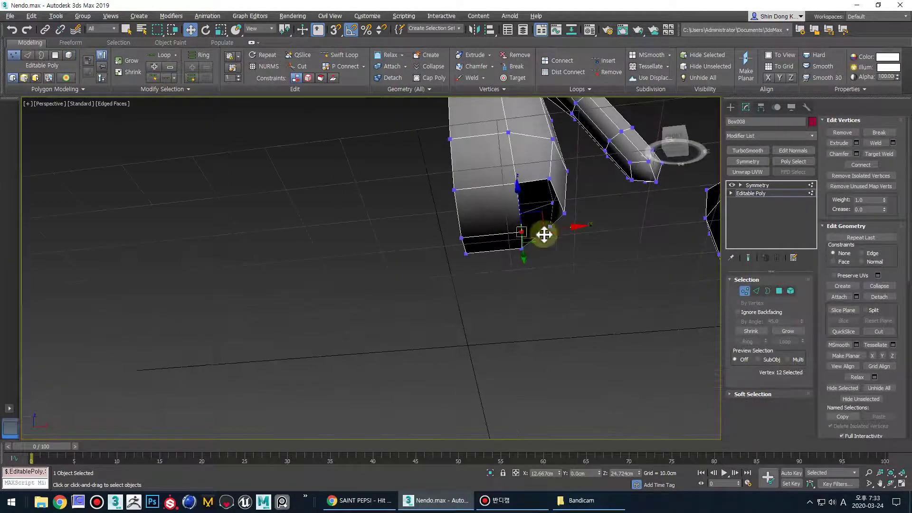
pyautogui.moveTo(562, 229); pyautogui.dragTo(530, 182)
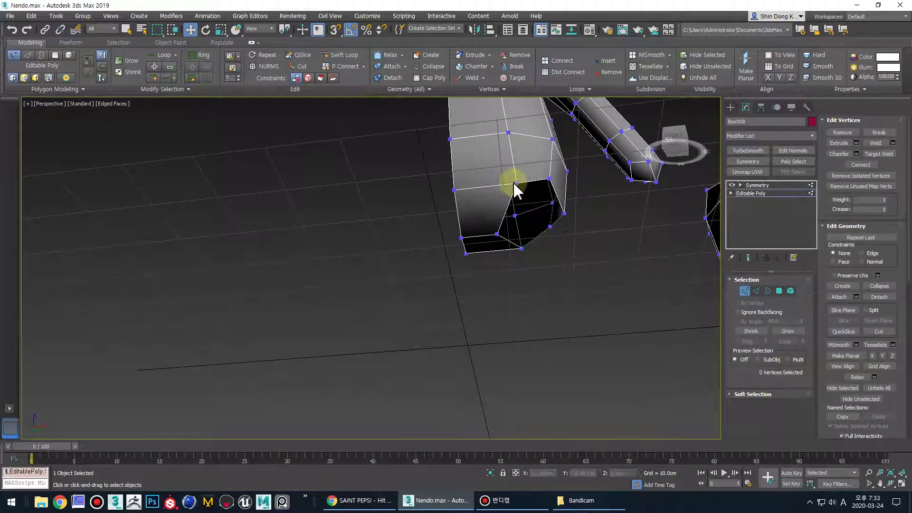
pyautogui.click(514, 183)
pyautogui.keyDown('ctrl'); pyautogui.click(523, 248); pyautogui.keyUp('ctrl')
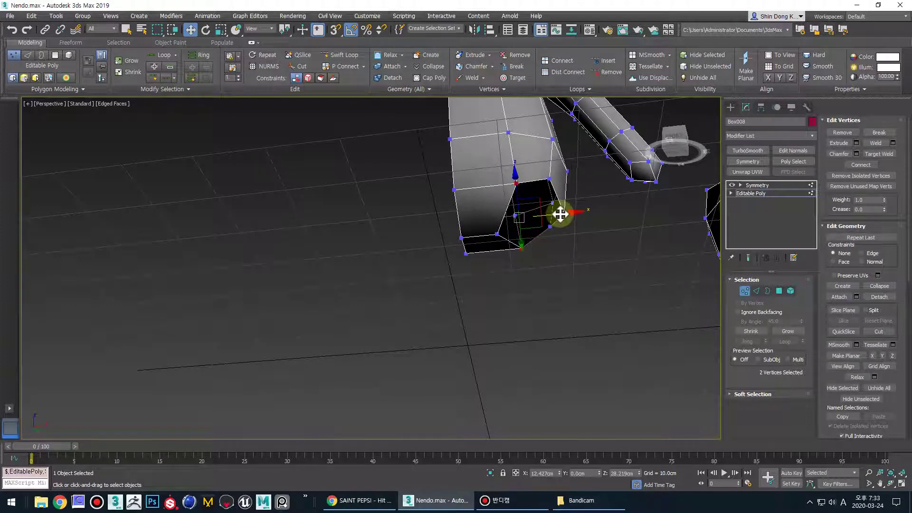
pyautogui.moveTo(556, 212); pyautogui.dragTo(547, 216)
pyautogui.click(497, 234)
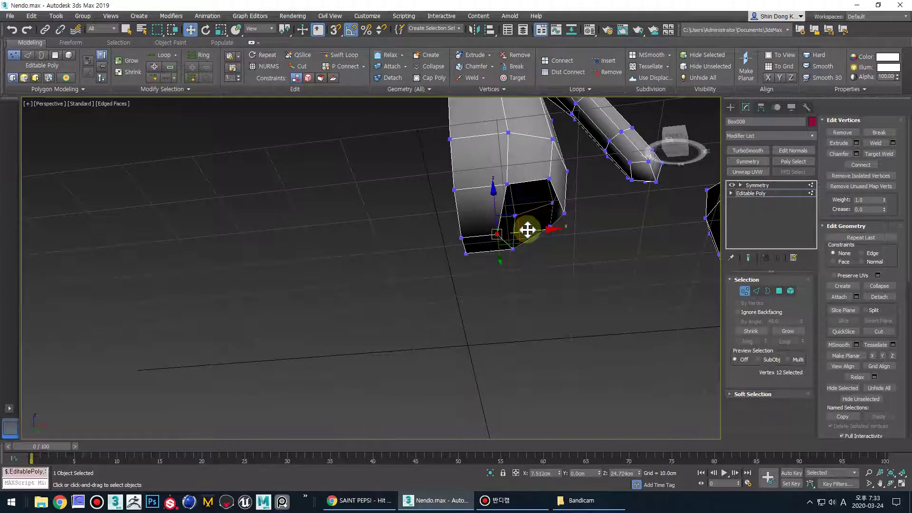
# - Check the border of the leg opening and raise its outermost vertex to even out the hip line
pyautogui.keyDown('alt'); pyautogui.moveTo(600, 224); pyautogui.dragTo(560, 214, button='middle'); pyautogui.keyUp('alt')
pyautogui.press('3')
pyautogui.click(560, 212)
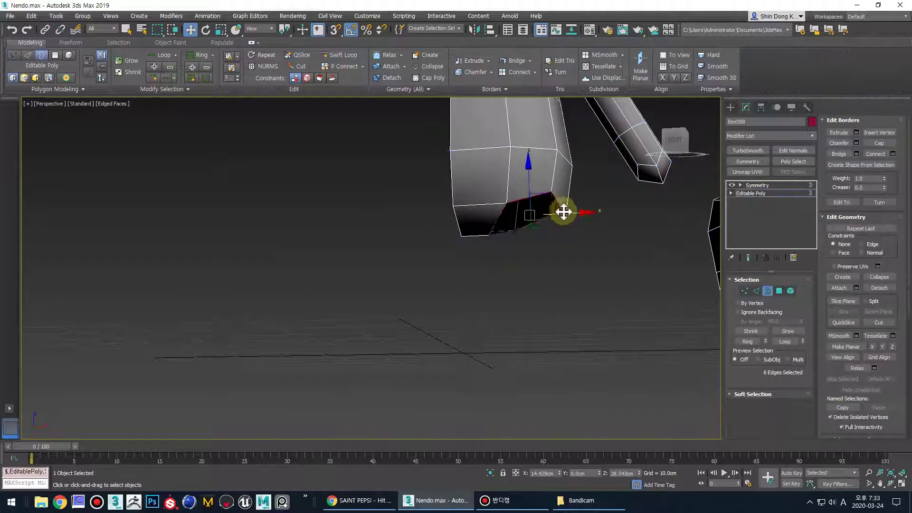
pyautogui.keyDown('alt'); pyautogui.moveTo(574, 255); pyautogui.dragTo(543, 220, button='middle'); pyautogui.keyUp('alt')
pyautogui.press('1')
pyautogui.click(540, 213)
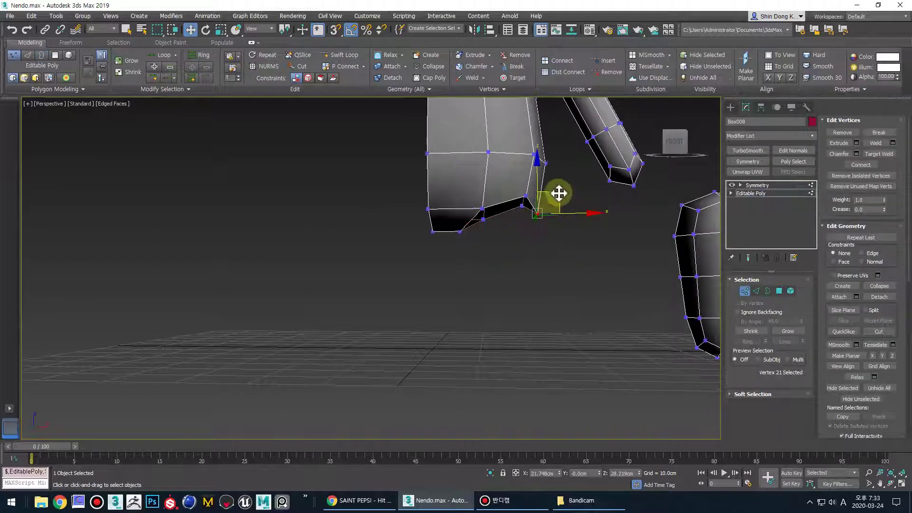
pyautogui.moveTo(559, 193); pyautogui.dragTo(563, 179)
# - Extrude the leg opening's border straight down to ground level and flatten its lower end
pyautogui.press('3')
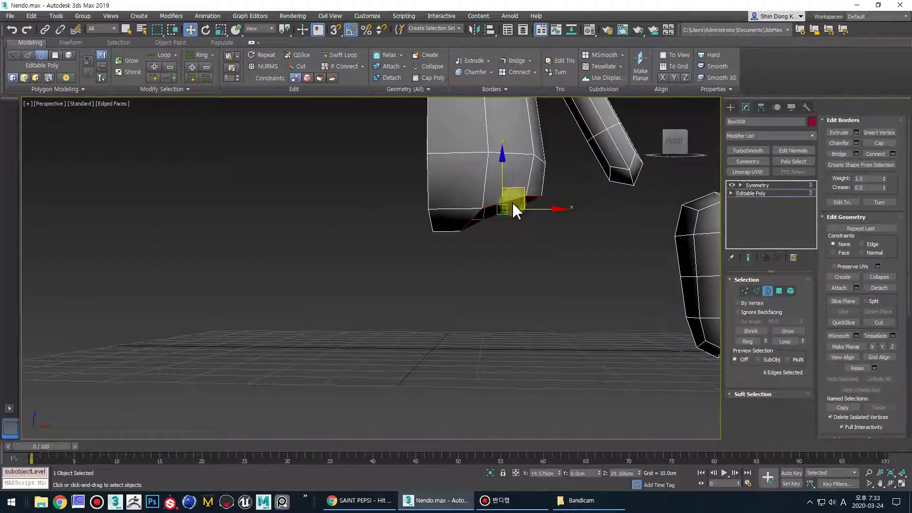
pyautogui.keyDown('alt'); pyautogui.moveTo(519, 222); pyautogui.dragTo(495, 175, button='middle'); pyautogui.keyUp('alt')
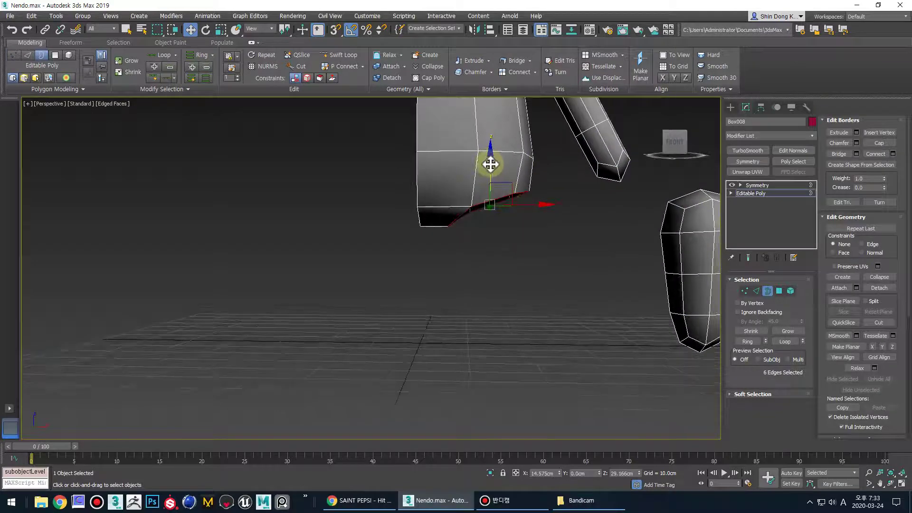
pyautogui.keyDown('shift'); pyautogui.moveTo(491, 164); pyautogui.dragTo(490, 328); pyautogui.keyUp('shift')
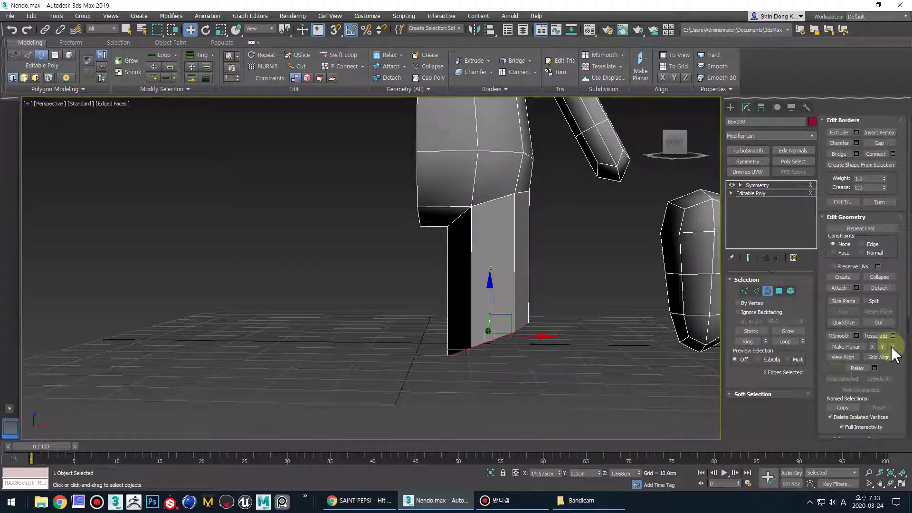
pyautogui.moveTo(533, 393)
pyautogui.keyDown('alt'); pyautogui.mouseDown(button='middle')
pyautogui.moveTo(546, 391)
pyautogui.moveTo(523, 394)
pyautogui.mouseUp(button='middle'); pyautogui.keyUp('alt')
# - Scale down the bottom border of the extruded leg so the leg tapers toward the foot
pyautogui.press('e')
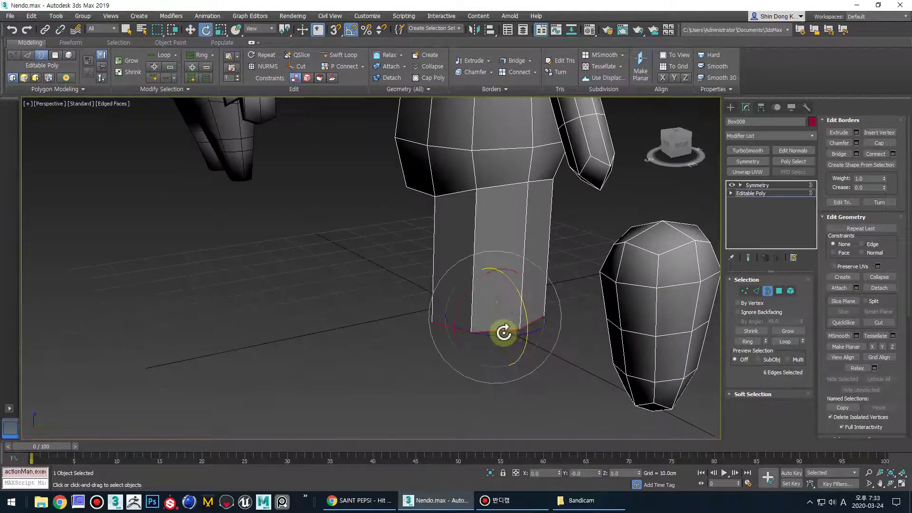
pyautogui.press('r')
pyautogui.moveTo(503, 332); pyautogui.dragTo(490, 409)
pyautogui.keyDown('alt'); pyautogui.moveTo(491, 409); pyautogui.dragTo(647, 323, button='middle'); pyautogui.keyUp('alt')
pyautogui.scroll(-5, 550, 336)
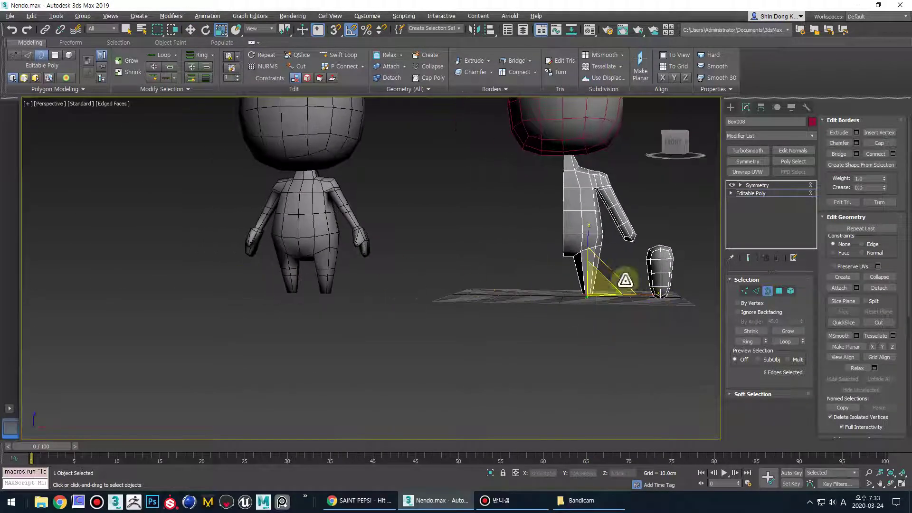
# - Select the lengthwise edge loop through the middle of the separate leg piece and remove it with its vertices
pyautogui.moveTo(552, 312); pyautogui.dragTo(535, 346, button='middle')
pyautogui.scroll(5, 562, 305)
pyautogui.press('2')
pyautogui.press('q')
pyautogui.keyDown('alt'); pyautogui.moveTo(561, 289); pyautogui.dragTo(517, 352, button='middle'); pyautogui.keyUp('alt')
pyautogui.doubleClick(521, 258)
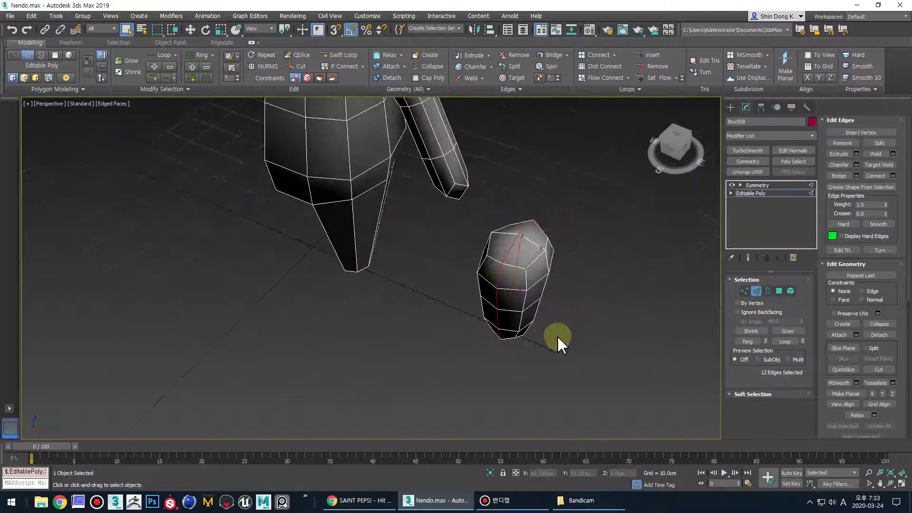
pyautogui.hotkey('ctrl', 'BackSpace')
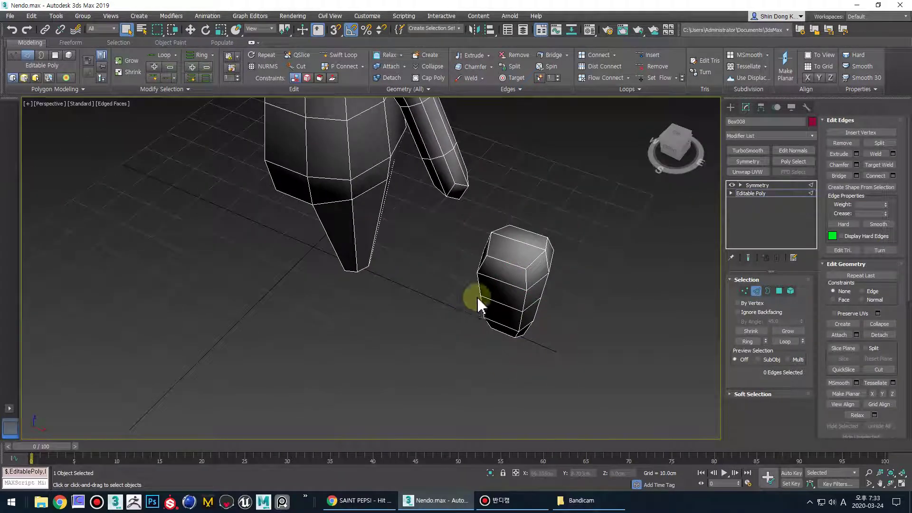
# - Delete the two top polygons of the separate leg piece to open it
pyautogui.moveTo(521, 274); pyautogui.dragTo(488, 249, button='middle')
pyautogui.press('4')
pyautogui.click(480, 235)
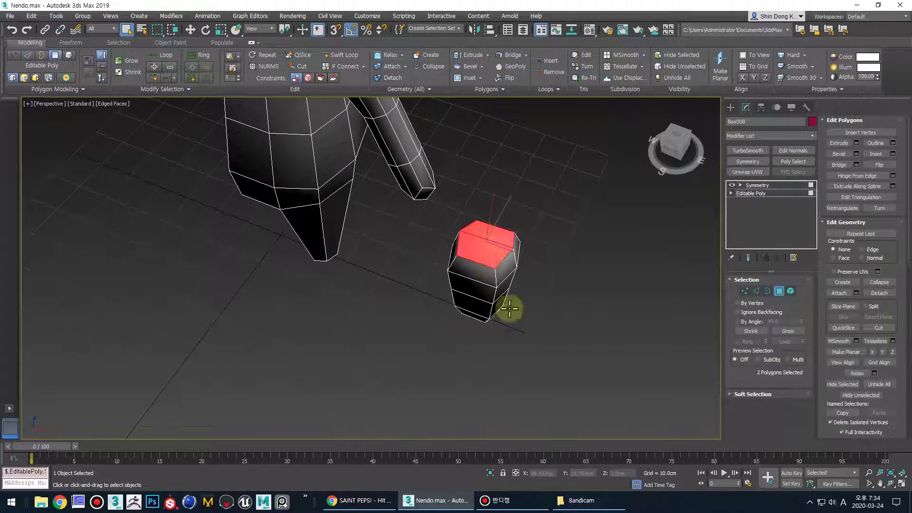
pyautogui.press('Delete')
# - Select the edge loop around the open top of the separate leg piece and flatten it to a level plane
pyautogui.keyDown('alt'); pyautogui.moveTo(484, 252); pyautogui.dragTo(507, 287, button='middle'); pyautogui.keyUp('alt')
pyautogui.press('2')
pyautogui.doubleClick(485, 230)
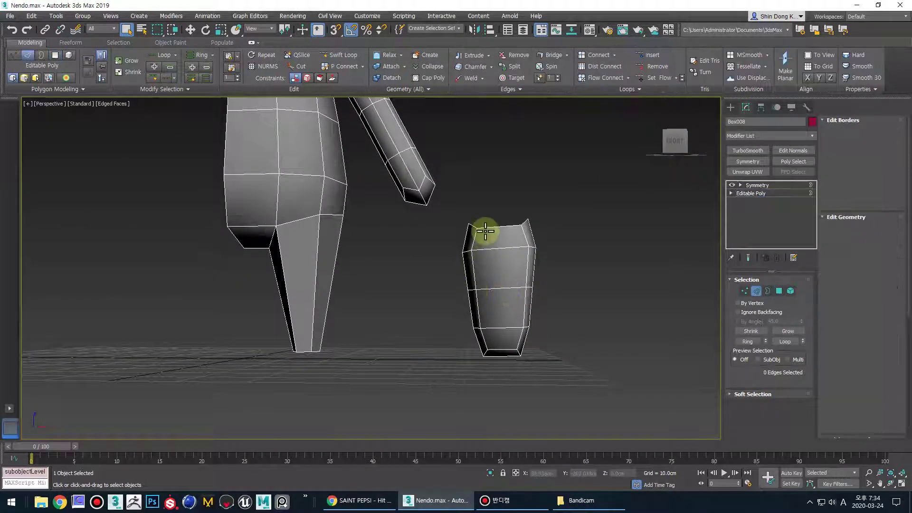
pyautogui.keyDown('alt'); pyautogui.moveTo(485, 229); pyautogui.dragTo(518, 288, button='middle'); pyautogui.keyUp('alt')
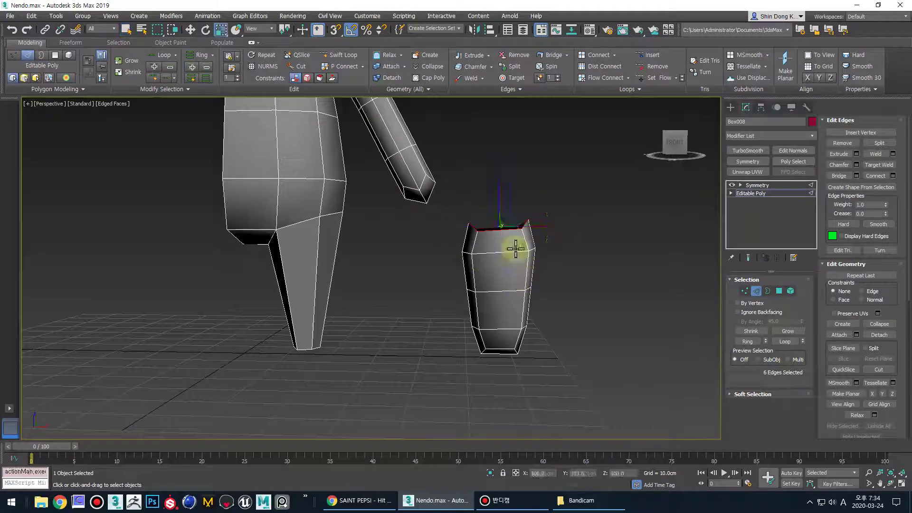
pyautogui.press('r')
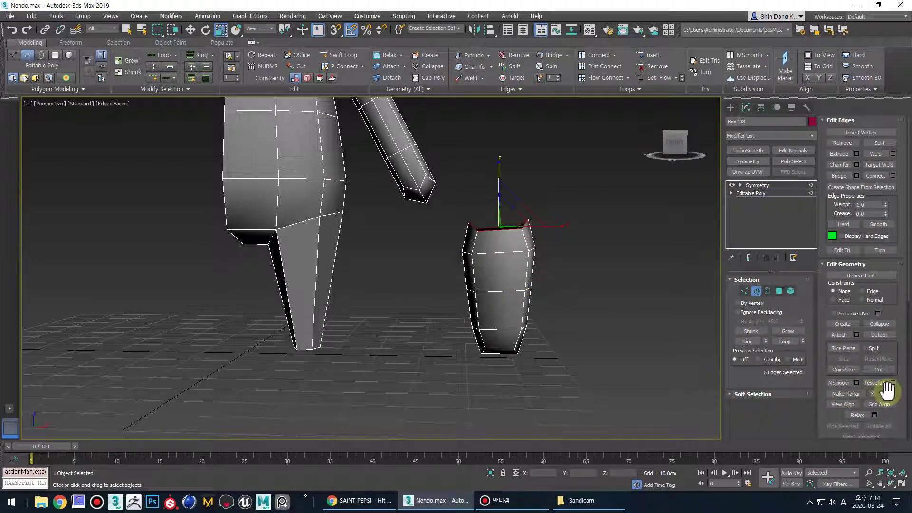
pyautogui.scroll(4, 499, 256)
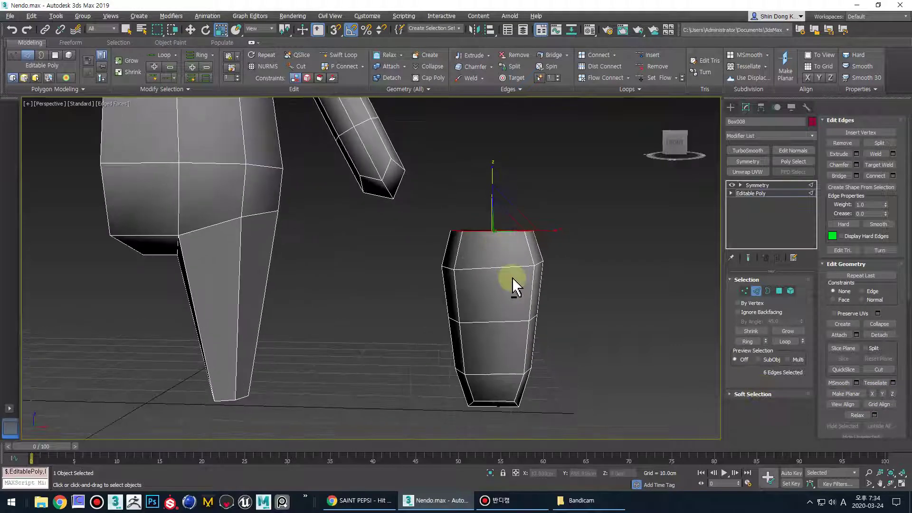
pyautogui.scroll(-2, 507, 252)
# - Select the upper and lower horizontal edge loops of the leg piece and remove them with their vertices, keeping the middle loop
pyautogui.doubleClick(499, 275)
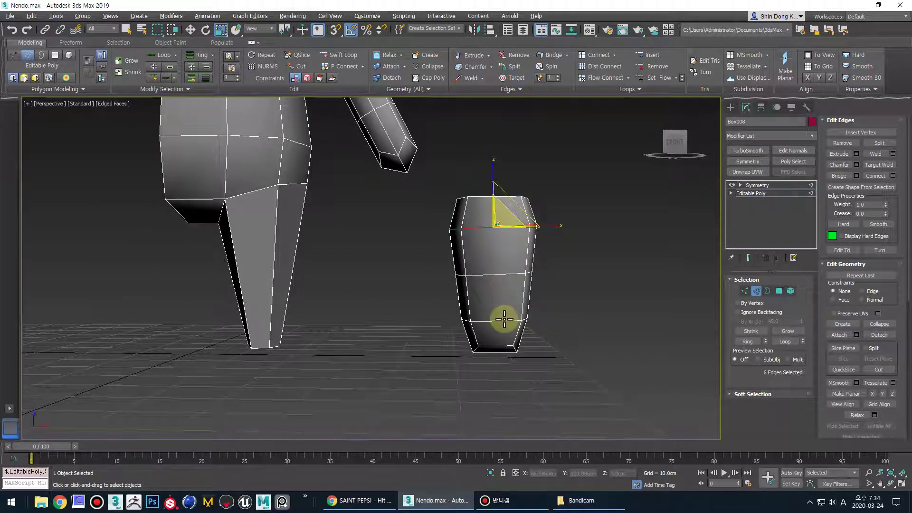
pyautogui.click(504, 232)
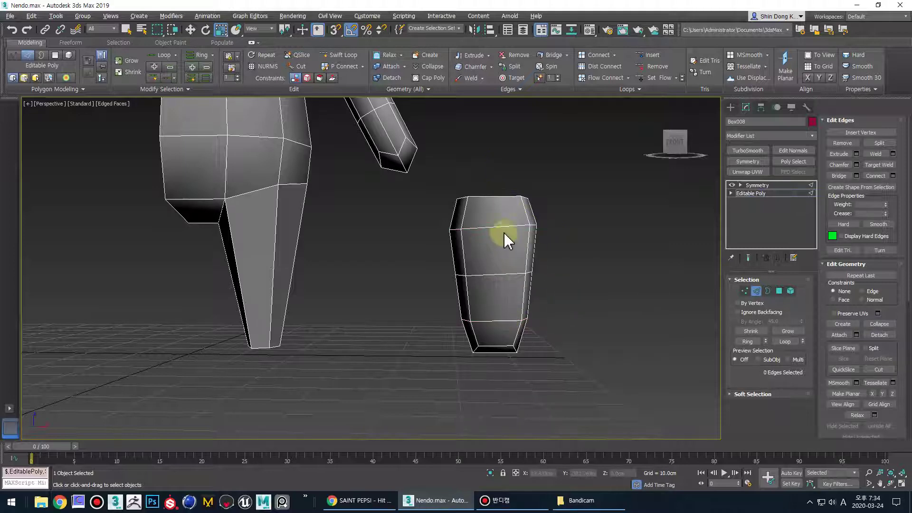
pyautogui.doubleClick(502, 226)
pyautogui.moveTo(537, 222)
pyautogui.keyDown('alt'); pyautogui.mouseDown(button='middle')
pyautogui.moveTo(494, 278)
pyautogui.moveTo(534, 253)
pyautogui.moveTo(533, 237)
pyautogui.mouseUp(button='middle'); pyautogui.keyUp('alt')
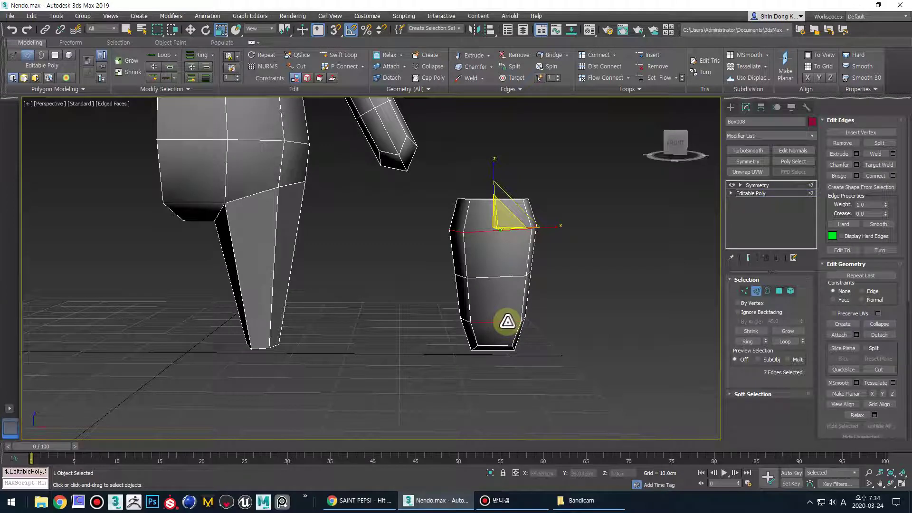
pyautogui.keyDown('alt'); pyautogui.moveTo(559, 327); pyautogui.dragTo(551, 317, button='middle'); pyautogui.keyUp('alt')
pyautogui.keyDown('alt'); pyautogui.moveTo(480, 336); pyautogui.dragTo(543, 322, button='middle'); pyautogui.keyUp('alt')
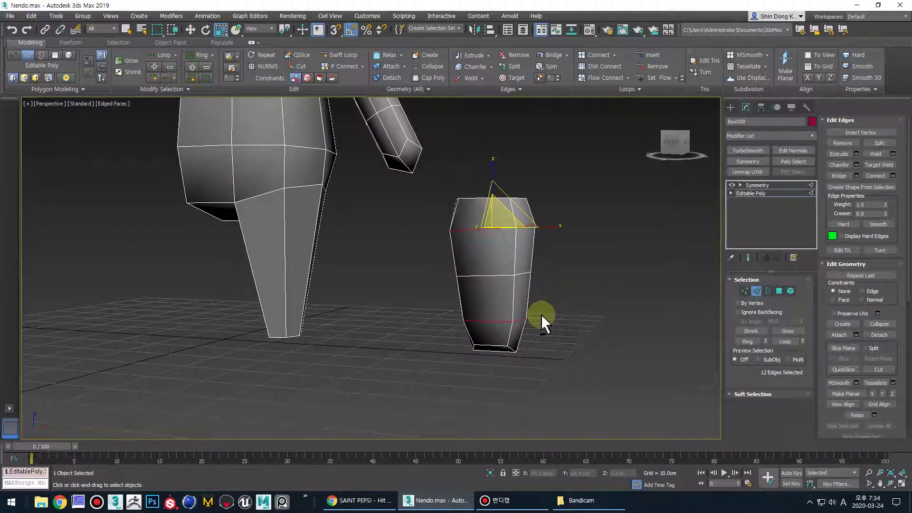
pyautogui.hotkey('ctrl', 'BackSpace')
# - Select the two bottom polygons of the leg piece and move them slightly down toward ground level
pyautogui.keyDown('alt'); pyautogui.moveTo(516, 306); pyautogui.dragTo(483, 306, button='middle'); pyautogui.keyUp('alt')
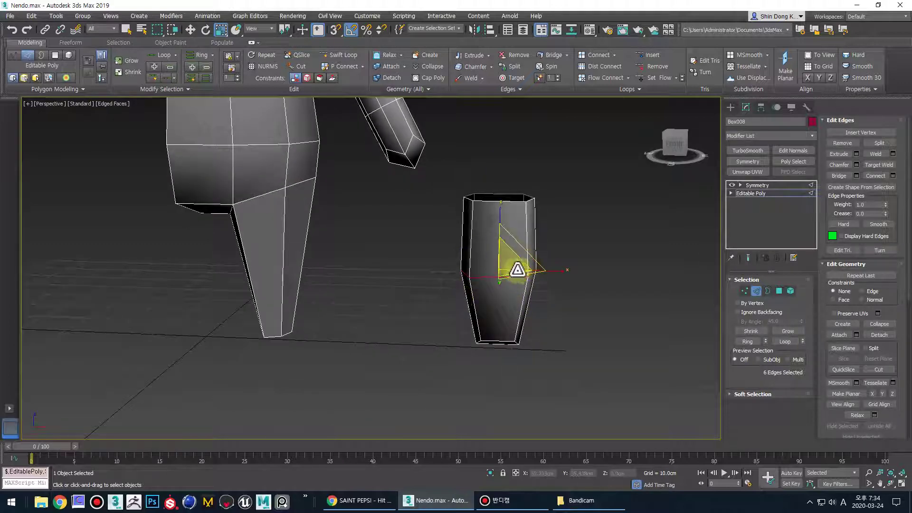
pyautogui.keyDown('alt'); pyautogui.moveTo(501, 260); pyautogui.dragTo(491, 242, button='middle'); pyautogui.keyUp('alt')
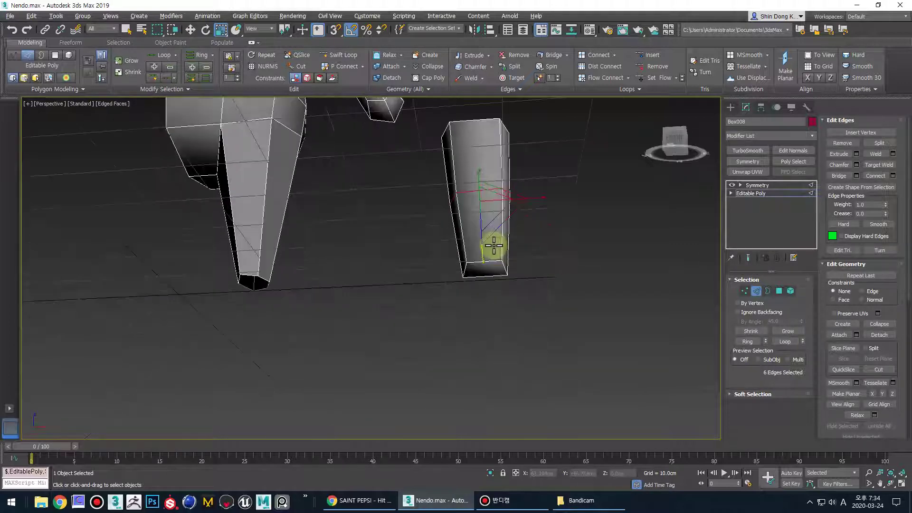
pyautogui.press('4')
pyautogui.click(486, 269)
pyautogui.keyDown('alt'); pyautogui.moveTo(491, 288); pyautogui.dragTo(491, 285, button='middle'); pyautogui.keyUp('alt')
pyautogui.press('q')
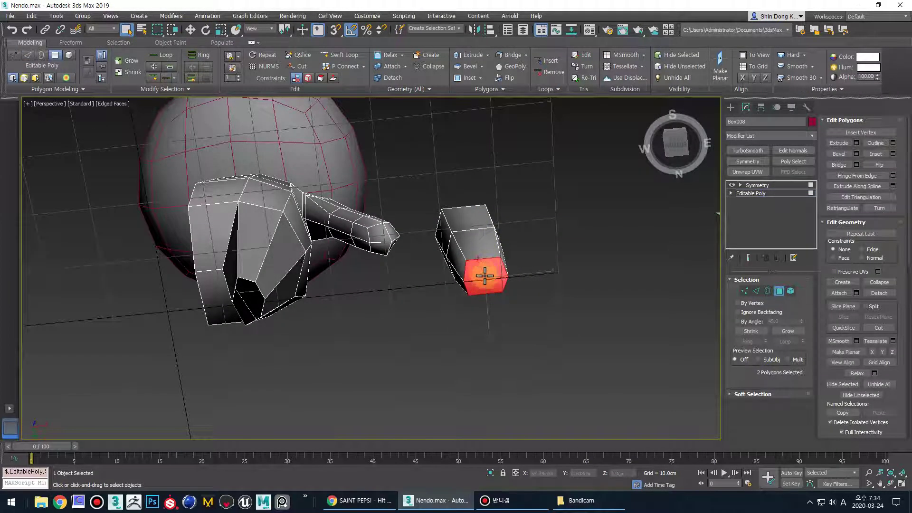
pyautogui.keyDown('alt'); pyautogui.moveTo(477, 233); pyautogui.dragTo(497, 282, button='middle'); pyautogui.keyUp('alt')
pyautogui.press('w')
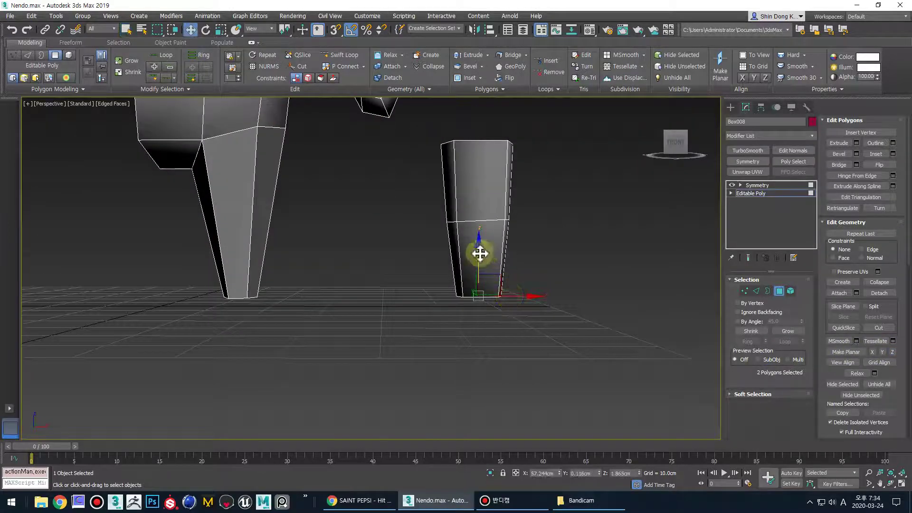
pyautogui.moveTo(480, 254); pyautogui.dragTo(481, 263)
# - Scale down the bottom polygons of the leg piece so that it tapers more toward the foot
pyautogui.keyDown('alt'); pyautogui.moveTo(481, 264); pyautogui.dragTo(525, 295, button='middle'); pyautogui.keyUp('alt')
pyautogui.press('r')
pyautogui.scroll(3, 266, 266)
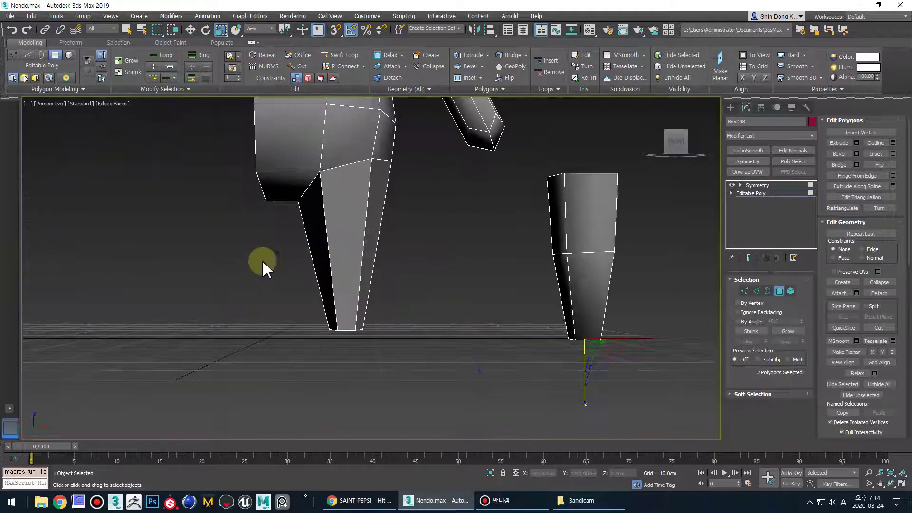
# - Select the open top border of the leg piece and get it ready for rotating
pyautogui.keyDown('alt'); pyautogui.moveTo(582, 281); pyautogui.dragTo(603, 249, button='middle'); pyautogui.keyUp('alt')
pyautogui.press('3')
pyautogui.click(594, 182)
pyautogui.click(594, 183)
pyautogui.press('e')
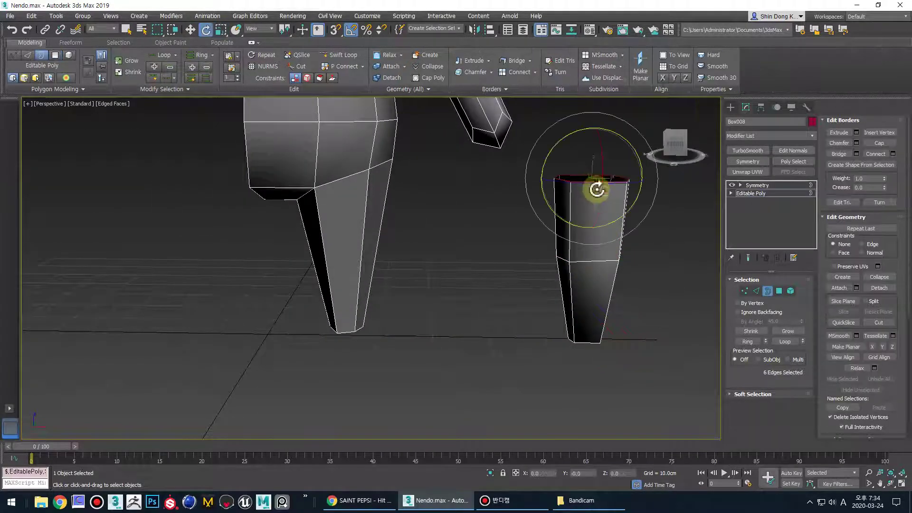
# - Scale the separate leg piece's open top border along its height, and rotate it into a slant
pyautogui.press('r')
pyautogui.moveTo(599, 173)
pyautogui.mouseDown()
pyautogui.moveTo(613, 162)
pyautogui.moveTo(608, 170)
pyautogui.mouseUp()
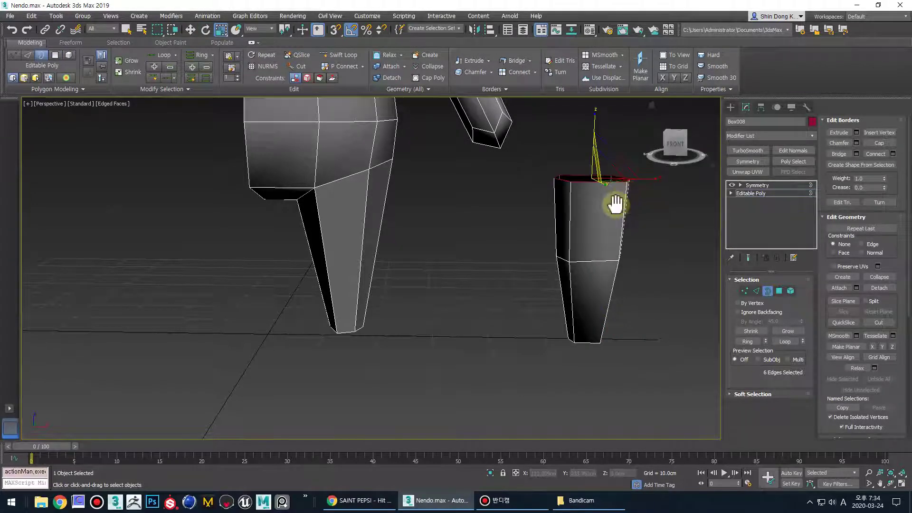
pyautogui.keyDown('alt'); pyautogui.moveTo(611, 203); pyautogui.dragTo(590, 178, button='middle'); pyautogui.keyUp('alt')
pyautogui.moveTo(617, 240)
pyautogui.keyDown('alt'); pyautogui.mouseDown(button='middle')
pyautogui.moveTo(616, 210)
pyautogui.moveTo(611, 241)
pyautogui.mouseUp(button='middle'); pyautogui.keyUp('alt')
pyautogui.press('e')
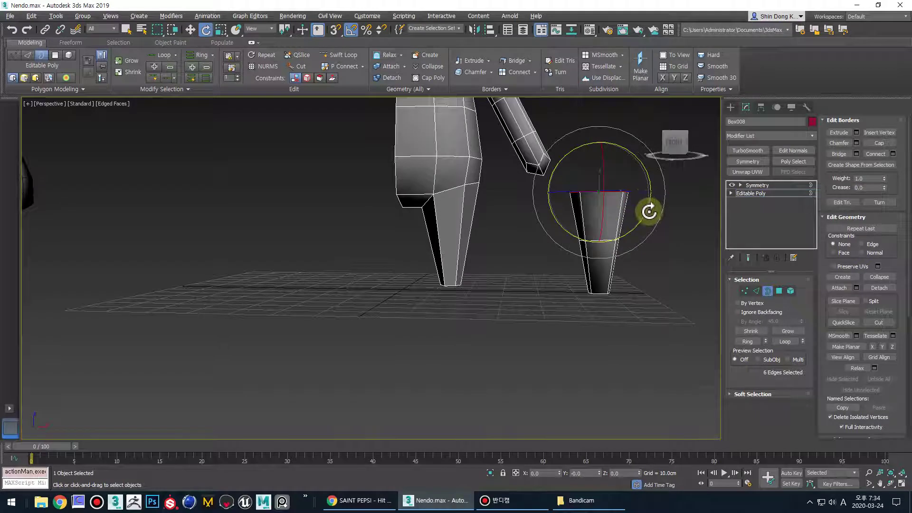
pyautogui.moveTo(649, 211); pyautogui.dragTo(655, 204)
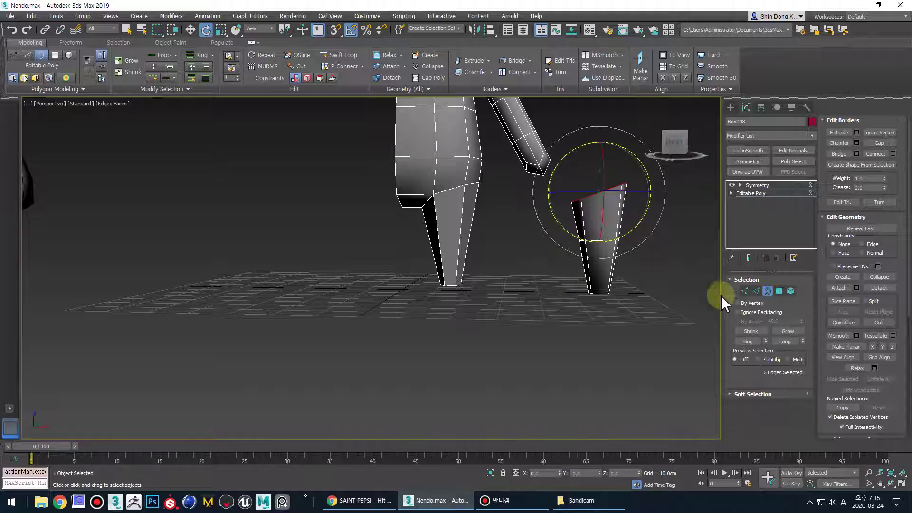
pyautogui.click(664, 305)
# - Delete the whole separate leg-shaped element standing beside the body
pyautogui.keyDown('alt'); pyautogui.moveTo(533, 283); pyautogui.dragTo(499, 272, button='middle'); pyautogui.keyUp('alt')
pyautogui.scroll(2, 601, 276)
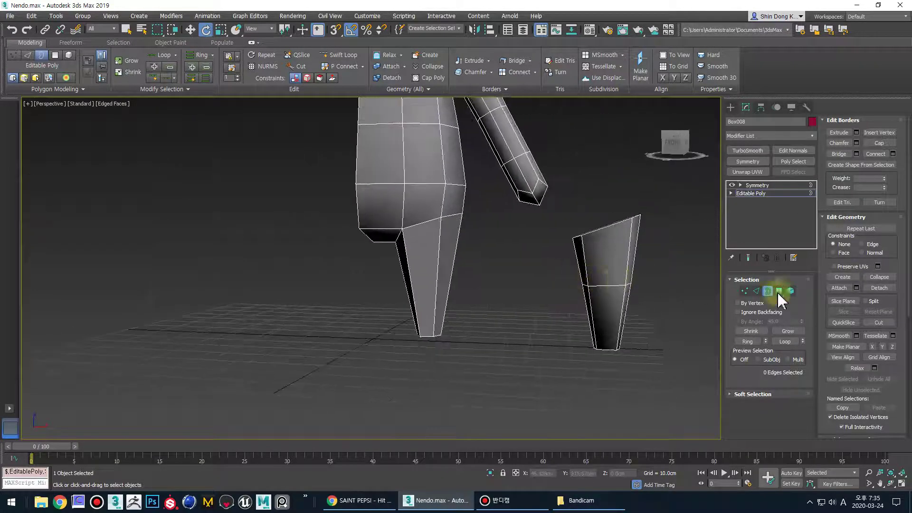
pyautogui.click(790, 290)
pyautogui.click(611, 265)
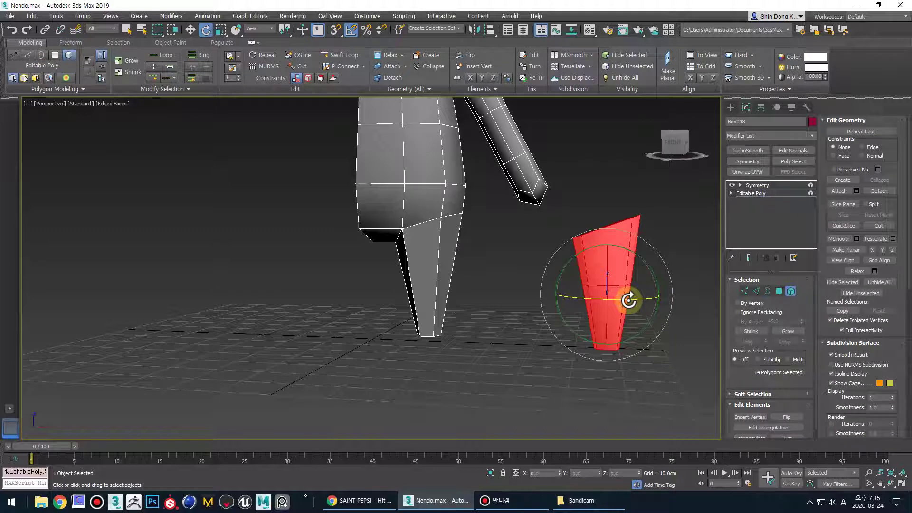
pyautogui.press('Delete')
# - Select the open border at the lower end of the body's leg and cap it
pyautogui.scroll(5, 483, 283)
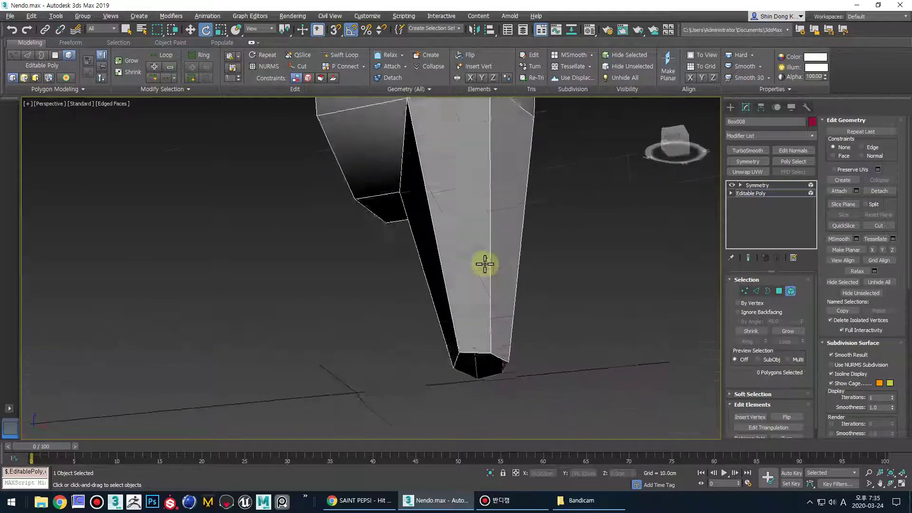
pyautogui.scroll(-5, 484, 264)
pyautogui.press('3')
pyautogui.click(499, 317)
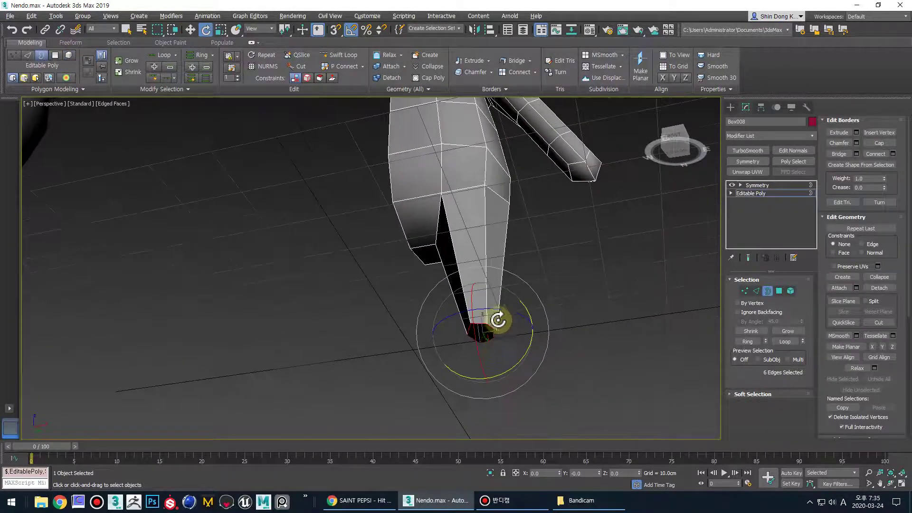
pyautogui.keyDown('alt'); pyautogui.moveTo(498, 320); pyautogui.dragTo(429, 240, button='middle'); pyautogui.keyUp('alt')
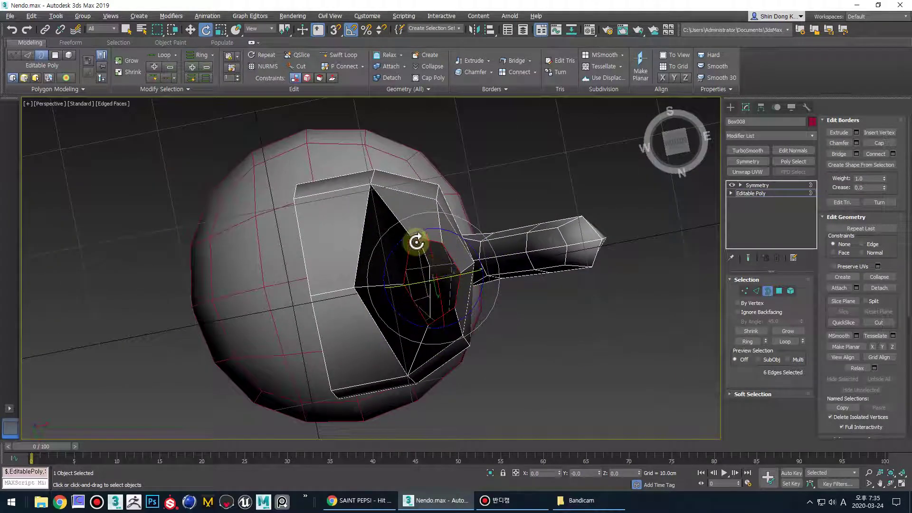
pyautogui.keyDown('alt'); pyautogui.moveTo(447, 287); pyautogui.dragTo(546, 297, button='middle'); pyautogui.keyUp('alt')
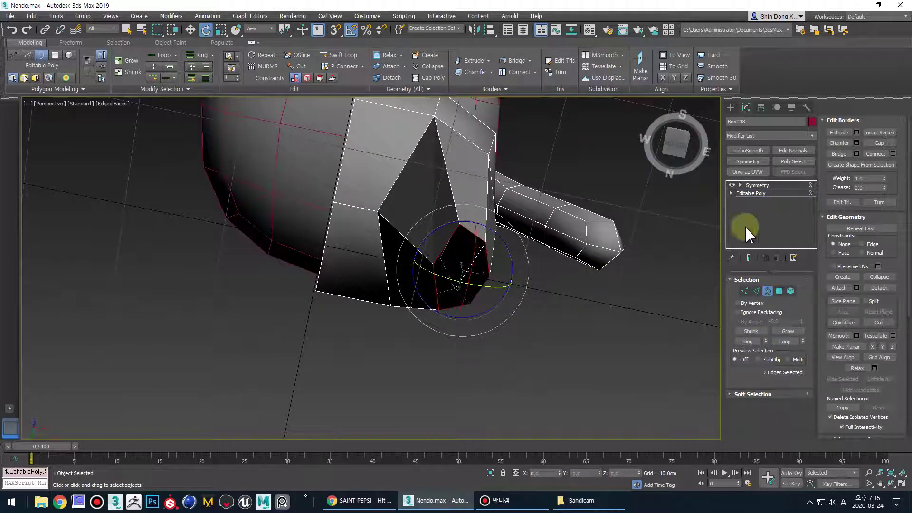
pyautogui.click(879, 144)
pyautogui.keyDown('alt'); pyautogui.moveTo(551, 306); pyautogui.dragTo(510, 302, button='middle'); pyautogui.keyUp('alt')
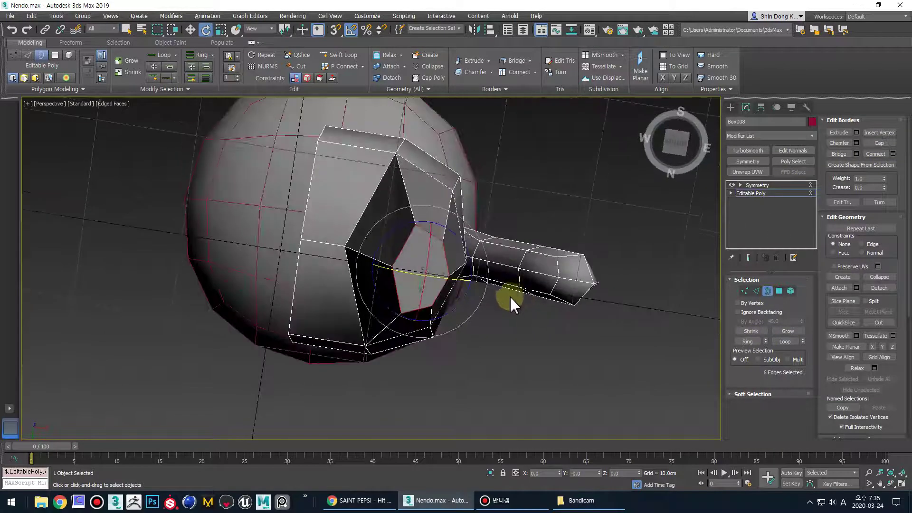
# - Try connecting two opposite corner vertices across the leg's bottom cap with an edge
pyautogui.press('4')
pyautogui.press('q')
pyautogui.click(434, 271)
pyautogui.keyDown('alt'); pyautogui.moveTo(480, 337); pyautogui.dragTo(519, 244, button='middle'); pyautogui.keyUp('alt')
pyautogui.scroll(4, 520, 328)
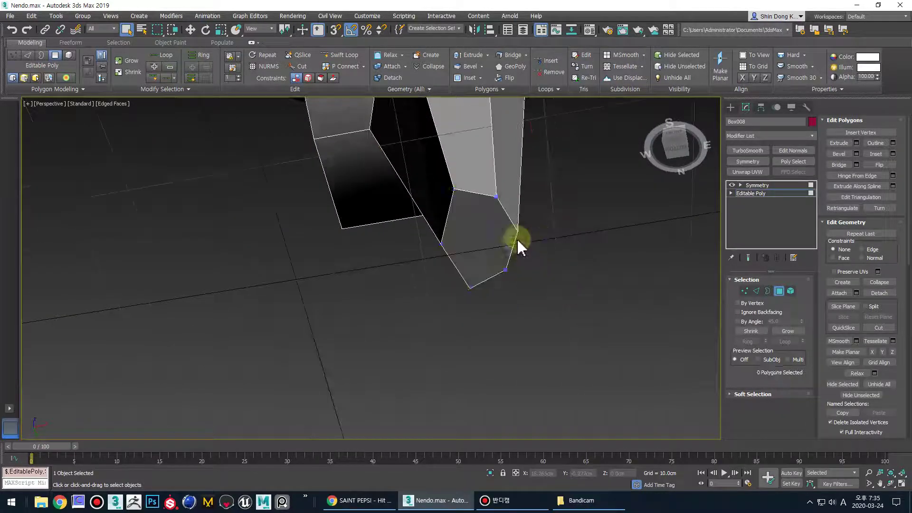
pyautogui.press('1')
pyautogui.click(517, 233)
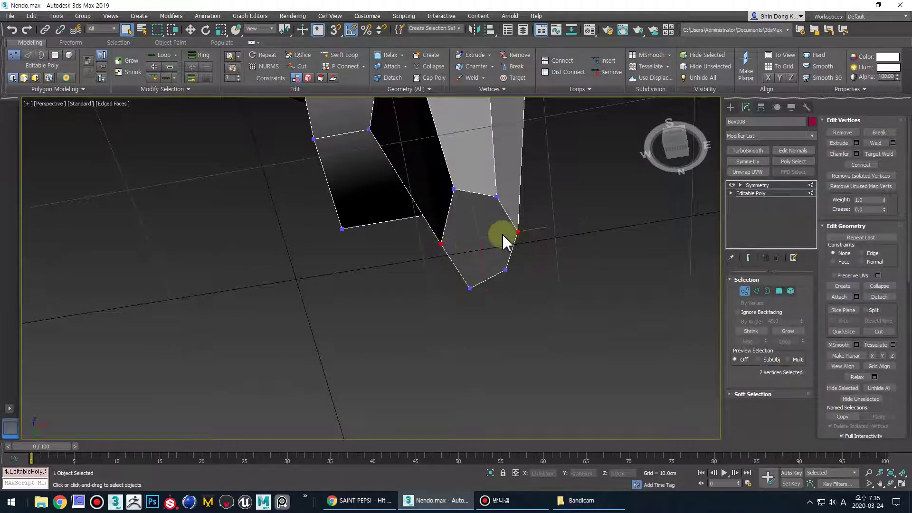
pyautogui.click(861, 164)
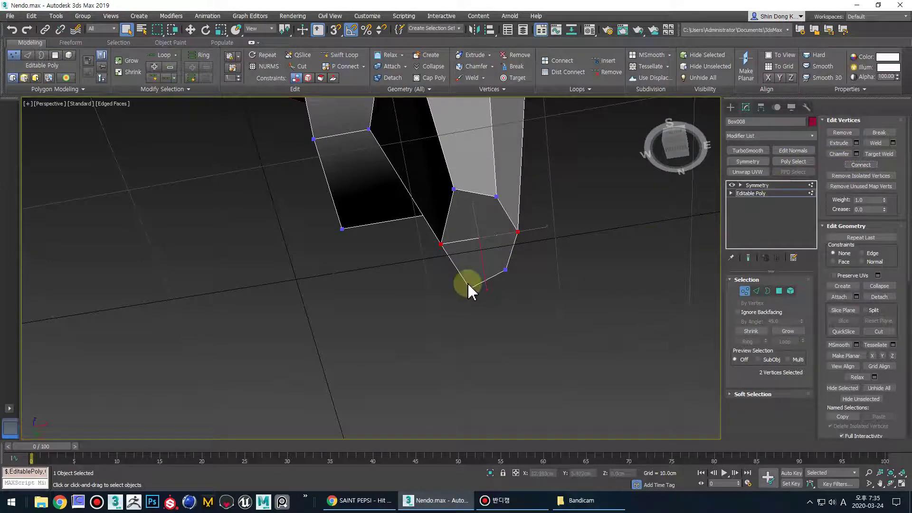
# - Turn the leg's bottom cap polygon into a regular hexagon with GeoPoly and leave polygon editing
pyautogui.press('4')
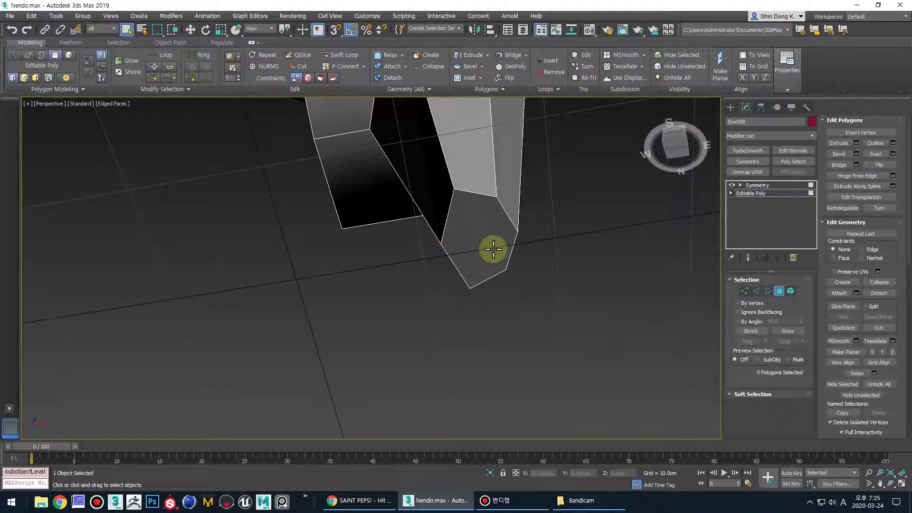
pyautogui.click(493, 249)
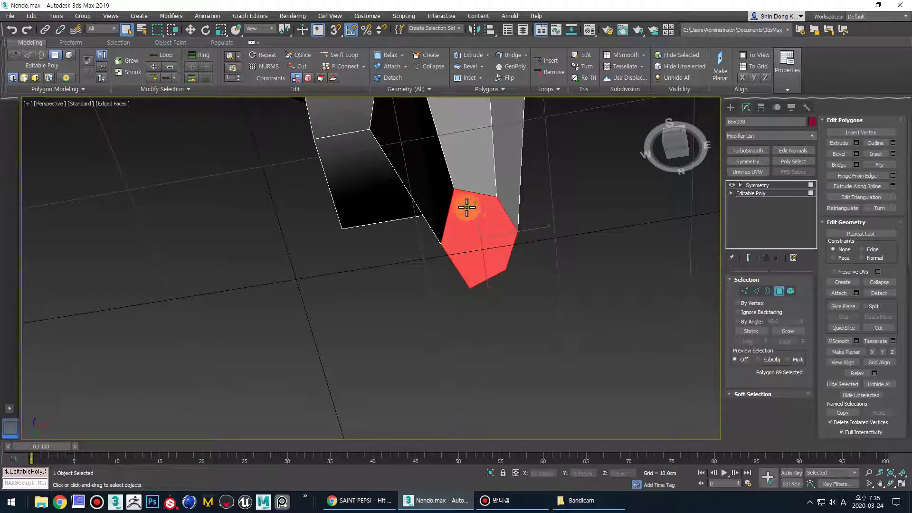
pyautogui.click(514, 67)
pyautogui.click(484, 242)
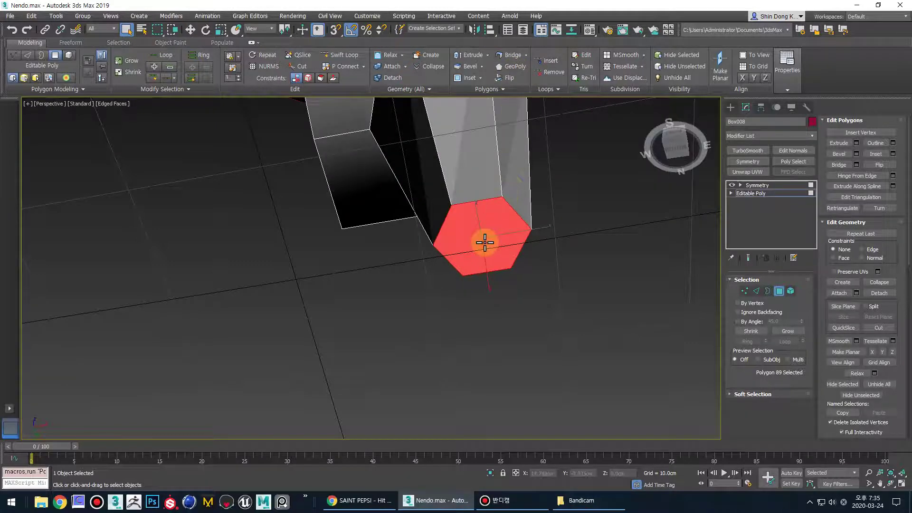
pyautogui.moveTo(501, 279); pyautogui.dragTo(336, 346, button='middle')
pyautogui.scroll(-5, 510, 287)
pyautogui.click(779, 292)
# - Create a cylinder about 11.1 cm in radius and 32.4 cm high beside the character, with 12 sides
pyautogui.keyDown('alt'); pyautogui.moveTo(462, 326); pyautogui.dragTo(451, 323, button='middle'); pyautogui.keyUp('alt')
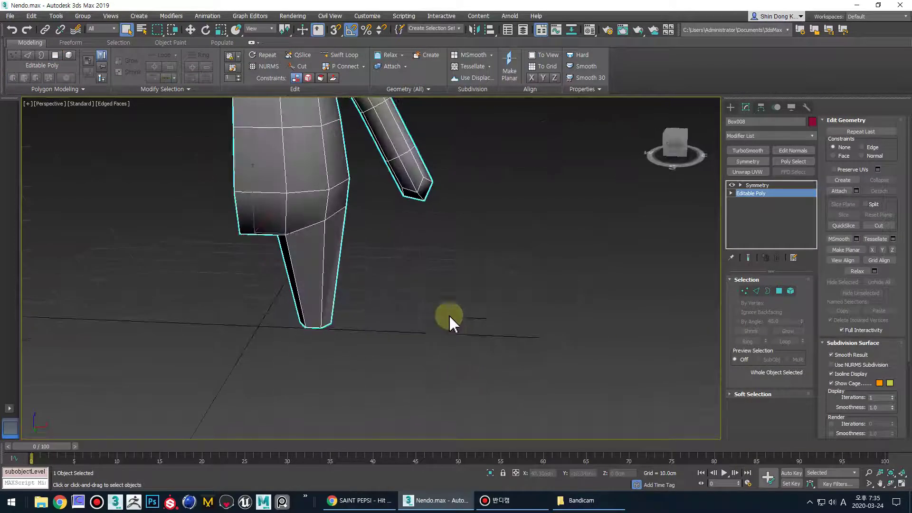
pyautogui.click(730, 108)
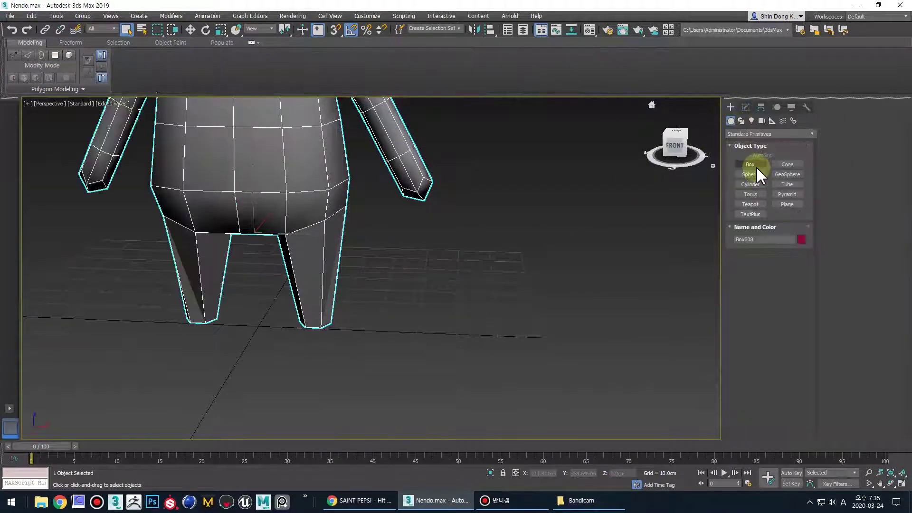
pyautogui.click(752, 185)
pyautogui.moveTo(499, 327); pyautogui.dragTo(509, 340)
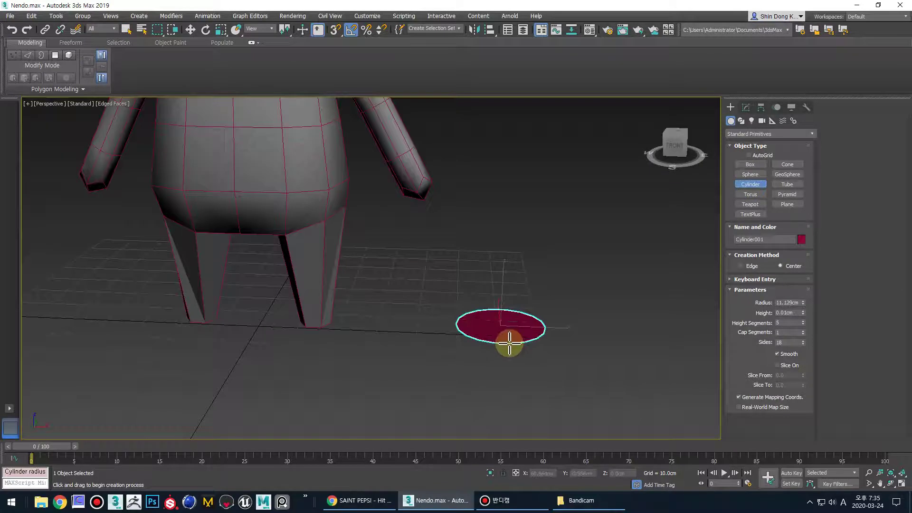
pyautogui.click(517, 209)
pyautogui.moveTo(528, 329); pyautogui.dragTo(500, 290, button='middle')
pyautogui.scroll(3, 461, 285)
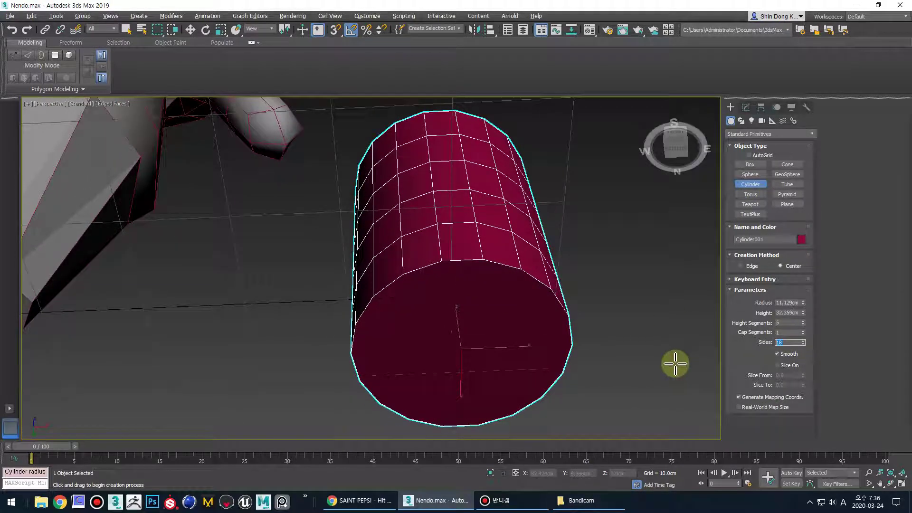
pyautogui.write('12')
pyautogui.press('Return')
# - Finish creating the cylinder and convert it to an Editable Poly
pyautogui.rightClick(486, 278)
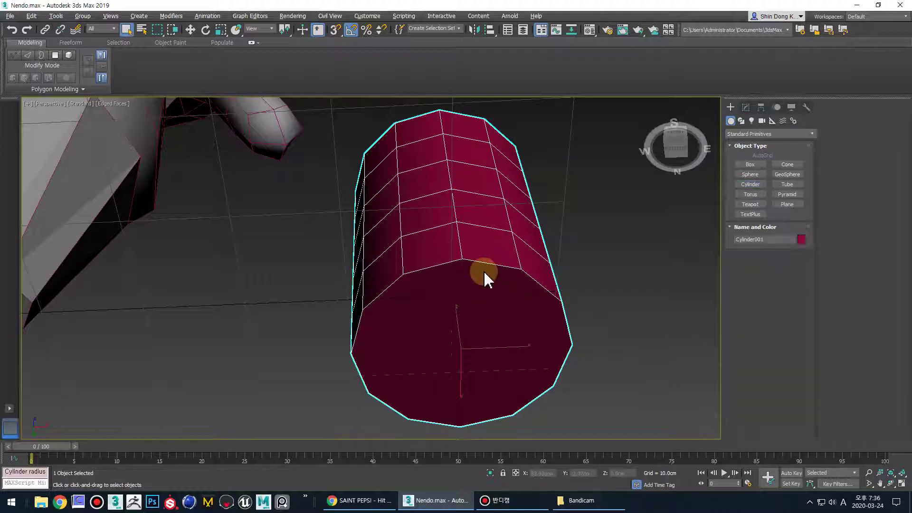
pyautogui.rightClick(481, 260)
pyautogui.click(586, 363)
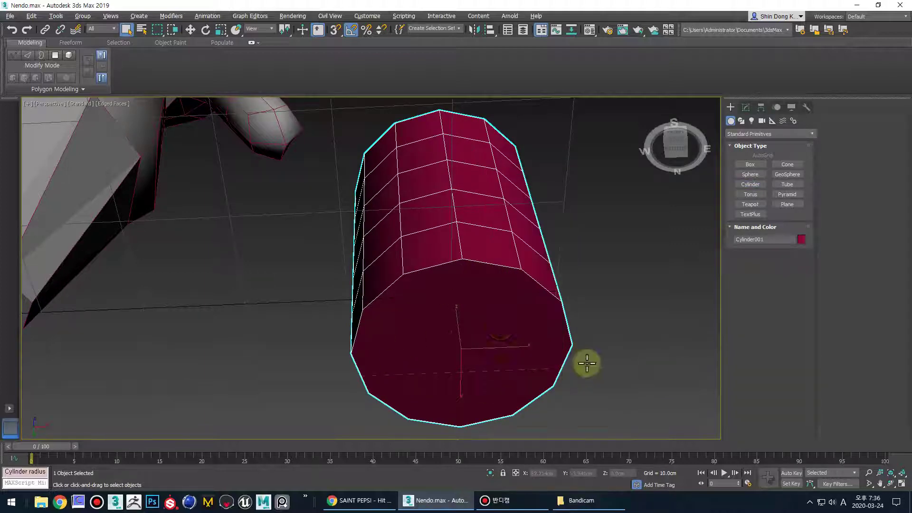
pyautogui.keyDown('alt'); pyautogui.moveTo(499, 298); pyautogui.dragTo(501, 306); pyautogui.keyUp('alt')
# - Move two neighbouring vertices on the cylinder's bottom rim inward to start distorting its round outline
pyautogui.press('1')
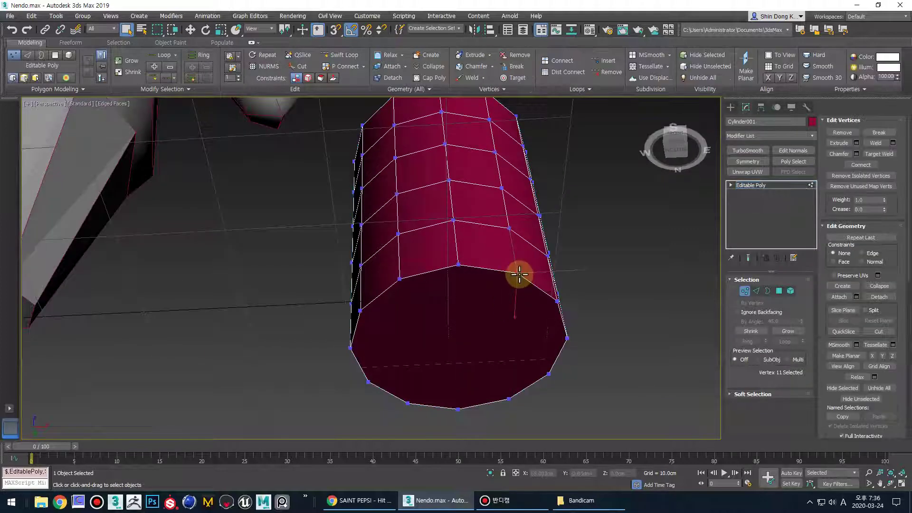
pyautogui.keyDown('alt'); pyautogui.moveTo(519, 274); pyautogui.dragTo(522, 278, button='middle'); pyautogui.keyUp('alt')
pyautogui.press('w')
pyautogui.moveTo(532, 288); pyautogui.dragTo(526, 309)
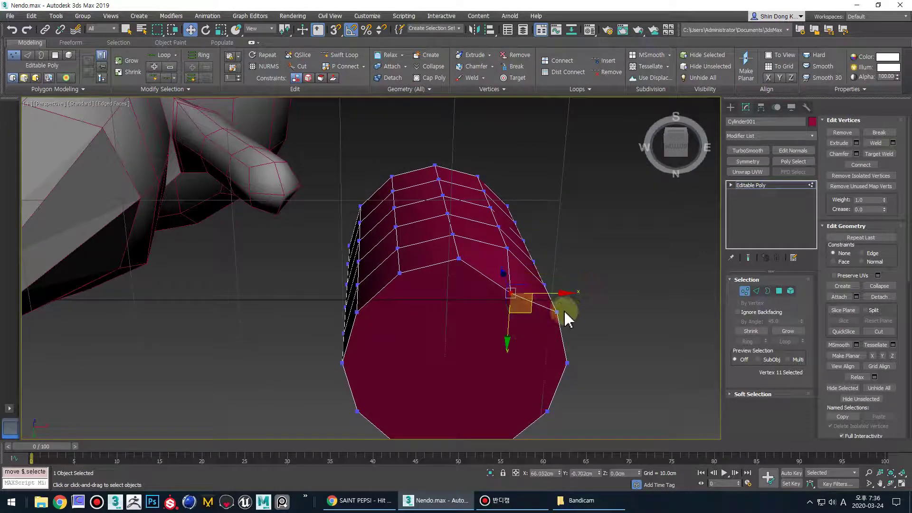
pyautogui.click(557, 313)
pyautogui.keyDown('alt'); pyautogui.moveTo(558, 345); pyautogui.dragTo(531, 325, button='middle'); pyautogui.keyUp('alt')
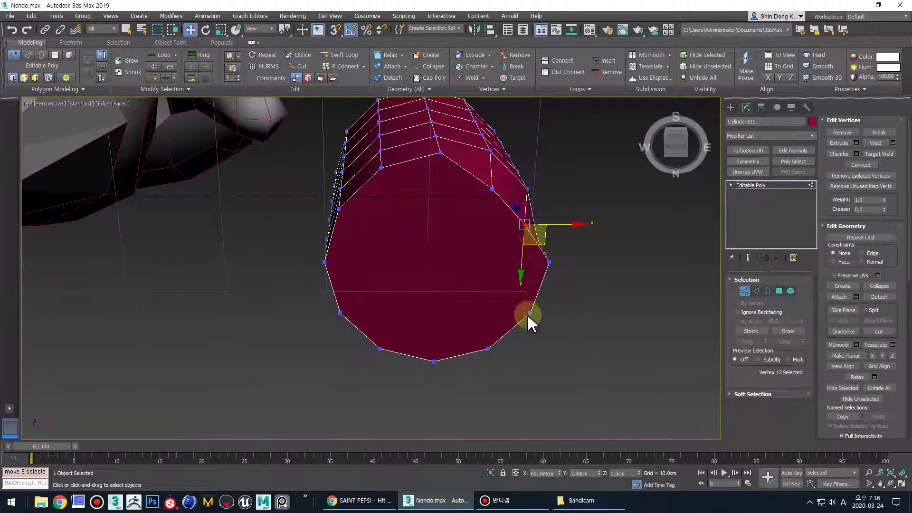
# - Move three more pairs of bottom rim vertices inward, shaping the cylinder's cap into an uneven diamond
pyautogui.click(531, 314)
pyautogui.keyDown('ctrl'); pyautogui.click(489, 350); pyautogui.keyUp('ctrl')
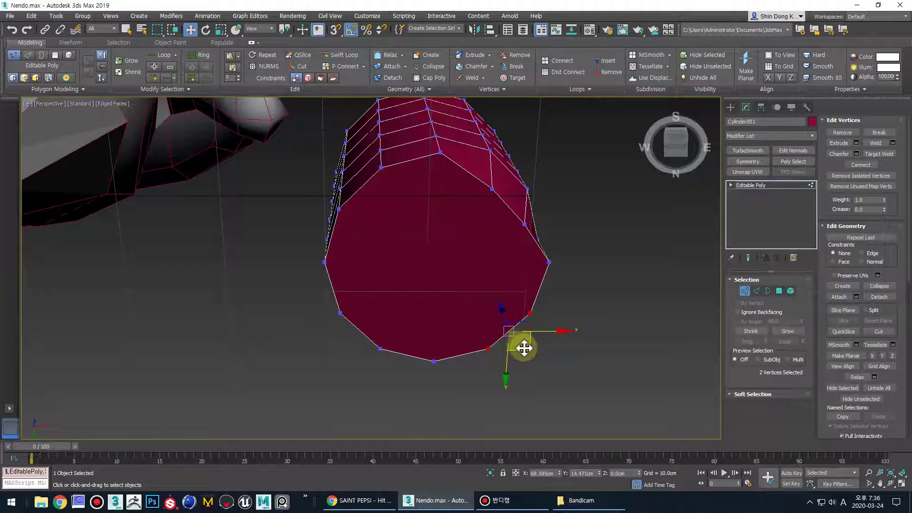
pyautogui.moveTo(524, 348); pyautogui.dragTo(513, 331)
pyautogui.click(379, 348)
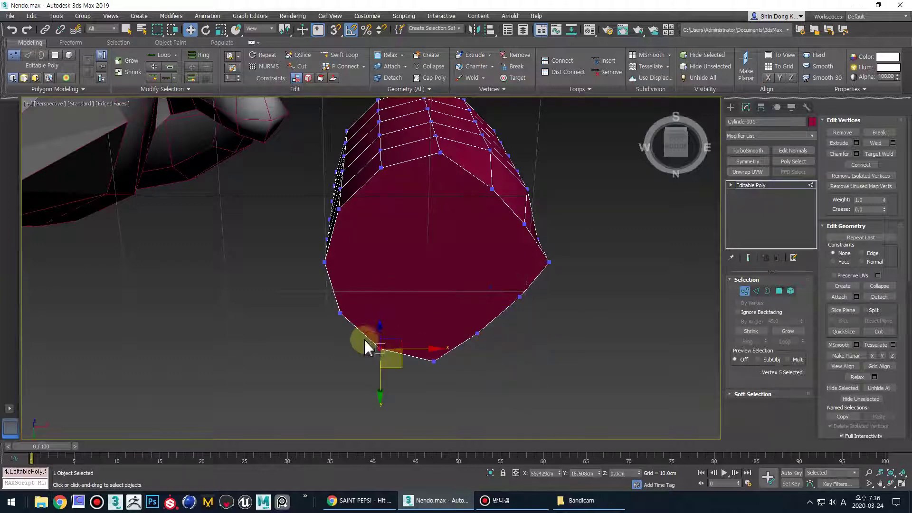
pyautogui.keyDown('ctrl'); pyautogui.click(340, 313); pyautogui.keyUp('ctrl')
pyautogui.moveTo(391, 341); pyautogui.dragTo(393, 330)
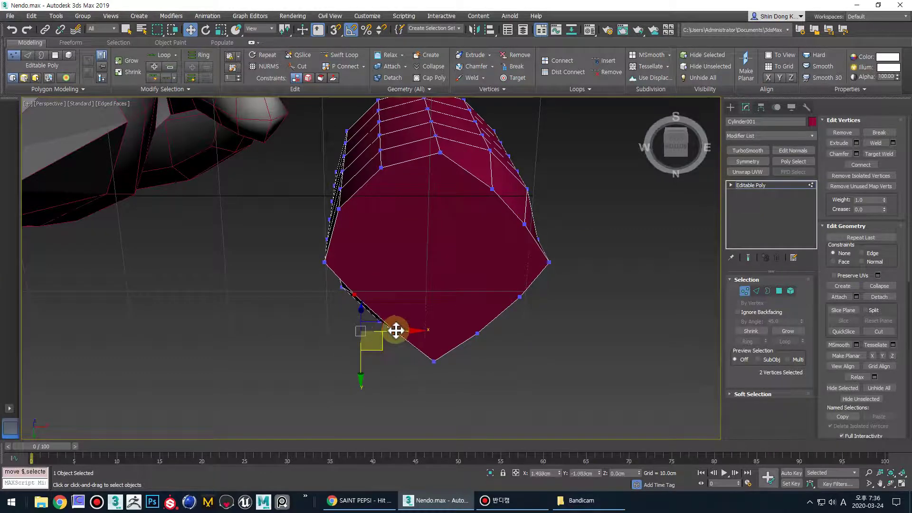
pyautogui.click(340, 209)
pyautogui.keyDown('ctrl'); pyautogui.click(381, 169); pyautogui.keyUp('ctrl')
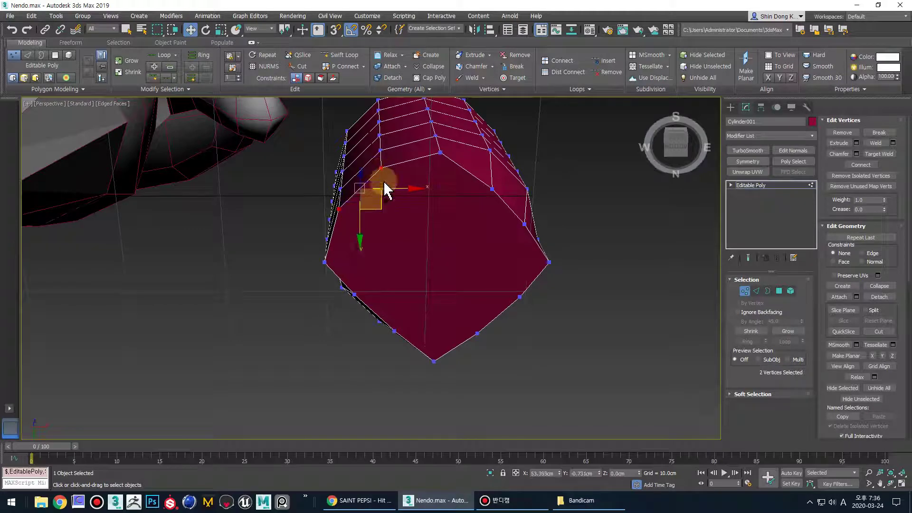
pyautogui.moveTo(388, 214); pyautogui.dragTo(402, 228)
pyautogui.click(533, 335)
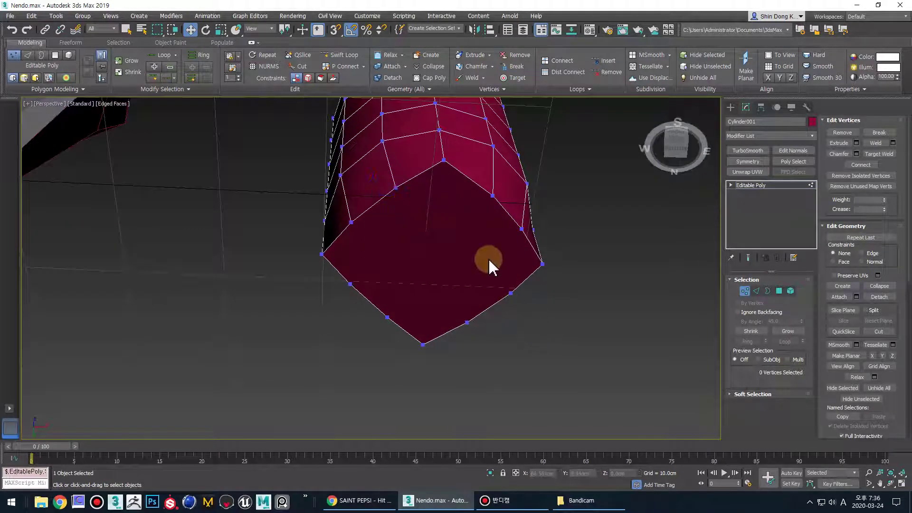
# - Select the distorted bottom cap polygon and regularize its outline with GeoPoly
pyautogui.press('4')
pyautogui.click(463, 261)
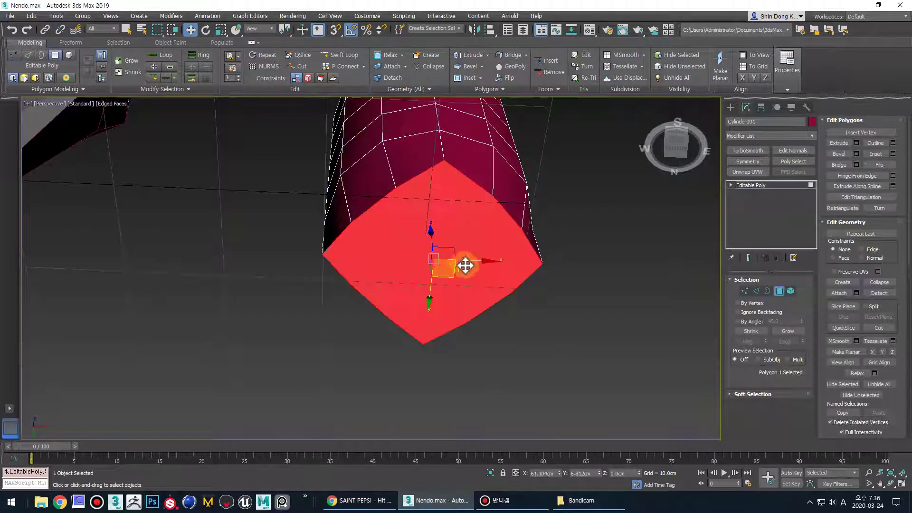
pyautogui.moveTo(464, 264); pyautogui.dragTo(496, 283, button='middle')
pyautogui.press('q')
pyautogui.click(512, 67)
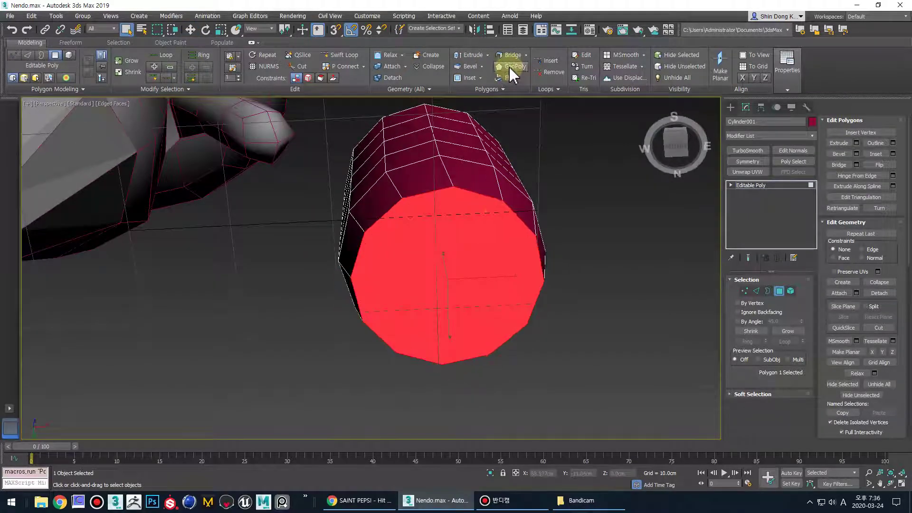
# - Rotate the cylinder's bottom cap polygon about 5.5 degrees around the Z axis to line up its corners
pyautogui.moveTo(497, 217)
pyautogui.keyDown('alt'); pyautogui.mouseDown(button='middle')
pyautogui.moveTo(493, 196)
pyautogui.moveTo(485, 305)
pyautogui.moveTo(490, 222)
pyautogui.mouseUp(button='middle'); pyautogui.keyUp('alt')
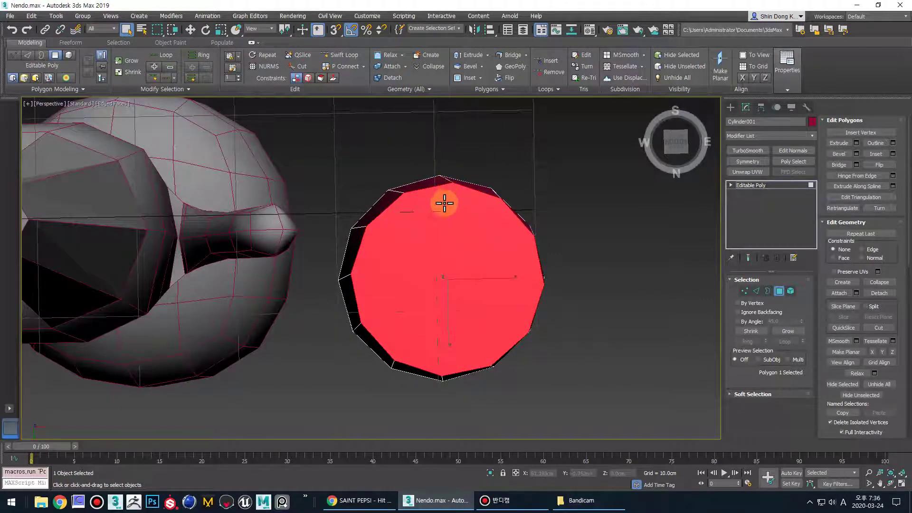
pyautogui.keyDown('alt'); pyautogui.moveTo(444, 204); pyautogui.dragTo(400, 179, button='middle'); pyautogui.keyUp('alt')
pyautogui.press('e')
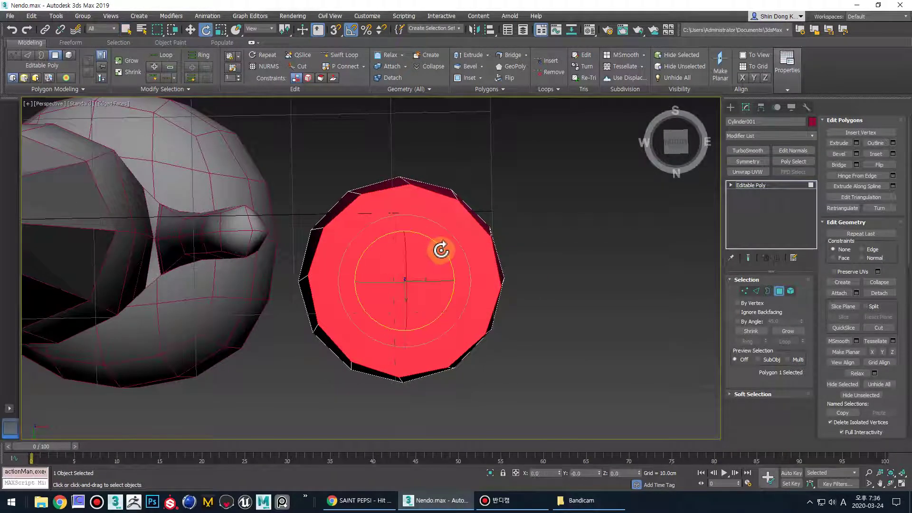
pyautogui.moveTo(443, 251); pyautogui.dragTo(444, 243)
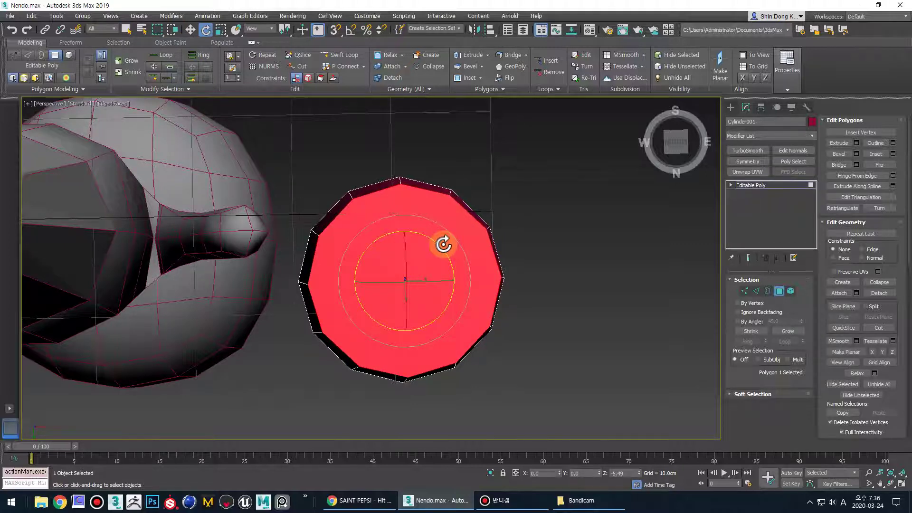
# - Select the ring of 12 vertical edges around the cylinder's bottom segment and inspect the regularized bottom cap
pyautogui.click(523, 237)
pyautogui.keyDown('alt'); pyautogui.moveTo(519, 234); pyautogui.dragTo(540, 309, button='middle'); pyautogui.keyUp('alt')
pyautogui.press('2')
pyautogui.press('q')
pyautogui.click(488, 293)
pyautogui.hotkey('alt', 'r')
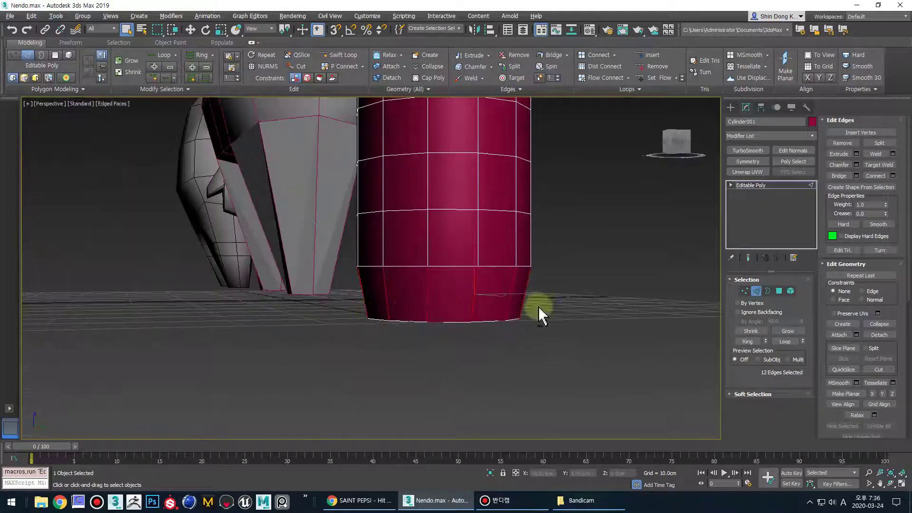
pyautogui.keyDown('alt'); pyautogui.moveTo(369, 297); pyautogui.dragTo(475, 261, button='middle'); pyautogui.keyUp('alt')
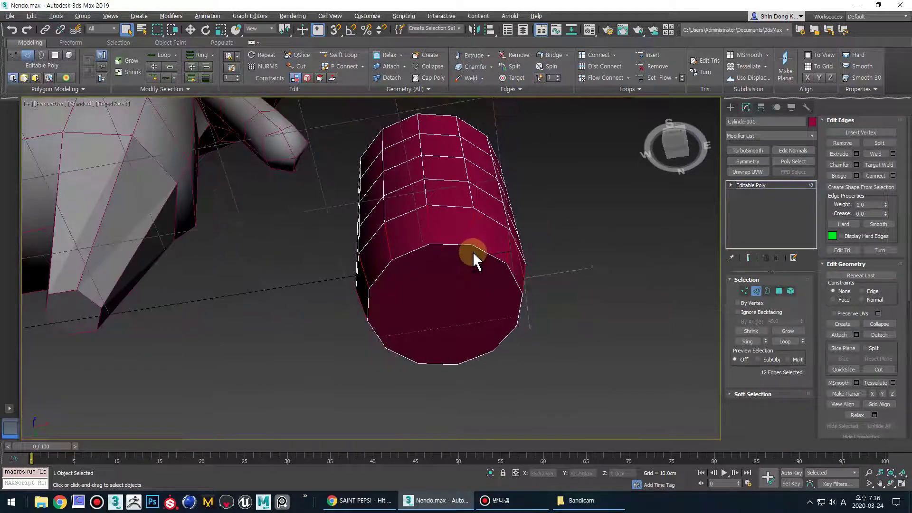
pyautogui.keyDown('alt'); pyautogui.moveTo(483, 358); pyautogui.dragTo(493, 270, button='middle'); pyautogui.keyUp('alt')
pyautogui.scroll(1, 466, 267)
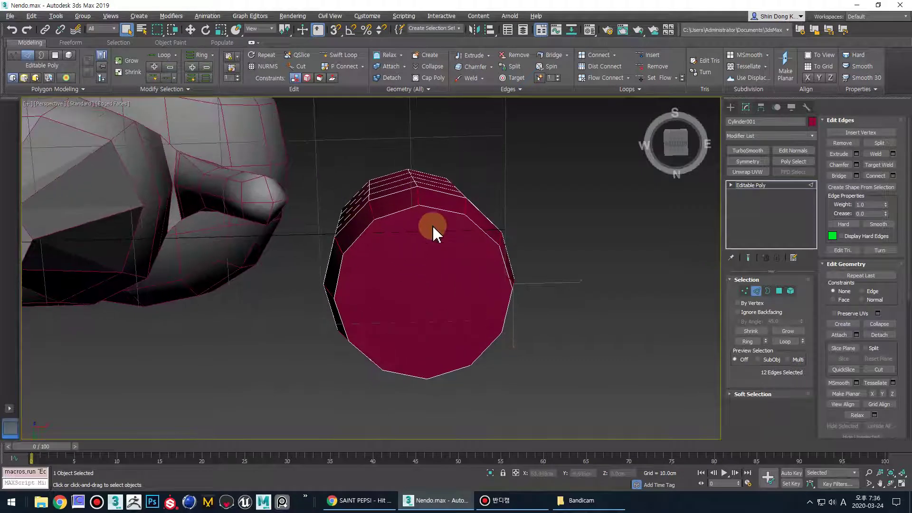
pyautogui.moveTo(433, 237); pyautogui.dragTo(490, 241, button='middle')
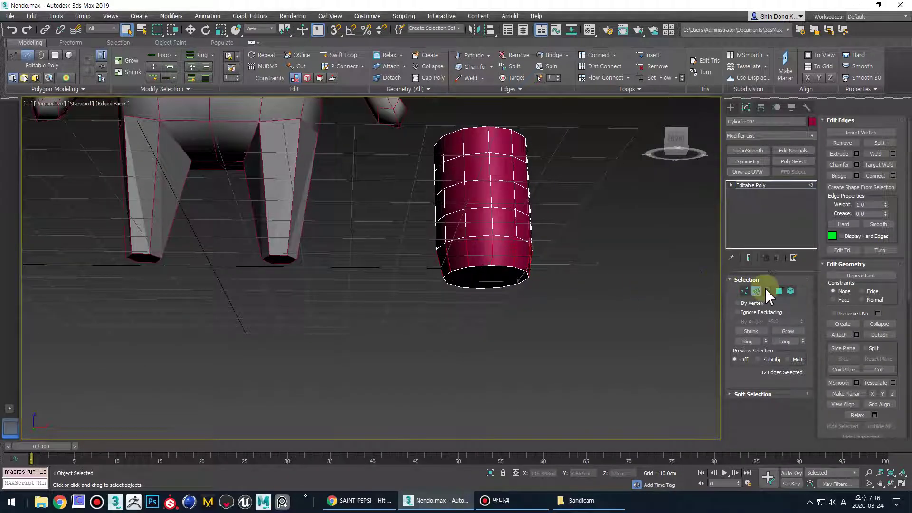
# - Delete the practice cylinder and select the character's body
pyautogui.click(755, 292)
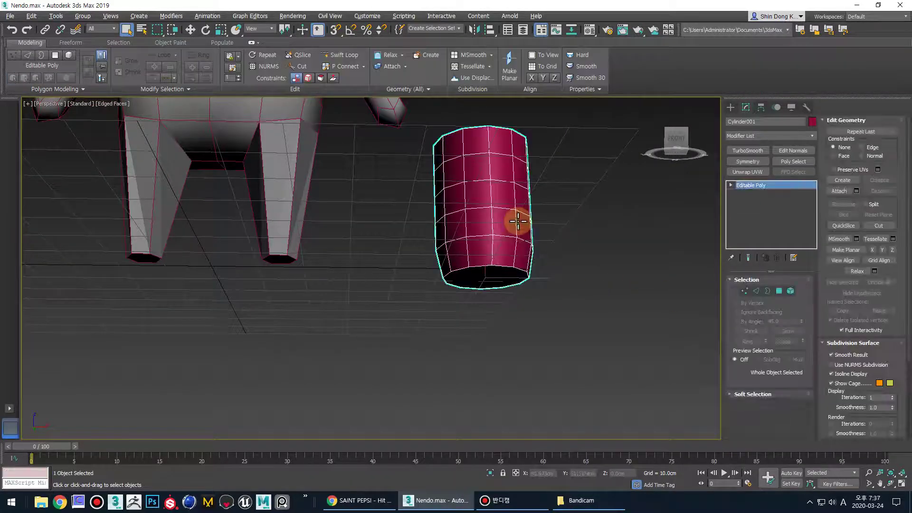
pyautogui.press('Delete')
pyautogui.click(296, 173)
pyautogui.moveTo(295, 173); pyautogui.dragTo(498, 309, button='middle')
pyautogui.scroll(-3, 515, 308)
pyautogui.scroll(3, 508, 273)
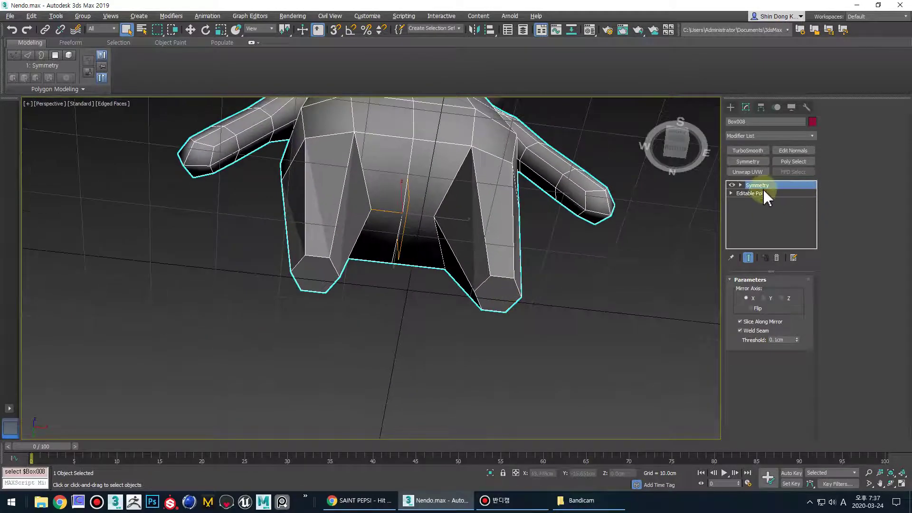
# - Go to the body's Editable Poly level beneath Symmetry and display the mirrored end result
pyautogui.click(762, 193)
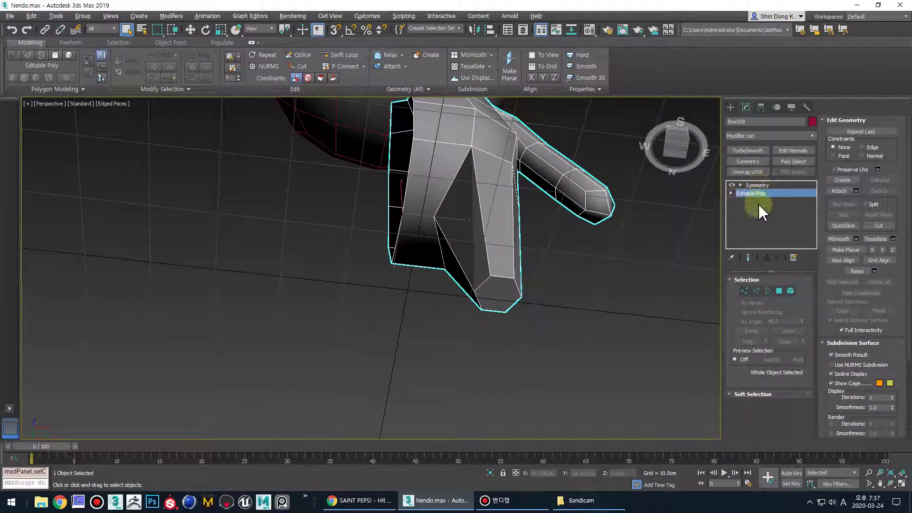
pyautogui.keyDown('alt'); pyautogui.moveTo(549, 295); pyautogui.dragTo(567, 330, button='middle'); pyautogui.keyUp('alt')
pyautogui.scroll(-3, 547, 291)
pyautogui.keyDown('alt'); pyautogui.moveTo(589, 271); pyautogui.dragTo(622, 260, button='middle'); pyautogui.keyUp('alt')
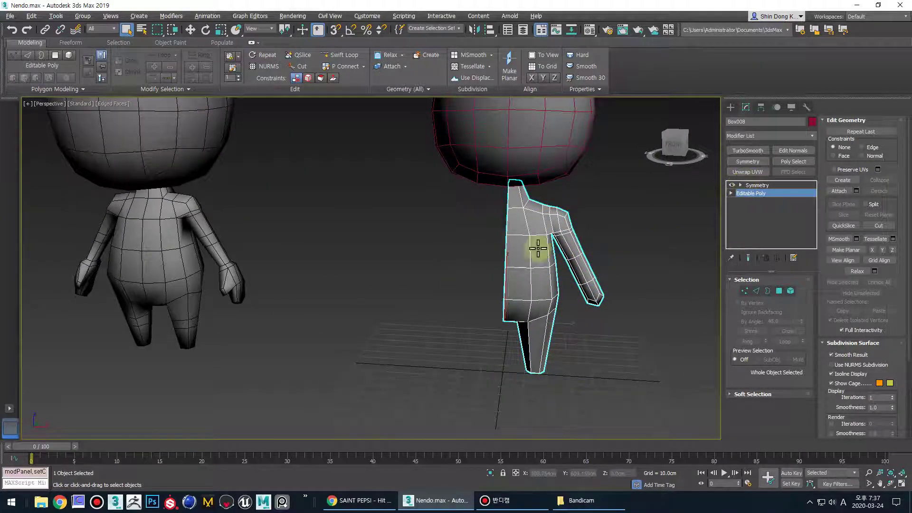
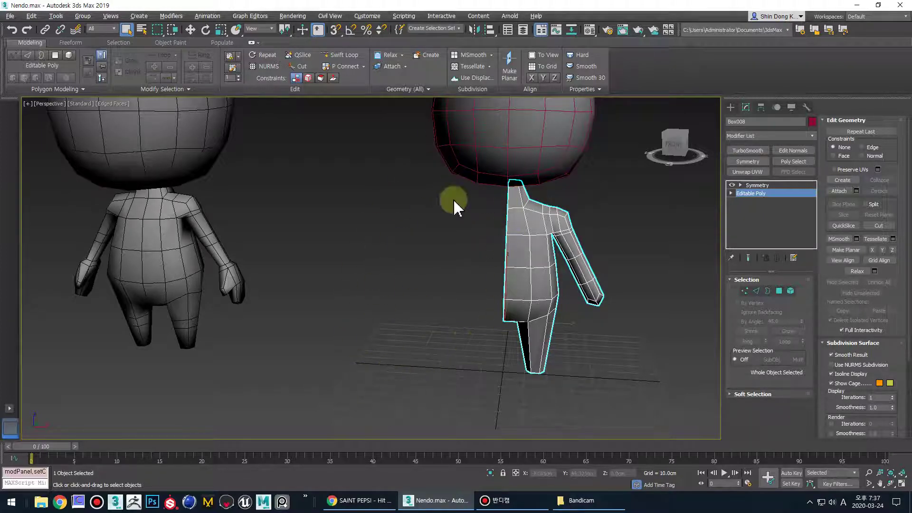
pyautogui.click(748, 258)
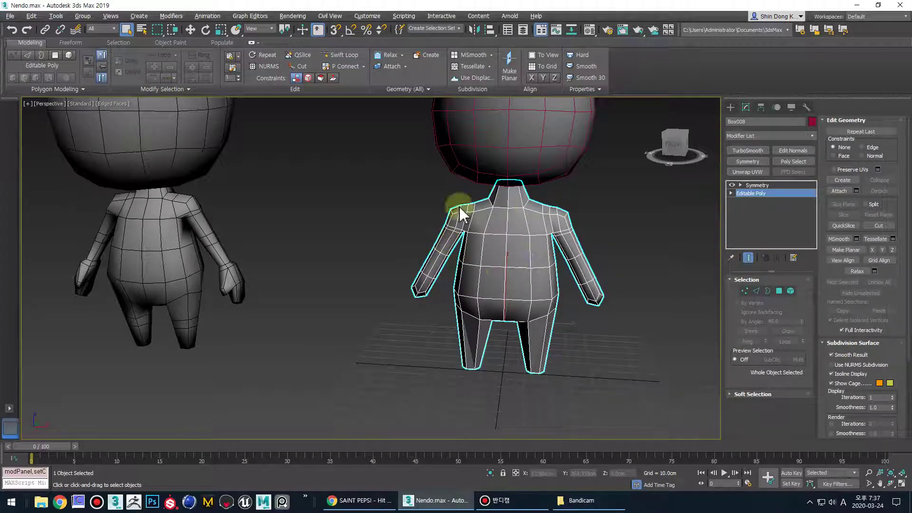
pyautogui.keyDown('alt'); pyautogui.moveTo(460, 213); pyautogui.dragTo(545, 306, button='middle'); pyautogui.keyUp('alt')
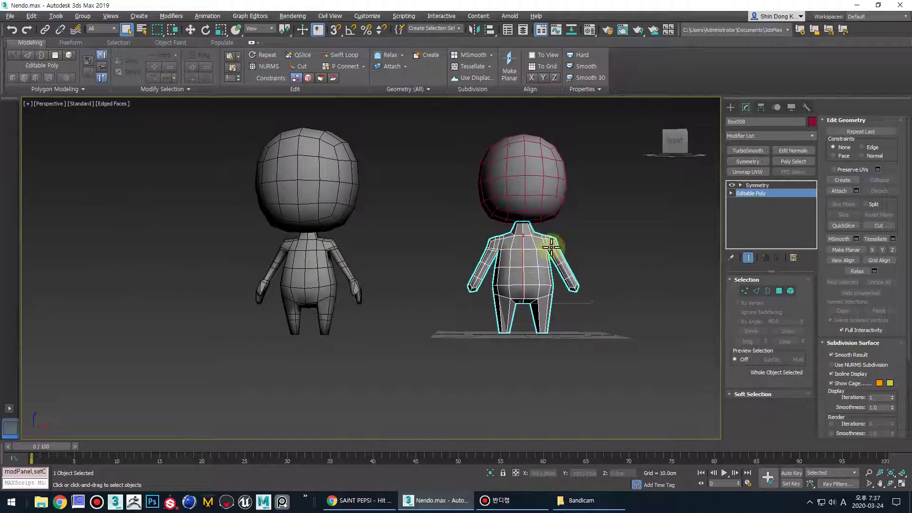
pyautogui.moveTo(551, 246); pyautogui.dragTo(503, 261, button='middle')
pyautogui.scroll(5, 502, 240)
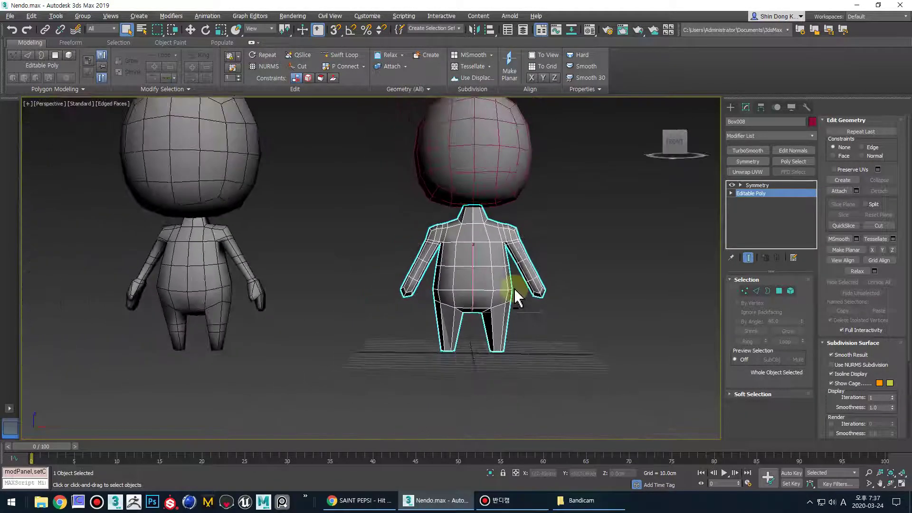
# - Add an FFD 2x2x2 modifier to the body between Editable Poly and Symmetry
pyautogui.click(812, 135)
pyautogui.click(758, 456)
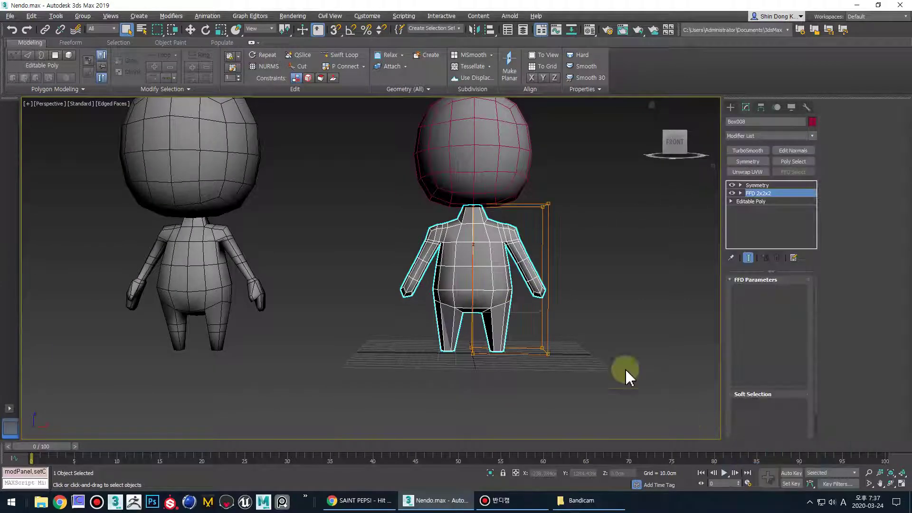
pyautogui.moveTo(636, 266); pyautogui.dragTo(655, 228, button='middle')
# - Move the FFD lattice's upper outer control points inward along X to narrow the body's shoulders
pyautogui.click(766, 201)
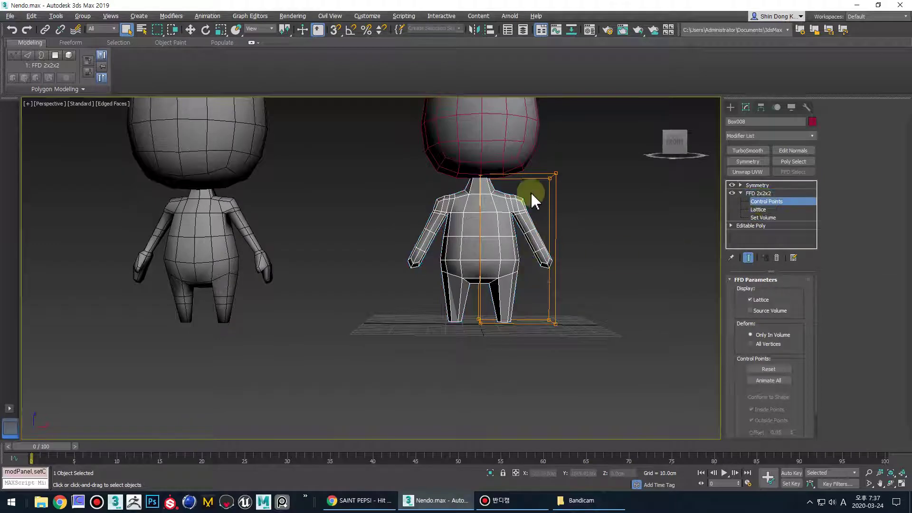
pyautogui.press('w')
pyautogui.moveTo(587, 178); pyautogui.dragTo(570, 180)
pyautogui.moveTo(399, 264); pyautogui.dragTo(337, 251, button='middle')
pyautogui.scroll(1, 445, 234)
pyautogui.scroll(1, 445, 240)
pyautogui.rightClick(445, 240)
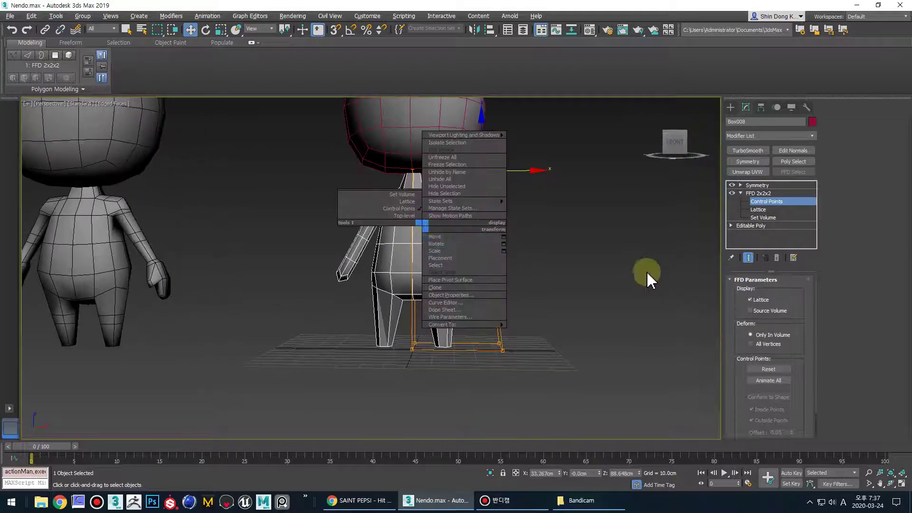
pyautogui.click(747, 194)
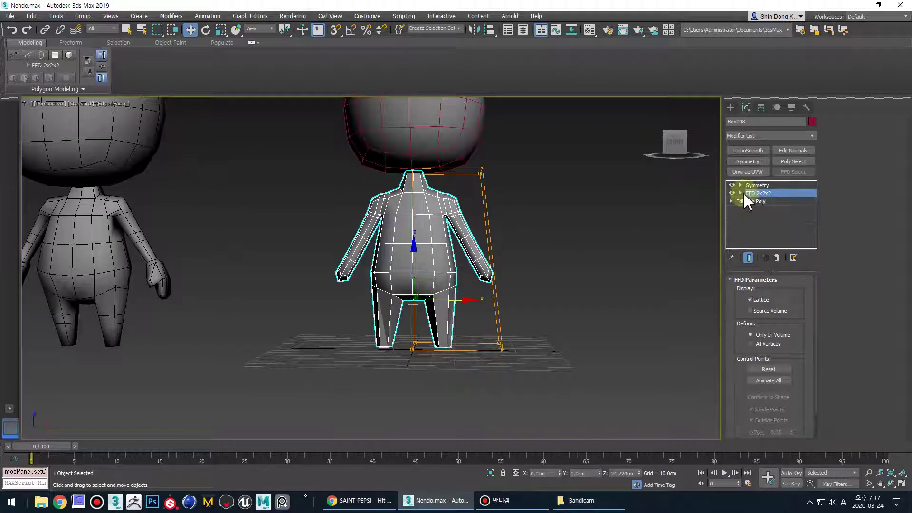
# - Turn off the body's Symmetry modifier so only the modelled half is displayed
pyautogui.click(750, 185)
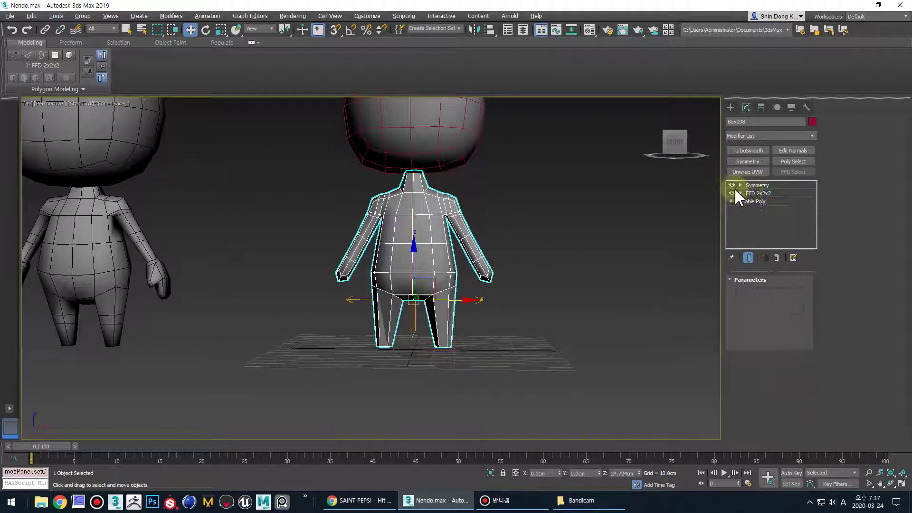
pyautogui.click(732, 185)
pyautogui.click(733, 186)
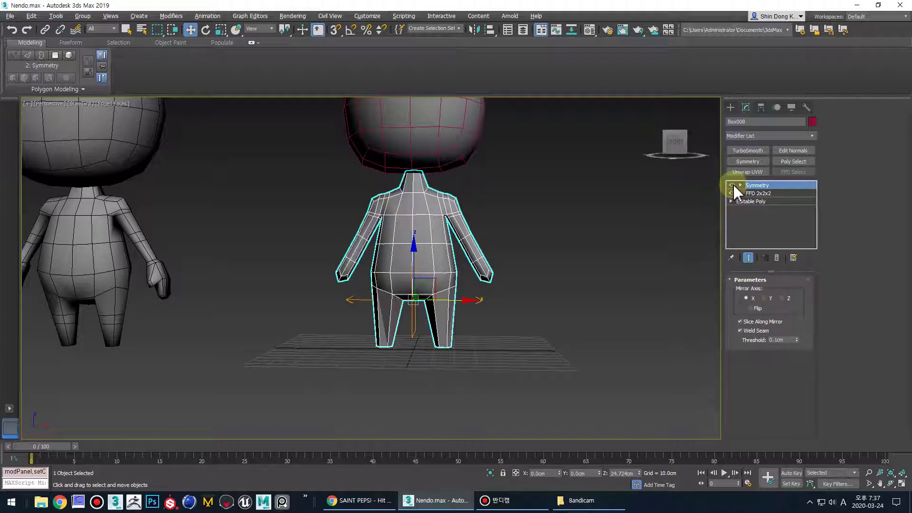
pyautogui.click(733, 185)
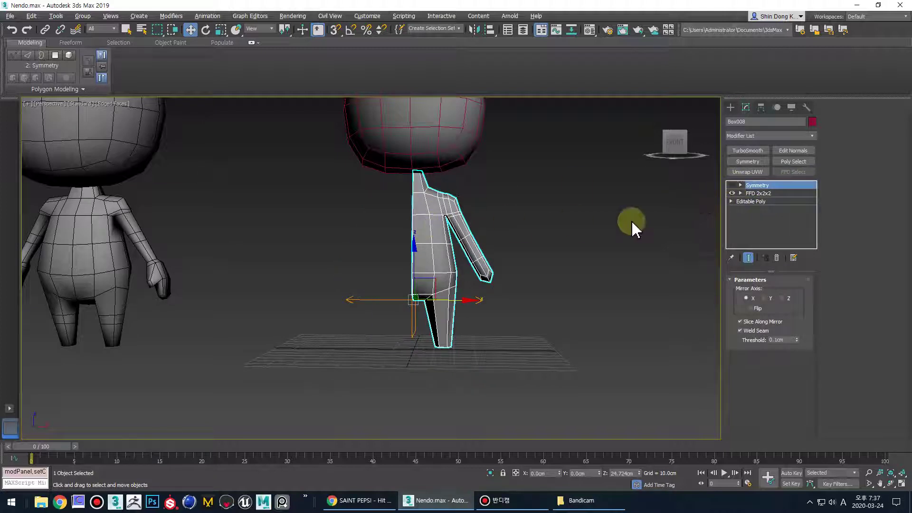
# - Collapse the FFD 2x2x2 modifier into the body's Editable Poly, keeping Symmetry above it
pyautogui.click(758, 194)
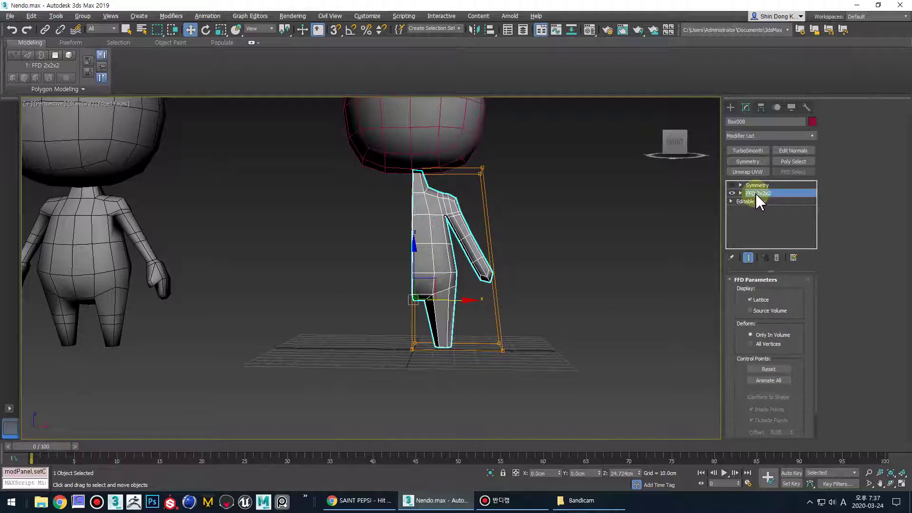
pyautogui.rightClick(759, 202)
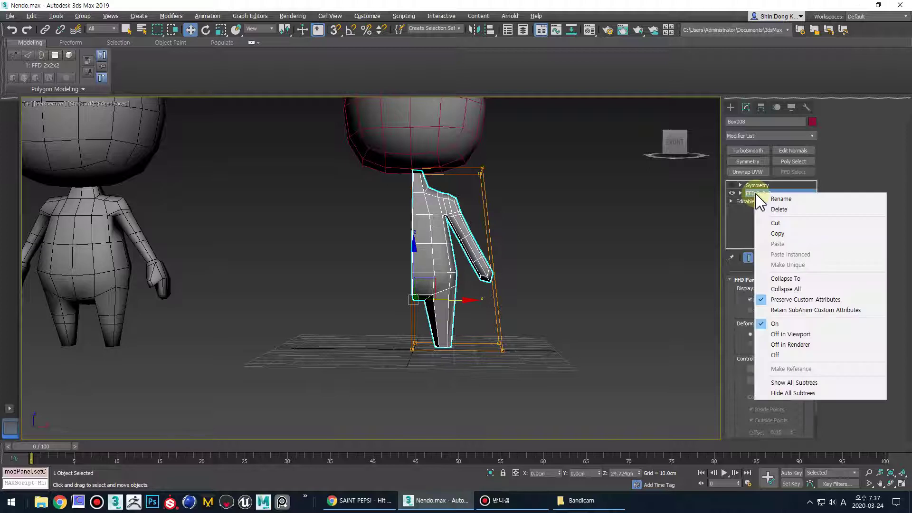
pyautogui.click(781, 279)
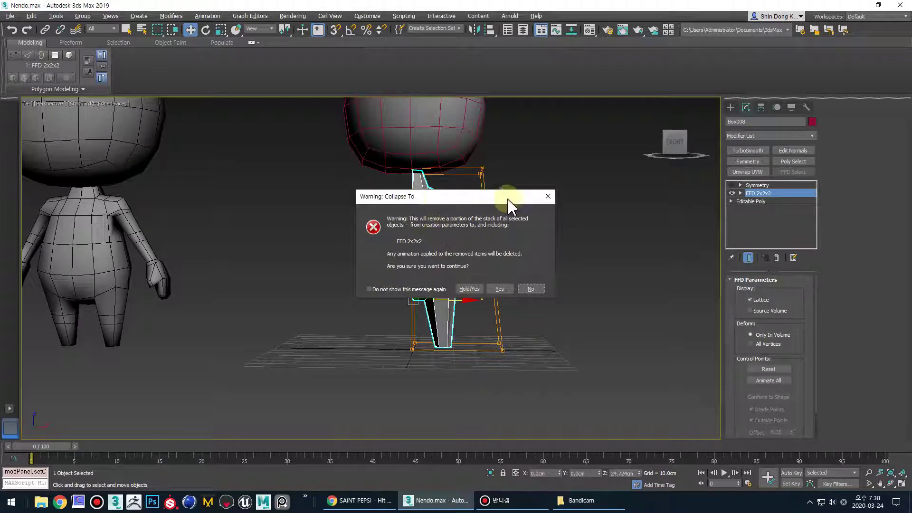
pyautogui.moveTo(508, 205); pyautogui.dragTo(665, 221)
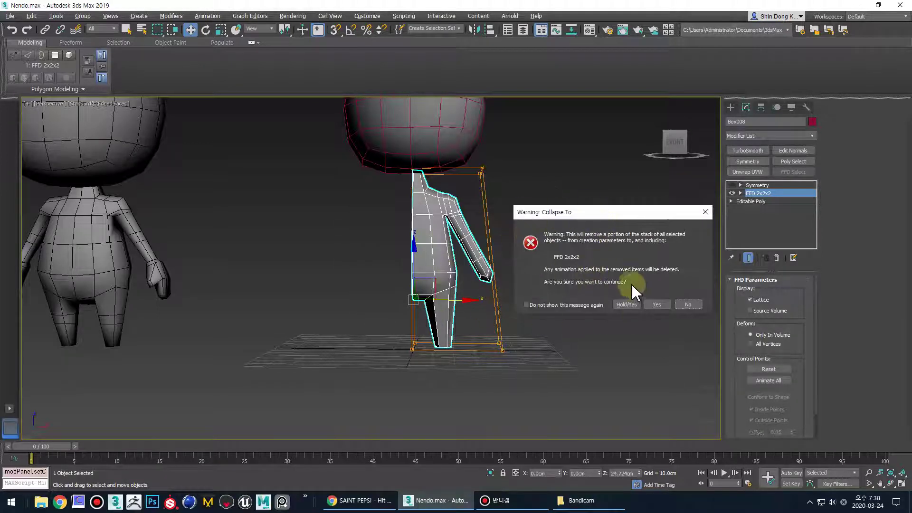
pyautogui.click(655, 305)
pyautogui.scroll(5, 532, 297)
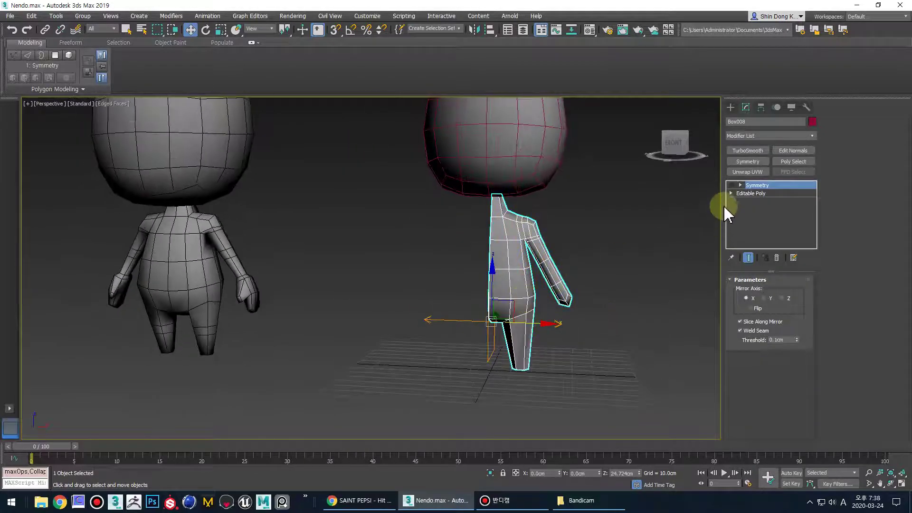
# - Turn the body's Symmetry modifier back on to display both halves
pyautogui.click(731, 185)
pyautogui.moveTo(474, 341); pyautogui.dragTo(505, 265, button='middle')
pyautogui.keyDown('alt'); pyautogui.moveTo(504, 265); pyautogui.dragTo(505, 295, button='middle'); pyautogui.keyUp('alt')
pyautogui.scroll(2, 517, 278)
pyautogui.scroll(-2, 517, 285)
pyautogui.moveTo(521, 326); pyautogui.dragTo(519, 311, button='middle')
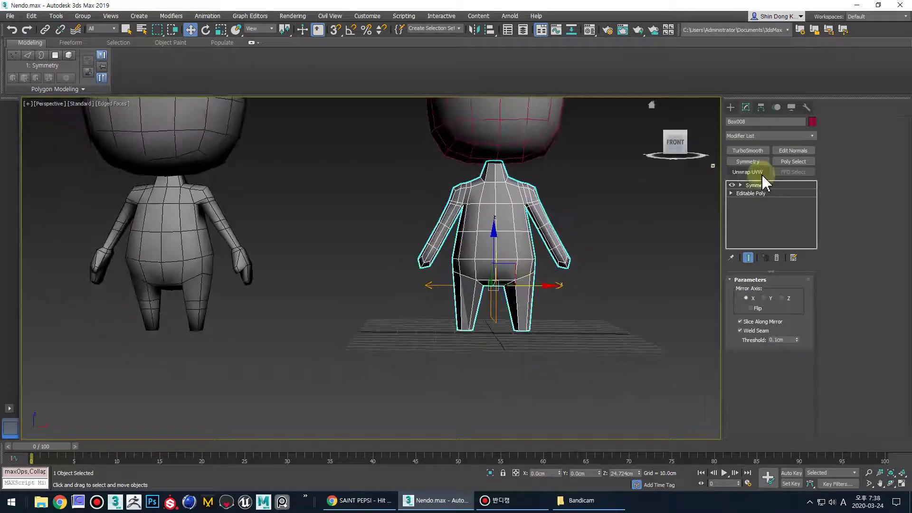
# - Select the six vertices at the leg's lower end and move them about 2.7 cm inward along X
pyautogui.click(759, 193)
pyautogui.press('1')
pyautogui.click(749, 258)
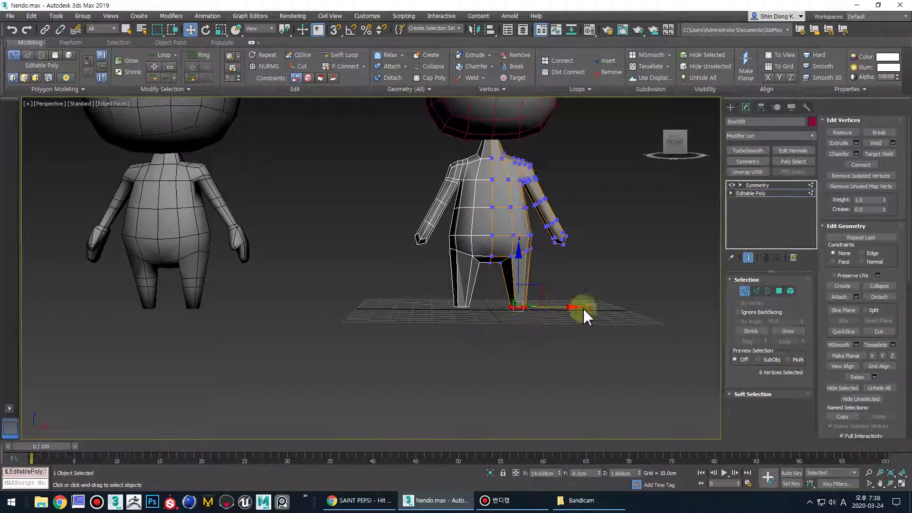
pyautogui.moveTo(567, 310); pyautogui.dragTo(562, 313)
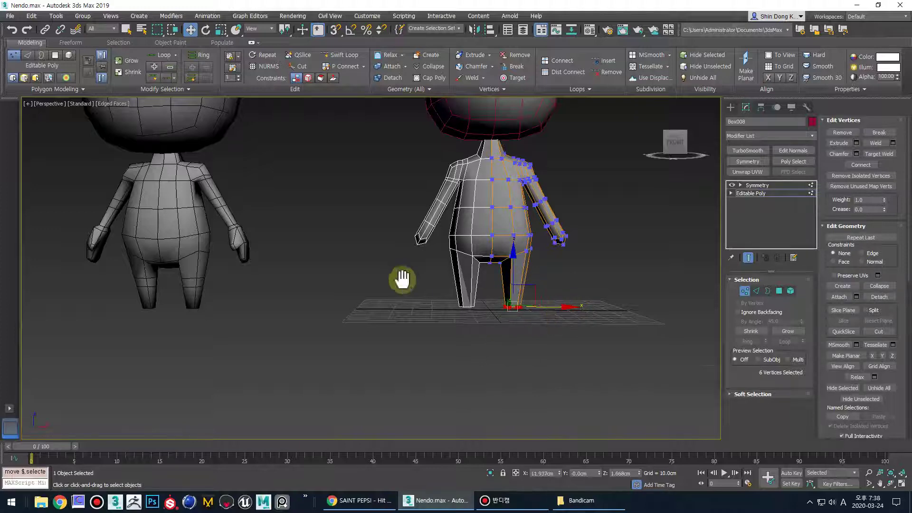
# - Insert a horizontal edge loop around the middle of the leg with Swift Loop
pyautogui.scroll(-2, 489, 309)
pyautogui.moveTo(403, 279); pyautogui.dragTo(484, 317, button='middle')
pyautogui.moveTo(412, 308); pyautogui.dragTo(266, 299, button='middle')
pyautogui.scroll(3, 333, 304)
pyautogui.keyDown('alt'); pyautogui.moveTo(459, 308); pyautogui.dragTo(454, 304, button='middle'); pyautogui.keyUp('alt')
pyautogui.scroll(1, 428, 308)
pyautogui.moveTo(397, 309); pyautogui.dragTo(506, 312, button='middle')
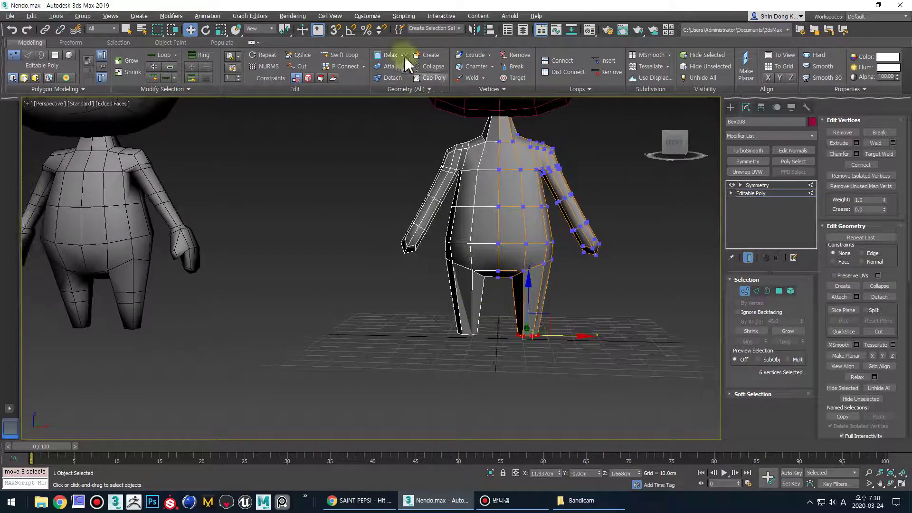
pyautogui.click(349, 56)
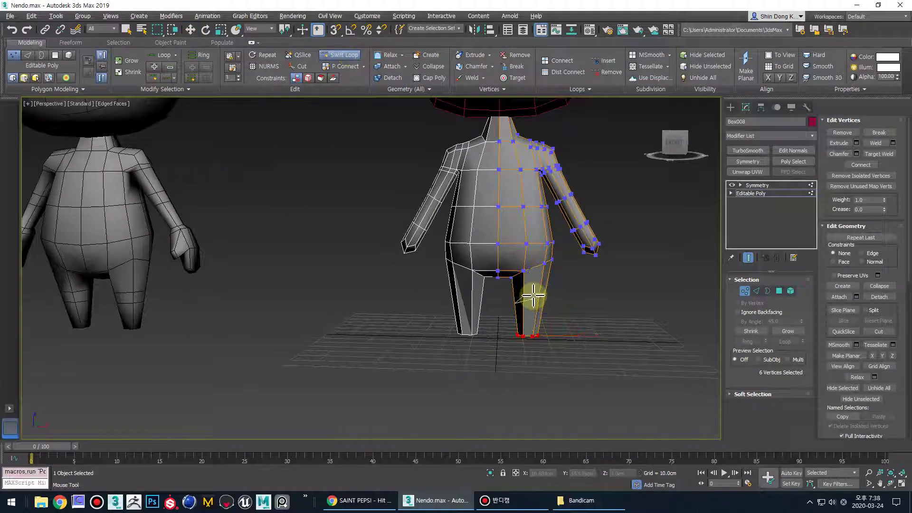
pyautogui.click(532, 301)
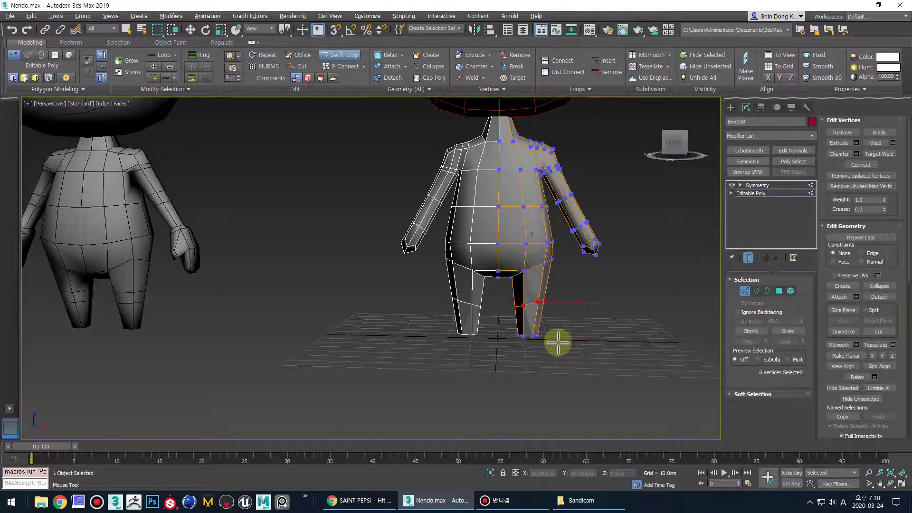
pyautogui.keyDown('alt'); pyautogui.moveTo(558, 342); pyautogui.dragTo(467, 315, button='middle'); pyautogui.keyUp('alt')
pyautogui.press('w')
# - Examine the new leg loop from the back and front, comparing it with the reference character's legs
pyautogui.scroll(2, 507, 312)
pyautogui.scroll(2, 505, 297)
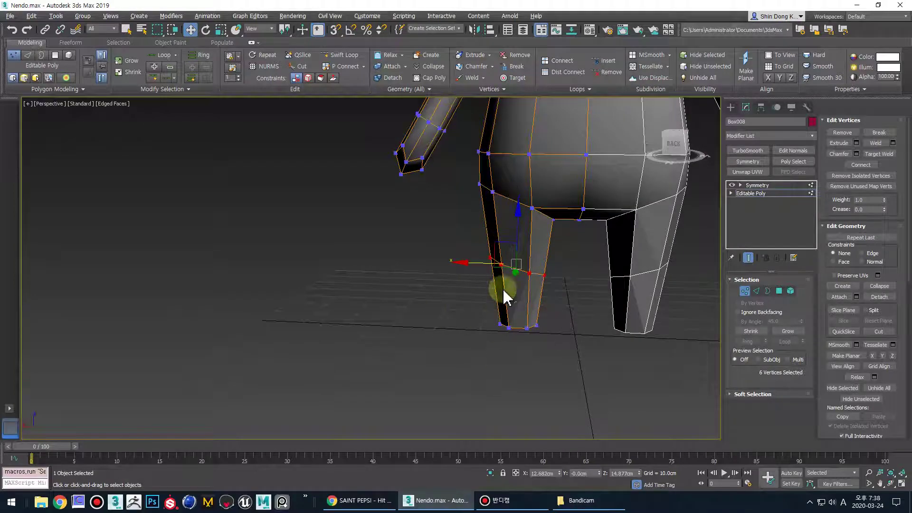
pyautogui.keyDown('alt'); pyautogui.moveTo(409, 328); pyautogui.dragTo(521, 304, button='middle'); pyautogui.keyUp('alt')
pyautogui.scroll(-3, 522, 305)
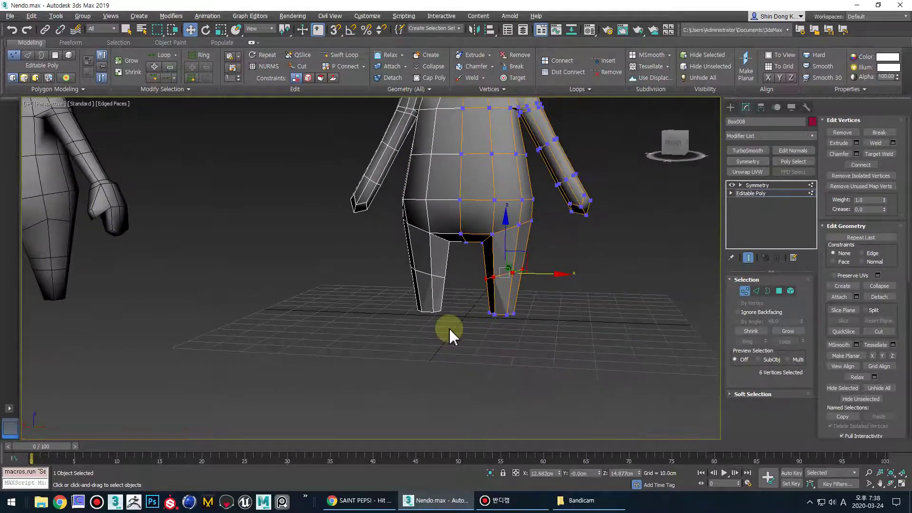
pyautogui.moveTo(332, 323); pyautogui.dragTo(468, 316, button='middle')
pyautogui.moveTo(468, 317); pyautogui.dragTo(523, 330, button='middle')
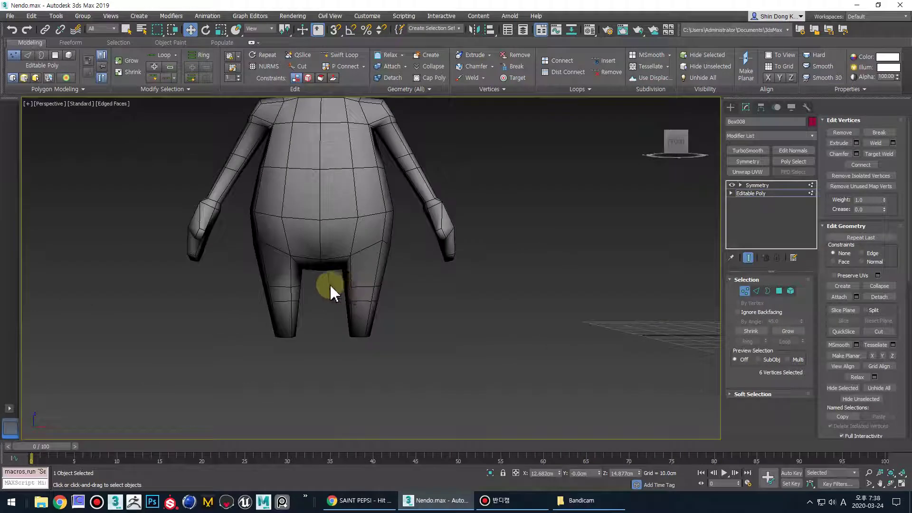
pyautogui.moveTo(466, 326); pyautogui.dragTo(277, 329, button='middle')
pyautogui.keyDown('alt'); pyautogui.moveTo(164, 338); pyautogui.dragTo(472, 346, button='middle'); pyautogui.keyUp('alt')
pyautogui.scroll(1, 451, 321)
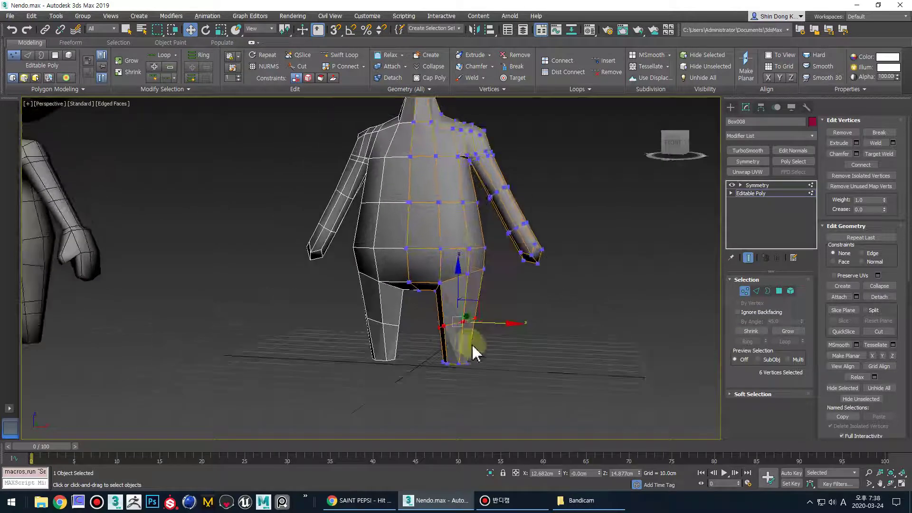
pyautogui.keyDown('alt'); pyautogui.moveTo(376, 395); pyautogui.dragTo(542, 350, button='middle'); pyautogui.keyUp('alt')
pyautogui.scroll(2, 525, 343)
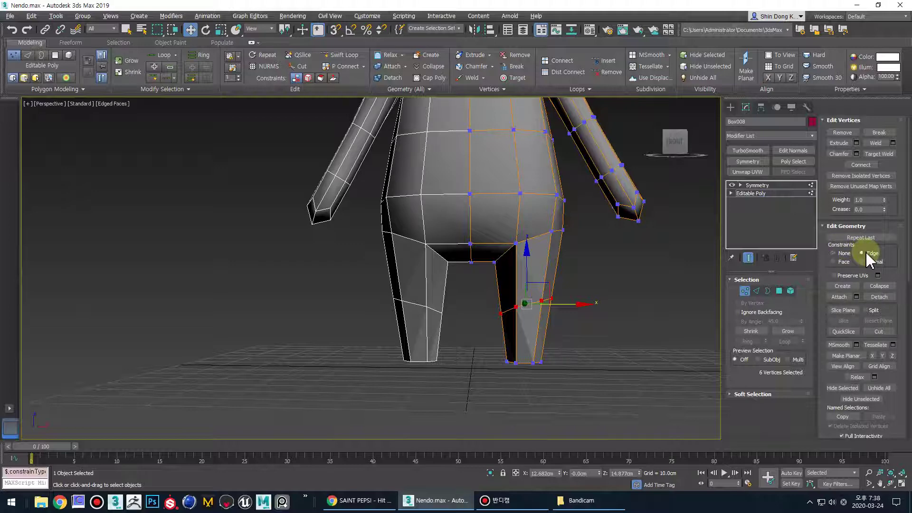
# - Try to make the six selected mid-leg vertices planar in Z with the movement constraint set to None
pyautogui.keyDown('alt'); pyautogui.moveTo(556, 381); pyautogui.dragTo(603, 340, button='middle'); pyautogui.keyUp('alt')
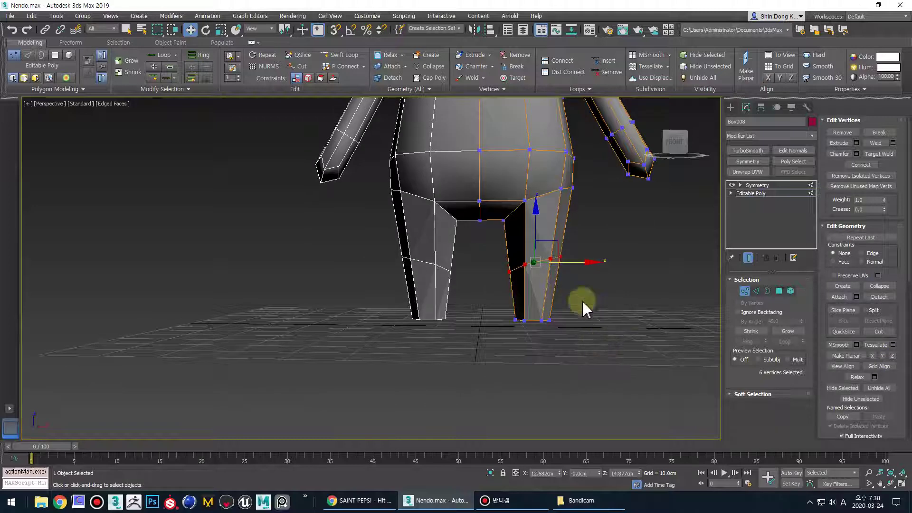
pyautogui.click(892, 356)
pyautogui.click(894, 356)
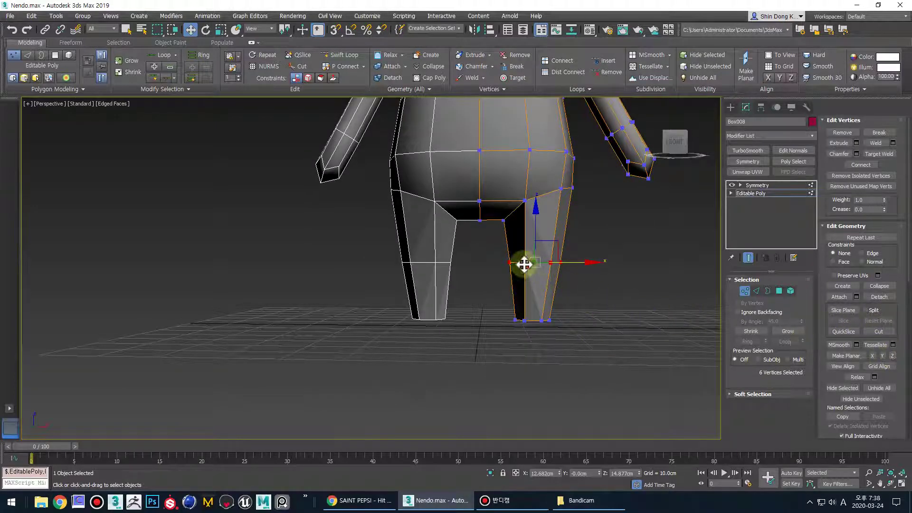
pyautogui.keyDown('alt'); pyautogui.moveTo(510, 276); pyautogui.dragTo(608, 284, button='middle'); pyautogui.keyUp('alt')
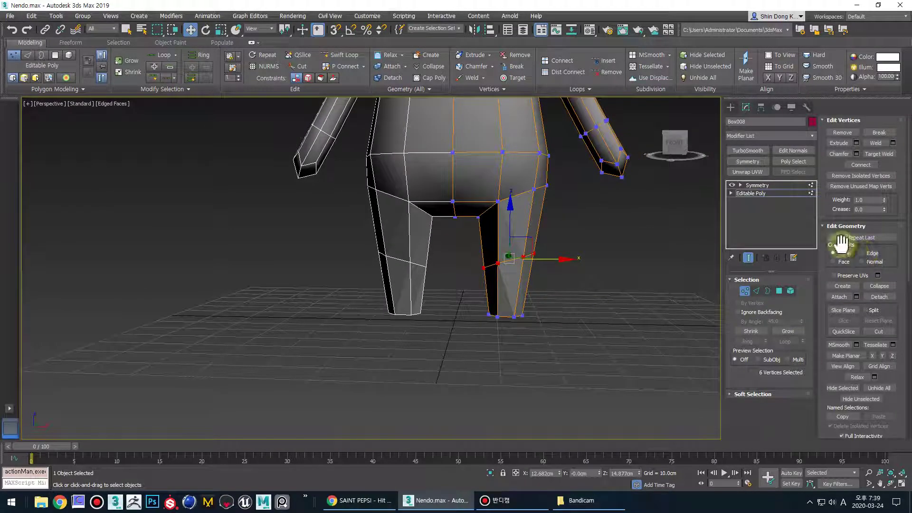
# - Make the six mid-leg vertices planar in Z with the Edge constraint so they stay on the leg's edges
pyautogui.click(868, 254)
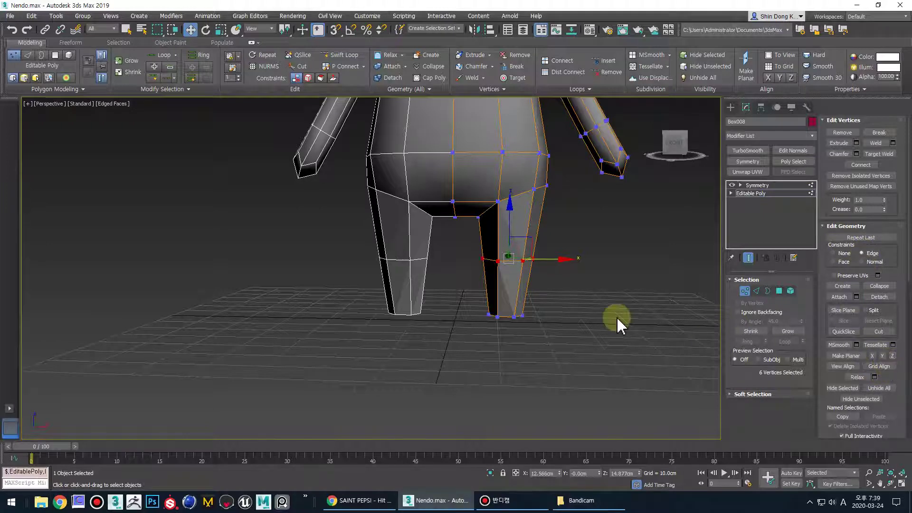
pyautogui.moveTo(553, 285); pyautogui.dragTo(545, 298, button='middle')
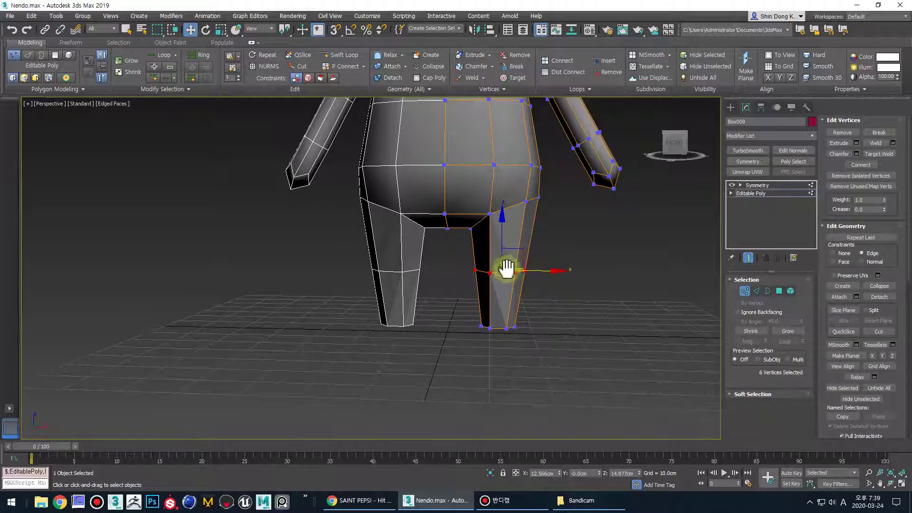
pyautogui.moveTo(506, 267); pyautogui.dragTo(515, 273, button='middle')
# - Chamfer the mid-leg edge loop by about 2.5 cm into two knee loops and reset the movement constraint to None
pyautogui.scroll(2, 509, 277)
pyautogui.press('2')
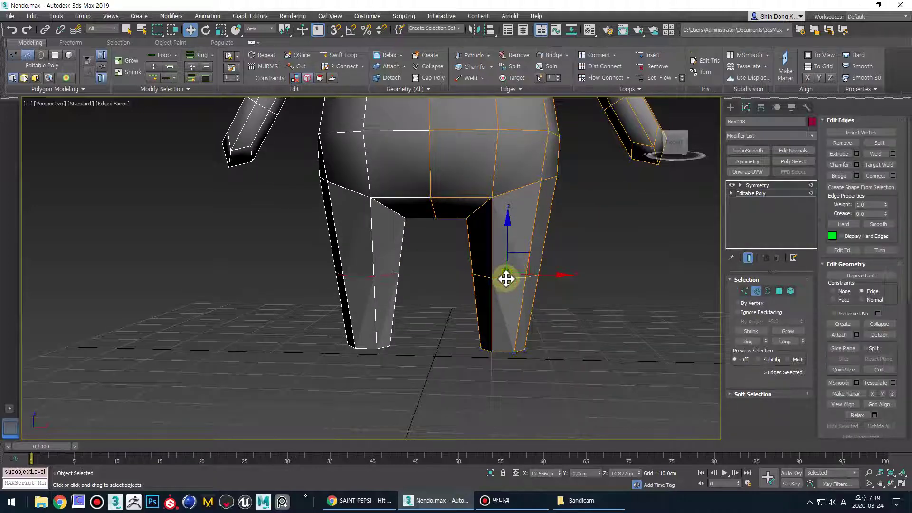
pyautogui.click(856, 164)
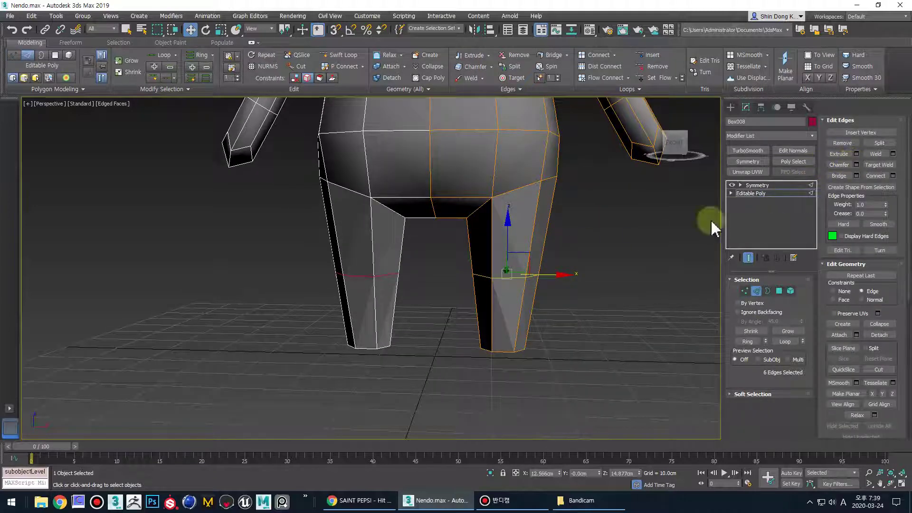
pyautogui.moveTo(378, 287); pyautogui.dragTo(379, 284)
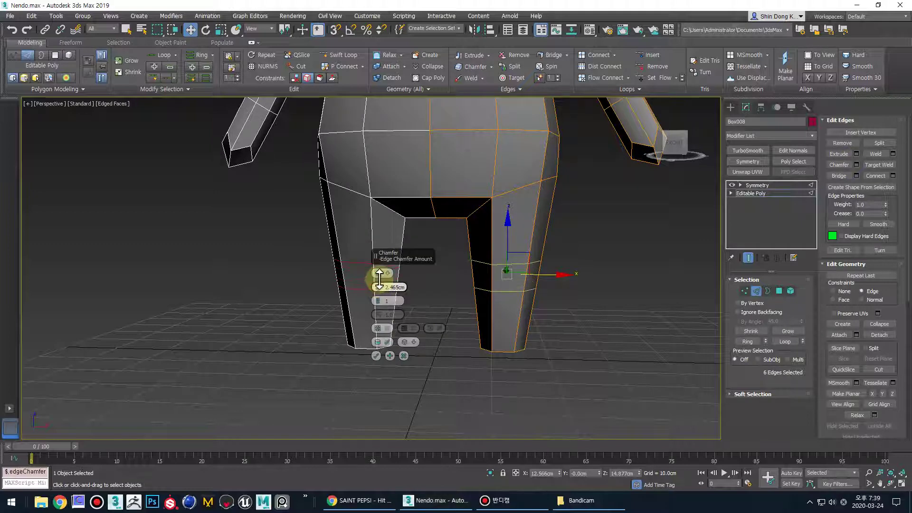
pyautogui.click(376, 356)
pyautogui.click(593, 329)
pyautogui.moveTo(525, 322); pyautogui.dragTo(543, 323, button='middle')
pyautogui.scroll(-4, 542, 323)
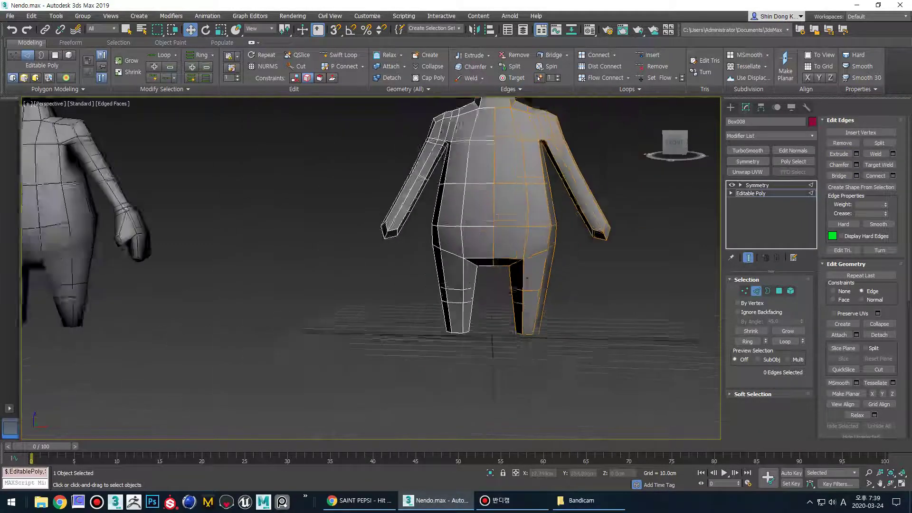
pyautogui.scroll(-2, 536, 287)
pyautogui.moveTo(537, 286); pyautogui.dragTo(528, 311, button='middle')
pyautogui.scroll(-2, 591, 304)
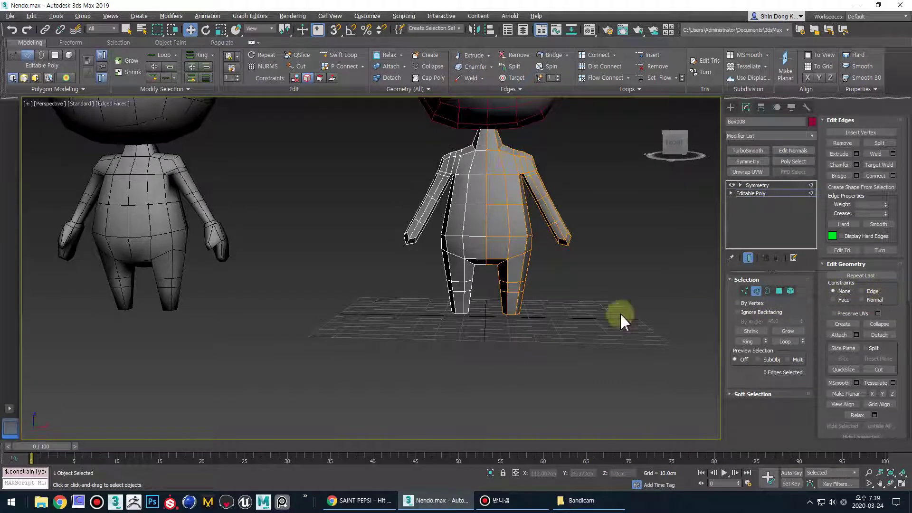
# - Select all polygons of the body, clear their smoothing groups and assign smoothing group 1
pyautogui.keyDown('alt'); pyautogui.moveTo(620, 313); pyautogui.dragTo(577, 317, button='middle'); pyautogui.keyUp('alt')
pyautogui.press('4')
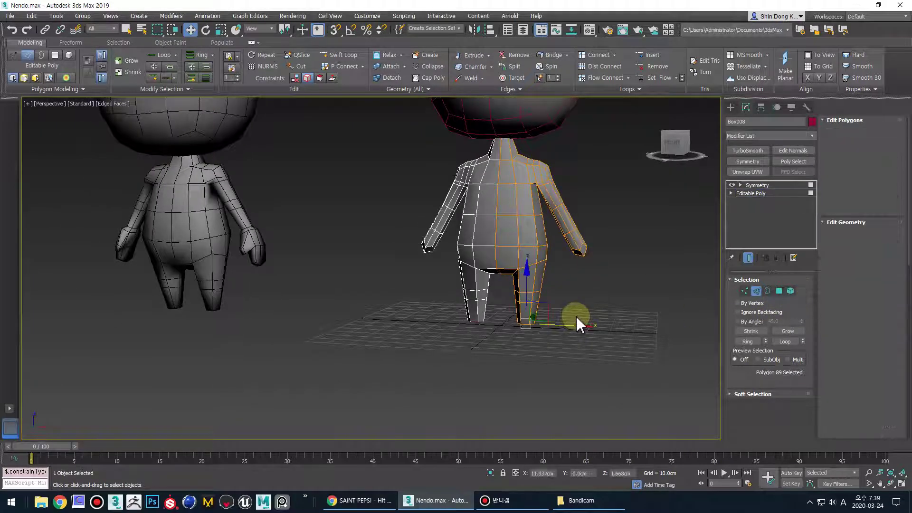
pyautogui.hotkey('ctrl', 'a')
pyautogui.scroll(-5, 882, 370)
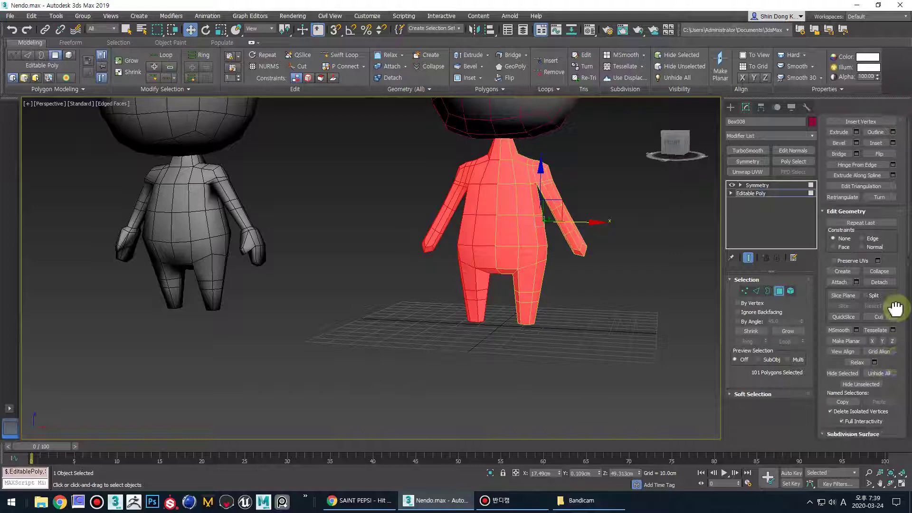
pyautogui.moveTo(902, 359); pyautogui.dragTo(895, 203)
pyautogui.click(881, 239)
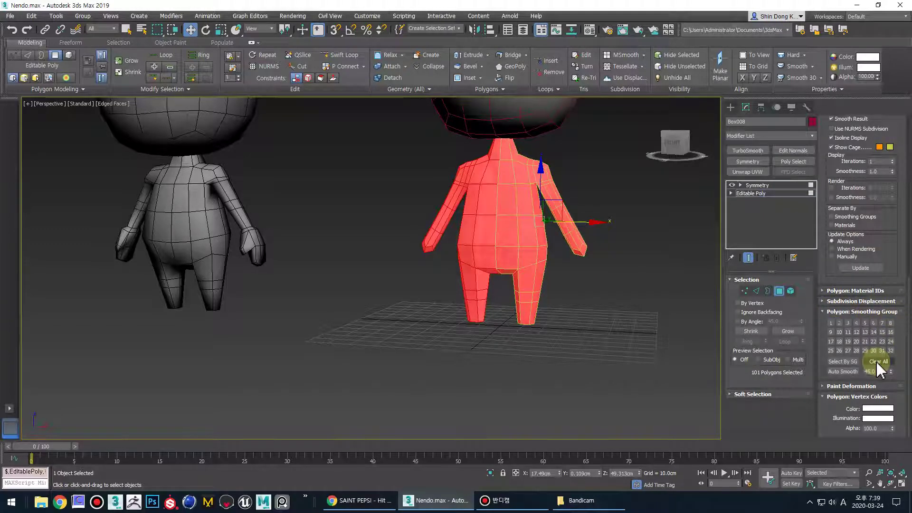
pyautogui.click(831, 324)
pyautogui.click(572, 294)
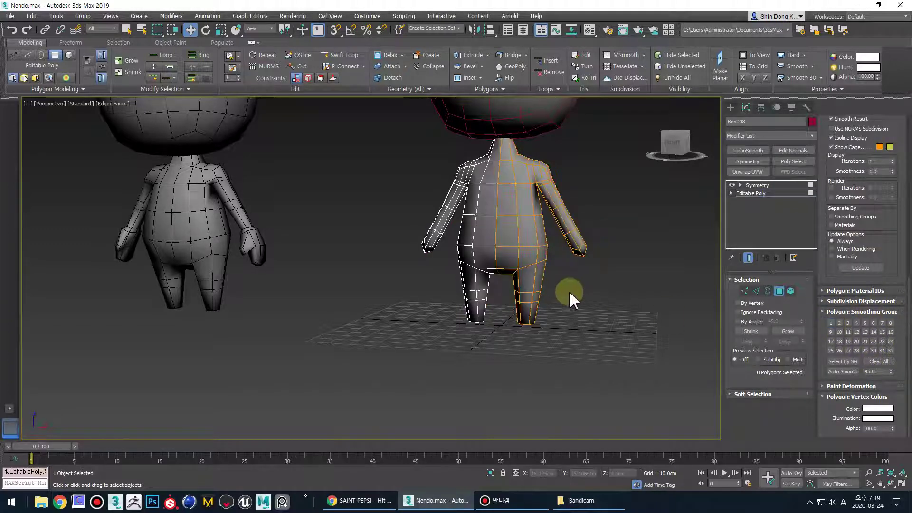
# - Compare the smoothed body, arms and legs with the reference character from the front
pyautogui.keyDown('alt'); pyautogui.moveTo(572, 293); pyautogui.dragTo(645, 313, button='middle'); pyautogui.keyUp('alt')
pyautogui.scroll(-1, 600, 314)
pyautogui.scroll(2, 386, 304)
pyautogui.scroll(2, 361, 266)
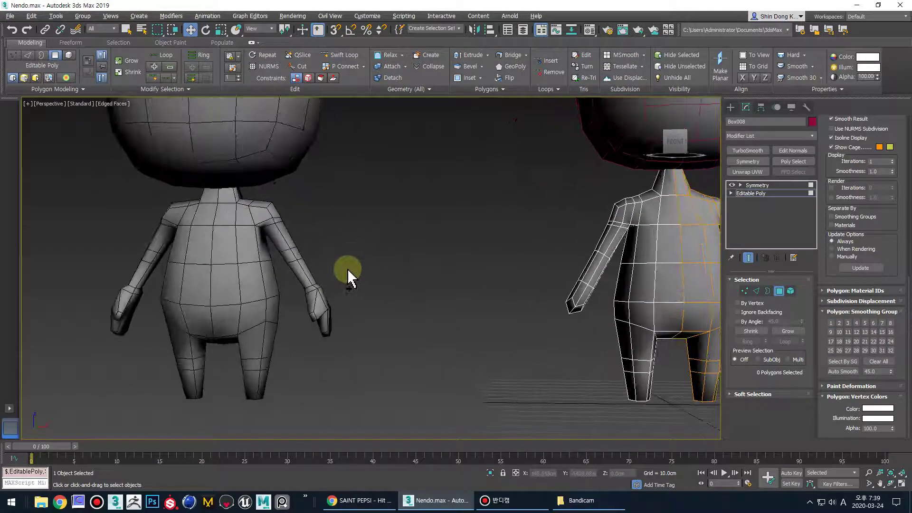
pyautogui.moveTo(350, 275); pyautogui.dragTo(485, 259, button='middle')
pyautogui.moveTo(576, 271); pyautogui.dragTo(449, 255, button='middle')
pyautogui.keyDown('alt'); pyautogui.moveTo(531, 236); pyautogui.dragTo(487, 226, button='middle'); pyautogui.keyUp('alt')
pyautogui.scroll(3, 491, 198)
pyautogui.scroll(-3, 491, 198)
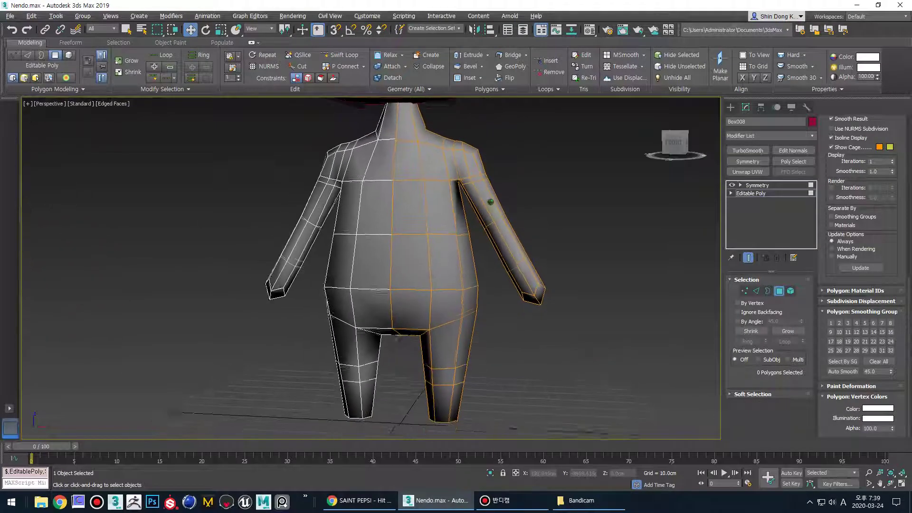
pyautogui.scroll(2, 463, 162)
pyautogui.moveTo(160, 233); pyautogui.dragTo(423, 267, button='middle')
pyautogui.scroll(2, 424, 268)
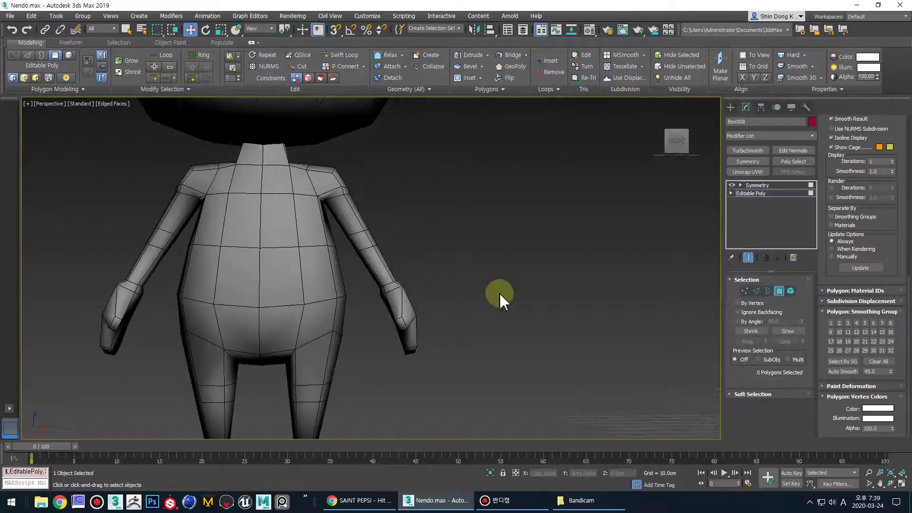
pyautogui.scroll(-5, 498, 300)
# - Select the ring of six lengthwise edges in the middle of the arm and scale it down to bring the elbow loops closer
pyautogui.press('2')
pyautogui.press('q')
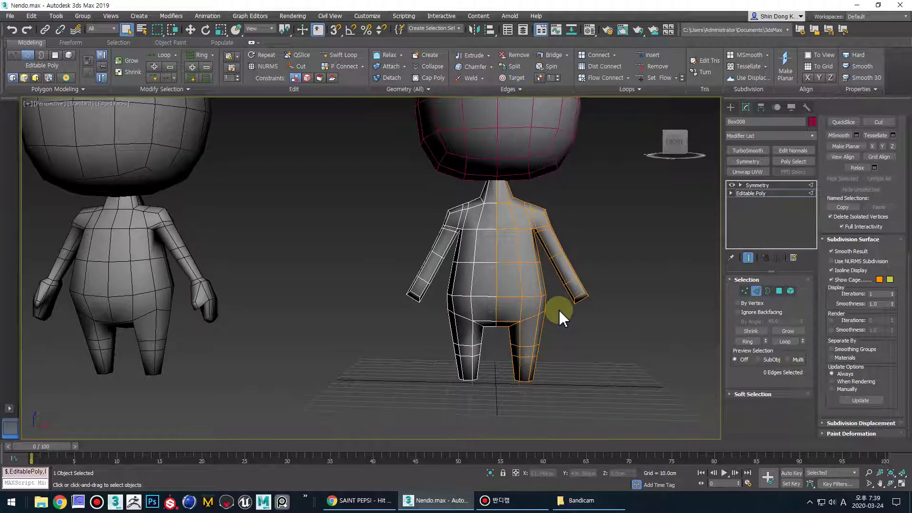
pyautogui.press('2')
pyautogui.press('2')
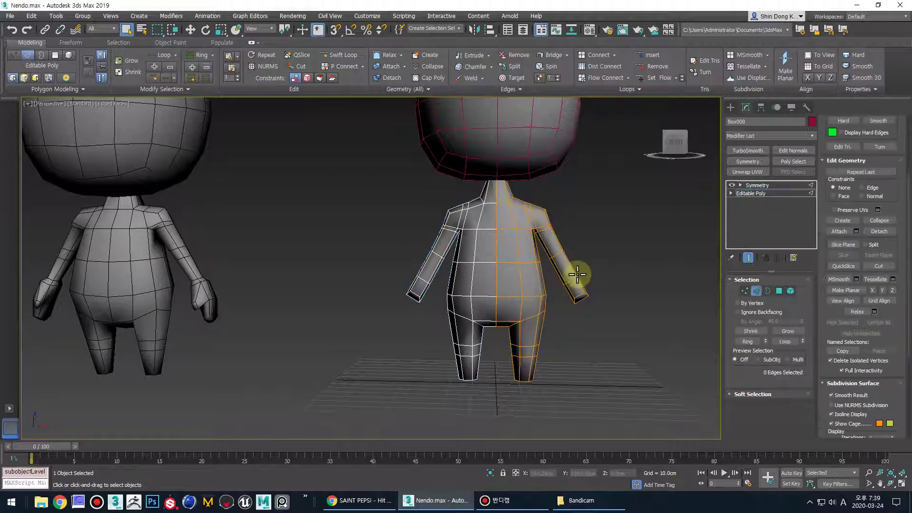
pyautogui.click(573, 267)
pyautogui.keyDown('alt'); pyautogui.moveTo(580, 292); pyautogui.dragTo(568, 301, button='middle'); pyautogui.keyUp('alt')
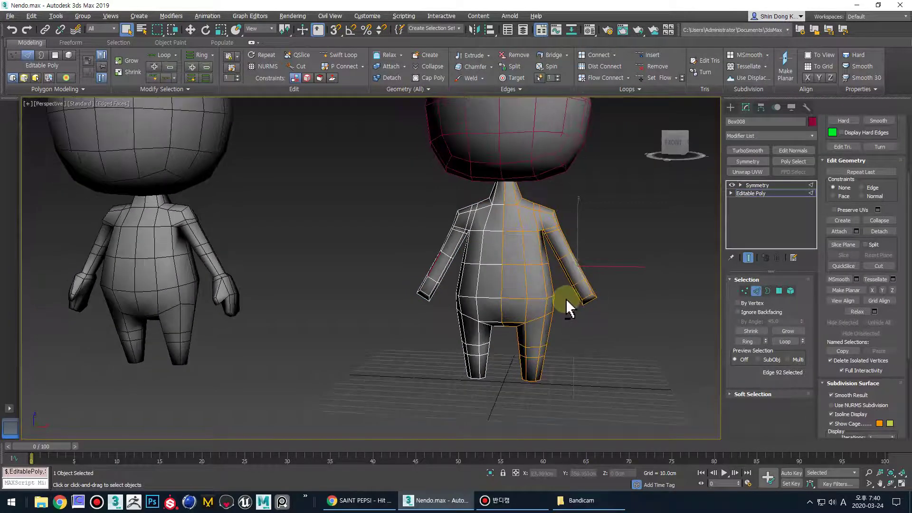
pyautogui.click(747, 341)
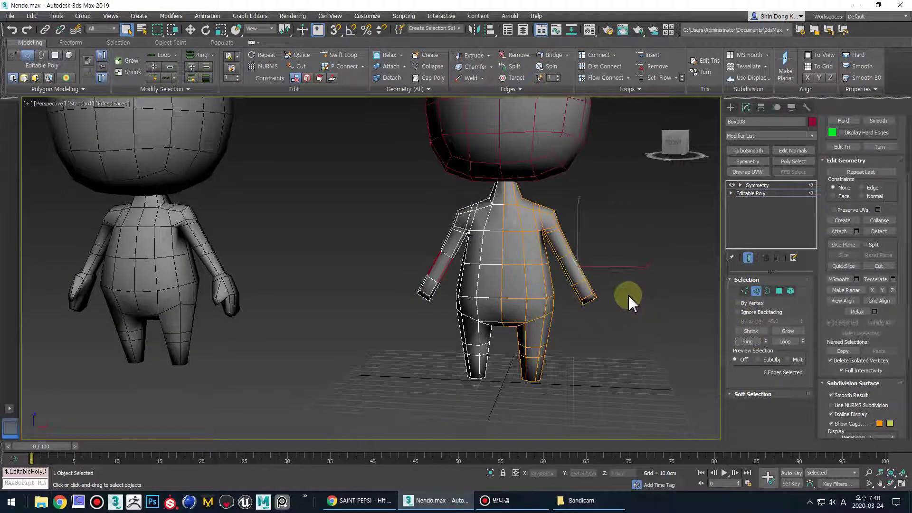
pyautogui.press('r')
pyautogui.moveTo(589, 248); pyautogui.dragTo(582, 348)
pyautogui.keyDown('alt'); pyautogui.moveTo(259, 263); pyautogui.dragTo(359, 279, button='middle'); pyautogui.keyUp('alt')
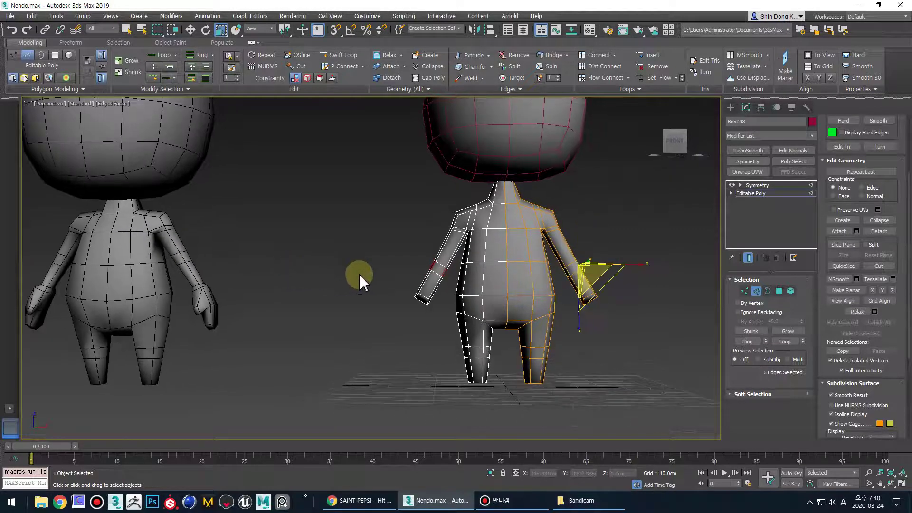
# - Slide the six short elbow edges up along the arm with the Edge constraint, then clear the selection
pyautogui.press('w')
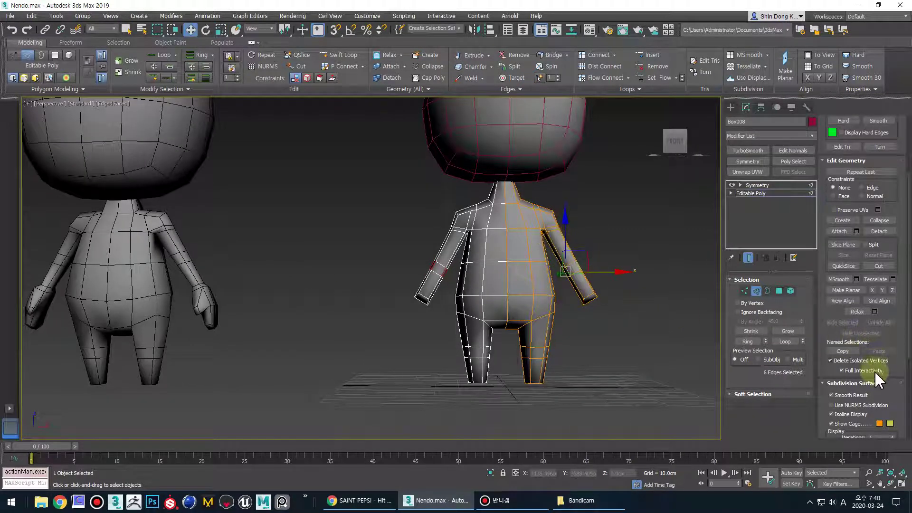
pyautogui.scroll(5, 874, 385)
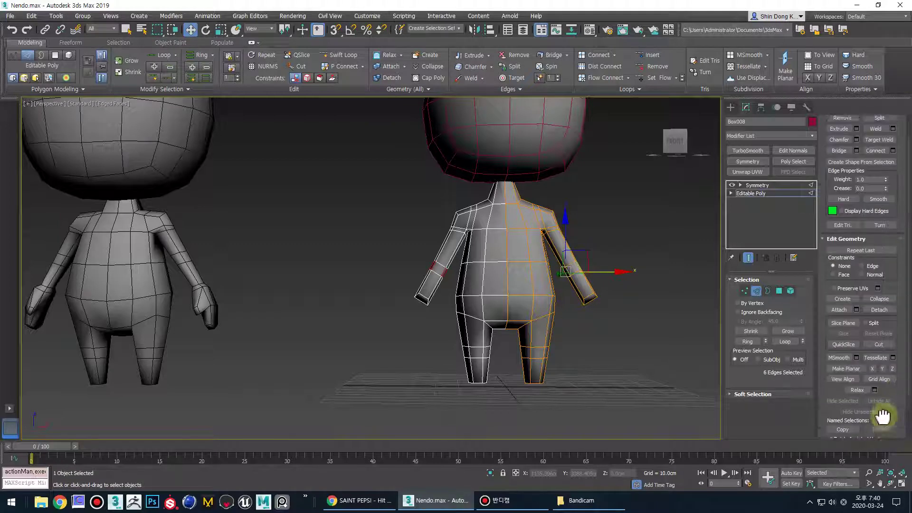
pyautogui.click(872, 291)
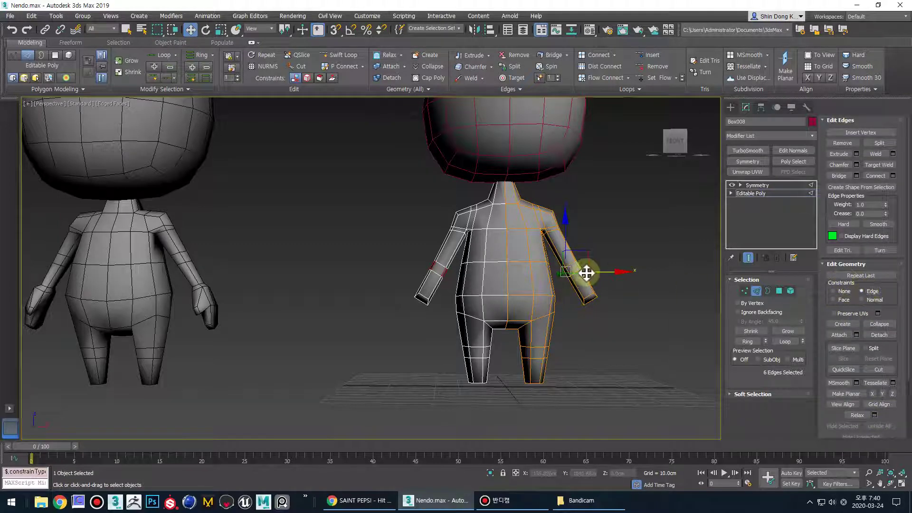
pyautogui.keyDown('alt'); pyautogui.moveTo(586, 271); pyautogui.dragTo(587, 256, button='middle'); pyautogui.keyUp('alt')
pyautogui.moveTo(587, 252); pyautogui.dragTo(589, 245)
pyautogui.hotkey('ctrl', 'z')
pyautogui.moveTo(612, 284); pyautogui.dragTo(622, 285, button='middle')
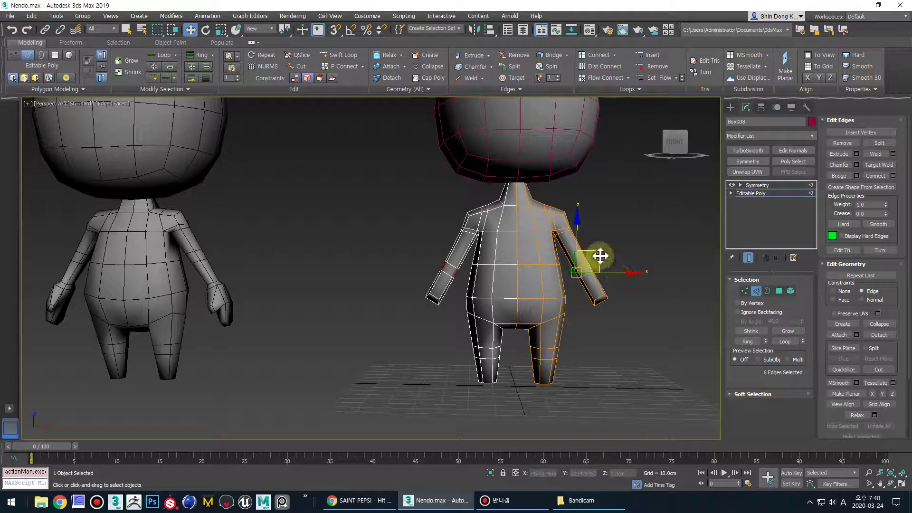
pyautogui.moveTo(600, 256); pyautogui.dragTo(598, 258)
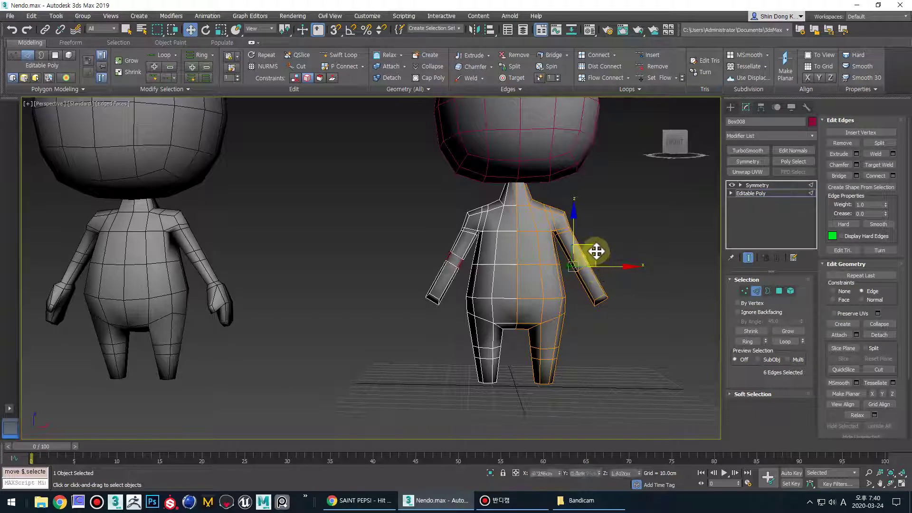
pyautogui.moveTo(596, 249); pyautogui.dragTo(596, 248)
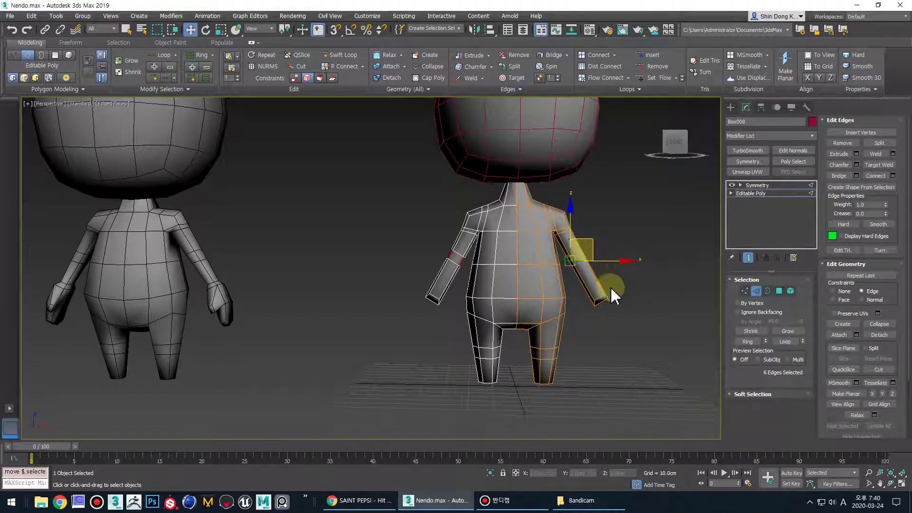
pyautogui.scroll(-3, 603, 279)
pyautogui.moveTo(610, 289); pyautogui.dragTo(566, 287, button='middle')
pyautogui.click(599, 291)
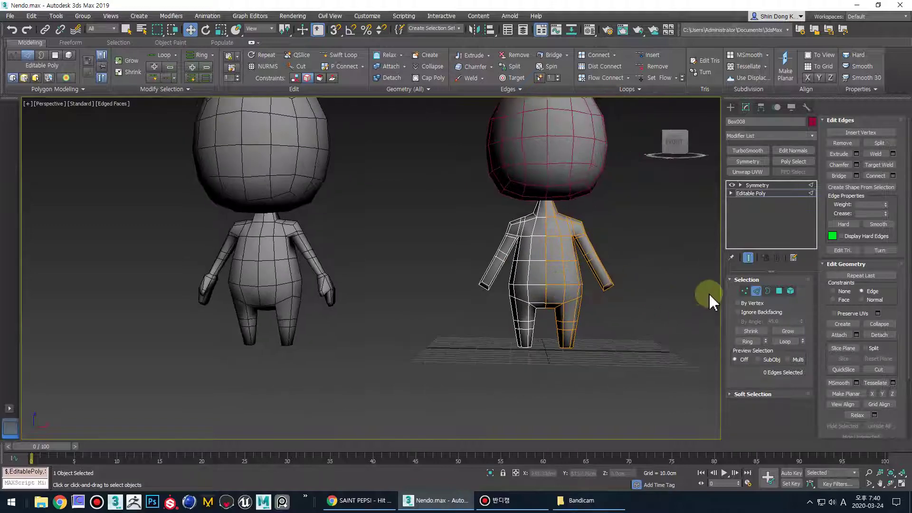
# - Delete the cap polygons at the lower end of the arm to leave it open for the hand
pyautogui.click(757, 291)
pyautogui.moveTo(546, 354); pyautogui.dragTo(487, 348, button='middle')
pyautogui.scroll(4, 550, 304)
pyautogui.moveTo(549, 305); pyautogui.dragTo(580, 335, button='middle')
pyautogui.keyDown('alt'); pyautogui.moveTo(581, 336); pyautogui.dragTo(652, 338, button='middle'); pyautogui.keyUp('alt')
pyautogui.press('4')
pyautogui.click(583, 293)
pyautogui.press('q')
pyautogui.keyDown('ctrl'); pyautogui.click(587, 291); pyautogui.keyUp('ctrl')
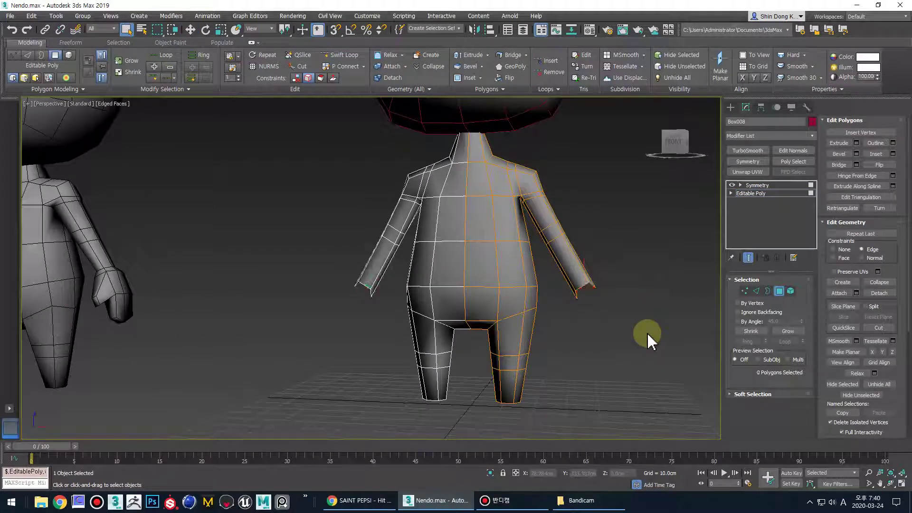
# - Slide the two protruding vertices of the arm's open end up along their edges to even out the wrist opening
pyautogui.press('3')
pyautogui.click(587, 285)
pyautogui.keyDown('alt'); pyautogui.moveTo(587, 285); pyautogui.dragTo(599, 314, button='middle'); pyautogui.keyUp('alt')
pyautogui.scroll(-10, 589, 290)
pyautogui.press('1')
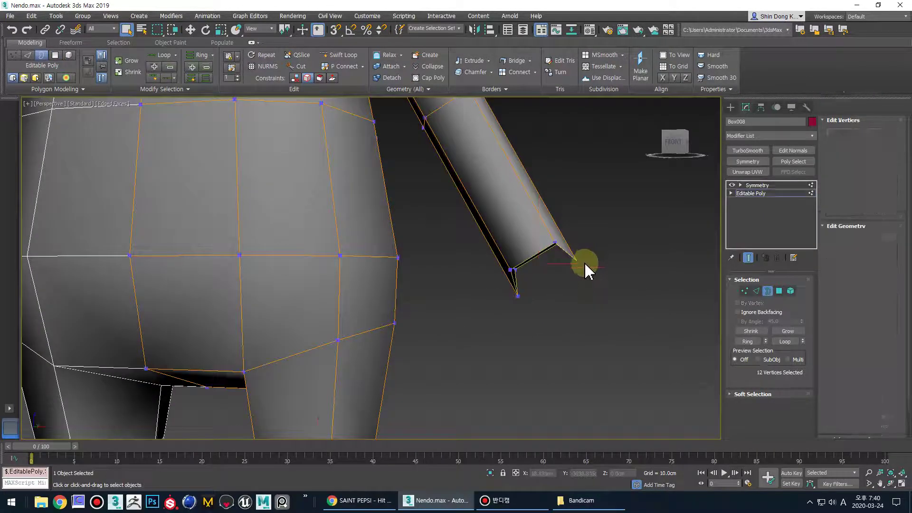
pyautogui.click(584, 264)
pyautogui.press('w')
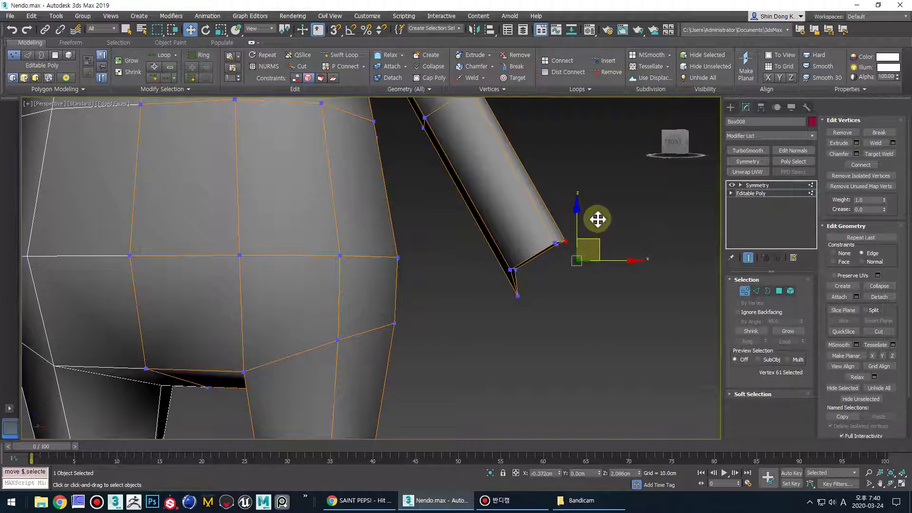
pyautogui.moveTo(525, 278); pyautogui.dragTo(500, 317)
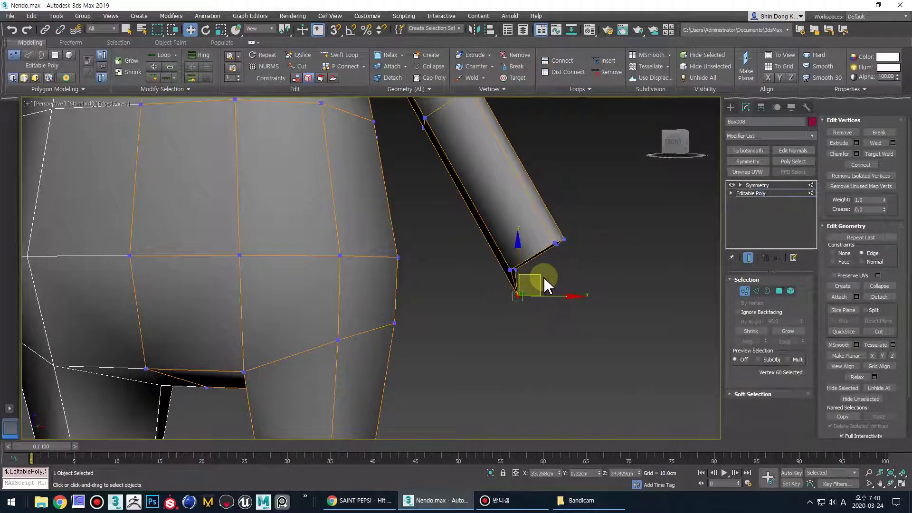
pyautogui.moveTo(531, 255); pyautogui.dragTo(518, 234)
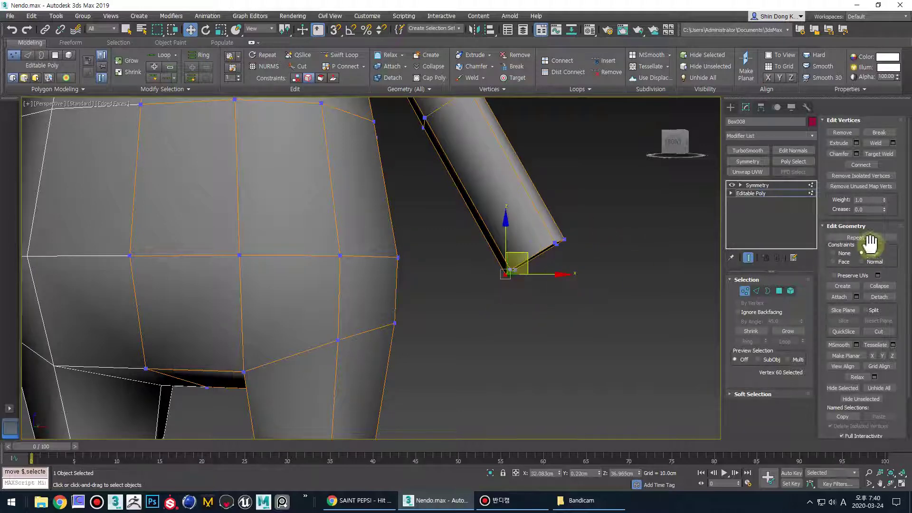
# - Select the border of the arm's open end, set the edit constraint back to None and leave sub-object editing
pyautogui.scroll(-4, 474, 291)
pyautogui.press('3')
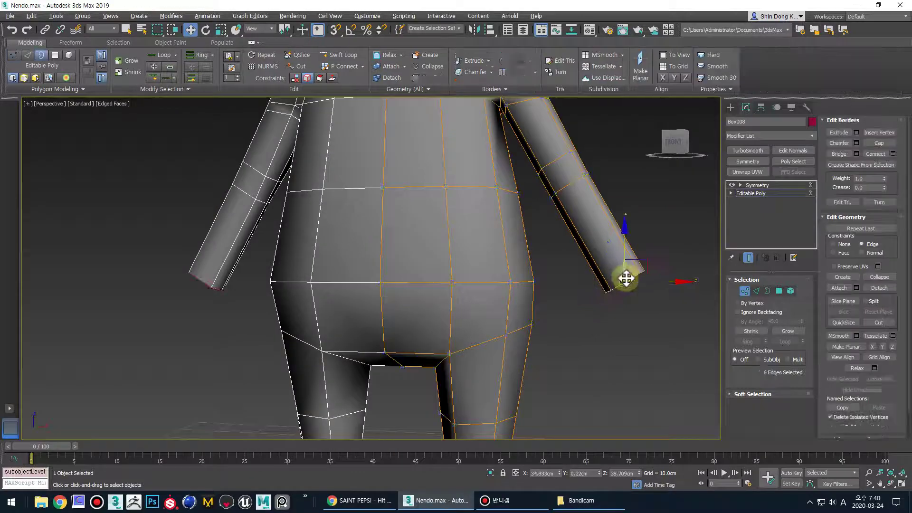
pyautogui.scroll(-5, 637, 241)
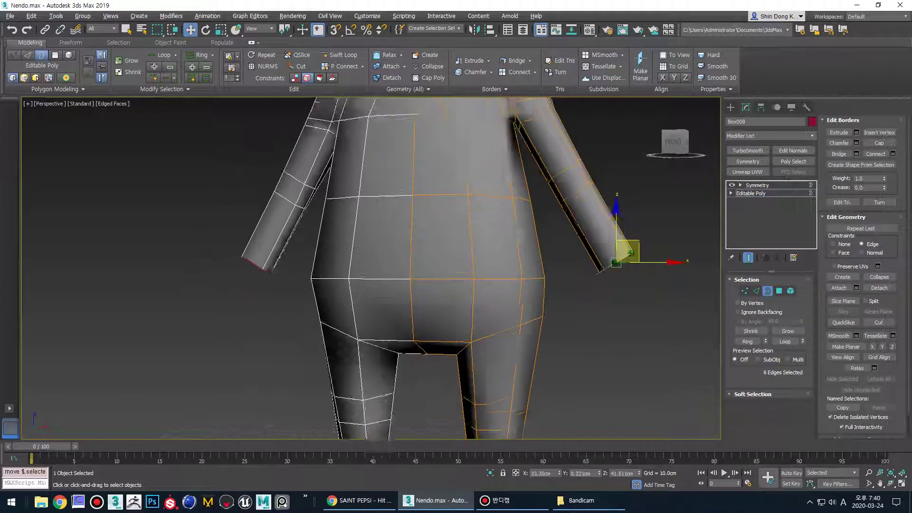
pyautogui.click(834, 244)
pyautogui.scroll(-3, 603, 324)
pyautogui.moveTo(617, 325); pyautogui.dragTo(496, 331, button='middle')
pyautogui.click(604, 324)
pyautogui.scroll(-3, 598, 349)
pyautogui.click(767, 291)
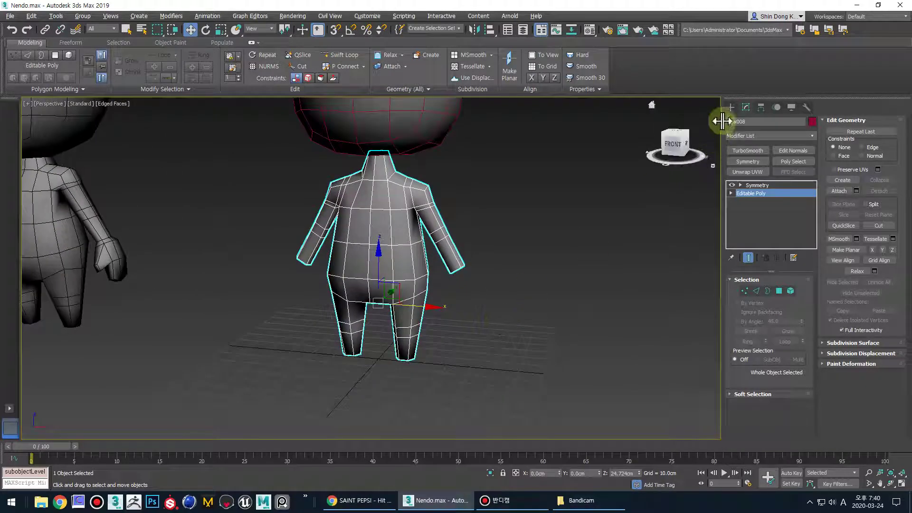
# - Create a box about 30 cm long, 17 cm wide and 9 cm high on the ground beside the character
pyautogui.click(730, 108)
pyautogui.click(751, 175)
pyautogui.moveTo(524, 370); pyautogui.dragTo(512, 373, button='middle')
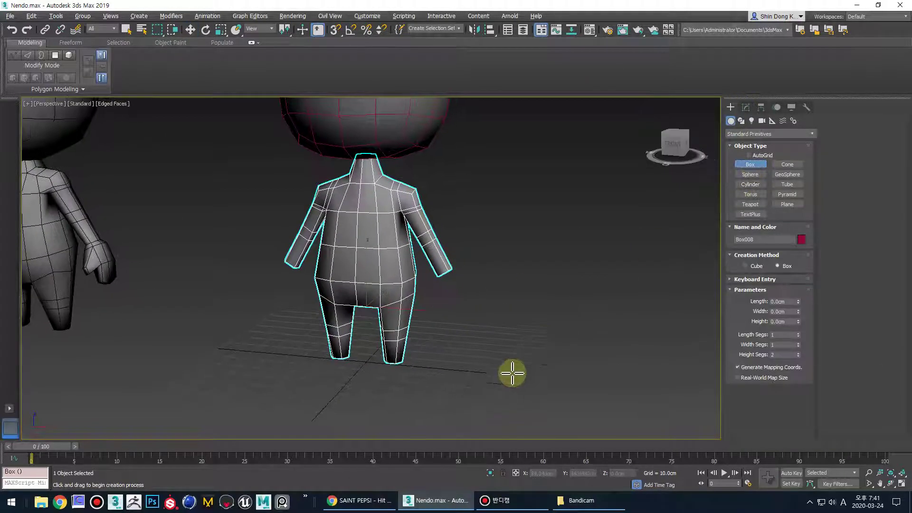
pyautogui.moveTo(495, 363); pyautogui.dragTo(534, 383)
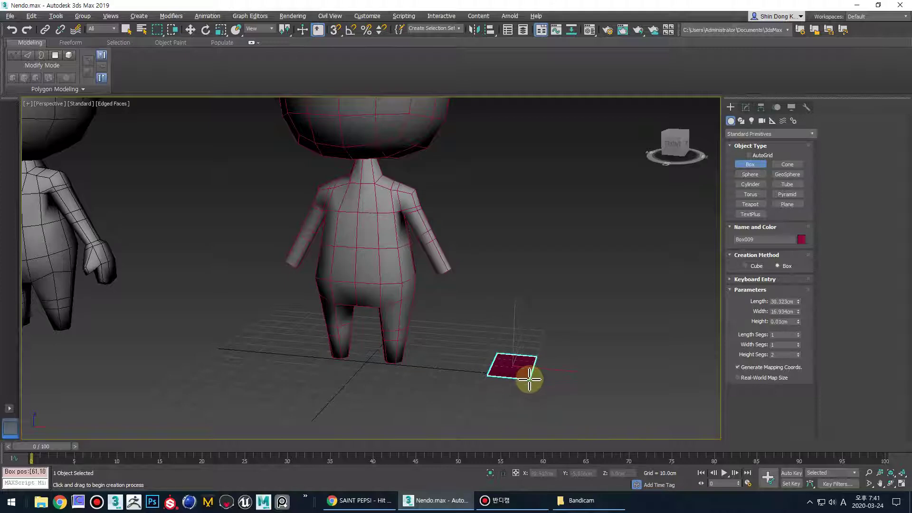
pyautogui.click(523, 357)
pyautogui.moveTo(541, 380); pyautogui.dragTo(492, 357, button='middle')
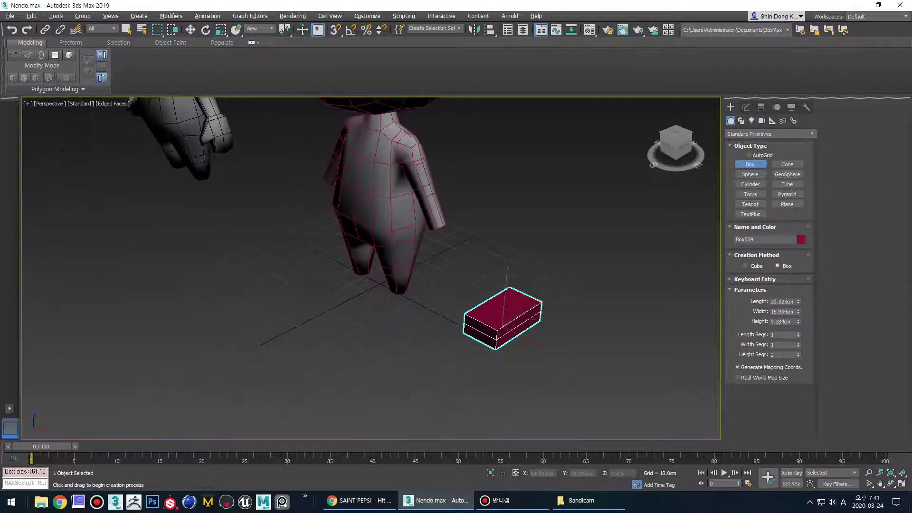
# - Shorten the box to a length of about 17.9 cm and reduce its height segments to 1
pyautogui.keyDown('alt'); pyautogui.moveTo(538, 317); pyautogui.dragTo(532, 329, button='middle'); pyautogui.keyUp('alt')
pyautogui.scroll(3, 532, 329)
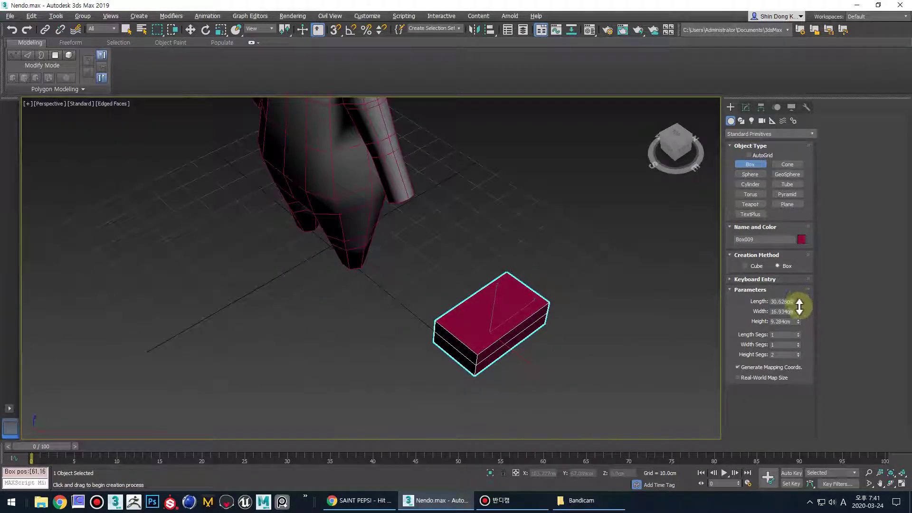
pyautogui.moveTo(800, 307); pyautogui.dragTo(800, 333)
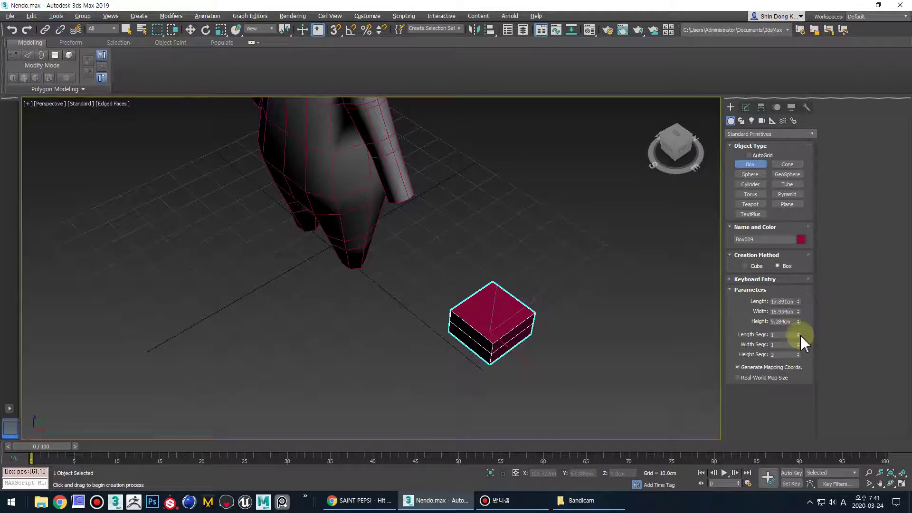
pyautogui.click(799, 356)
pyautogui.keyDown('alt'); pyautogui.moveTo(599, 323); pyautogui.dragTo(559, 290, button='middle'); pyautogui.keyUp('alt')
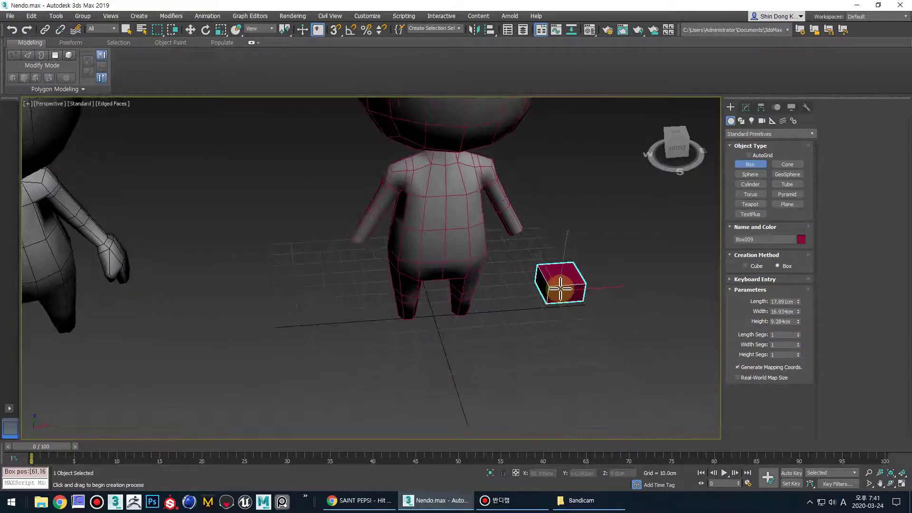
# - Convert the box to an Editable Poly with the Move tool active
pyautogui.press('w')
pyautogui.rightClick(564, 295)
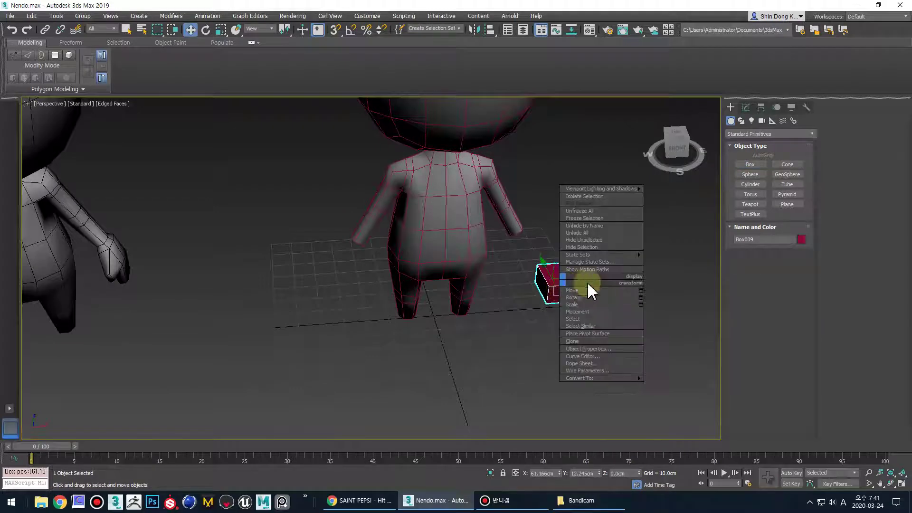
pyautogui.moveTo(605, 386)
pyautogui.click(665, 387)
pyautogui.scroll(5, 560, 346)
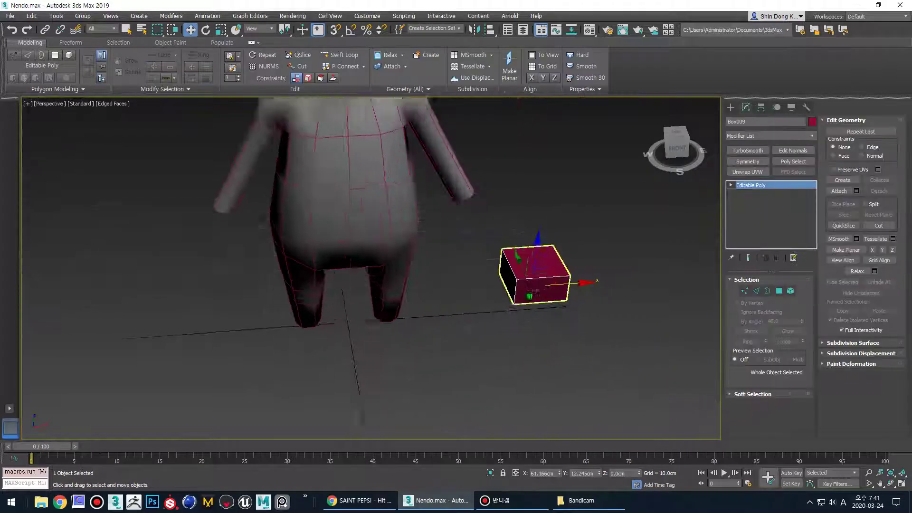
# - Extrude the box's side polygon facing the character for the thumb and its front polygon for the fingers
pyautogui.click(779, 291)
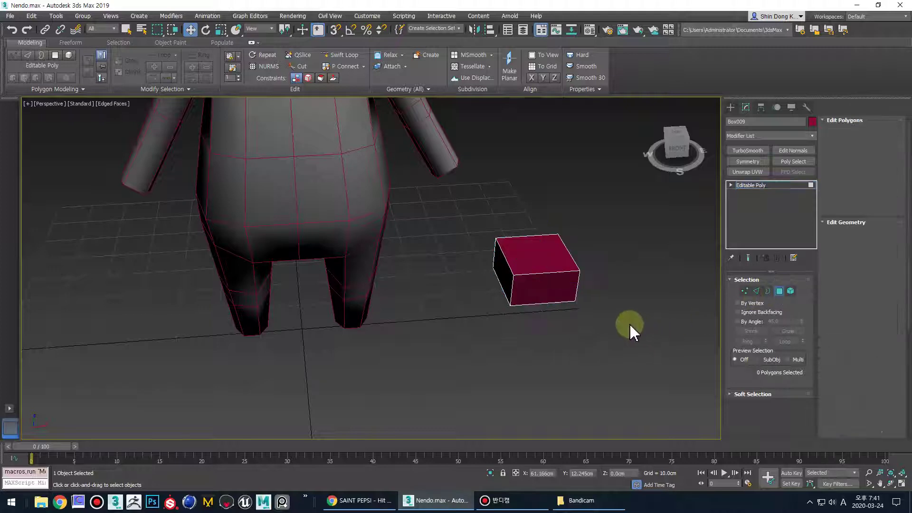
pyautogui.moveTo(594, 316); pyautogui.dragTo(548, 299, button='middle')
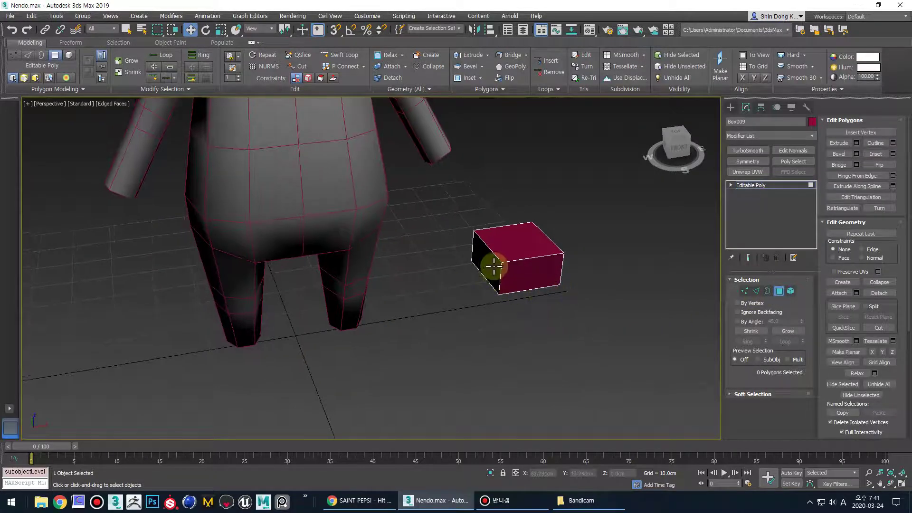
pyautogui.moveTo(491, 266); pyautogui.dragTo(536, 233)
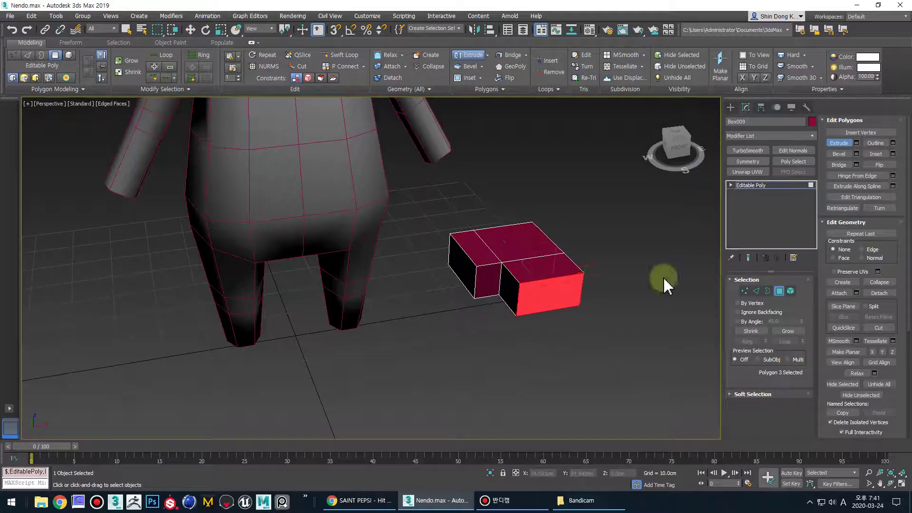
pyautogui.keyDown('alt'); pyautogui.moveTo(523, 306); pyautogui.dragTo(534, 351, button='middle'); pyautogui.keyUp('alt')
pyautogui.press('q')
# - Scale down the front polygon of the finger extrusion and lower it to taper the fingers
pyautogui.scroll(4, 538, 331)
pyautogui.press('r')
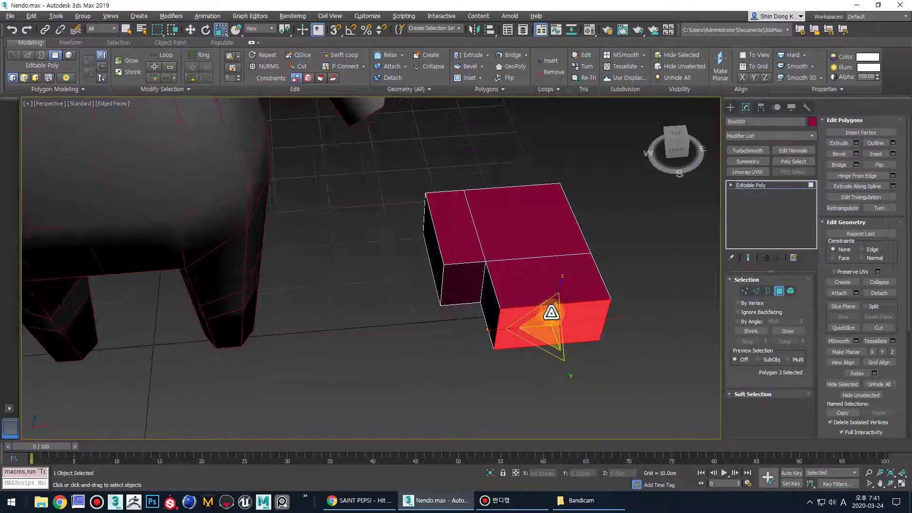
pyautogui.keyDown('alt'); pyautogui.moveTo(547, 336); pyautogui.dragTo(560, 285, button='middle'); pyautogui.keyUp('alt')
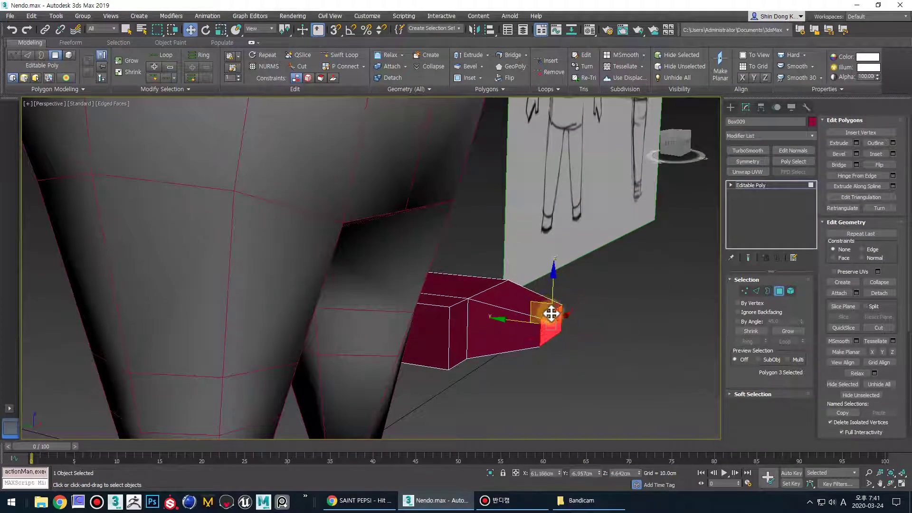
pyautogui.moveTo(551, 314); pyautogui.dragTo(567, 331)
pyautogui.keyDown('alt'); pyautogui.moveTo(534, 322); pyautogui.dragTo(652, 313, button='middle'); pyautogui.keyUp('alt')
pyautogui.scroll(-4, 534, 367)
pyautogui.moveTo(533, 367); pyautogui.dragTo(519, 339, button='middle')
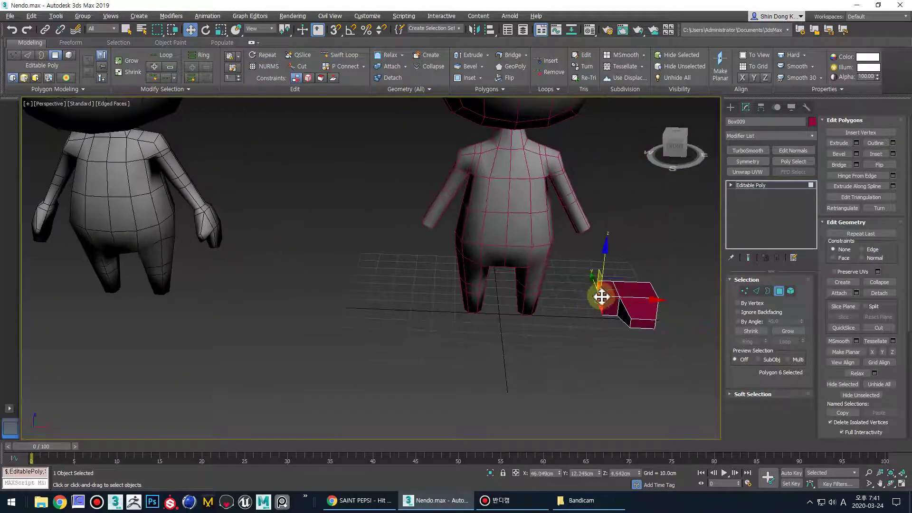
# - Move the thumb's end polygon forward and down and scale it smaller to taper the thumb
pyautogui.moveTo(602, 297); pyautogui.dragTo(556, 314, button='middle')
pyautogui.scroll(5, 556, 304)
pyautogui.press('e')
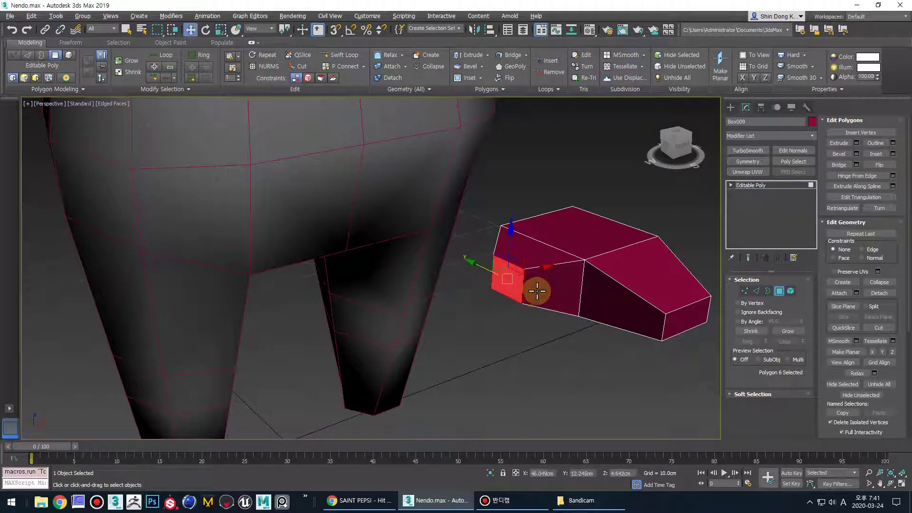
pyautogui.keyDown('alt'); pyautogui.moveTo(537, 292); pyautogui.dragTo(531, 265, button='middle'); pyautogui.keyUp('alt')
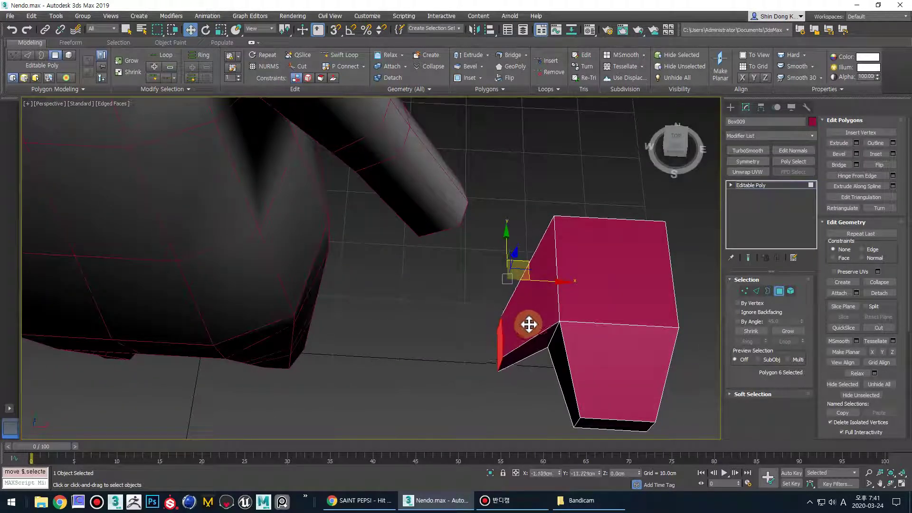
pyautogui.moveTo(569, 337); pyautogui.dragTo(507, 295, button='middle')
pyautogui.scroll(-3, 544, 280)
pyautogui.press('e')
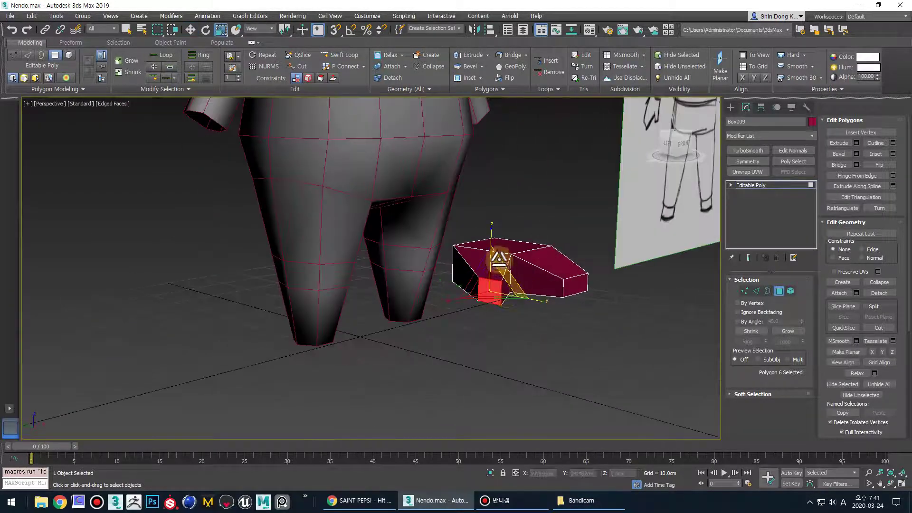
pyautogui.keyDown('alt'); pyautogui.moveTo(548, 264); pyautogui.dragTo(407, 291, button='middle'); pyautogui.keyUp('alt')
pyautogui.press('w')
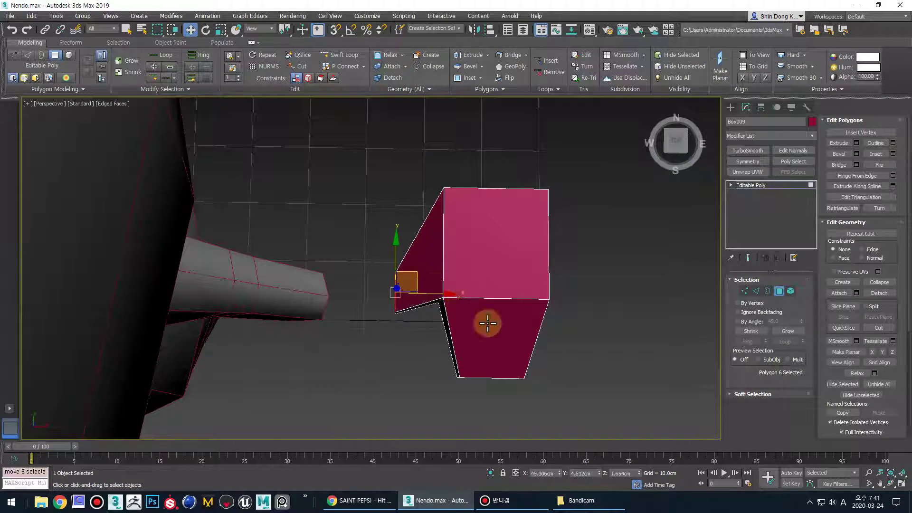
# - Select the ring of six crosswise edges around the palm and fingers and connect them with a lengthwise middle loop
pyautogui.keyDown('alt'); pyautogui.moveTo(485, 322); pyautogui.dragTo(492, 284, button='middle'); pyautogui.keyUp('alt')
pyautogui.press('2')
pyautogui.click(451, 246)
pyautogui.hotkey('alt', 'r')
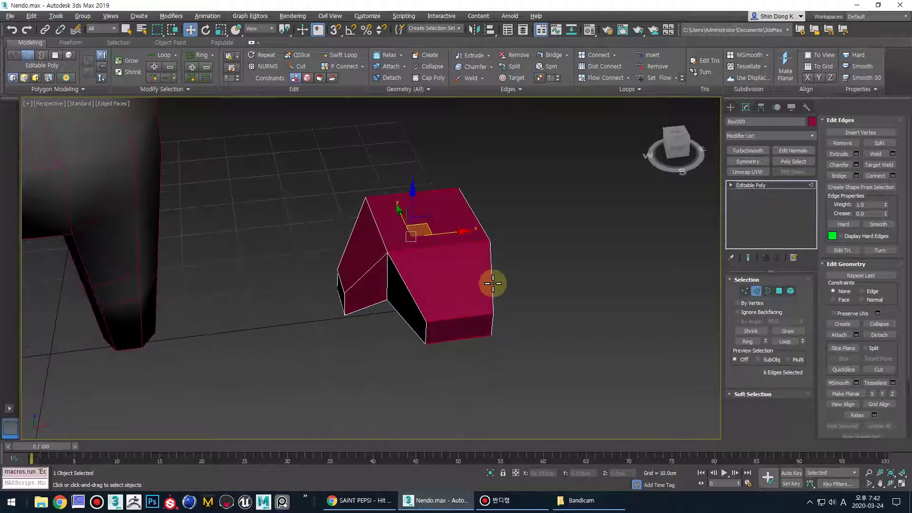
pyautogui.click(876, 177)
# - Raise the middle edge on the underside of the palm to a height of about 2.4 cm
pyautogui.keyDown('alt'); pyautogui.moveTo(377, 333); pyautogui.dragTo(466, 382, button='middle'); pyautogui.keyUp('alt')
pyautogui.click(471, 378)
pyautogui.moveTo(467, 350); pyautogui.dragTo(470, 368)
pyautogui.keyDown('alt'); pyautogui.moveTo(495, 379); pyautogui.dragTo(458, 392, button='middle'); pyautogui.keyUp('alt')
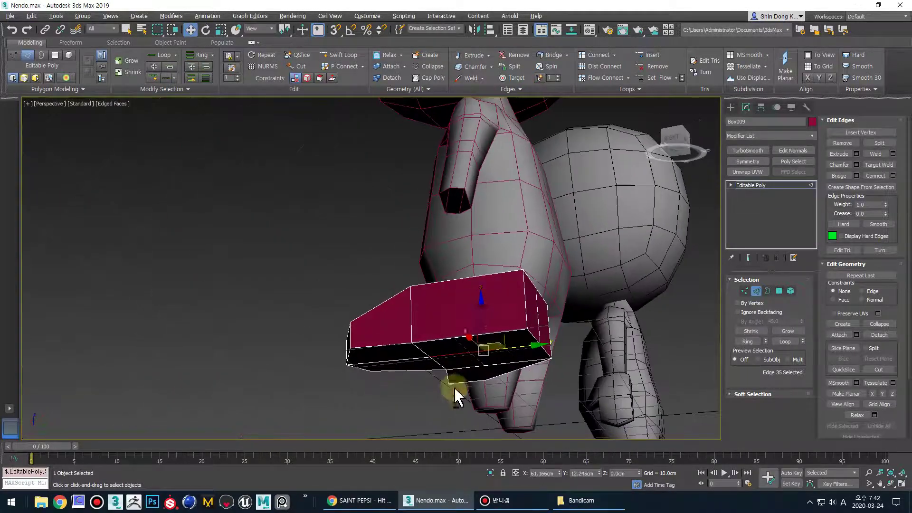
pyautogui.moveTo(483, 312); pyautogui.dragTo(484, 303)
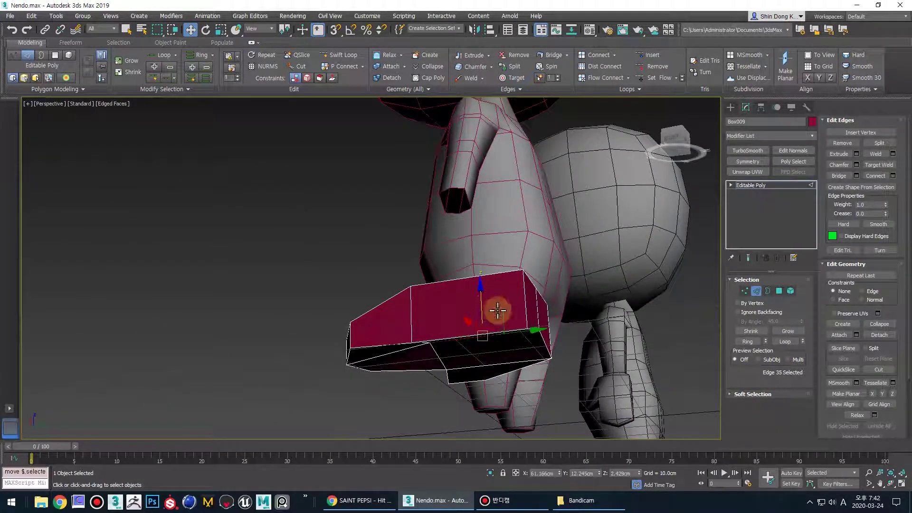
# - Lower the wrist end's bottom middle vertex to about -0.5 cm in Z and raise its top middle vertex to about 12 cm
pyautogui.keyDown('alt'); pyautogui.moveTo(540, 347); pyautogui.dragTo(517, 345, button='middle'); pyautogui.keyUp('alt')
pyautogui.press('1')
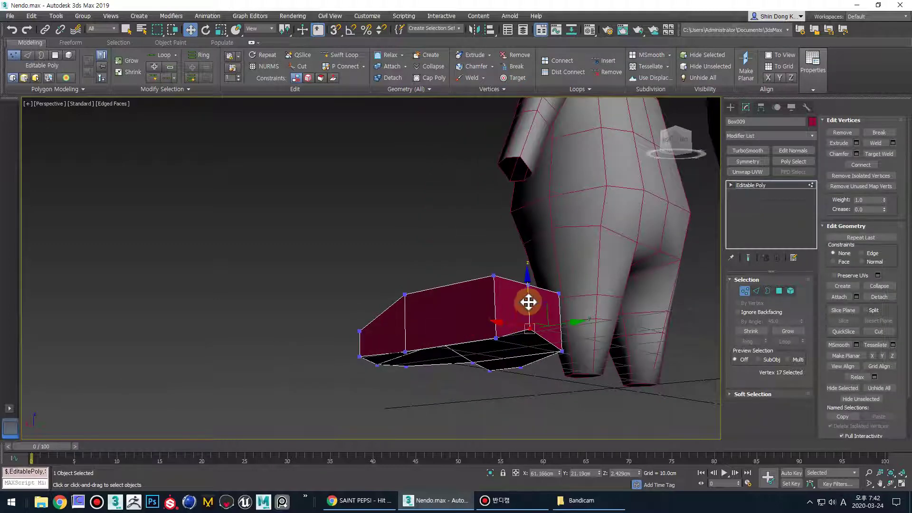
pyautogui.moveTo(528, 302); pyautogui.dragTo(530, 320)
pyautogui.keyDown('alt'); pyautogui.moveTo(531, 321); pyautogui.dragTo(537, 302, button='middle'); pyautogui.keyUp('alt')
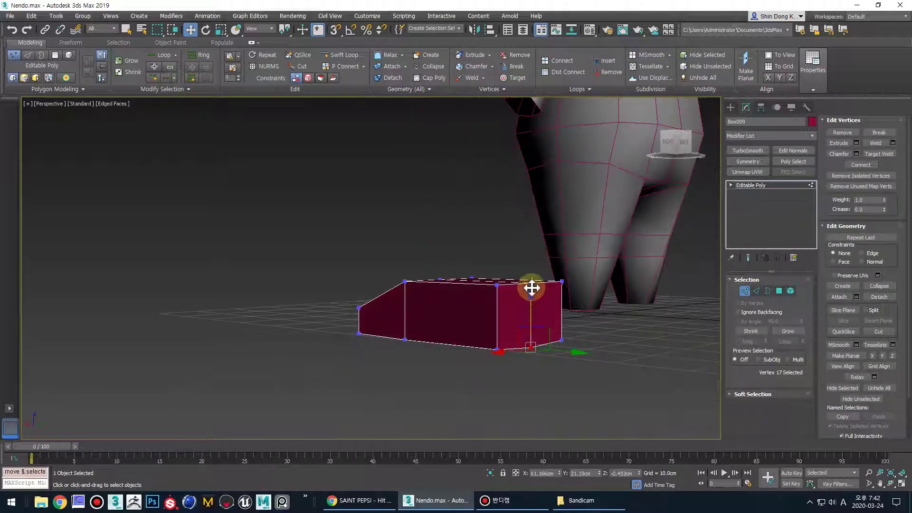
pyautogui.moveTo(532, 288); pyautogui.dragTo(541, 263)
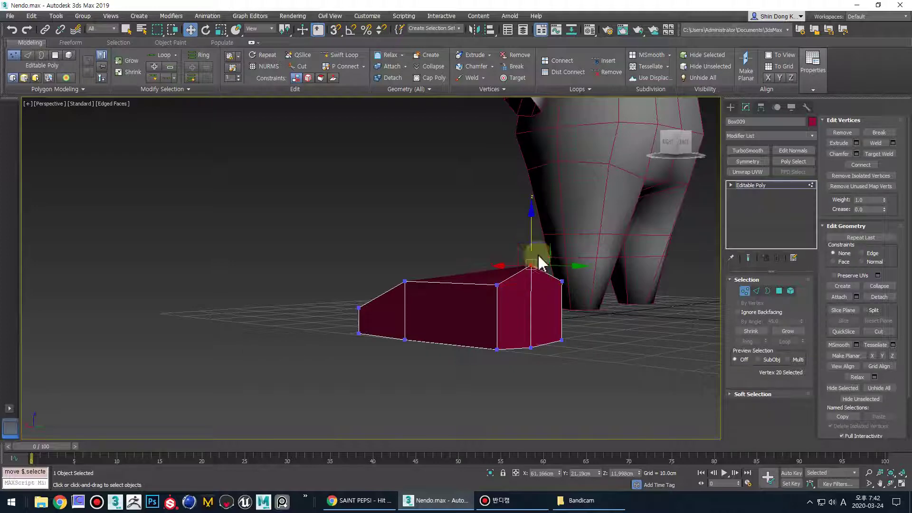
# - Raise the wrist end's two lower corner vertices to about 2.4 cm and bring the outer knuckle's lower and upper vertices closer together
pyautogui.click(498, 349)
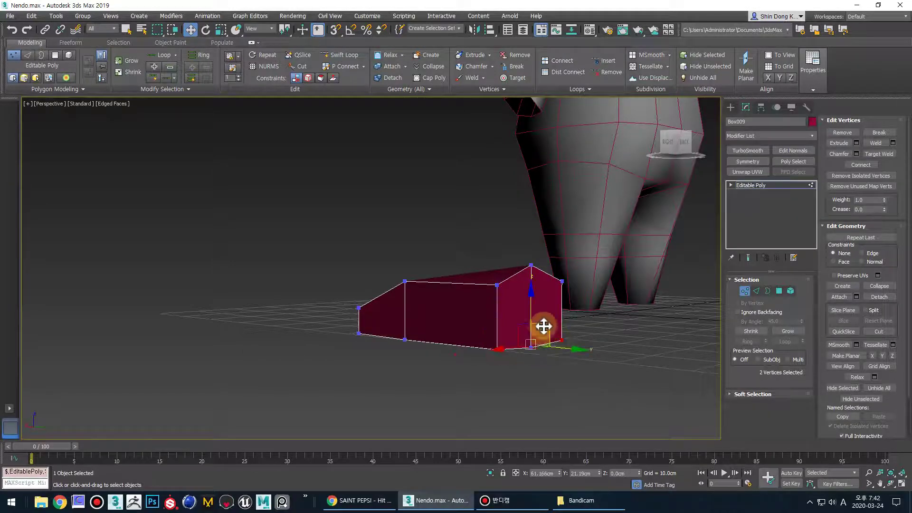
pyautogui.moveTo(532, 317); pyautogui.dragTo(529, 299)
pyautogui.click(405, 339)
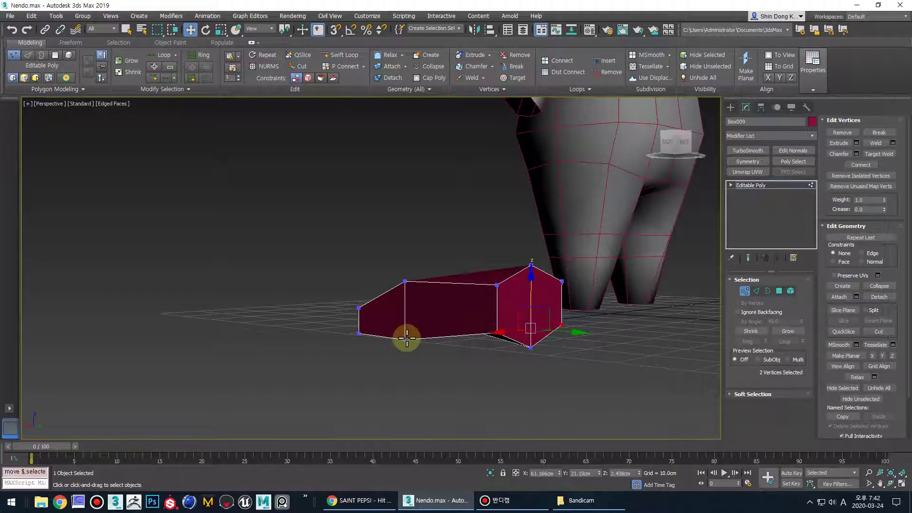
pyautogui.moveTo(408, 305); pyautogui.dragTo(407, 296)
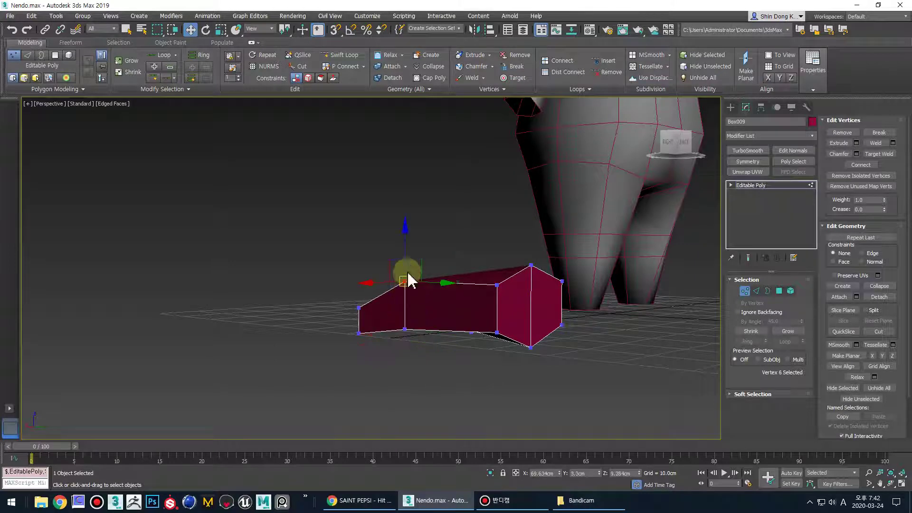
pyautogui.moveTo(409, 257); pyautogui.dragTo(407, 271)
# - Delete the two polygons closing the hand's wrist end to open it for the arm
pyautogui.keyDown('alt'); pyautogui.moveTo(495, 335); pyautogui.dragTo(528, 380, button='middle'); pyautogui.keyUp('alt')
pyautogui.press('4')
pyautogui.press('q')
pyautogui.click(389, 333)
pyautogui.keyDown('ctrl'); pyautogui.click(413, 340); pyautogui.keyUp('ctrl')
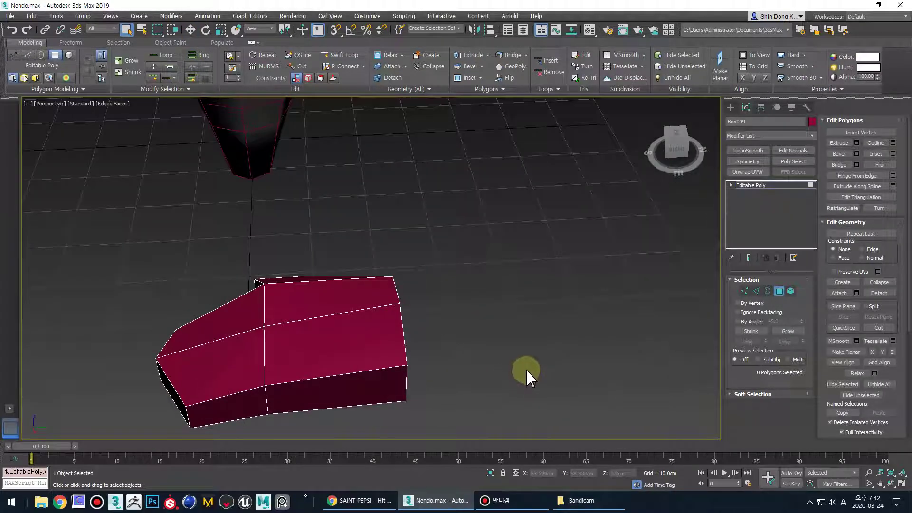
# - Rotate the whole hand object 90 degrees about Z and 55 degrees about Y with angle snap on
pyautogui.scroll(-3, 483, 363)
pyautogui.moveTo(401, 327); pyautogui.dragTo(564, 348, button='middle')
pyautogui.scroll(-5, 564, 352)
pyautogui.keyDown('alt'); pyautogui.moveTo(549, 387); pyautogui.dragTo(609, 366, button='middle'); pyautogui.keyUp('alt')
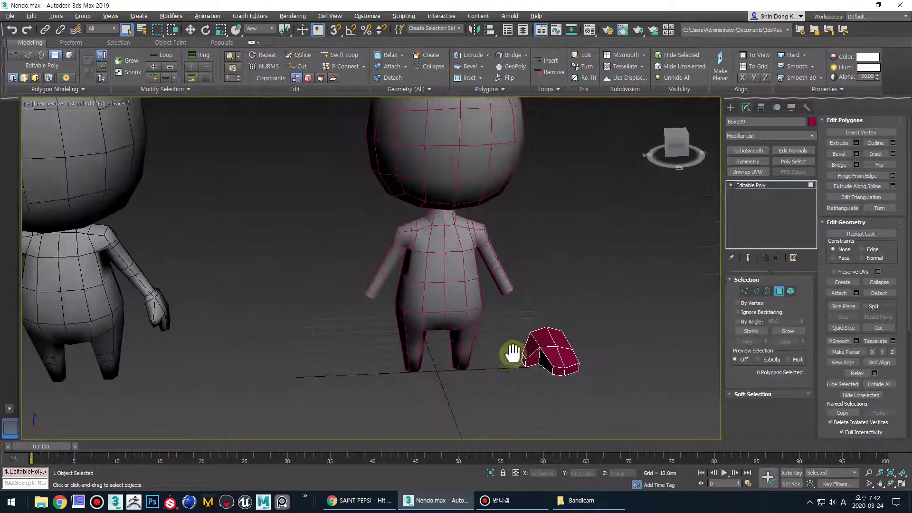
pyautogui.moveTo(512, 354); pyautogui.dragTo(543, 360, button='middle')
pyautogui.scroll(3, 543, 360)
pyautogui.click(781, 292)
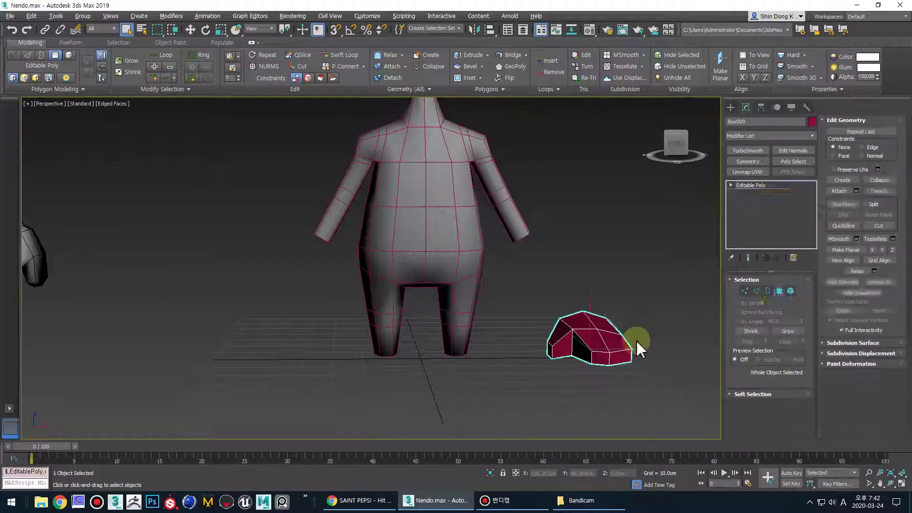
pyautogui.moveTo(593, 348); pyautogui.dragTo(554, 348, button='middle')
pyautogui.press('1')
pyautogui.click(537, 329)
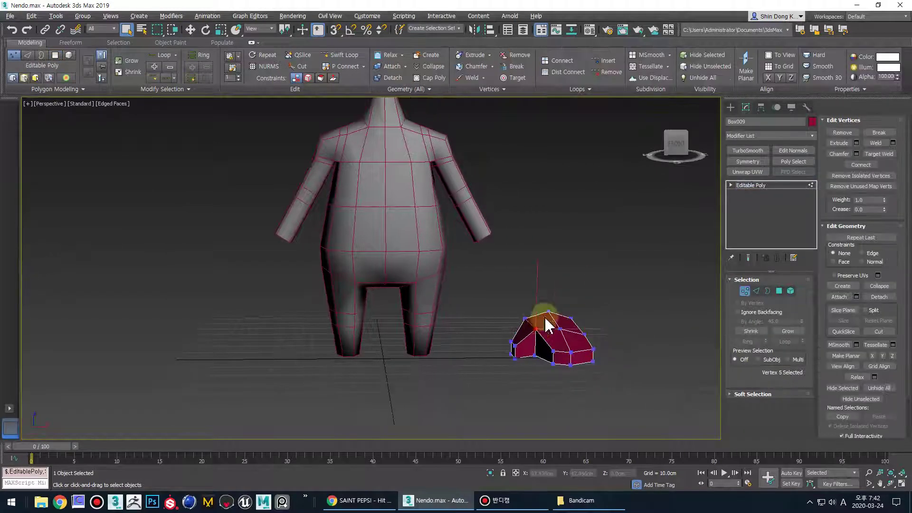
pyautogui.press('w')
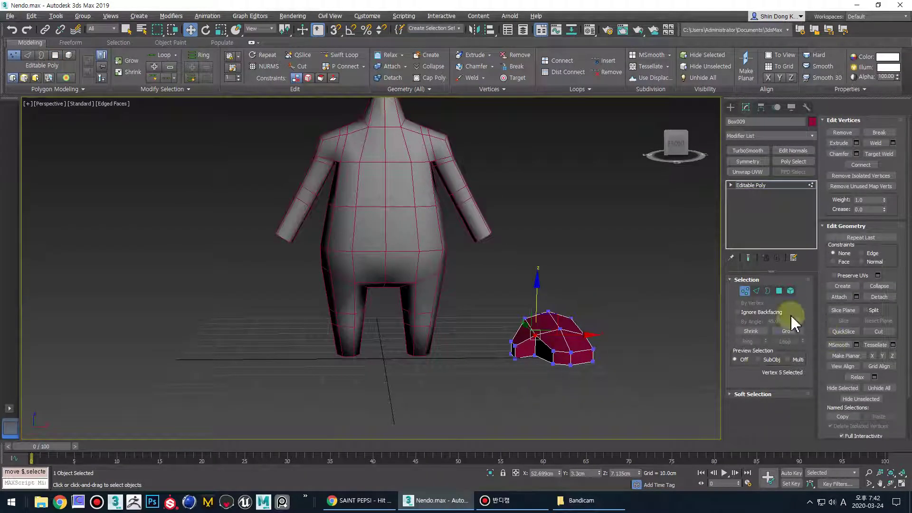
pyautogui.click(745, 291)
pyautogui.press('e')
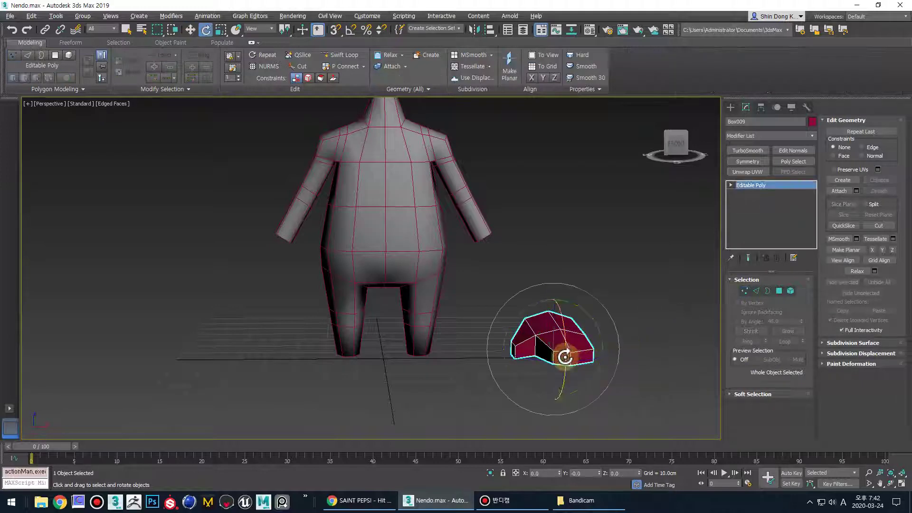
pyautogui.moveTo(535, 360); pyautogui.dragTo(578, 372)
pyautogui.press('a')
pyautogui.moveTo(579, 371); pyautogui.dragTo(526, 336, button='middle')
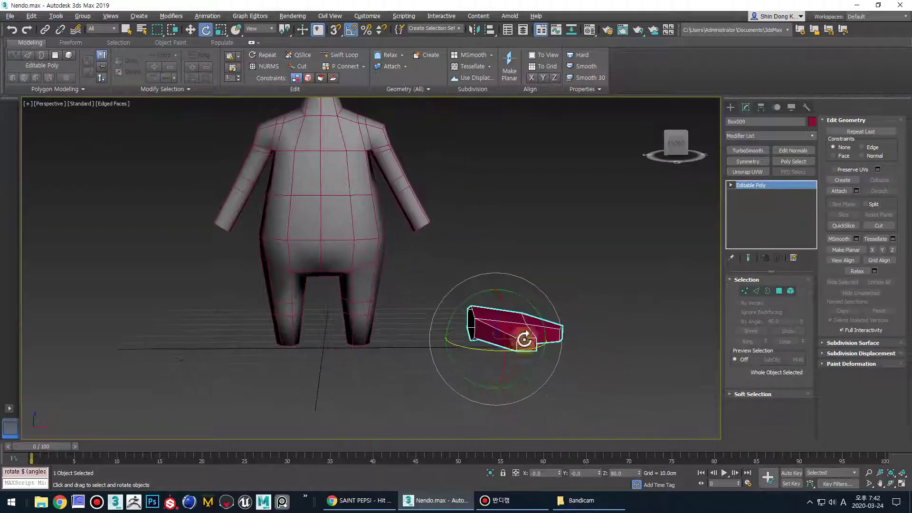
pyautogui.moveTo(525, 336); pyautogui.dragTo(550, 327)
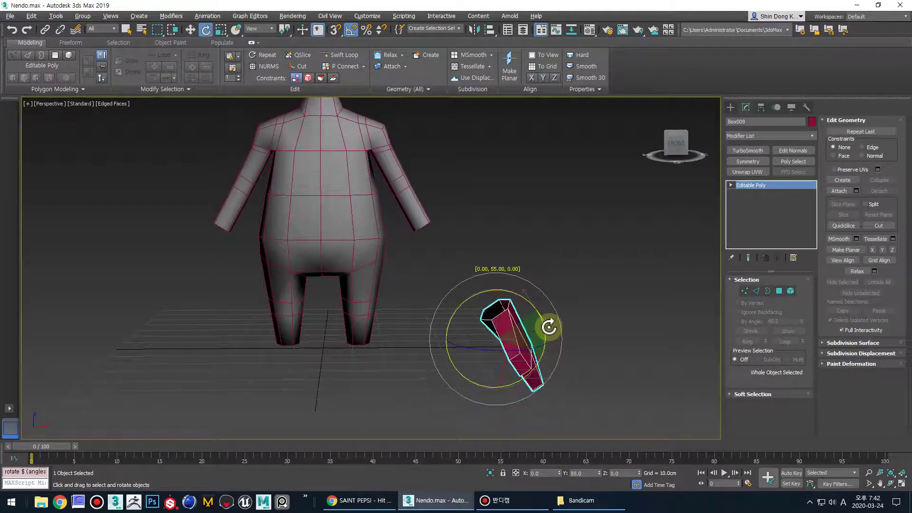
# - Move the hand to the open arm end at about X 33.9 cm, Y 0.3 cm and Z 30.7 cm
pyautogui.press('w')
pyautogui.keyDown('alt'); pyautogui.moveTo(528, 331); pyautogui.dragTo(519, 325, button='middle'); pyautogui.keyUp('alt')
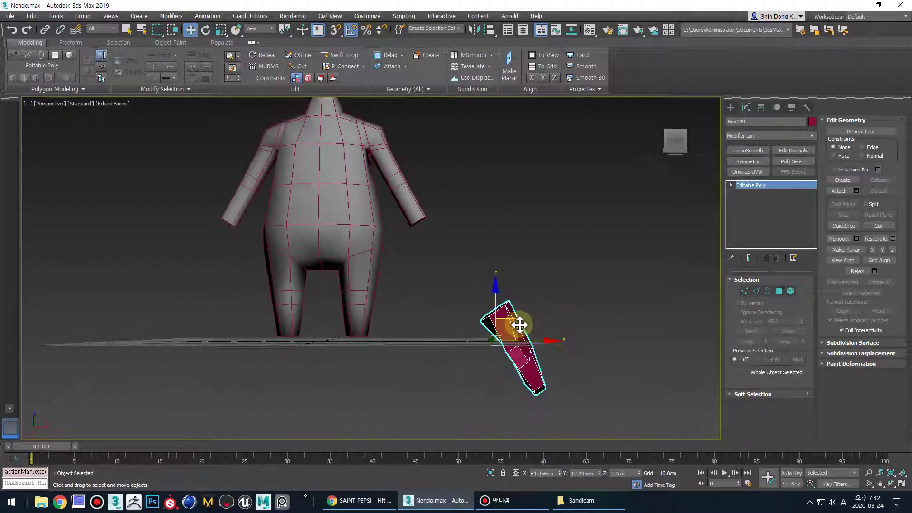
pyautogui.moveTo(514, 322); pyautogui.dragTo(437, 234)
pyautogui.scroll(3, 447, 347)
pyautogui.keyDown('alt'); pyautogui.moveTo(412, 355); pyautogui.dragTo(450, 370, button='middle'); pyautogui.keyUp('alt')
pyautogui.scroll(-3, 390, 280)
pyautogui.scroll(2, 407, 272)
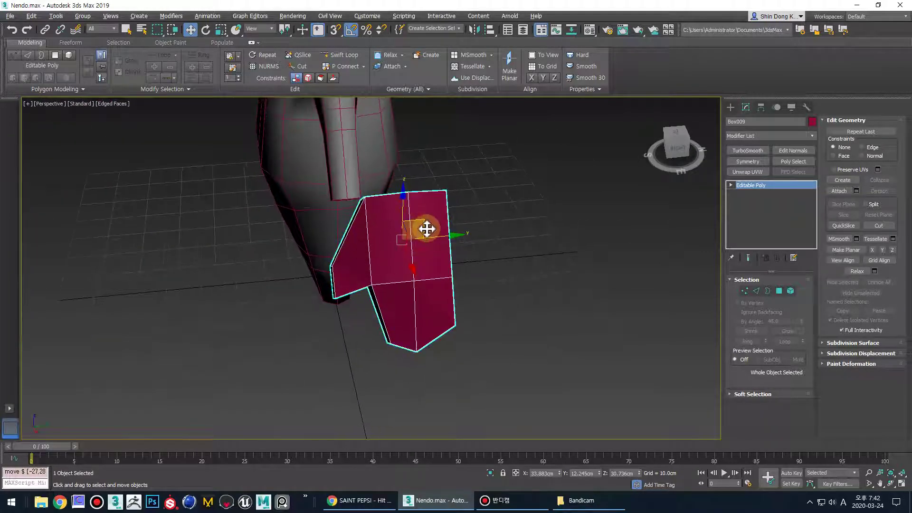
pyautogui.moveTo(438, 239); pyautogui.dragTo(372, 279)
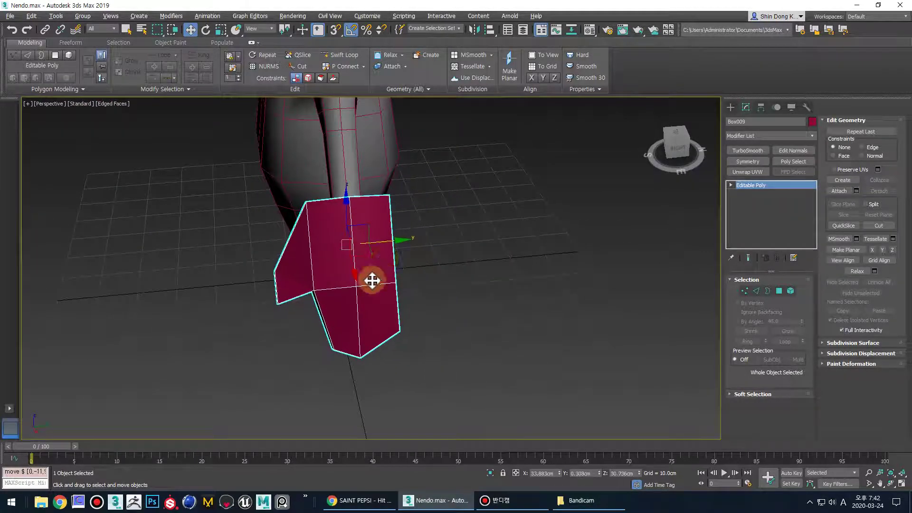
pyautogui.keyDown('alt'); pyautogui.moveTo(372, 279); pyautogui.dragTo(439, 272, button='middle'); pyautogui.keyUp('alt')
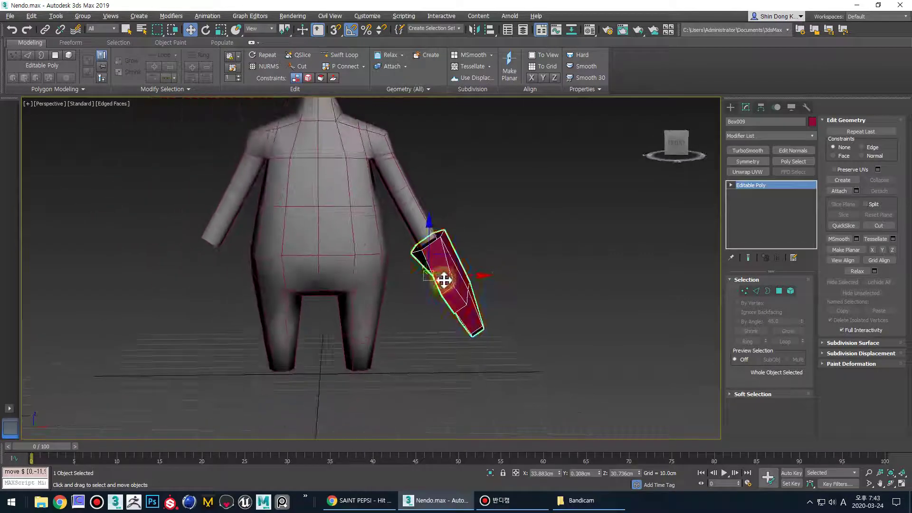
# - Scale the hand uniformly to about 57 percent and shift it about -0.9 cm in X and 1.6 cm in Z towards the wrist
pyautogui.press('r')
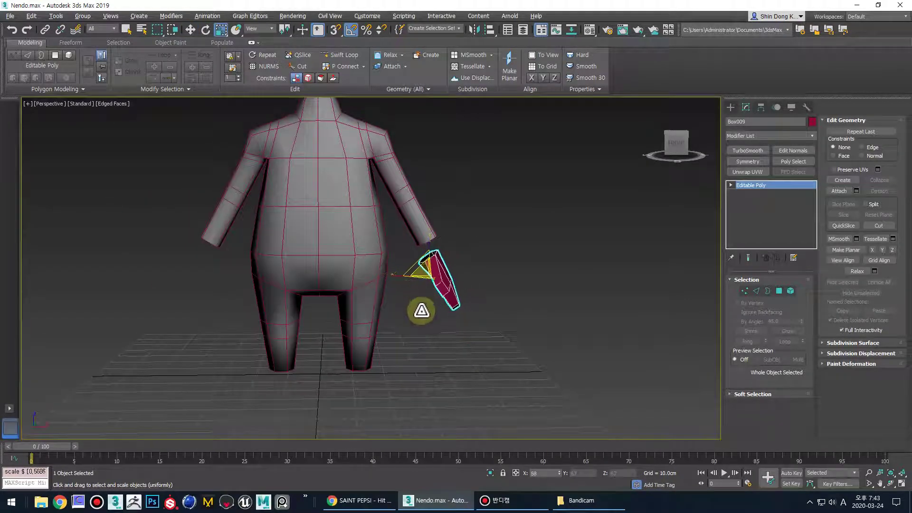
pyautogui.scroll(3, 435, 271)
pyautogui.keyDown('alt'); pyautogui.moveTo(446, 276); pyautogui.dragTo(447, 272, button='middle'); pyautogui.keyUp('alt')
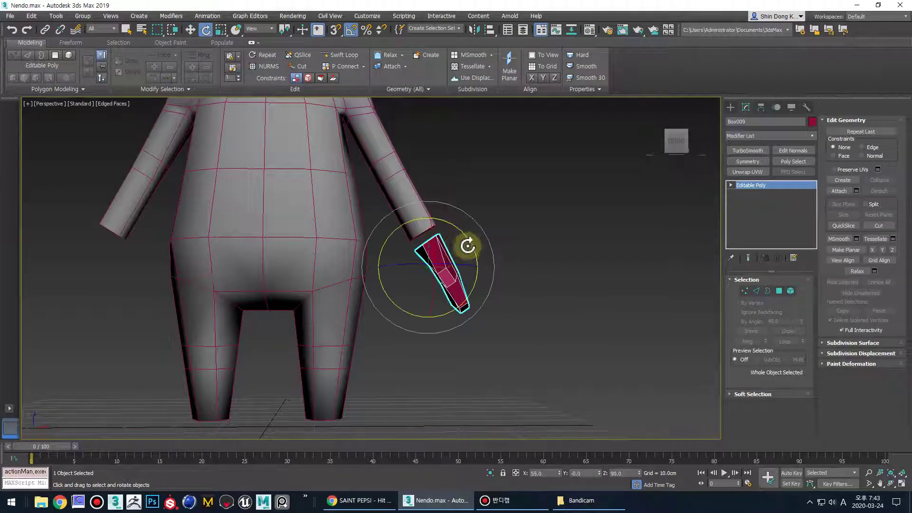
pyautogui.keyDown('alt'); pyautogui.moveTo(474, 272); pyautogui.dragTo(452, 250, button='middle'); pyautogui.keyUp('alt')
pyautogui.press('w')
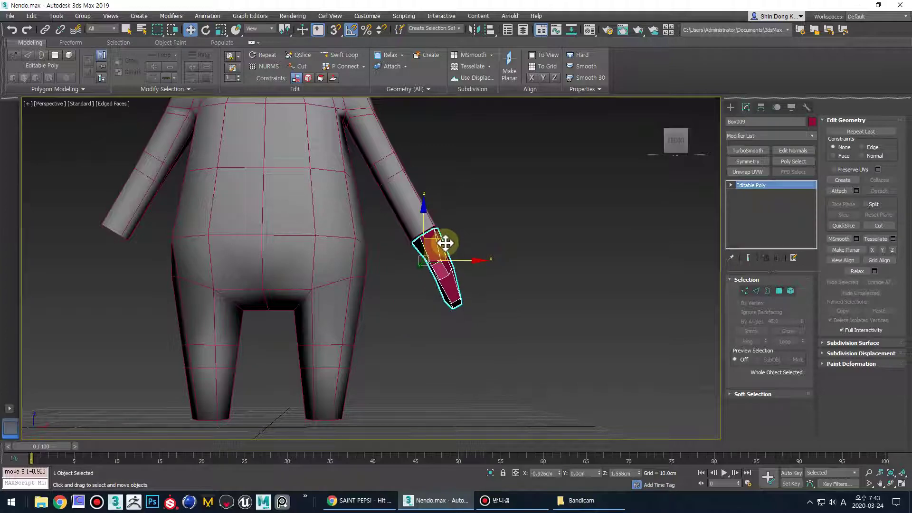
pyautogui.scroll(-5, 445, 243)
# - Select the open wrist border in the body's Editable Poly level and shift it about -0.4 cm in X and 1.1 cm in Z
pyautogui.click(468, 281)
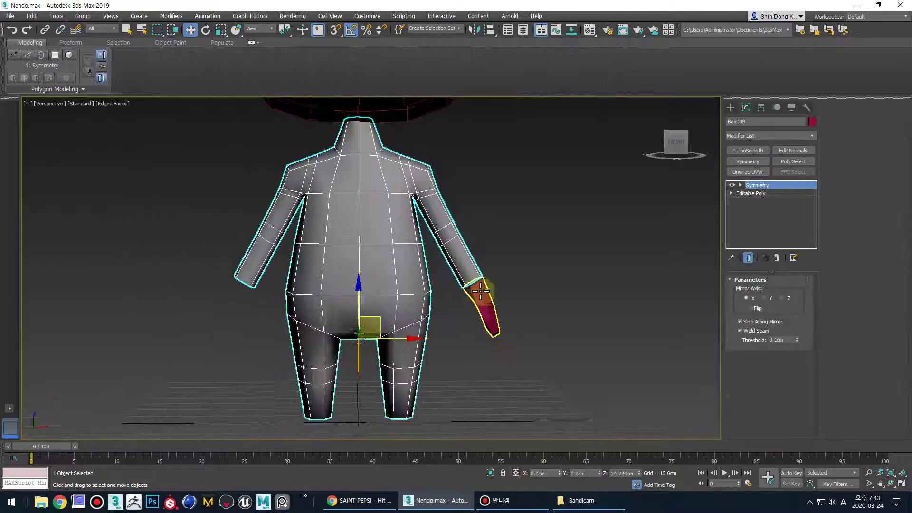
pyautogui.moveTo(480, 291)
pyautogui.keyDown('alt'); pyautogui.mouseDown(button='middle')
pyautogui.moveTo(401, 276)
pyautogui.moveTo(407, 305)
pyautogui.moveTo(433, 273)
pyautogui.moveTo(499, 301)
pyautogui.moveTo(477, 293)
pyautogui.mouseUp(button='middle'); pyautogui.keyUp('alt')
pyautogui.click(422, 296)
pyautogui.scroll(2, 424, 274)
pyautogui.click(751, 193)
pyautogui.press('3')
pyautogui.click(460, 304)
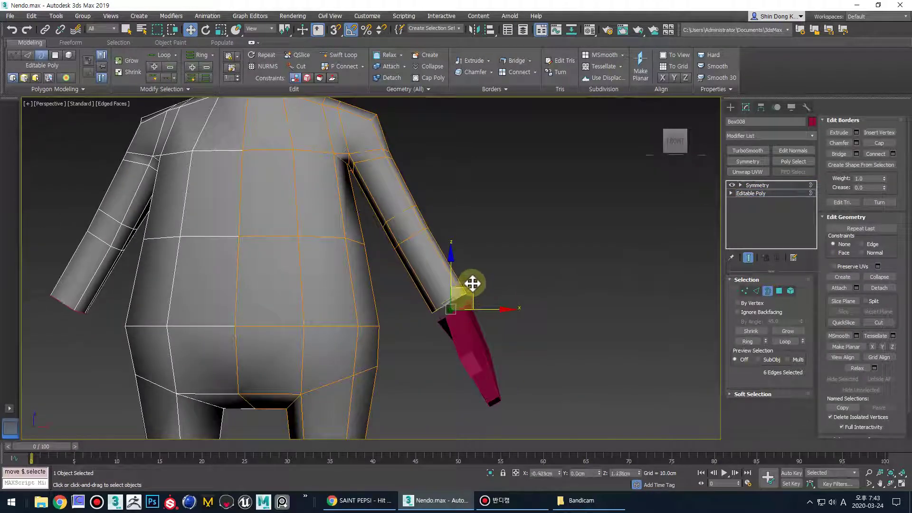
pyautogui.scroll(-4, 522, 276)
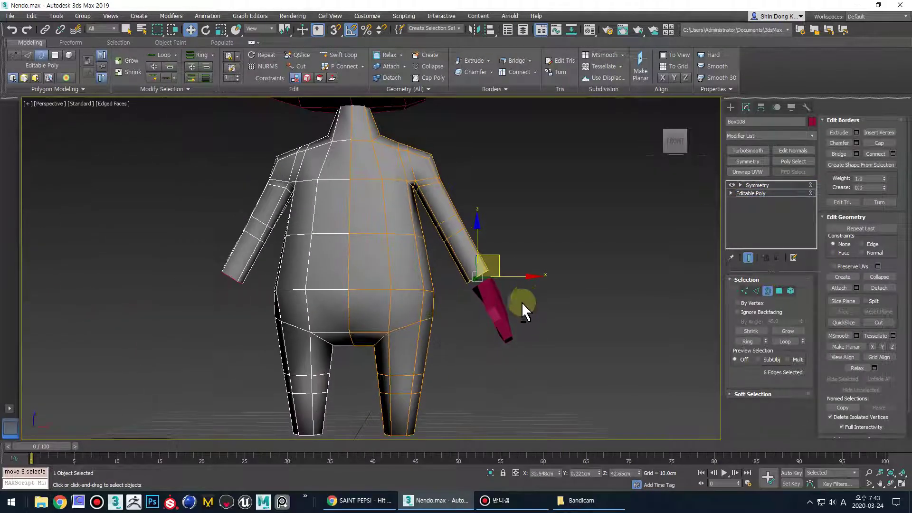
# - Attach the hand object to the body mesh
pyautogui.press('q')
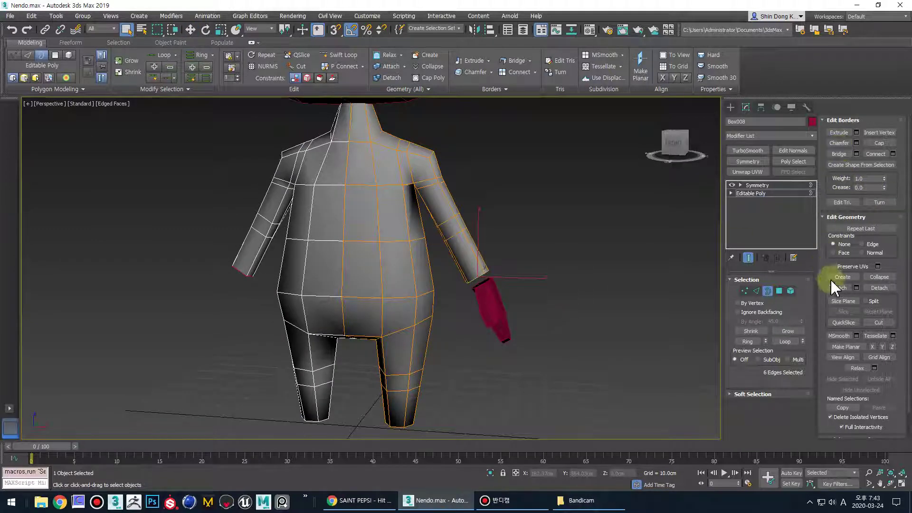
pyautogui.click(838, 288)
pyautogui.click(505, 310)
pyautogui.moveTo(507, 309); pyautogui.dragTo(535, 303, button='middle')
pyautogui.scroll(6, 529, 290)
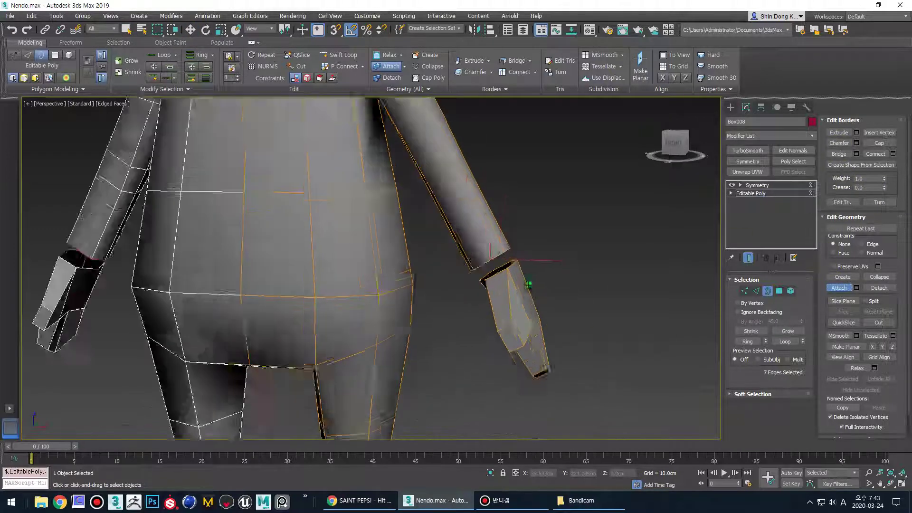
# - Bridge the arm's open wrist border to the open border of the hand
pyautogui.press('r')
pyautogui.press('3')
pyautogui.press('3')
pyautogui.press('q')
pyautogui.click(490, 231)
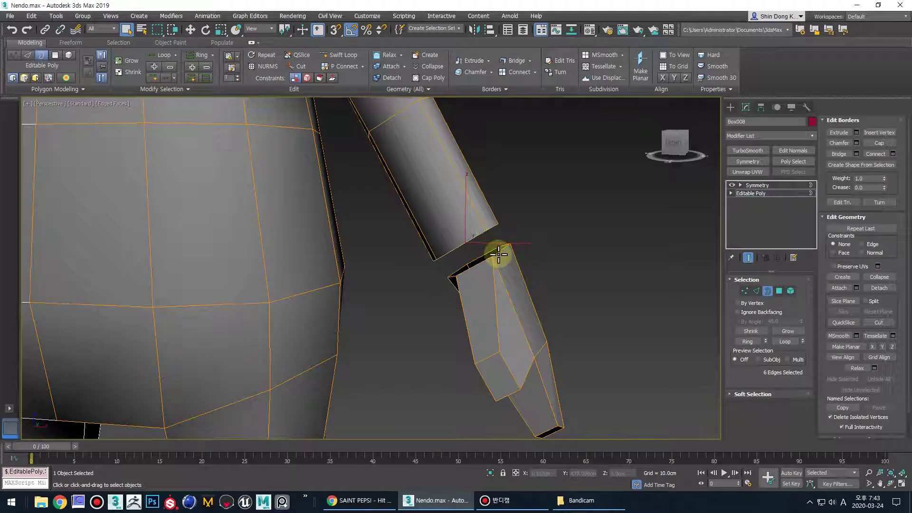
pyautogui.scroll(-4, 505, 274)
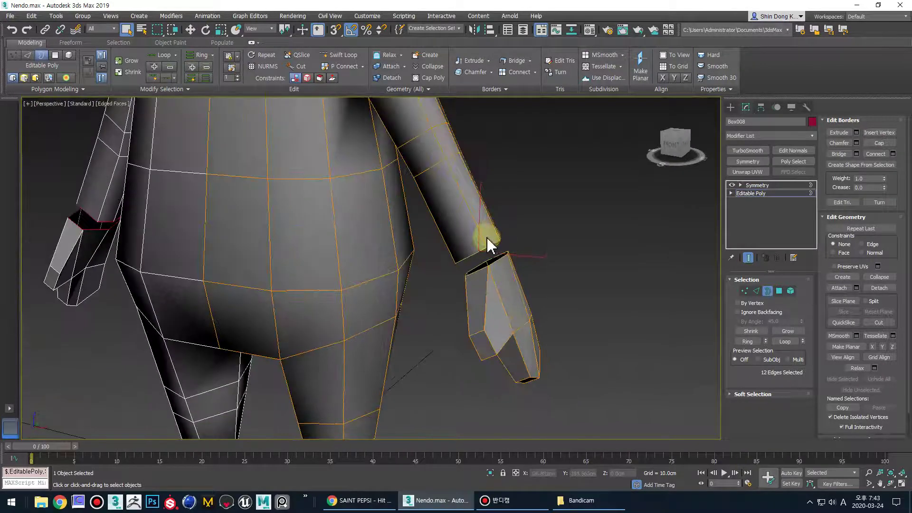
pyautogui.click(839, 154)
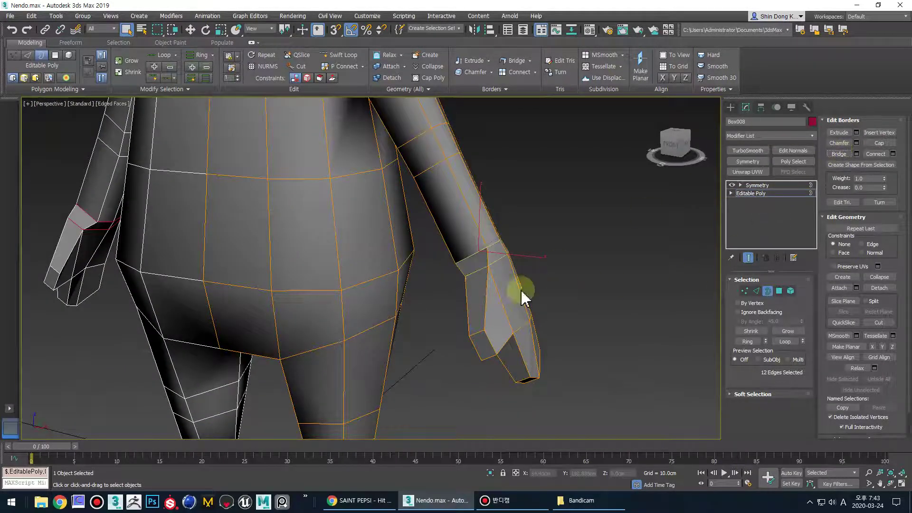
# - Smooth the shading of all body polygons, including the attached hand, through their smoothing groups
pyautogui.moveTo(523, 295); pyautogui.dragTo(595, 301, button='middle')
pyautogui.scroll(-4, 601, 302)
pyautogui.scroll(-2, 597, 296)
pyautogui.scroll(3, 597, 318)
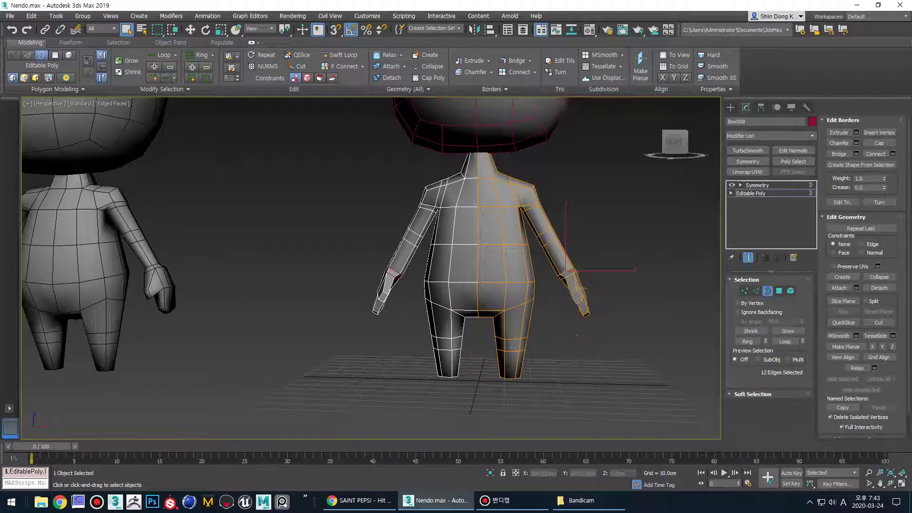
pyautogui.scroll(1, 584, 302)
pyautogui.press('4')
pyautogui.hotkey('ctrl', 'a')
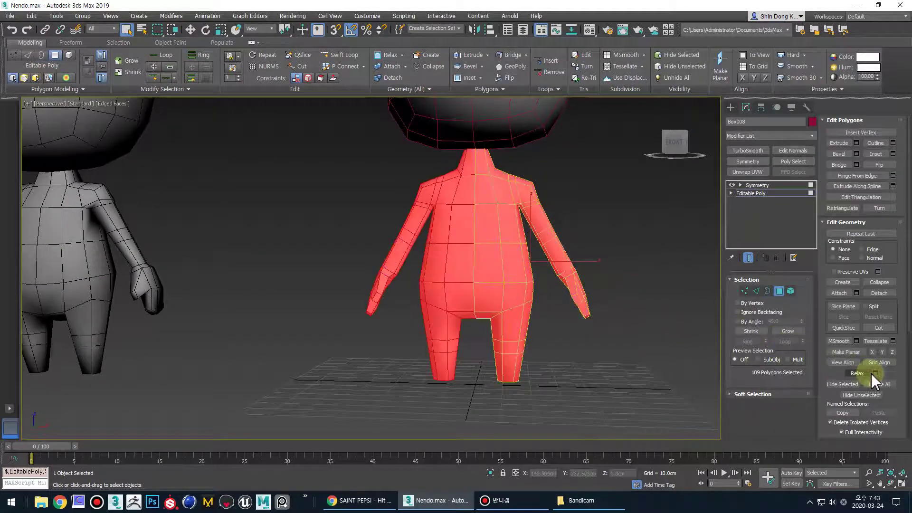
pyautogui.moveTo(605, 344); pyautogui.dragTo(590, 368, button='middle')
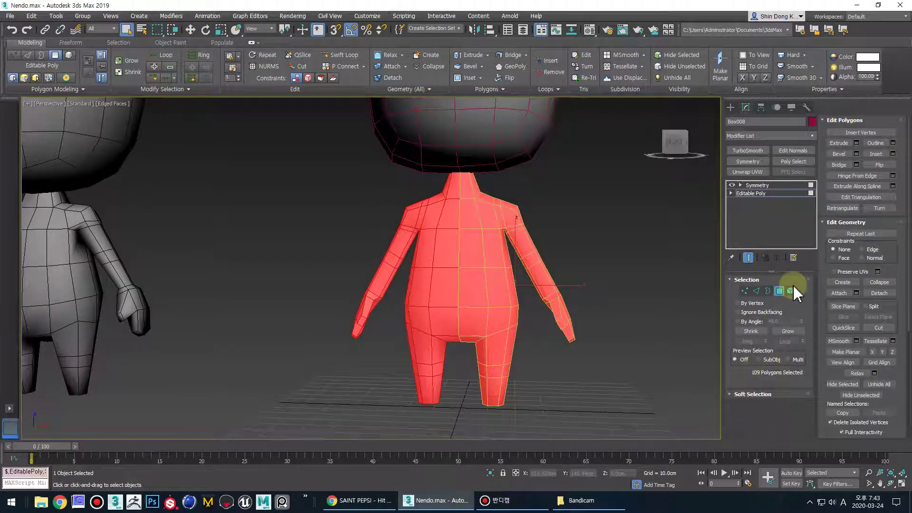
pyautogui.click(791, 291)
pyautogui.click(533, 285)
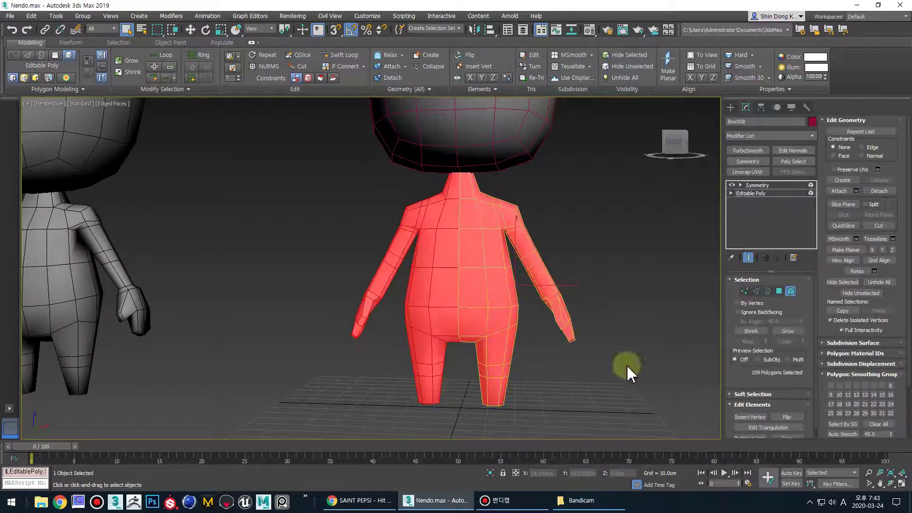
pyautogui.moveTo(898, 405); pyautogui.dragTo(884, 352)
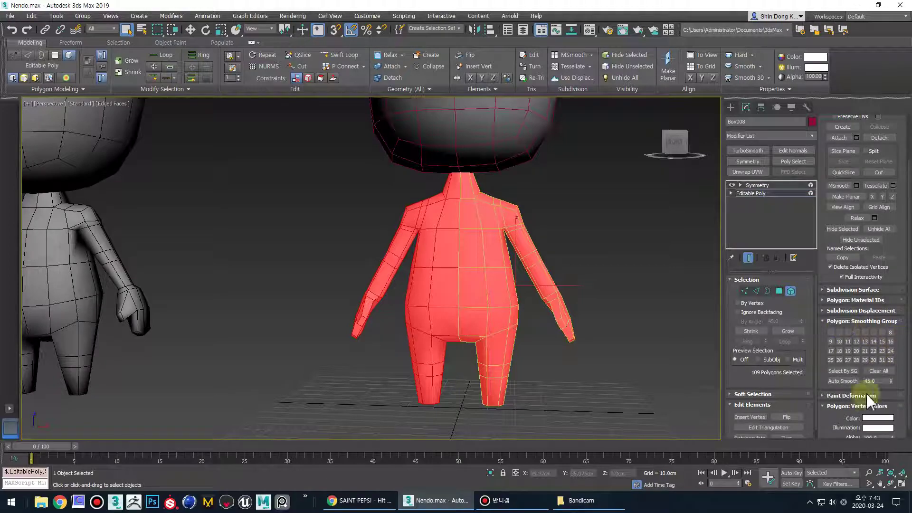
pyautogui.click(582, 366)
# - Scale down the six-edge loop at the wrist slightly and shift it about 0.3 cm in X
pyautogui.scroll(5, 582, 366)
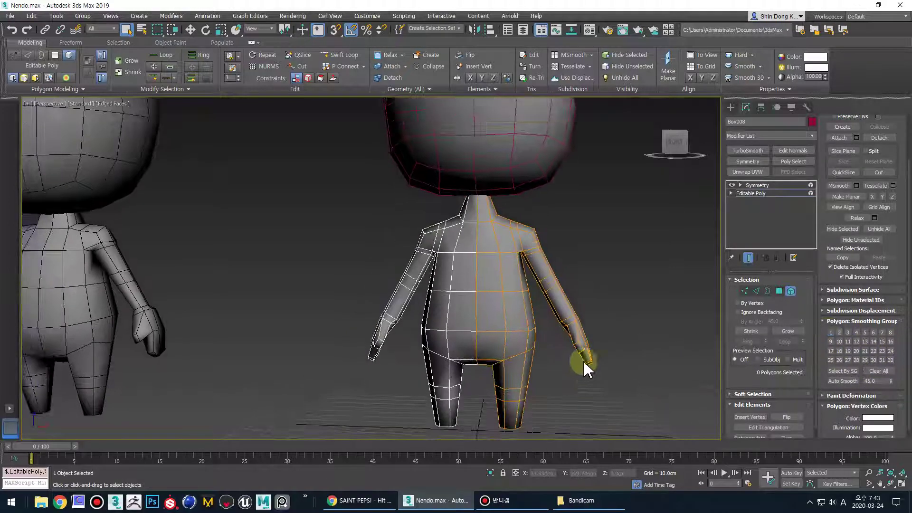
pyautogui.scroll(-2, 523, 264)
pyautogui.scroll(6, 525, 252)
pyautogui.press('2')
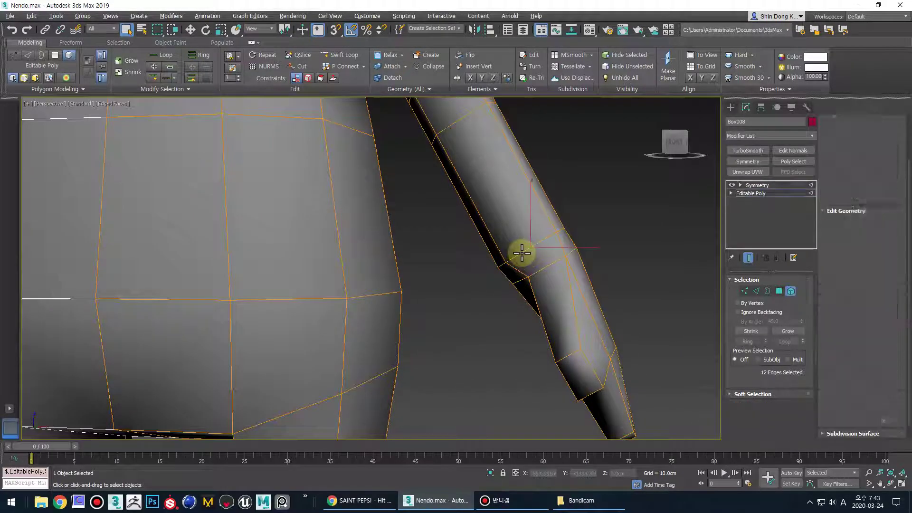
pyautogui.keyDown('alt'); pyautogui.moveTo(528, 267); pyautogui.dragTo(537, 297, button='middle'); pyautogui.keyUp('alt')
pyautogui.scroll(-1, 537, 303)
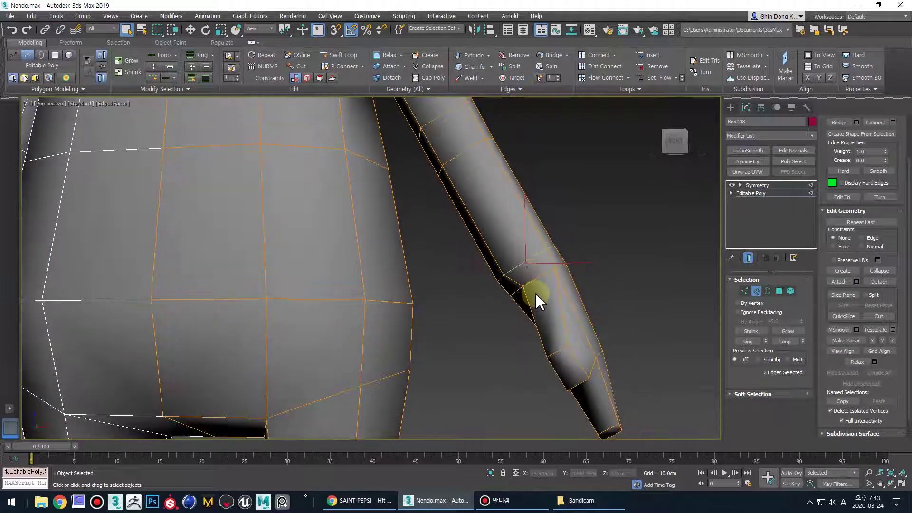
pyautogui.press('e')
pyautogui.press('r')
pyautogui.moveTo(534, 274); pyautogui.dragTo(533, 287)
pyautogui.keyDown('alt'); pyautogui.moveTo(534, 288); pyautogui.dragTo(576, 303, button='middle'); pyautogui.keyUp('alt')
pyautogui.press('w')
pyautogui.moveTo(568, 266); pyautogui.dragTo(572, 266)
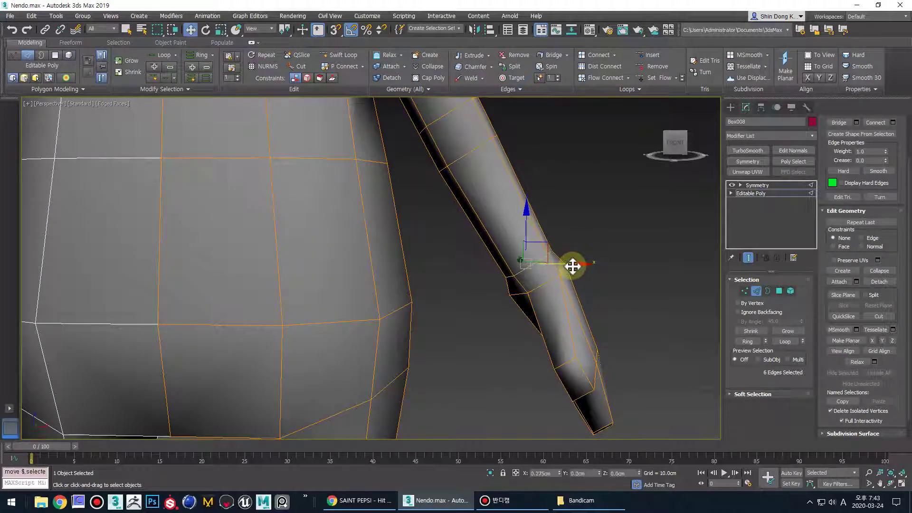
pyautogui.scroll(-5, 575, 279)
pyautogui.click(621, 335)
# - Move the inner wrist vertex about 0.8 cm in X and 0.1 cm in Z
pyautogui.scroll(-1, 627, 316)
pyautogui.keyDown('alt'); pyautogui.moveTo(629, 314); pyautogui.dragTo(578, 275, button='middle'); pyautogui.keyUp('alt')
pyautogui.scroll(4, 571, 269)
pyautogui.press('1')
pyautogui.click(576, 275)
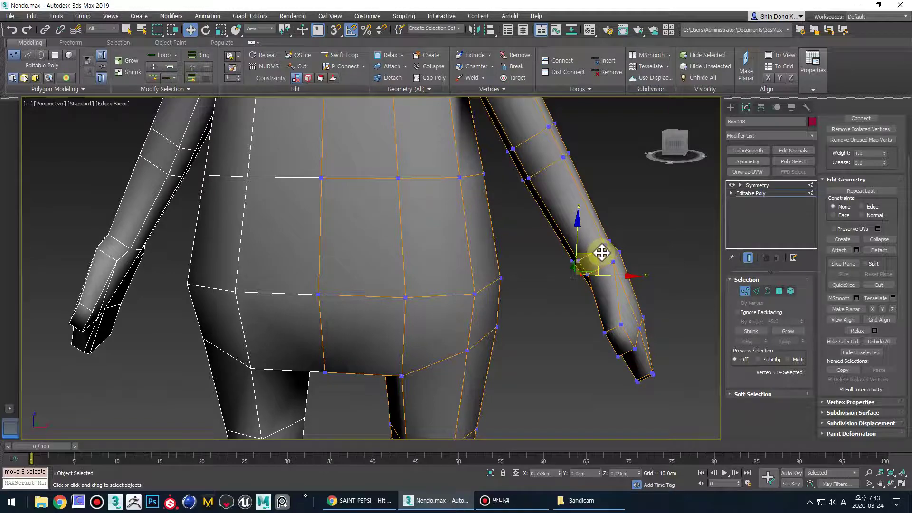
pyautogui.moveTo(602, 253); pyautogui.dragTo(604, 253)
pyautogui.keyDown('alt'); pyautogui.moveTo(572, 305); pyautogui.dragTo(605, 305, button='middle'); pyautogui.keyUp('alt')
pyautogui.scroll(-5, 590, 307)
pyautogui.scroll(-3, 591, 308)
pyautogui.click(601, 313)
pyautogui.scroll(-3, 601, 313)
# - Leave vertex editing and compare the character's body and head with the reference character beside it
pyautogui.click(744, 292)
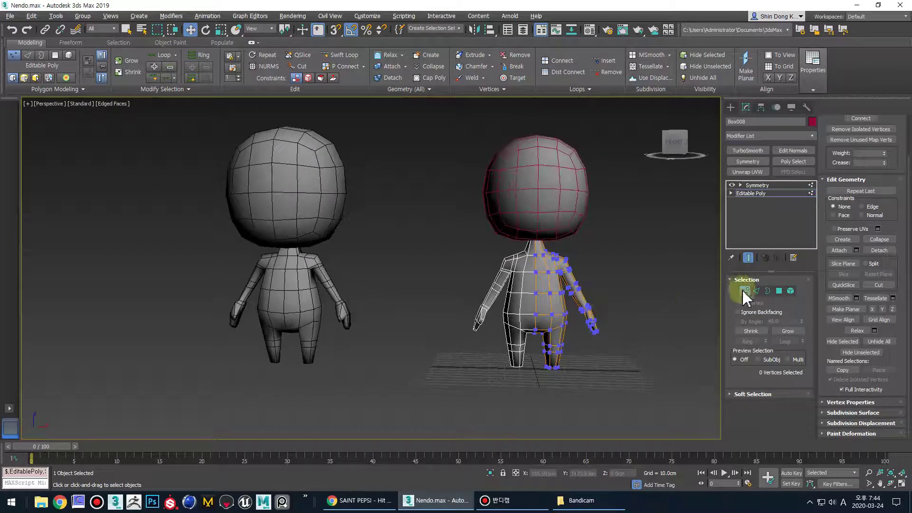
pyautogui.click(601, 281)
pyautogui.click(556, 271)
pyautogui.moveTo(555, 272)
pyautogui.keyDown('alt'); pyautogui.mouseDown(button='middle')
pyautogui.moveTo(535, 280)
pyautogui.moveTo(554, 284)
pyautogui.mouseUp(button='middle'); pyautogui.keyUp('alt')
pyautogui.click(549, 228)
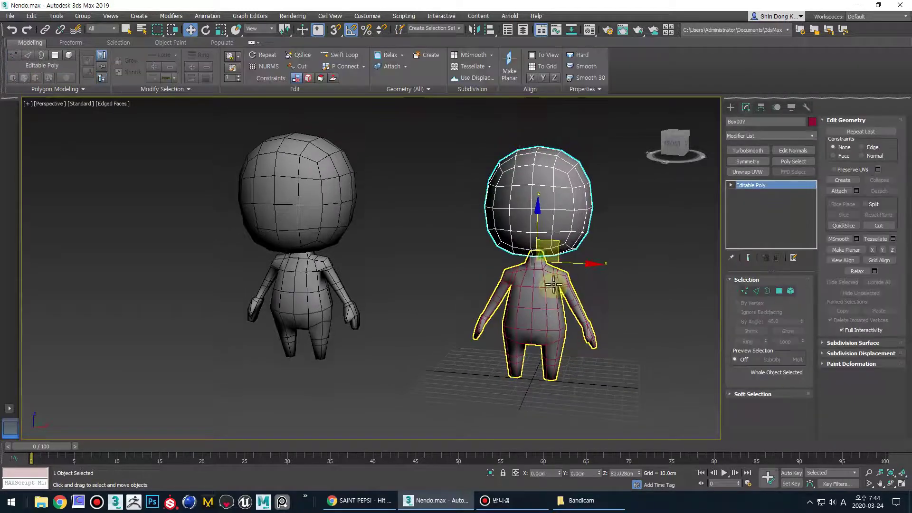
pyautogui.click(320, 217)
pyautogui.moveTo(397, 276)
pyautogui.keyDown('alt'); pyautogui.mouseDown(button='middle')
pyautogui.moveTo(401, 289)
pyautogui.moveTo(404, 275)
pyautogui.mouseUp(button='middle'); pyautogui.keyUp('alt')
# - Apply an FFD 2x2x2 modifier to the right-hand character's head and enter its control-point level
pyautogui.click(544, 192)
pyautogui.keyDown('alt'); pyautogui.moveTo(542, 247); pyautogui.dragTo(621, 234, button='middle'); pyautogui.keyUp('alt')
pyautogui.click(811, 136)
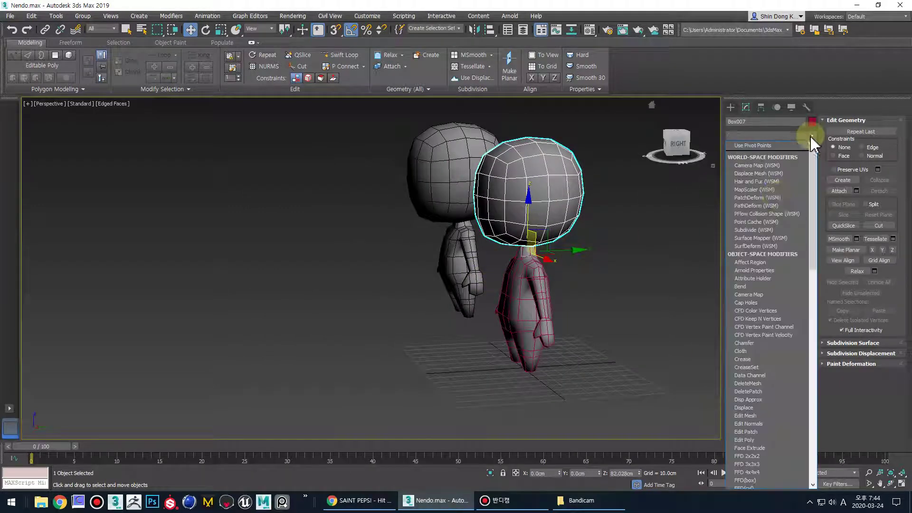
pyautogui.click(755, 456)
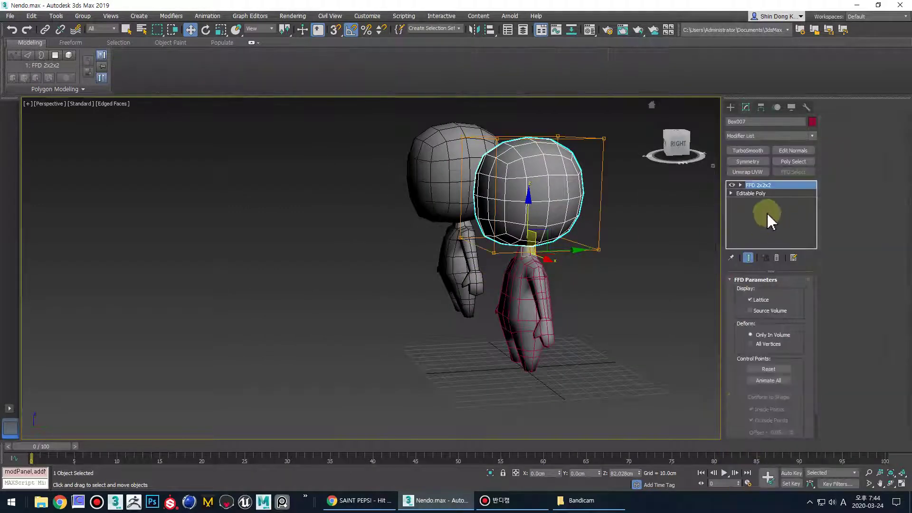
pyautogui.click(762, 193)
# - Lower the head lattice's bottom front control points about 7 cm and its bottom rear control points about 4.1 cm in Z
pyautogui.keyDown('alt'); pyautogui.moveTo(669, 240); pyautogui.dragTo(561, 218, button='middle'); pyautogui.keyUp('alt')
pyautogui.moveTo(518, 164); pyautogui.dragTo(438, 316)
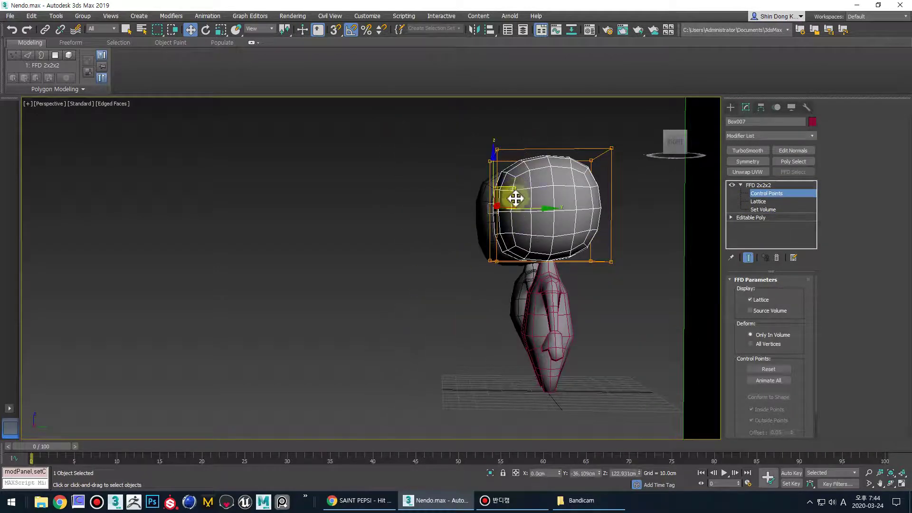
pyautogui.moveTo(527, 248)
pyautogui.mouseDown()
pyautogui.moveTo(458, 305)
pyautogui.moveTo(516, 255)
pyautogui.mouseUp()
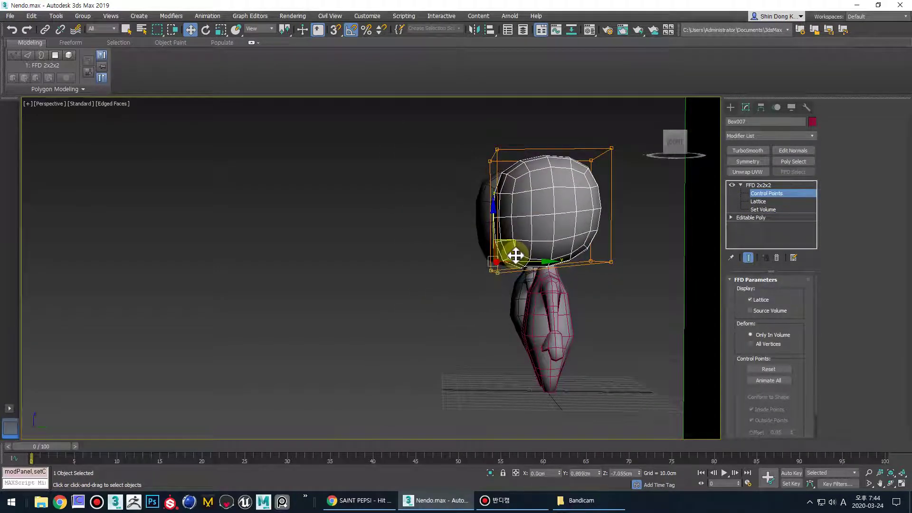
pyautogui.moveTo(658, 247); pyautogui.dragTo(556, 286)
pyautogui.moveTo(621, 247); pyautogui.dragTo(622, 254)
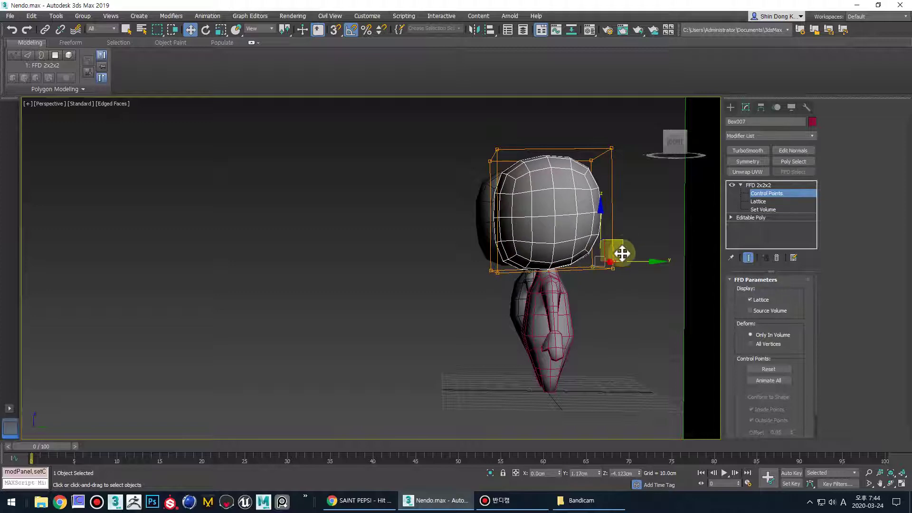
# - Select all control points of the head's lattice and scale them up slightly in X to widen the head
pyautogui.keyDown('alt'); pyautogui.moveTo(623, 254); pyautogui.dragTo(549, 235, button='middle'); pyautogui.keyUp('alt')
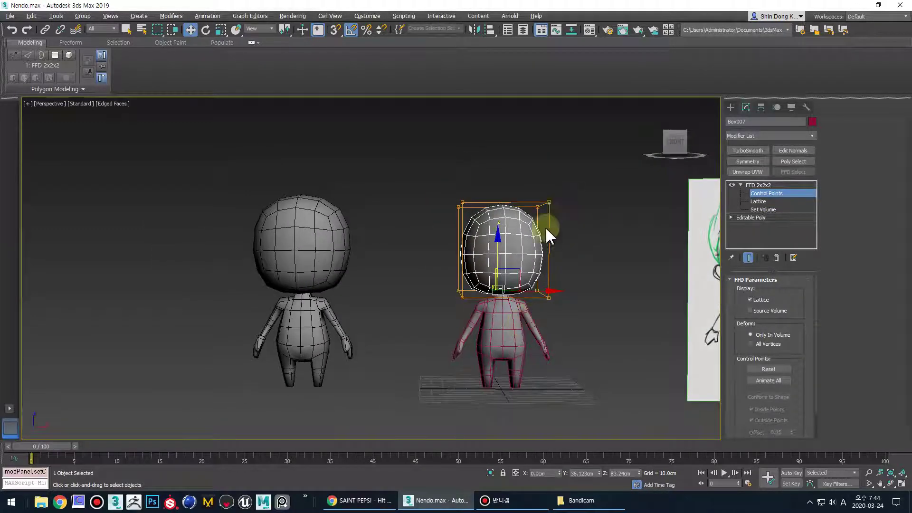
pyautogui.hotkey('ctrl', 'a')
pyautogui.press('e')
pyautogui.press('r')
pyautogui.moveTo(554, 250); pyautogui.dragTo(561, 248)
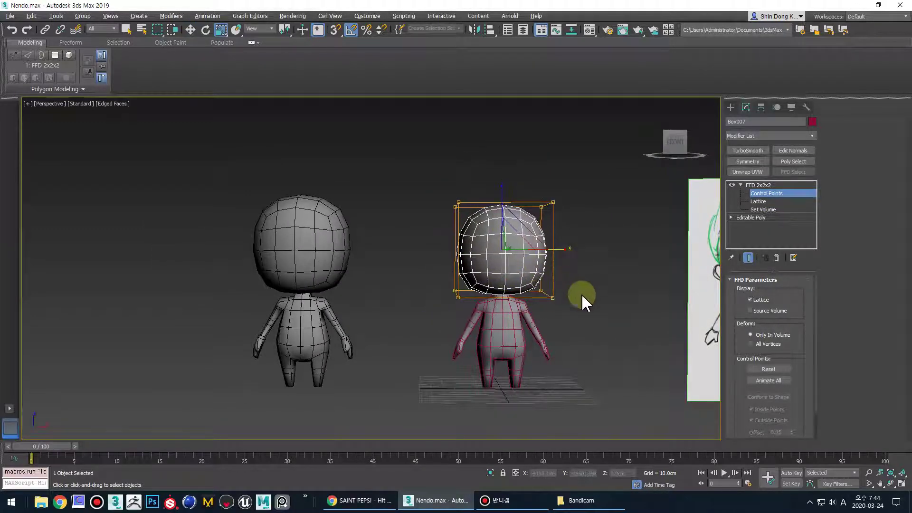
# - Convert the deformed head to an Editable Poly
pyautogui.press('q')
pyautogui.scroll(2, 537, 295)
pyautogui.rightClick(476, 195)
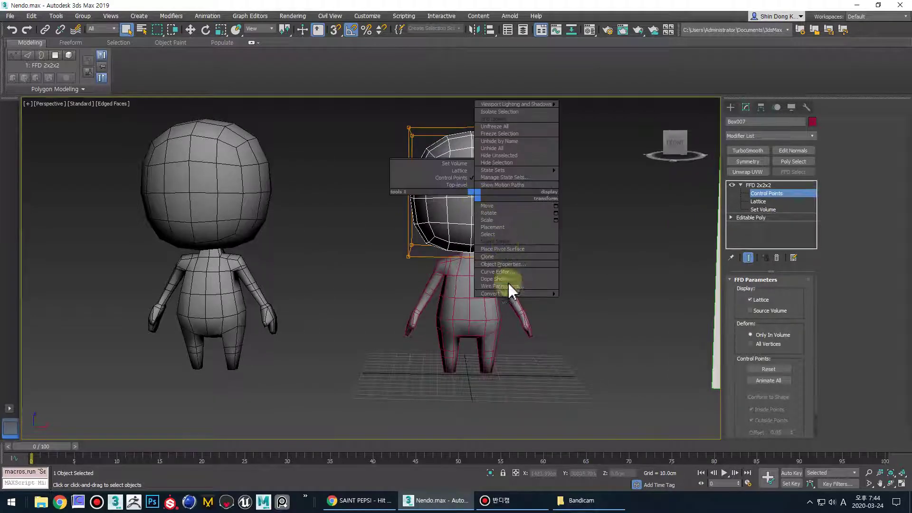
pyautogui.moveTo(514, 296)
pyautogui.click(591, 301)
# - Remove the Symmetry modifier from the body and delete the head's polygon element on the same mirrored side
pyautogui.click(509, 302)
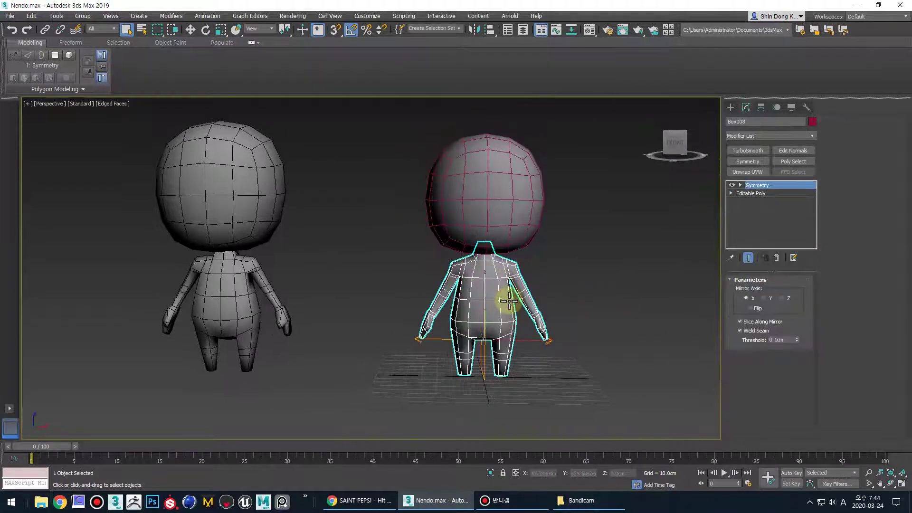
pyautogui.click(776, 259)
pyautogui.click(468, 187)
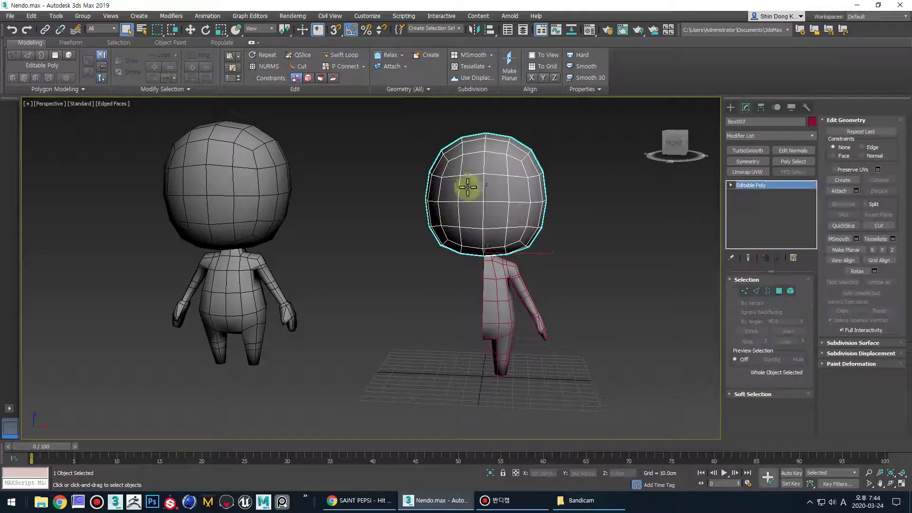
pyautogui.press('2')
pyautogui.keyDown('alt'); pyautogui.moveTo(484, 204); pyautogui.dragTo(514, 294, button='middle'); pyautogui.keyUp('alt')
pyautogui.press('5')
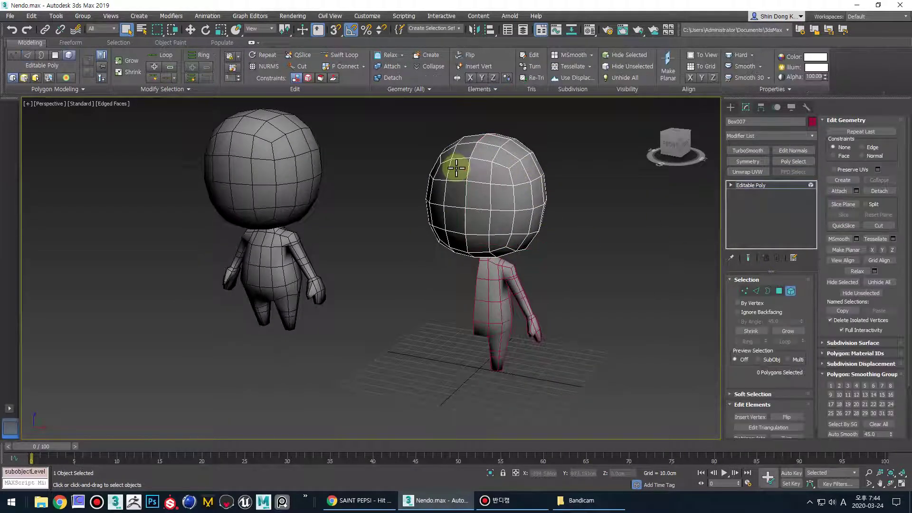
pyautogui.click(456, 168)
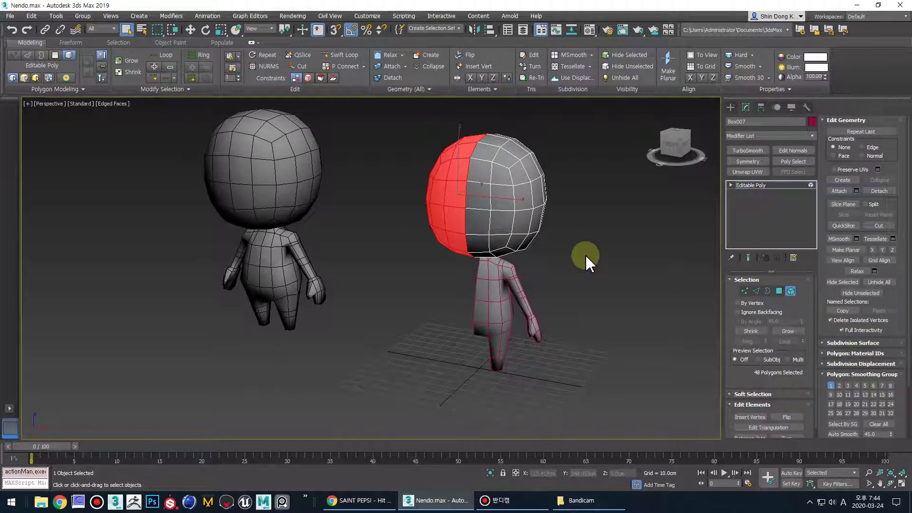
pyautogui.press('Delete')
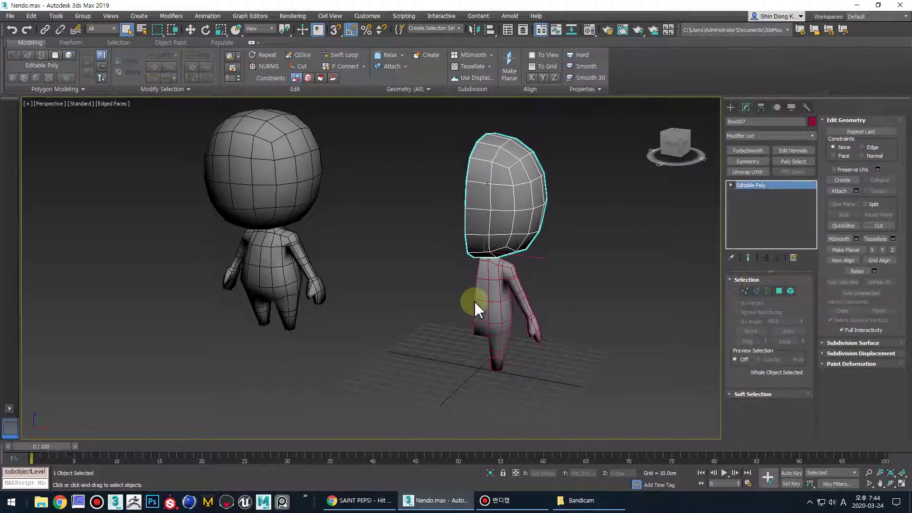
# - Attach the half head to the half body and rename the combined object Nendoroid
pyautogui.click(487, 301)
pyautogui.click(839, 191)
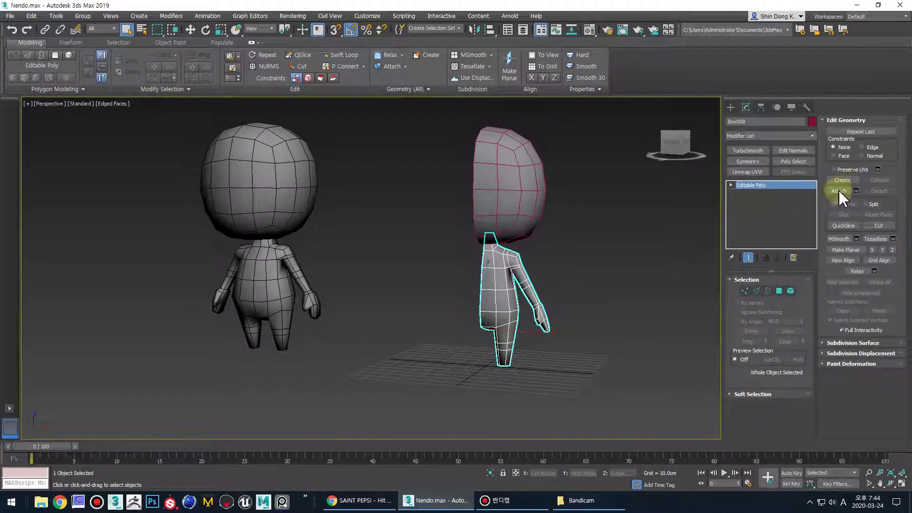
pyautogui.click(542, 170)
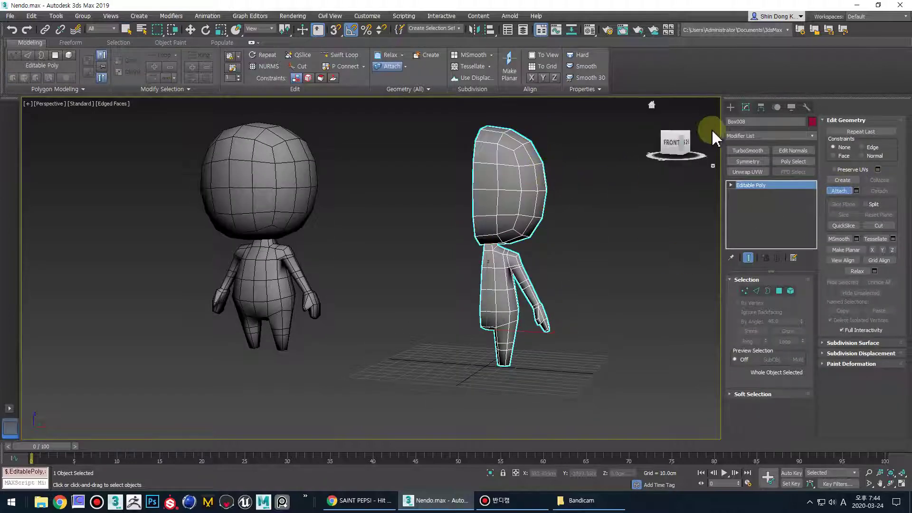
pyautogui.click(839, 191)
pyautogui.press('w')
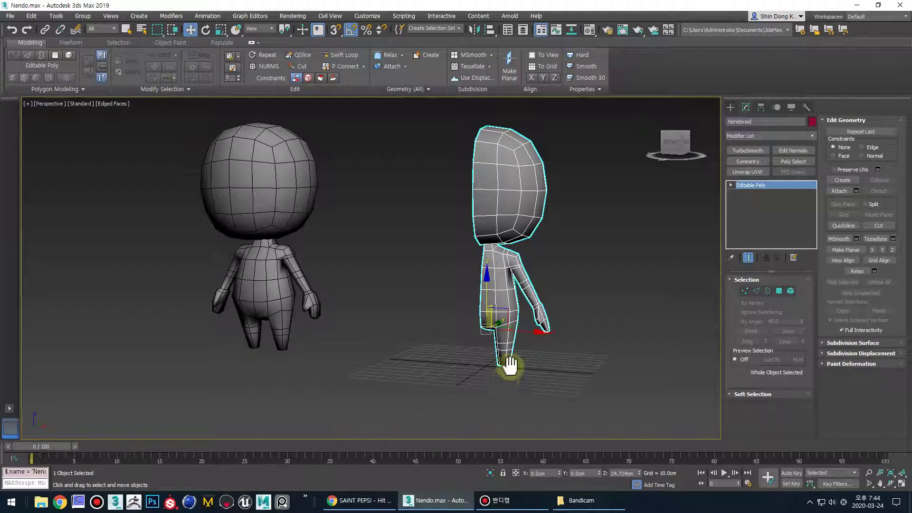
# - Mirror the half character across the X axis with a Symmetry modifier
pyautogui.scroll(6, 509, 366)
pyautogui.scroll(8, 518, 323)
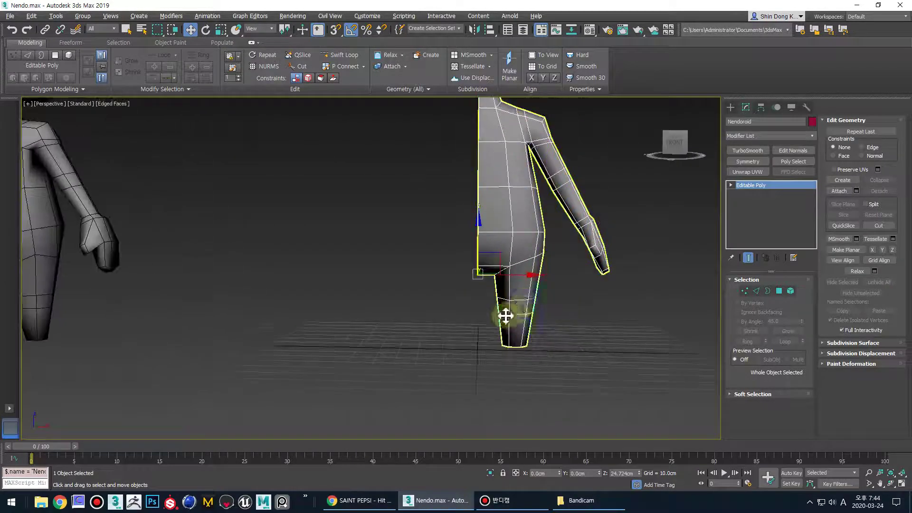
pyautogui.scroll(-3, 522, 308)
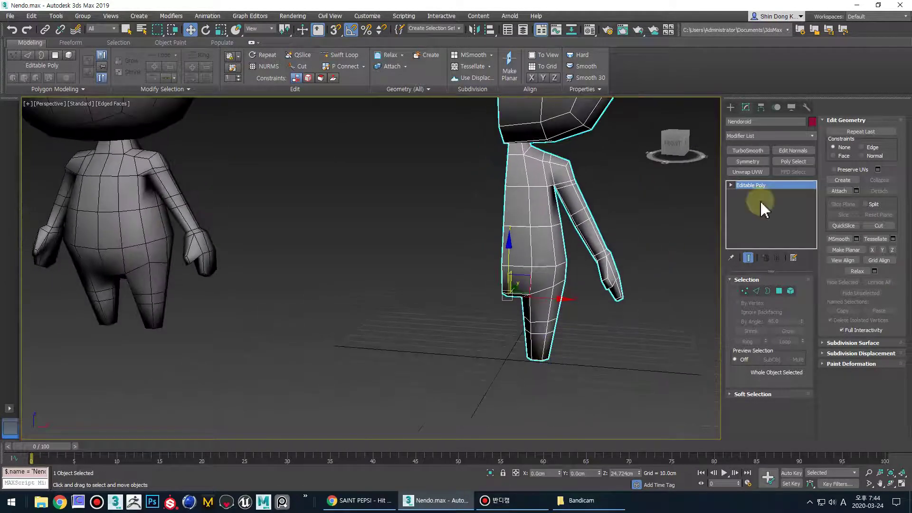
pyautogui.click(754, 162)
pyautogui.moveTo(512, 285); pyautogui.dragTo(511, 318, button='middle')
pyautogui.scroll(-3, 550, 261)
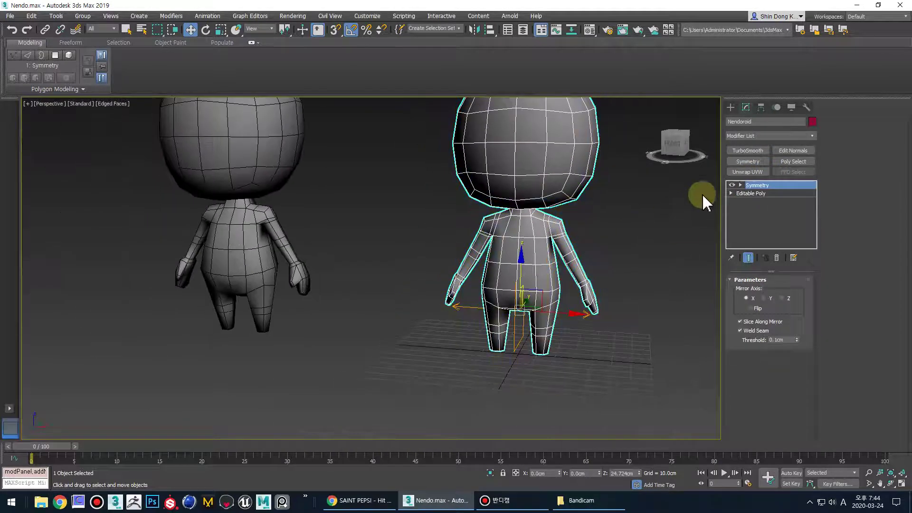
# - Try sliding the Symmetry modifier's mirror plane away from the body along X, and remove the modifier
pyautogui.click(546, 310)
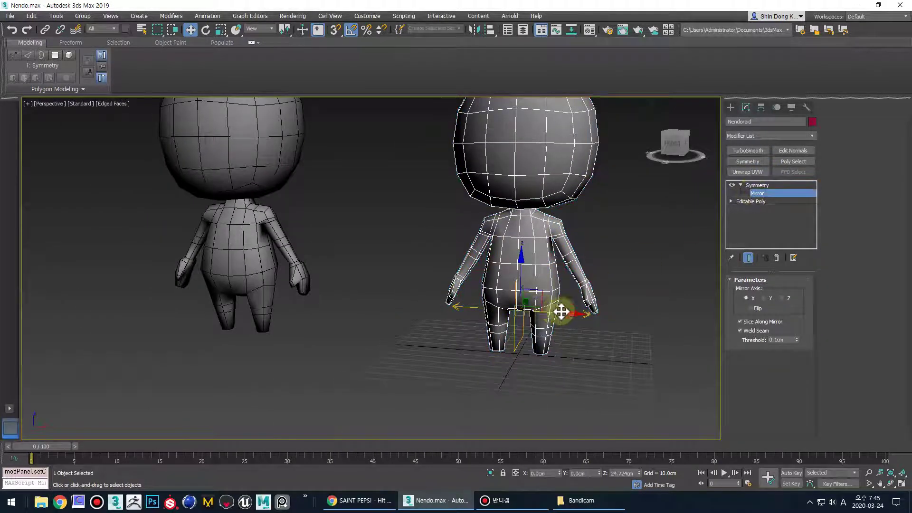
pyautogui.moveTo(562, 311); pyautogui.dragTo(505, 340)
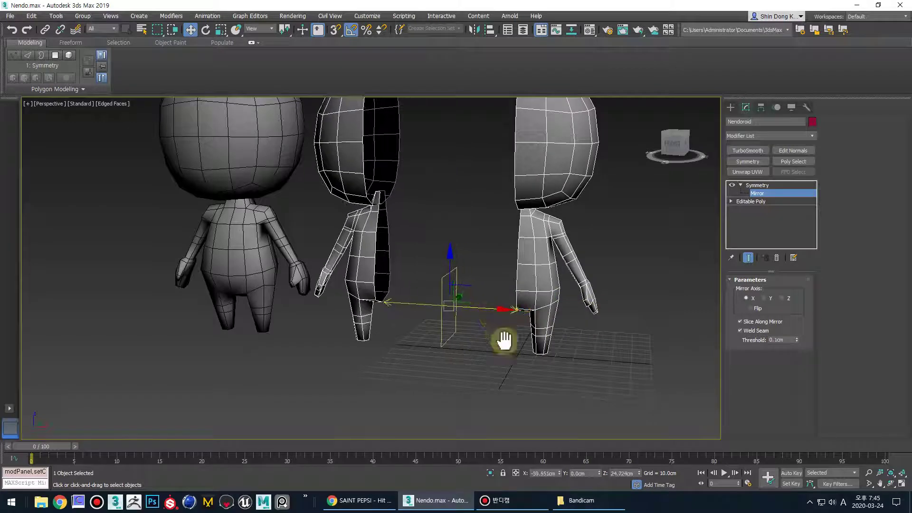
pyautogui.scroll(-3, 505, 340)
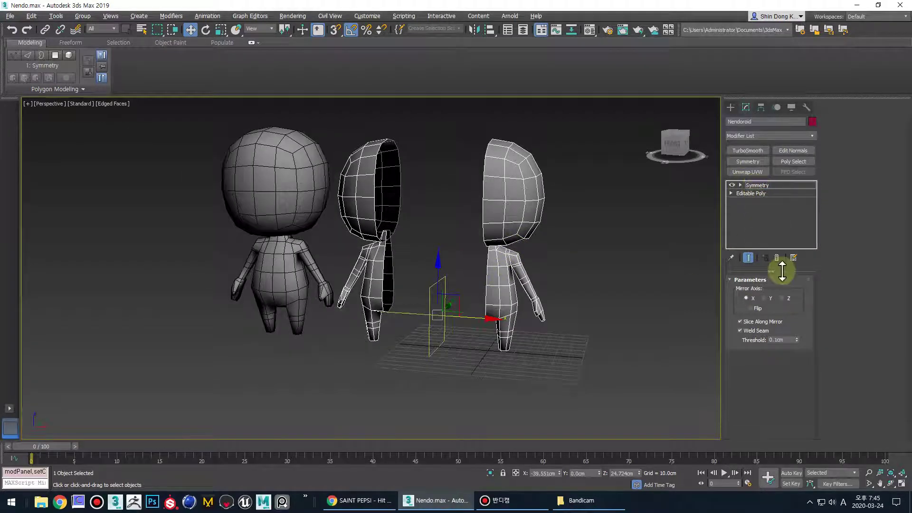
pyautogui.click(776, 258)
# - Try moving the half character down along Z, and undo the move
pyautogui.keyDown('alt'); pyautogui.moveTo(648, 285); pyautogui.dragTo(516, 321, button='middle'); pyautogui.keyUp('alt')
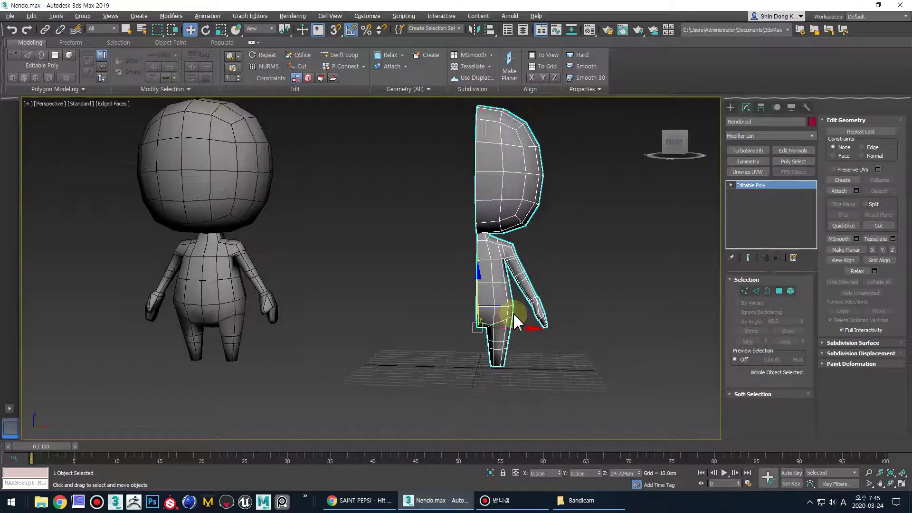
pyautogui.moveTo(479, 267); pyautogui.dragTo(482, 369)
pyautogui.hotkey('ctrl', 'z')
pyautogui.moveTo(574, 347)
pyautogui.mouseDown(button='middle')
pyautogui.moveTo(593, 330)
pyautogui.moveTo(584, 311)
pyautogui.moveTo(574, 343)
pyautogui.mouseUp(button='middle')
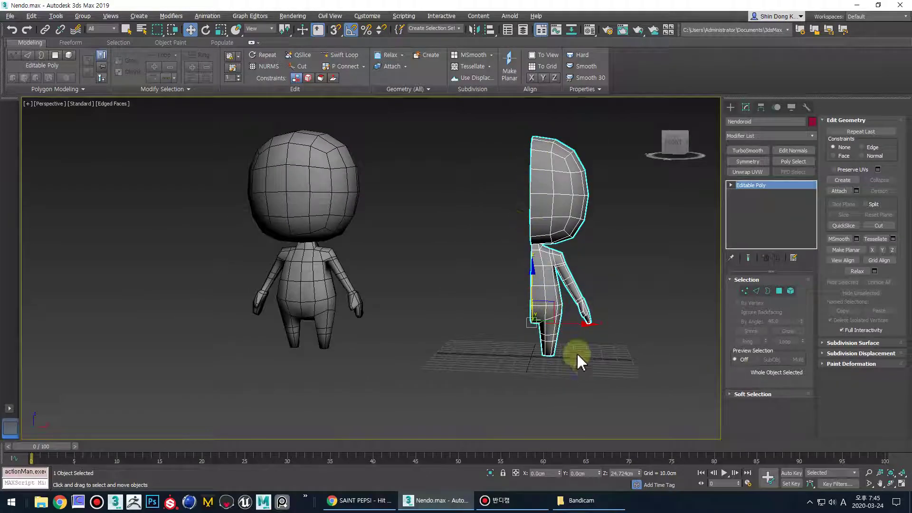
# - Move the half character down about 2.3 cm in Z to adjust its feet against the grid
pyautogui.keyDown('alt'); pyautogui.moveTo(579, 357); pyautogui.dragTo(544, 367, button='middle'); pyautogui.keyUp('alt')
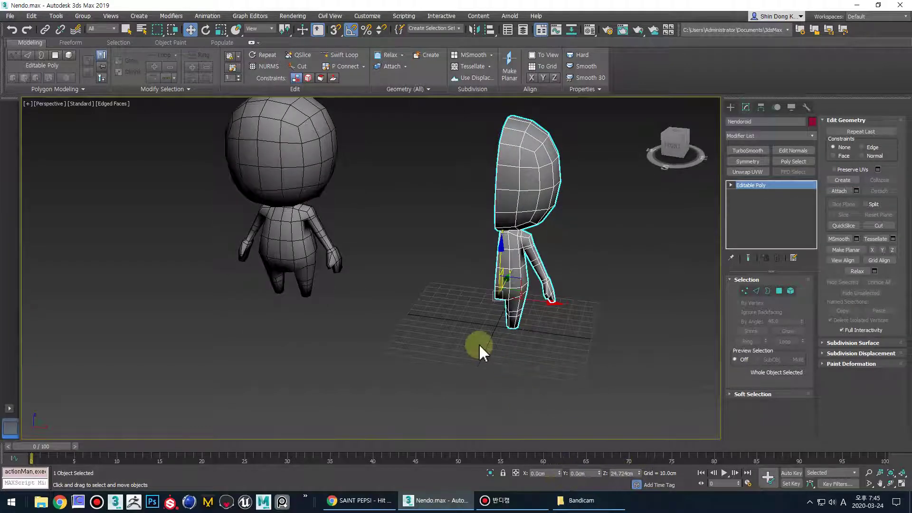
pyautogui.keyDown('alt'); pyautogui.moveTo(479, 352); pyautogui.dragTo(508, 328, button='middle'); pyautogui.keyUp('alt')
pyautogui.scroll(5, 515, 315)
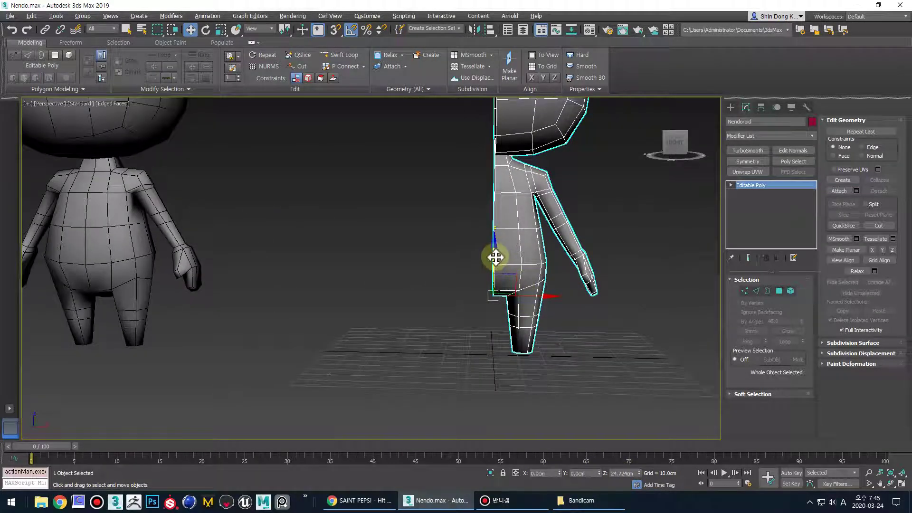
pyautogui.moveTo(495, 257); pyautogui.dragTo(498, 262)
pyautogui.keyDown('alt'); pyautogui.moveTo(512, 324); pyautogui.dragTo(489, 299, button='middle'); pyautogui.keyUp('alt')
pyautogui.moveTo(489, 299); pyautogui.dragTo(517, 328, button='middle')
pyautogui.scroll(-4, 501, 357)
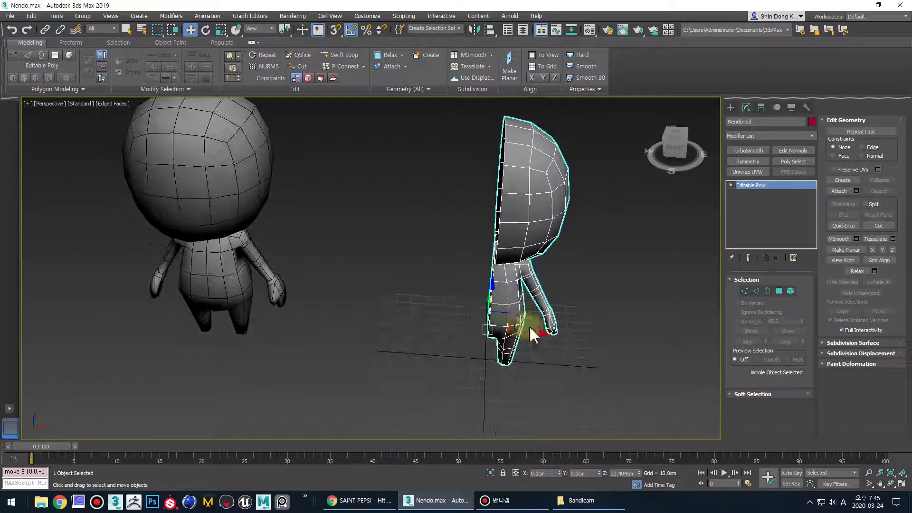
# - Try moving the half character about 150 cm in X and 176 cm in Y off the grid centre, and undo the move
pyautogui.keyDown('alt'); pyautogui.moveTo(592, 321); pyautogui.dragTo(521, 328, button='middle'); pyautogui.keyUp('alt')
pyautogui.moveTo(521, 297); pyautogui.dragTo(845, 242)
pyautogui.moveTo(570, 349); pyautogui.dragTo(467, 334, button='middle')
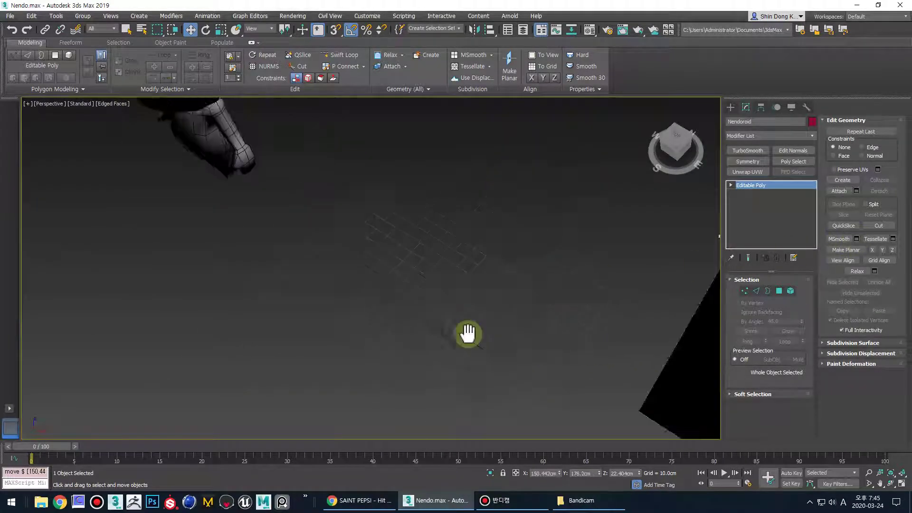
pyautogui.scroll(-4, 479, 342)
pyautogui.keyDown('alt'); pyautogui.moveTo(507, 361); pyautogui.dragTo(567, 314, button='middle'); pyautogui.keyUp('alt')
pyautogui.moveTo(566, 313); pyautogui.dragTo(573, 280, button='middle')
pyautogui.keyDown('alt'); pyautogui.moveTo(572, 281); pyautogui.dragTo(550, 242, button='middle'); pyautogui.keyUp('alt')
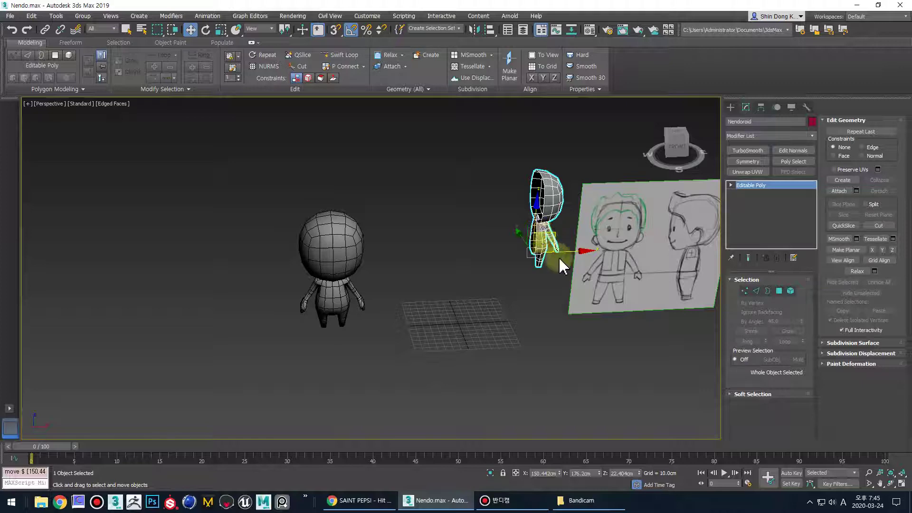
pyautogui.hotkey('ctrl', 'z')
# - Select the finished reference character and examine where its pivot sits relative to the feet
pyautogui.moveTo(487, 335); pyautogui.dragTo(518, 304, button='middle')
pyautogui.scroll(4, 525, 319)
pyautogui.scroll(-4, 513, 296)
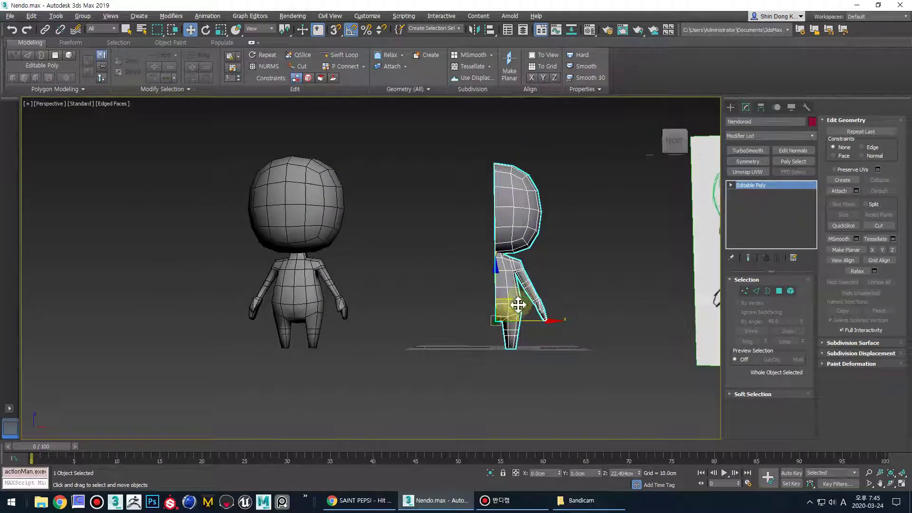
pyautogui.click(295, 305)
pyautogui.keyDown('alt'); pyautogui.moveTo(295, 306); pyautogui.dragTo(320, 317, button='middle'); pyautogui.keyUp('alt')
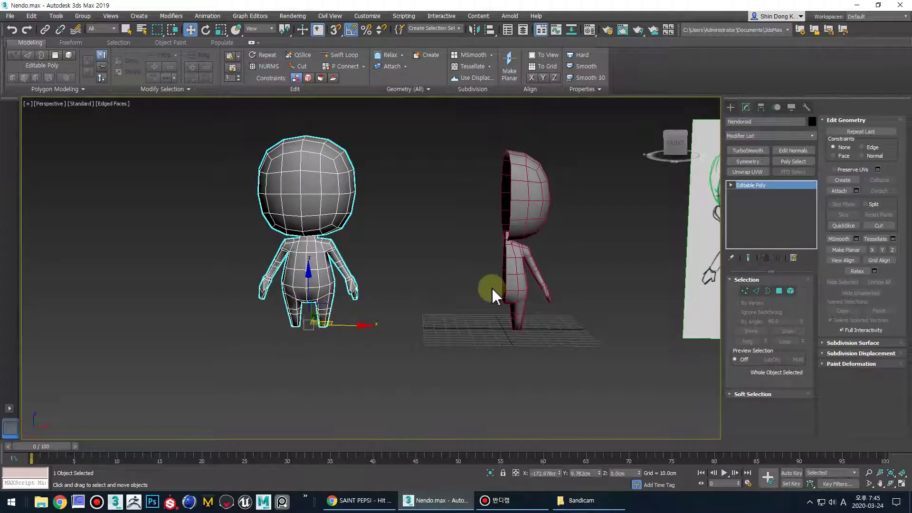
# - Select the half character, restrict transforms to its pivot only, and enable 3D snapping
pyautogui.click(517, 289)
pyautogui.keyDown('alt'); pyautogui.moveTo(518, 289); pyautogui.dragTo(460, 307, button='middle'); pyautogui.keyUp('alt')
pyautogui.scroll(3, 460, 307)
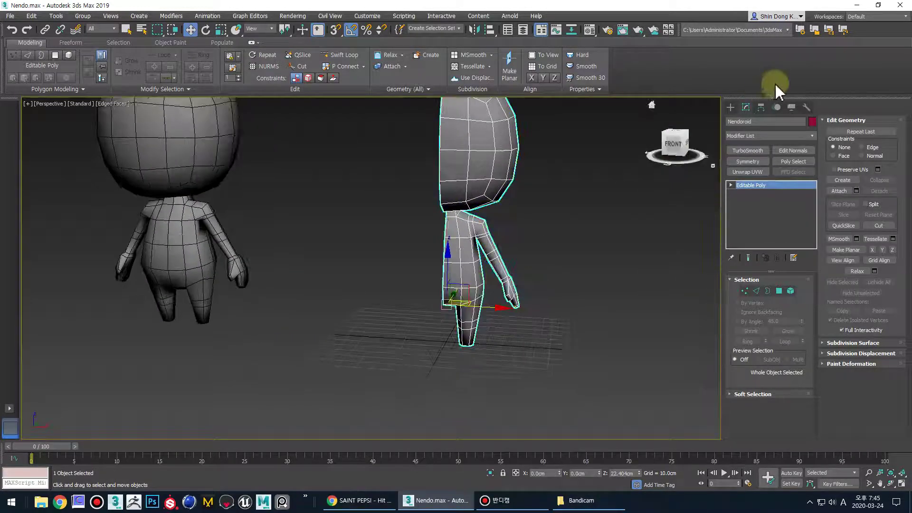
pyautogui.click(762, 107)
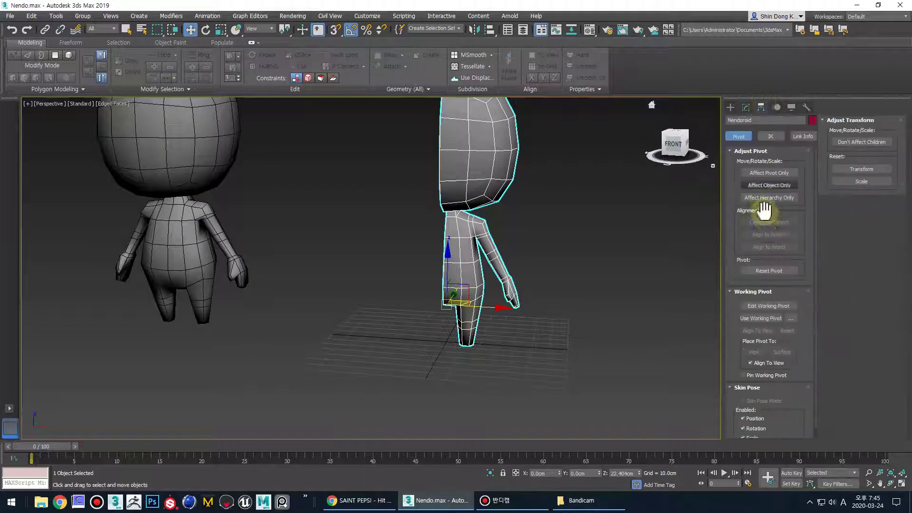
pyautogui.click(769, 175)
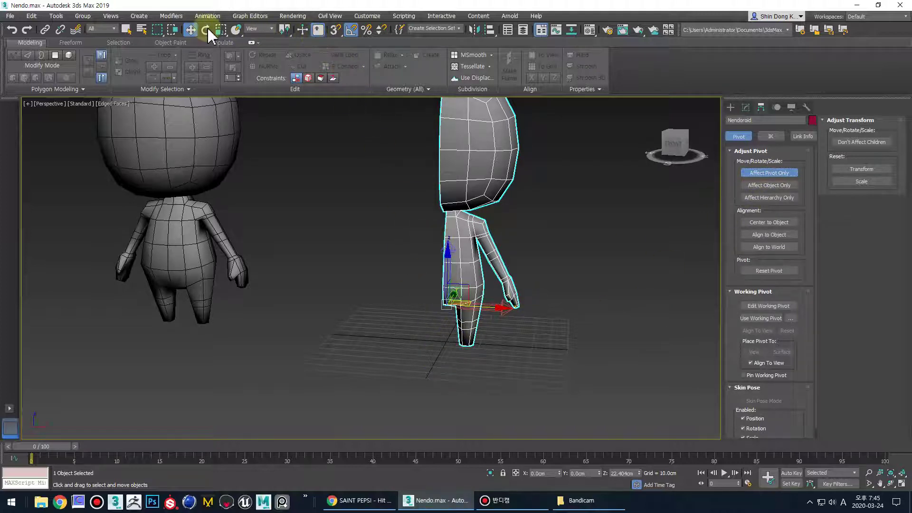
pyautogui.click(336, 33)
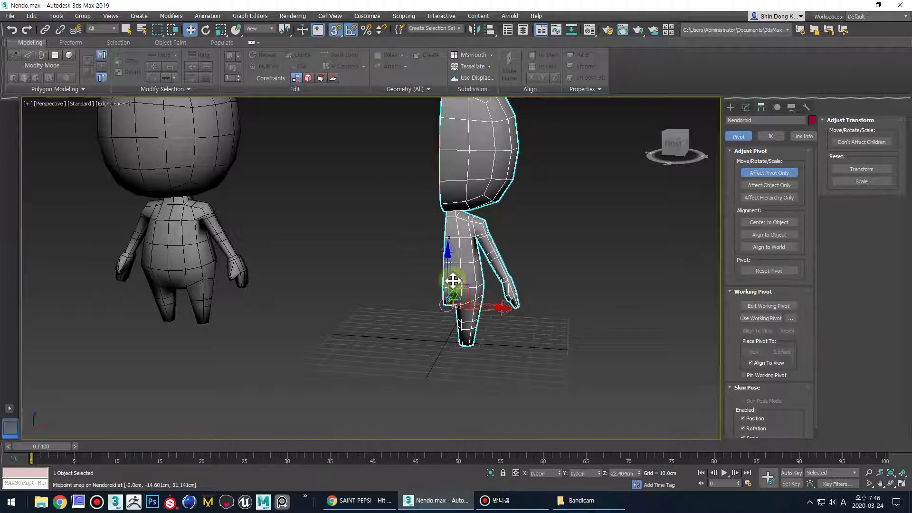
# - Snap the half character's pivot down in Z to the sole vertex of the foot, at about -0.65 cm
pyautogui.moveTo(448, 275); pyautogui.dragTo(446, 343)
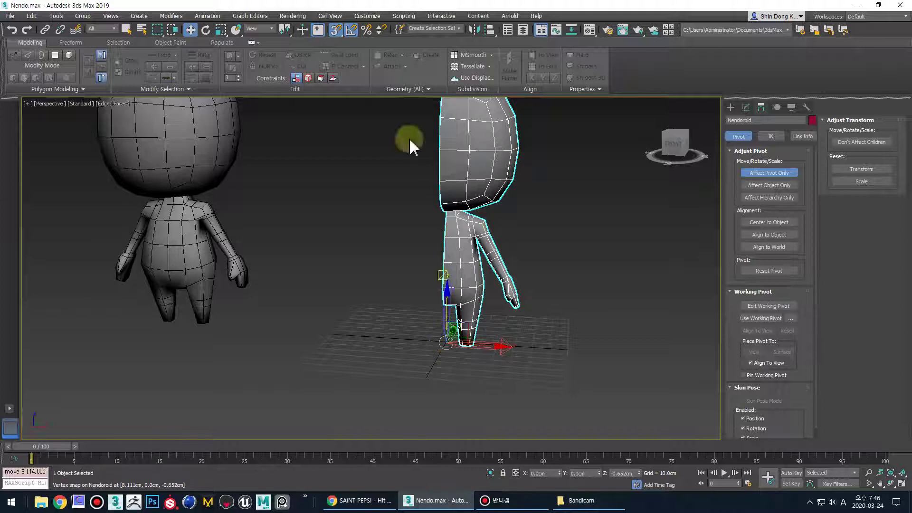
pyautogui.rightClick(340, 29)
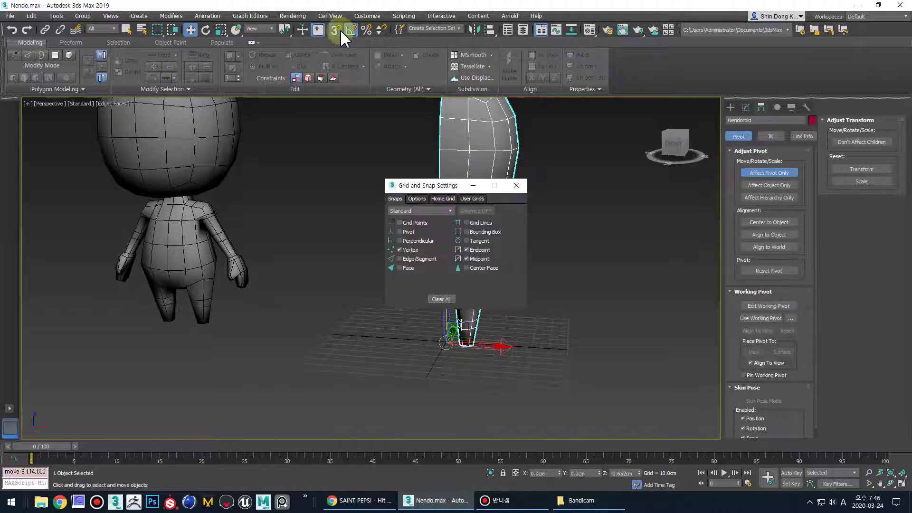
pyautogui.click(518, 184)
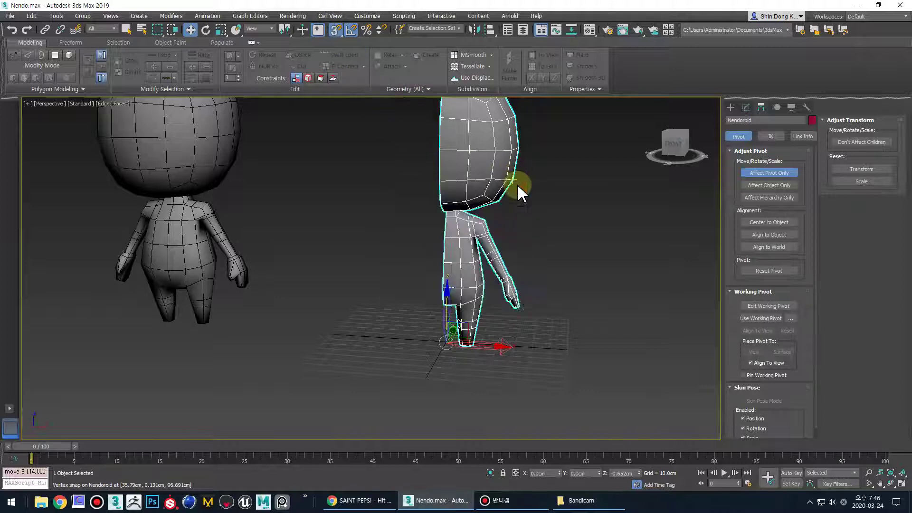
# - Try Grid Points as the only snap target, and restore Vertex, Endpoint and Midpoint as the snap targets
pyautogui.rightClick(336, 30)
pyautogui.moveTo(430, 190); pyautogui.dragTo(586, 224)
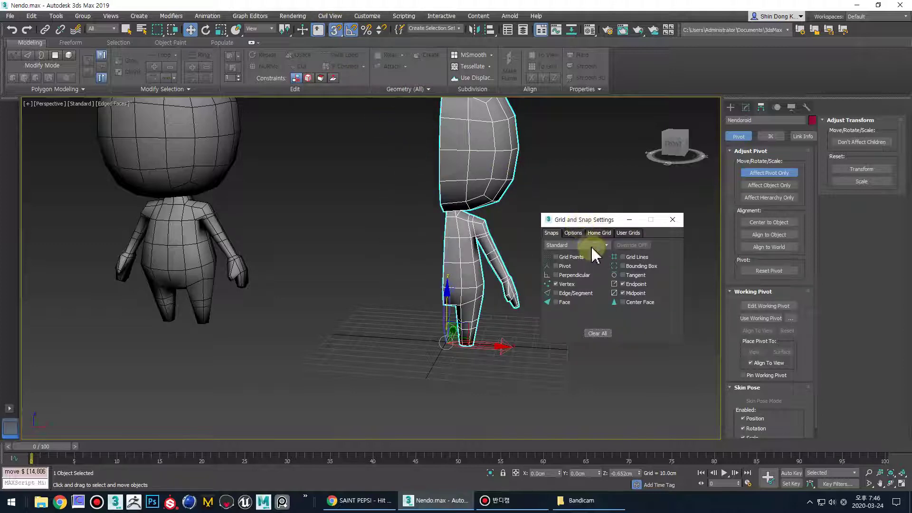
pyautogui.click(573, 284)
pyautogui.click(629, 284)
pyautogui.click(629, 292)
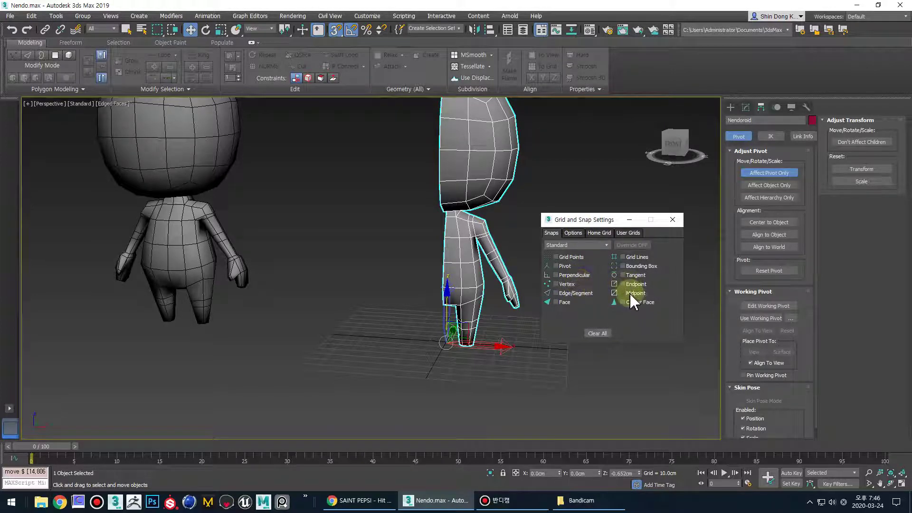
pyautogui.click(573, 258)
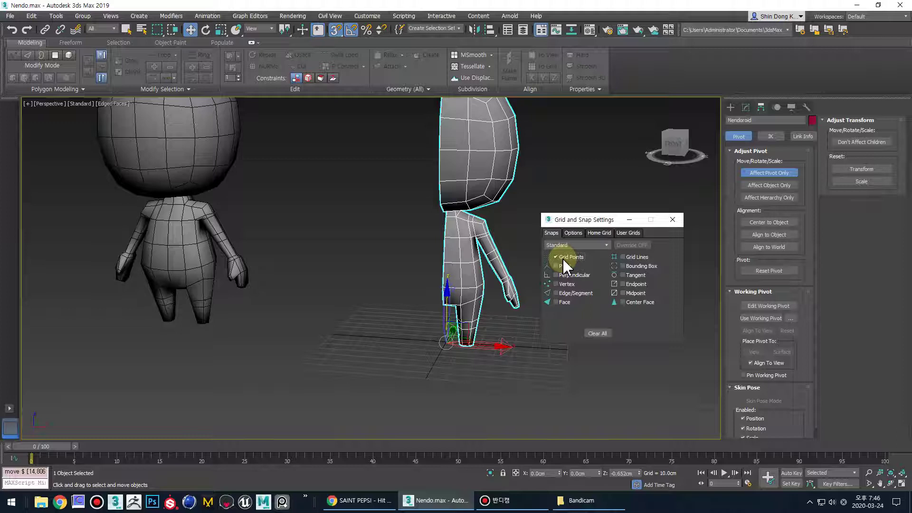
pyautogui.click(563, 287)
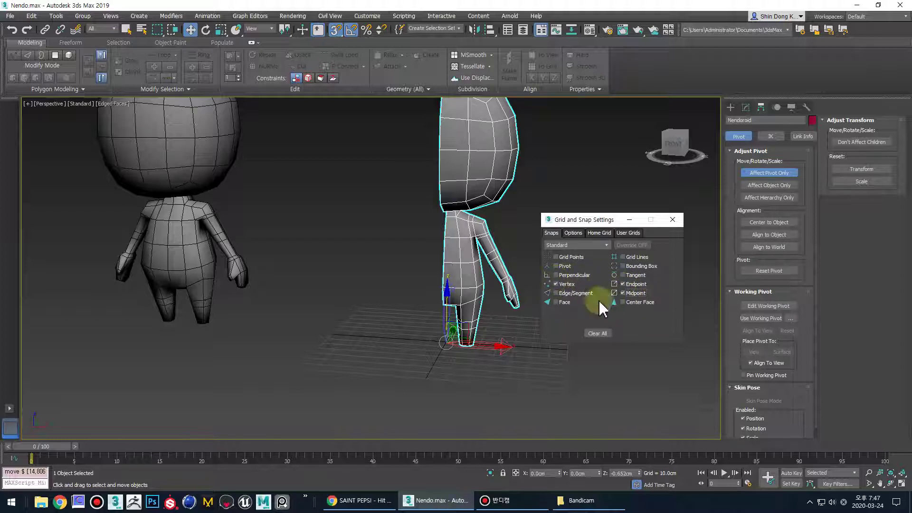
# - Try snapping the pivot with Enable Axis Constraints off, and re-enable it to try snapping along single axes
pyautogui.click(573, 234)
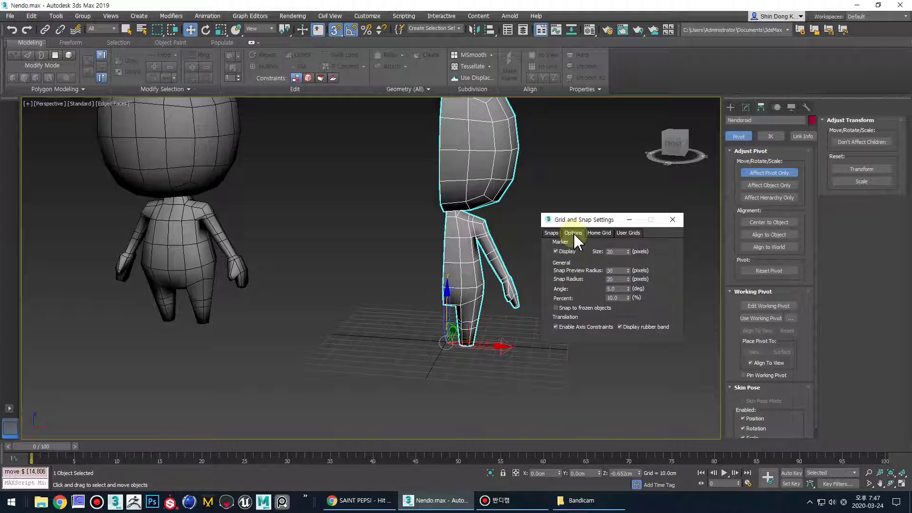
pyautogui.click(584, 327)
pyautogui.moveTo(472, 346)
pyautogui.mouseDown()
pyautogui.moveTo(460, 332)
pyautogui.moveTo(470, 238)
pyautogui.moveTo(418, 202)
pyautogui.moveTo(444, 171)
pyautogui.moveTo(482, 183)
pyautogui.moveTo(507, 179)
pyautogui.moveTo(464, 181)
pyautogui.moveTo(430, 236)
pyautogui.moveTo(430, 285)
pyautogui.moveTo(488, 344)
pyautogui.mouseUp()
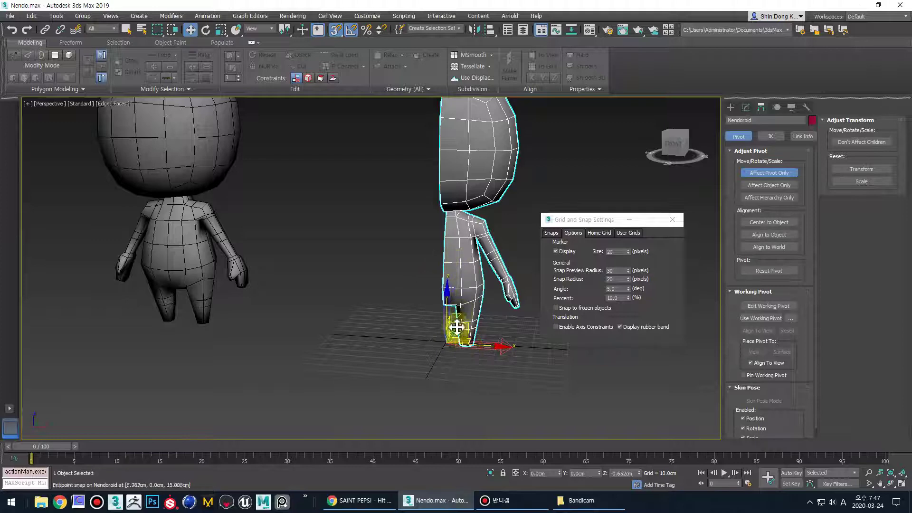
pyautogui.moveTo(452, 354); pyautogui.dragTo(574, 341)
pyautogui.click(570, 329)
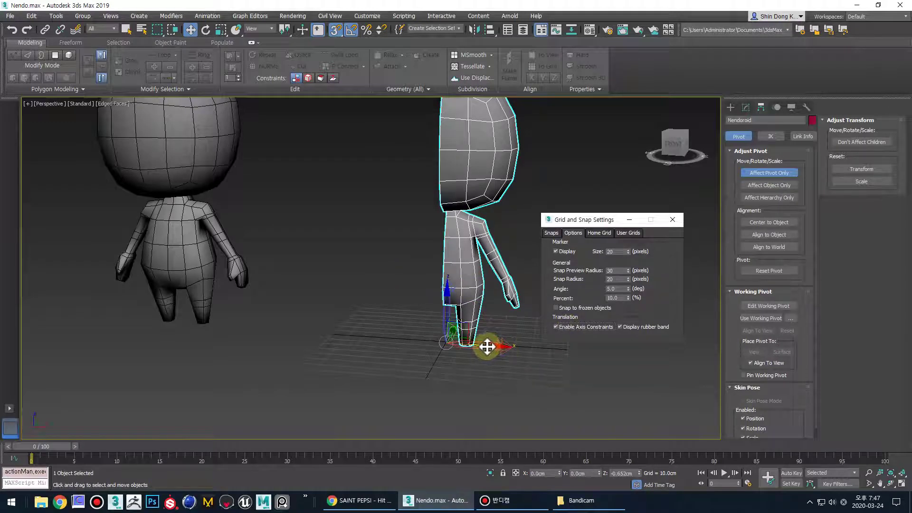
pyautogui.moveTo(487, 347); pyautogui.dragTo(447, 291)
# - Review the Vertex, Endpoint and Midpoint snap targets and the Enable Axis Constraints option, and close the snap settings
pyautogui.click(551, 234)
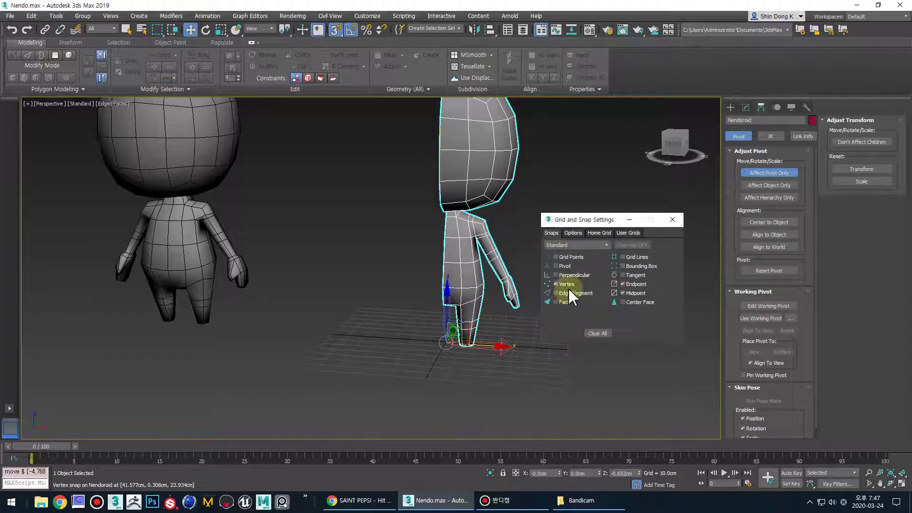
pyautogui.click(626, 285)
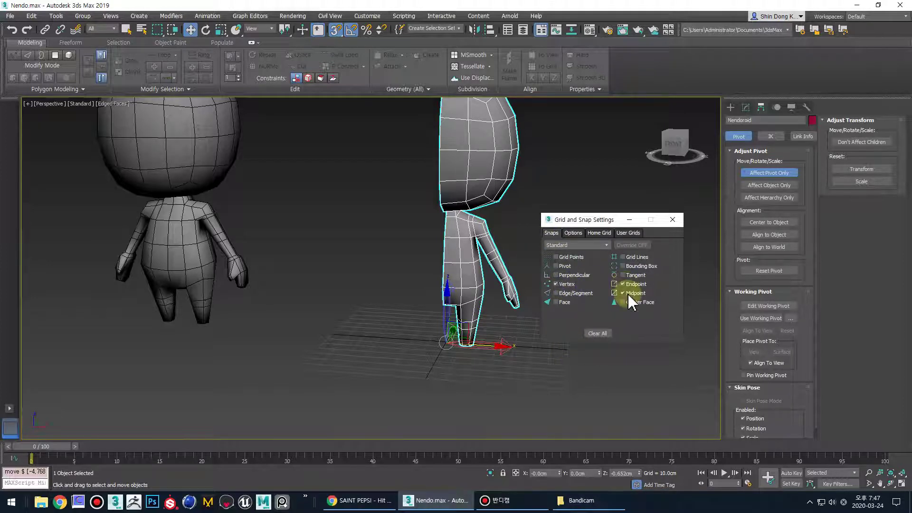
pyautogui.click(573, 233)
pyautogui.click(561, 326)
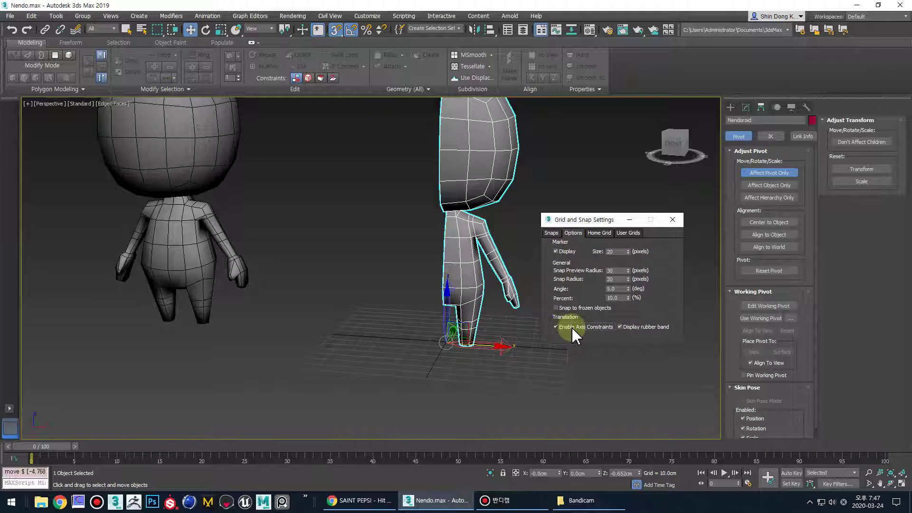
pyautogui.click(672, 220)
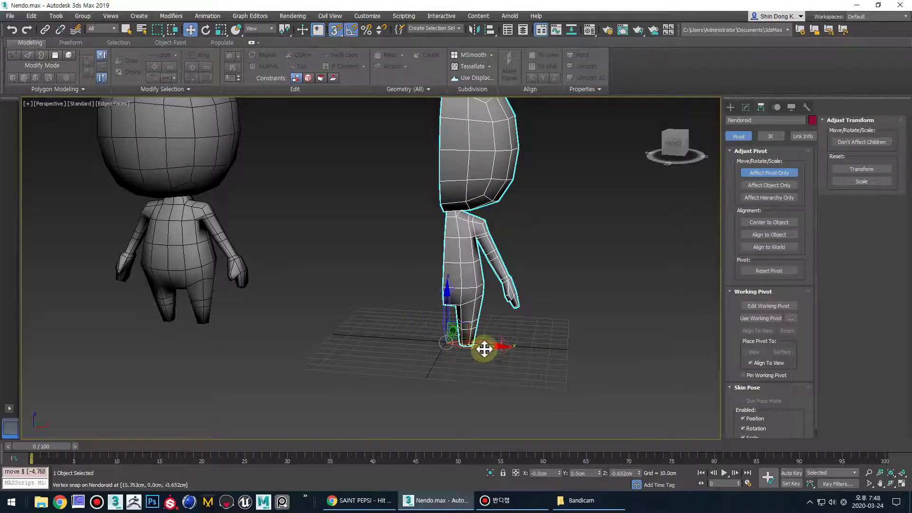
# - Turn off 3D snapping and stop restricting transforms to the half character's pivot
pyautogui.click(335, 31)
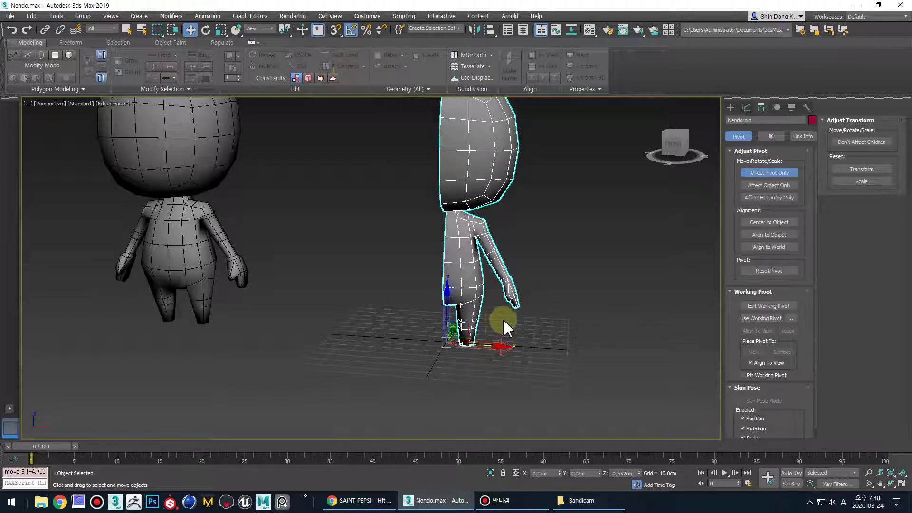
pyautogui.moveTo(462, 353); pyautogui.dragTo(534, 365, button='middle')
pyautogui.click(769, 173)
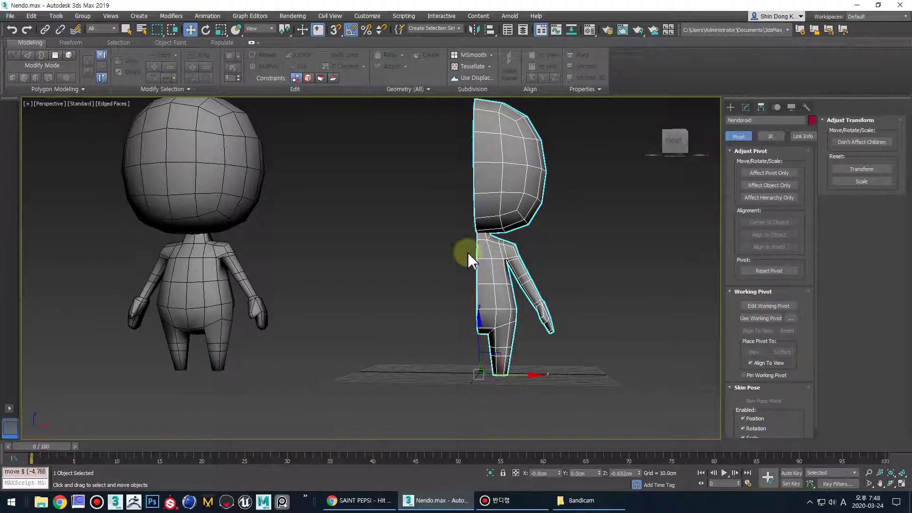
pyautogui.moveTo(539, 323); pyautogui.dragTo(541, 334, button='middle')
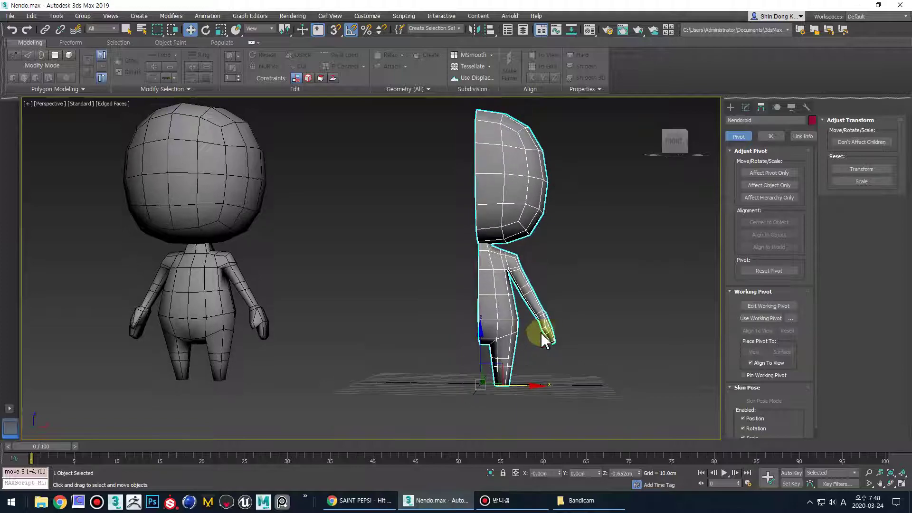
# - In the Front view, move the half head element about 1.9 cm in X off the centre line and deselect it
pyautogui.hotkey('alt', 'w')
pyautogui.moveTo(608, 187); pyautogui.dragTo(607, 204, button='middle')
pyautogui.hotkey('alt', 'w')
pyautogui.moveTo(559, 265); pyautogui.dragTo(669, 121, button='middle')
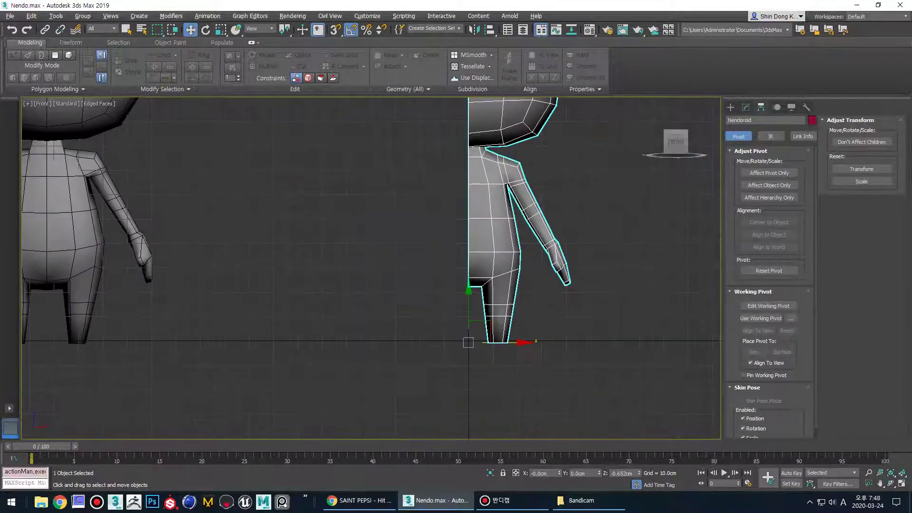
pyautogui.moveTo(574, 236); pyautogui.dragTo(509, 306, button='middle')
pyautogui.scroll(-4, 509, 304)
pyautogui.scroll(3, 493, 240)
pyautogui.moveTo(492, 239); pyautogui.dragTo(503, 257, button='middle')
pyautogui.scroll(-3, 494, 255)
pyautogui.press('5')
pyautogui.click(490, 215)
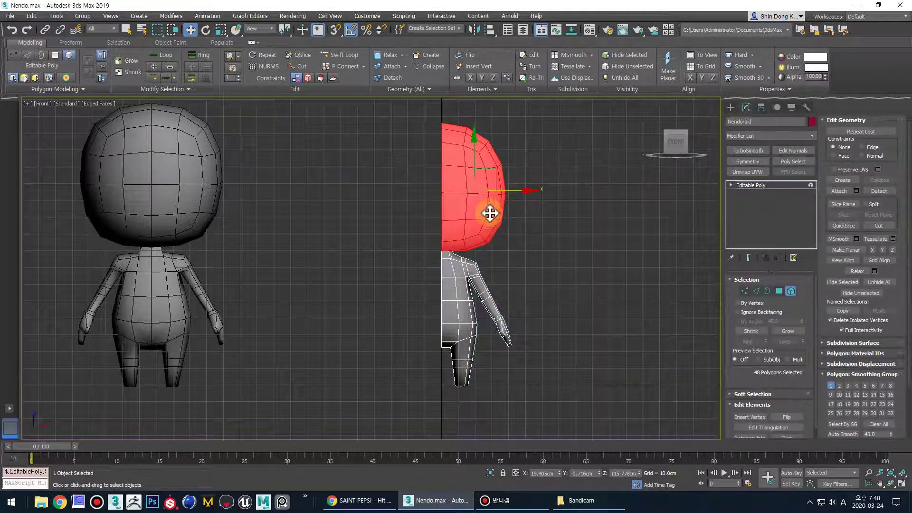
pyautogui.moveTo(511, 193); pyautogui.dragTo(515, 192)
pyautogui.click(541, 263)
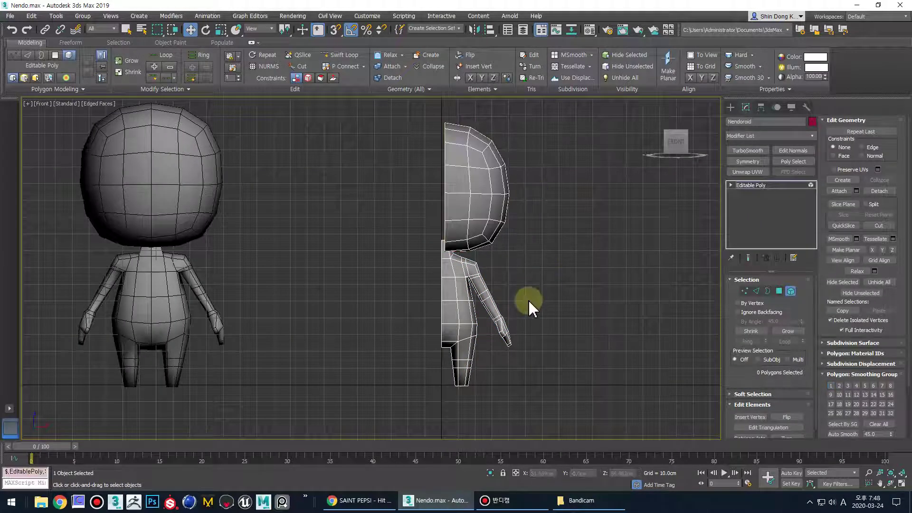
# - Reselect the half head element and move it in X back to the centre line, aligning its open side with the body
pyautogui.click(483, 208)
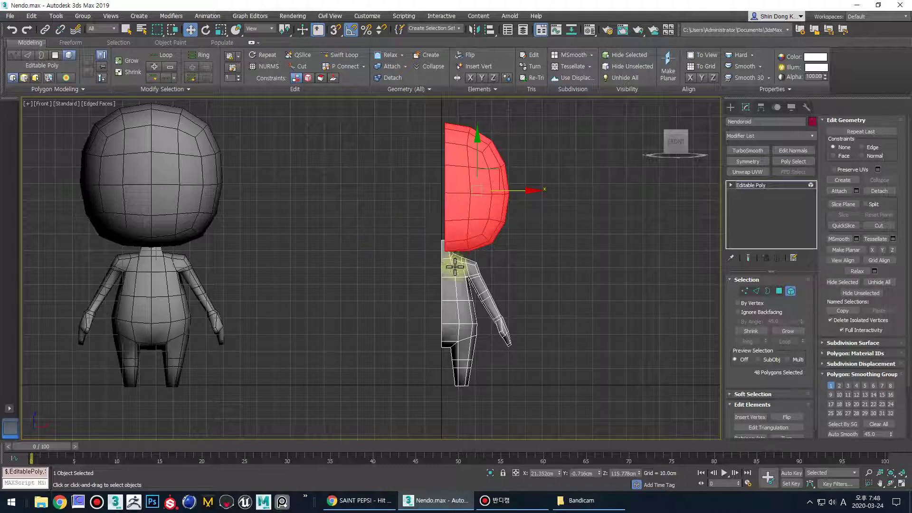
pyautogui.moveTo(503, 241); pyautogui.dragTo(495, 262, button='middle')
pyautogui.scroll(3, 485, 217)
pyautogui.scroll(-1, 485, 215)
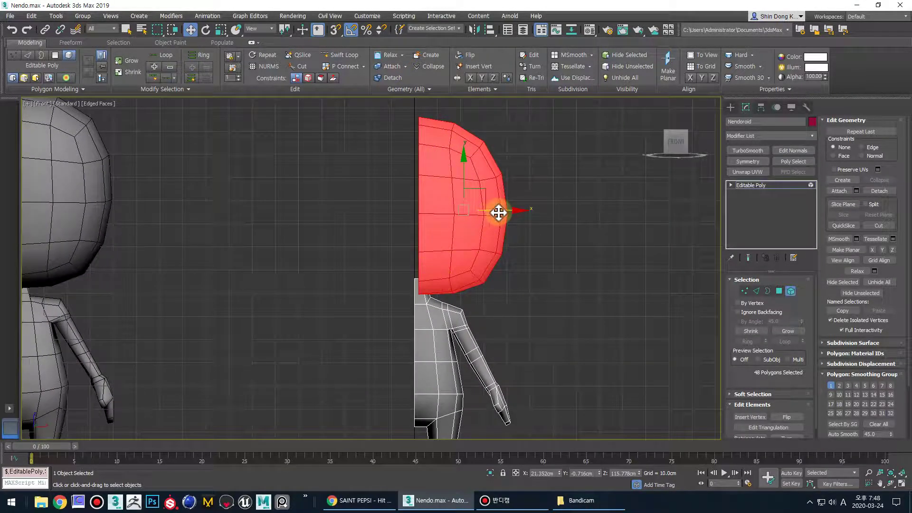
pyautogui.moveTo(503, 210); pyautogui.dragTo(499, 211)
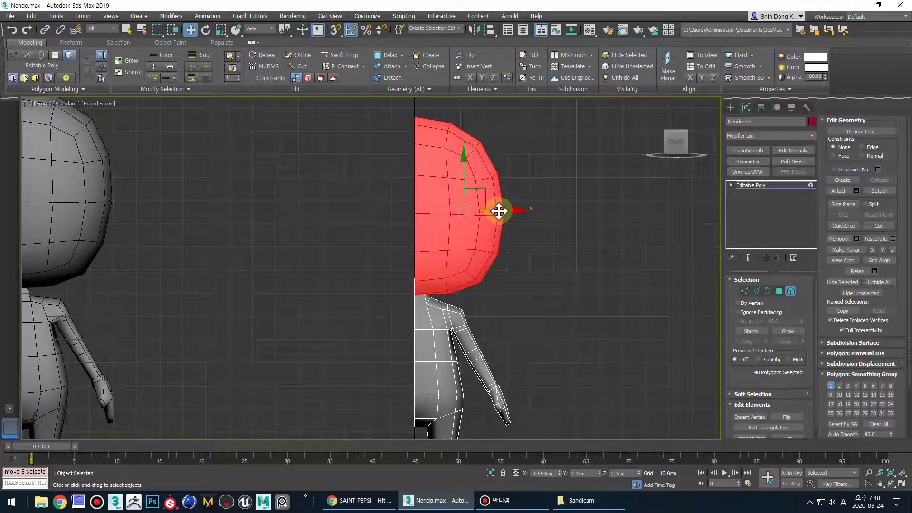
pyautogui.click(520, 264)
# - Show the Front view in wireframe and select the open border along the half head's centre side
pyautogui.press('F3')
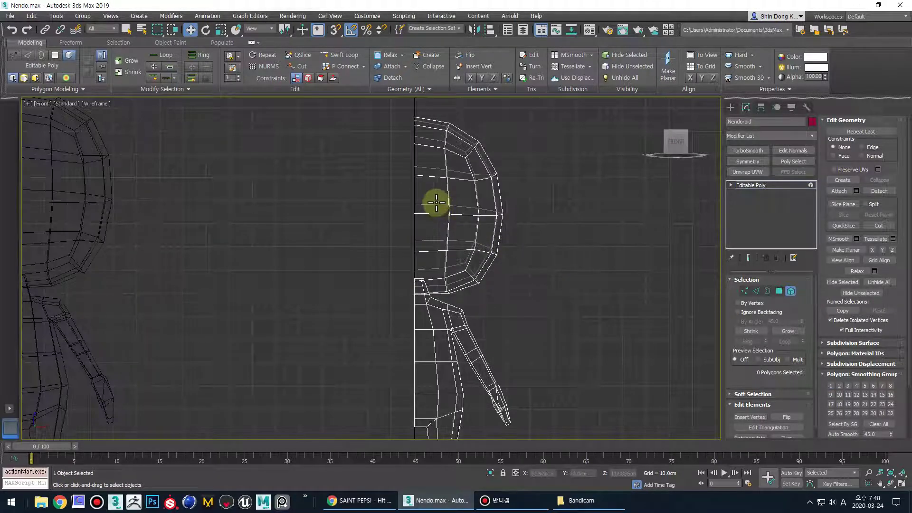
pyautogui.press('3')
pyautogui.click(419, 201)
pyautogui.click(414, 196)
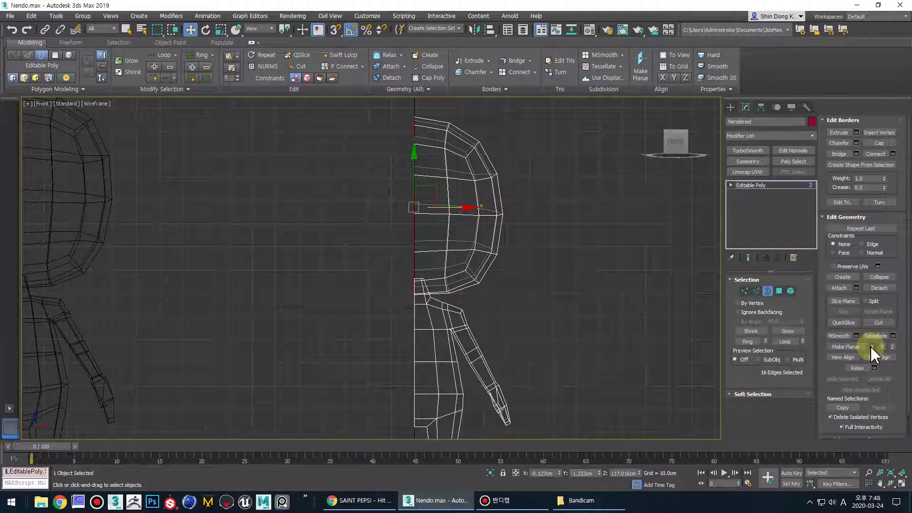
# - Shift several vertices of the half head's centre border in X to make the border uneven, and return to shaded display
pyautogui.press('1')
pyautogui.scroll(2, 409, 210)
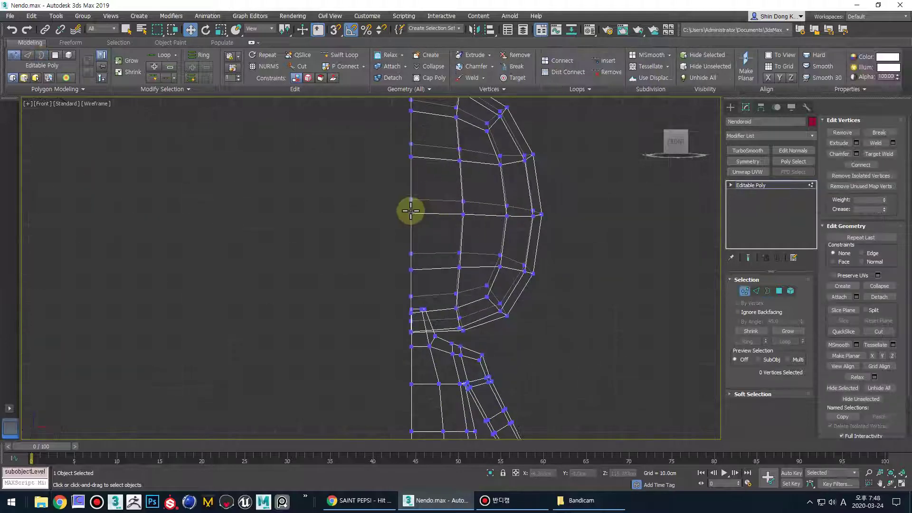
pyautogui.moveTo(408, 198); pyautogui.dragTo(408, 198)
pyautogui.moveTo(406, 195); pyautogui.dragTo(423, 203)
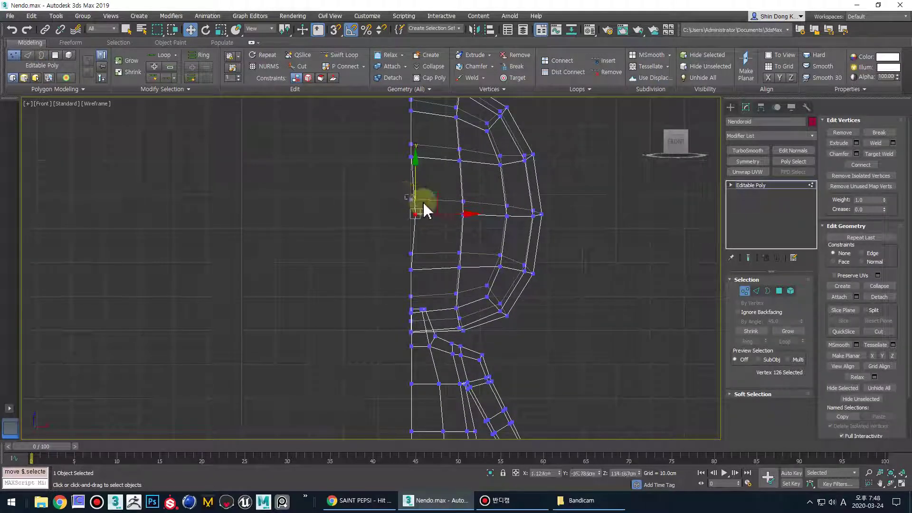
pyautogui.moveTo(435, 215); pyautogui.dragTo(434, 263, button='middle')
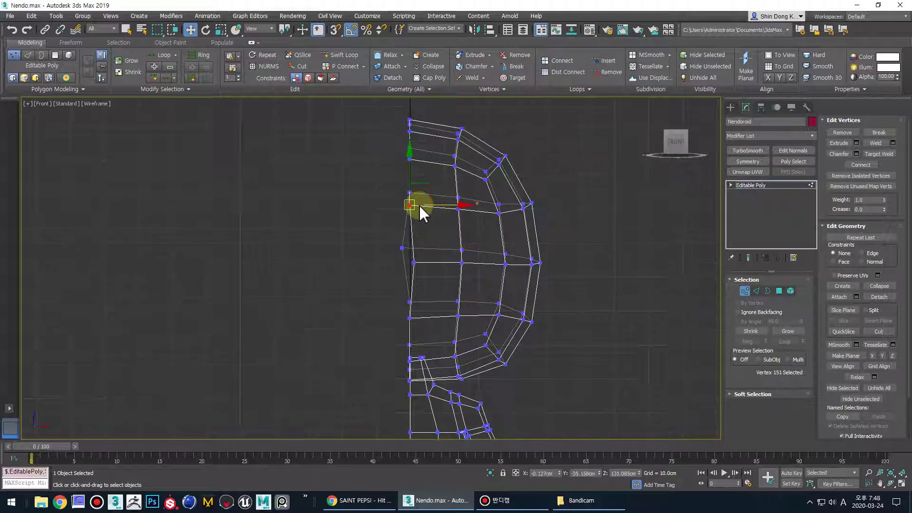
pyautogui.moveTo(421, 171); pyautogui.dragTo(418, 213, button='middle')
pyautogui.click(406, 199)
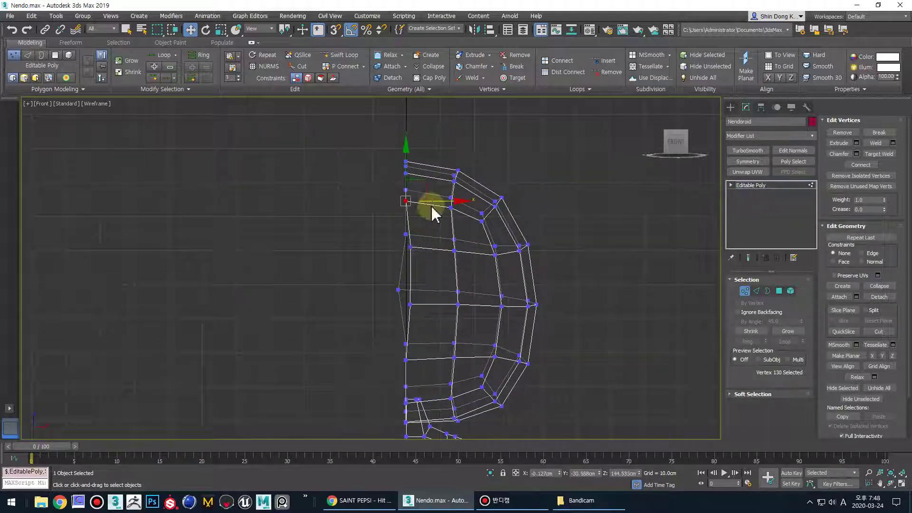
pyautogui.moveTo(442, 199); pyautogui.dragTo(445, 200)
pyautogui.click(433, 237)
pyautogui.moveTo(432, 249); pyautogui.dragTo(418, 291, button='middle')
pyautogui.scroll(-3, 425, 209)
pyautogui.press('F3')
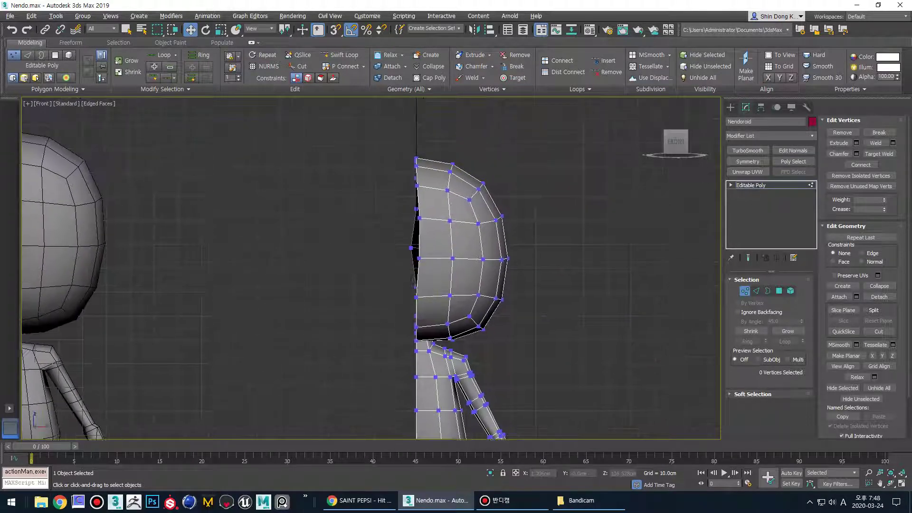
pyautogui.scroll(3, 420, 259)
pyautogui.moveTo(420, 248); pyautogui.dragTo(434, 226, button='middle')
pyautogui.scroll(1, 422, 238)
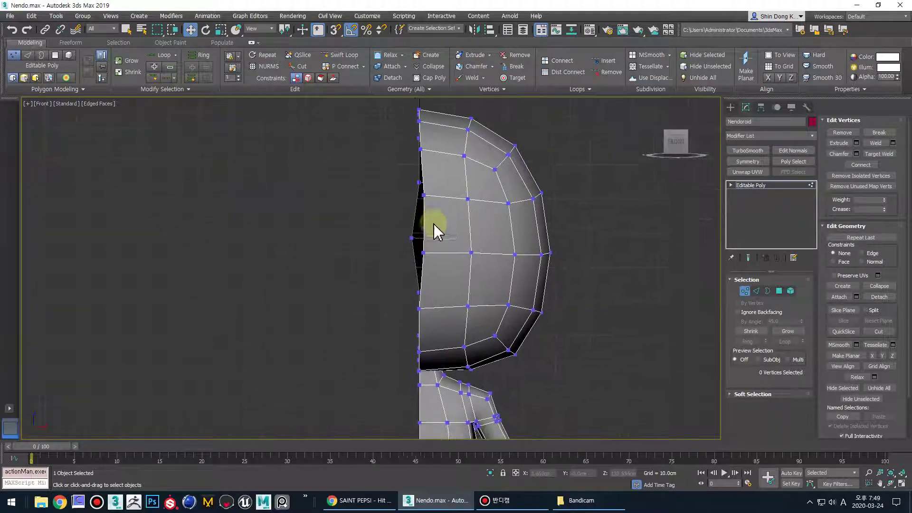
# - Select the edges of the half head's open centre border and flatten them with Make Planar in X
pyautogui.press('2')
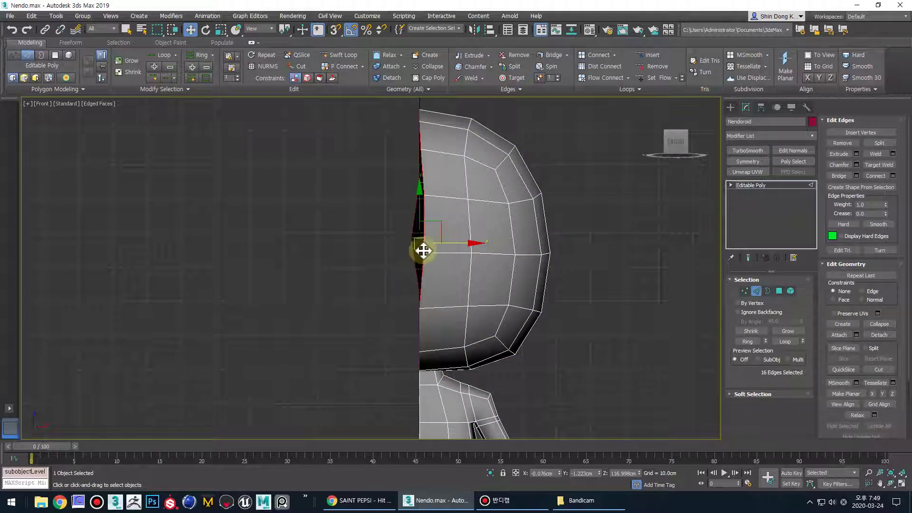
pyautogui.moveTo(446, 231); pyautogui.dragTo(437, 249, button='middle')
pyautogui.scroll(-1, 437, 248)
pyautogui.moveTo(424, 293); pyautogui.dragTo(416, 279, button='middle')
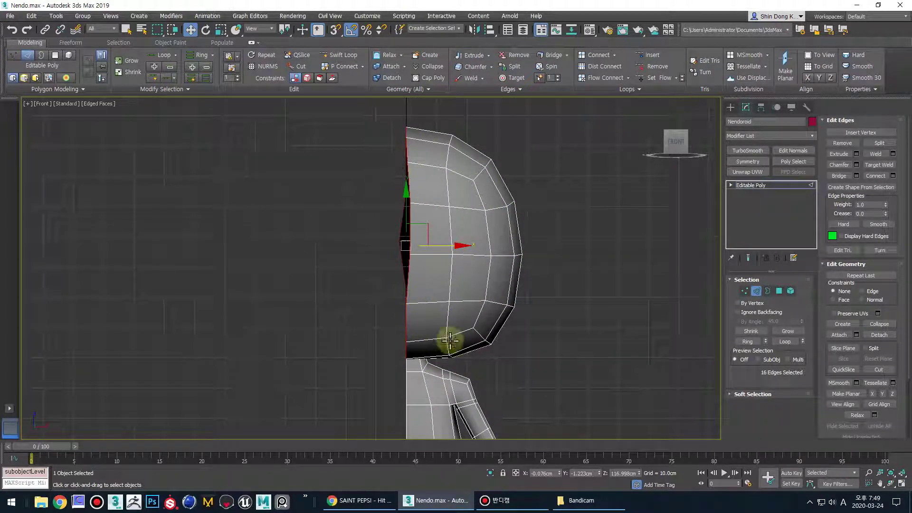
pyautogui.hotkey('alt', 'w')
pyautogui.moveTo(535, 377); pyautogui.dragTo(531, 287, button='middle')
pyautogui.hotkey('alt', 'w')
pyautogui.hotkey('alt', 'w')
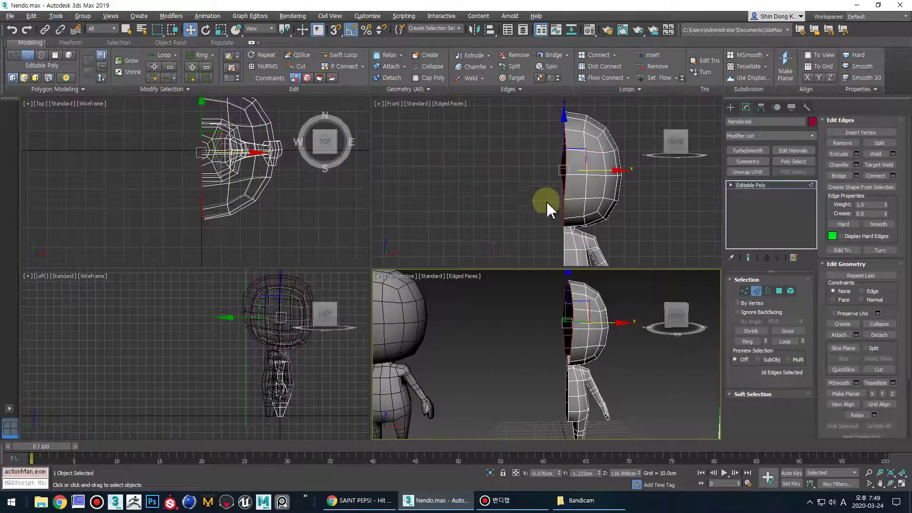
pyautogui.moveTo(606, 230); pyautogui.dragTo(585, 223, button='middle')
pyautogui.click(875, 394)
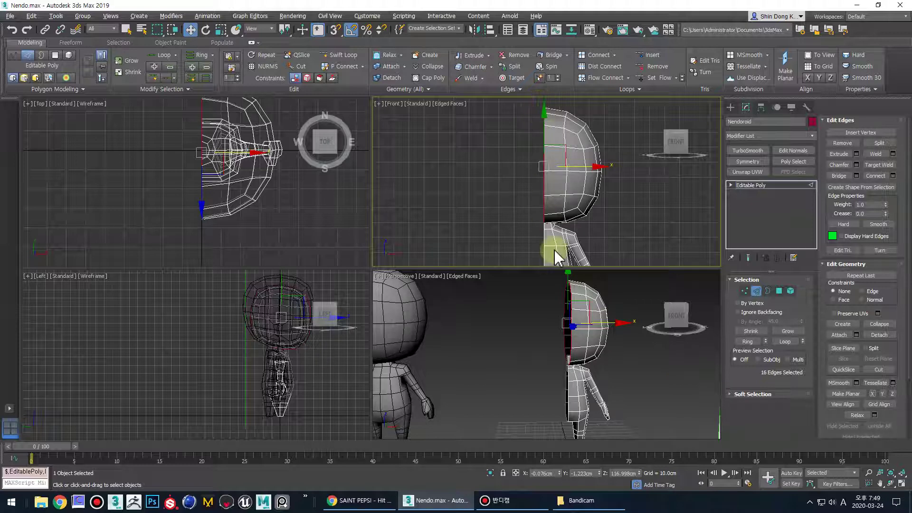
# - Examine in the maximized Front view how the half head's flattened centre border lines up with the body and the centre line
pyautogui.keyDown('alt'); pyautogui.moveTo(575, 388); pyautogui.dragTo(556, 184, button='middle'); pyautogui.keyUp('alt')
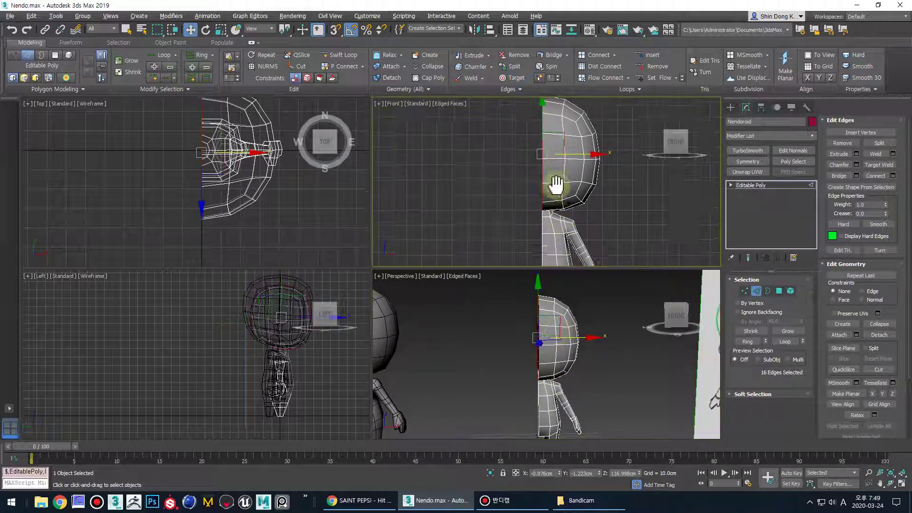
pyautogui.scroll(-3, 551, 204)
pyautogui.moveTo(537, 226); pyautogui.dragTo(516, 217, button='middle')
pyautogui.hotkey('alt', 'w')
pyautogui.scroll(4, 336, 275)
pyautogui.moveTo(336, 275); pyautogui.dragTo(404, 243, button='middle')
pyautogui.scroll(-1, 377, 294)
pyautogui.moveTo(376, 293); pyautogui.dragTo(391, 328, button='middle')
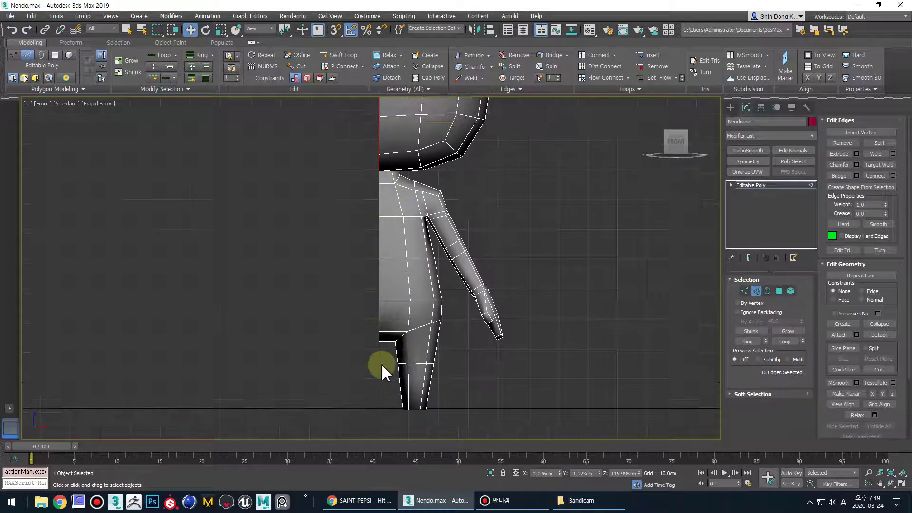
pyautogui.moveTo(399, 285); pyautogui.dragTo(392, 330, button='middle')
pyautogui.scroll(-5, 390, 233)
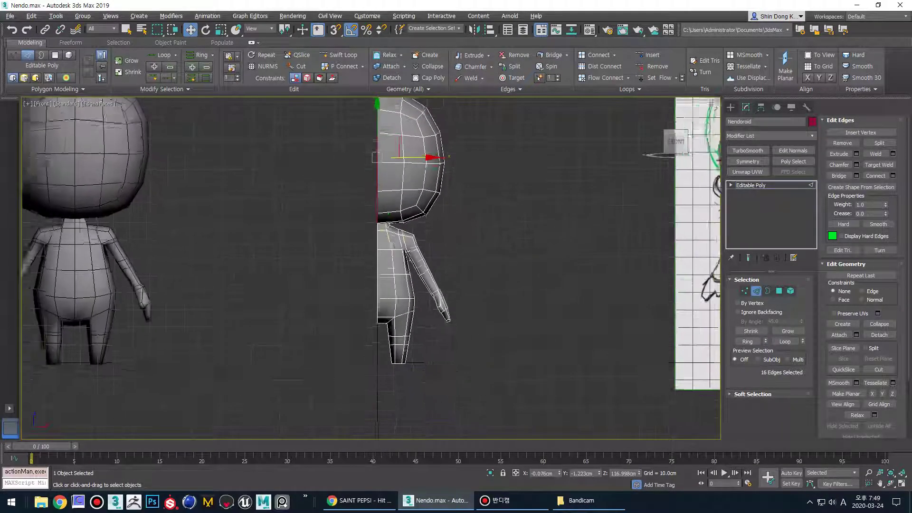
pyautogui.moveTo(390, 238); pyautogui.dragTo(395, 266, button='middle')
pyautogui.scroll(2, 382, 209)
pyautogui.moveTo(382, 214); pyautogui.dragTo(385, 223, button='middle')
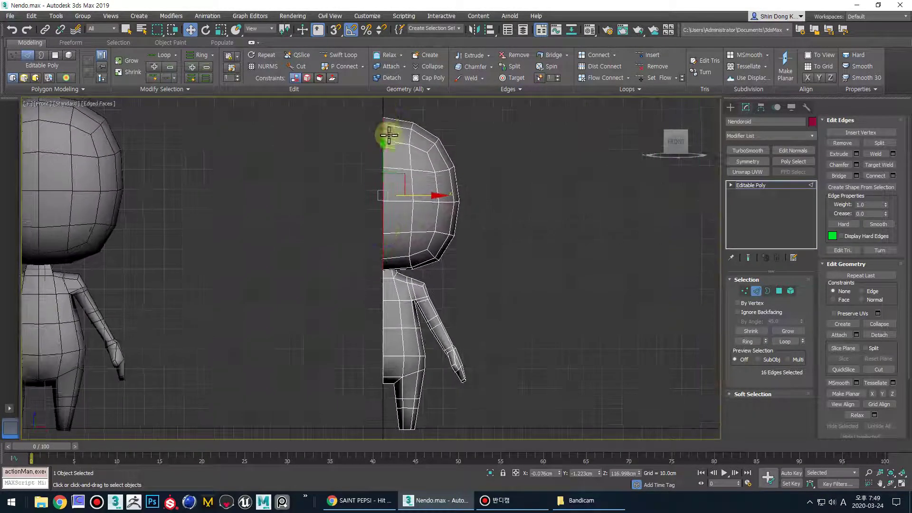
# - Set the X position of the half head's selected centre border edges to 0 cm
pyautogui.scroll(6, 387, 134)
pyautogui.moveTo(389, 173); pyautogui.dragTo(434, 297, button='middle')
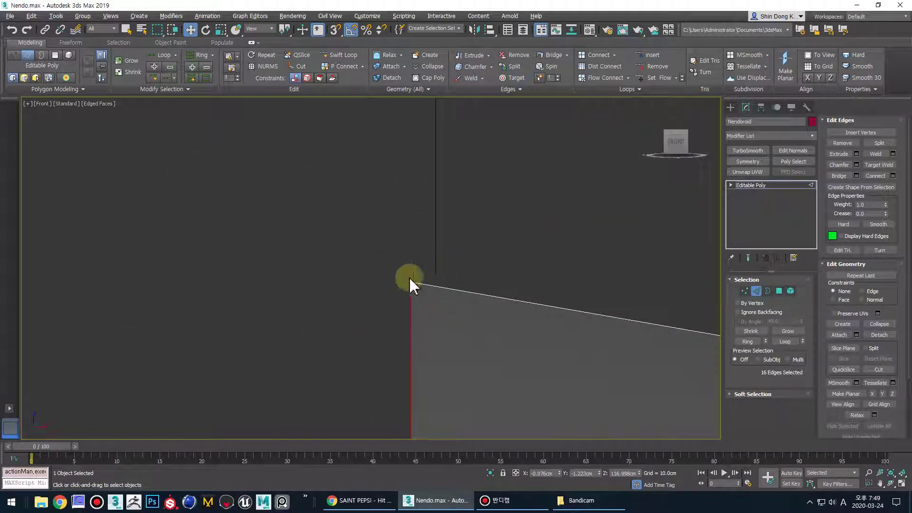
pyautogui.click(557, 473)
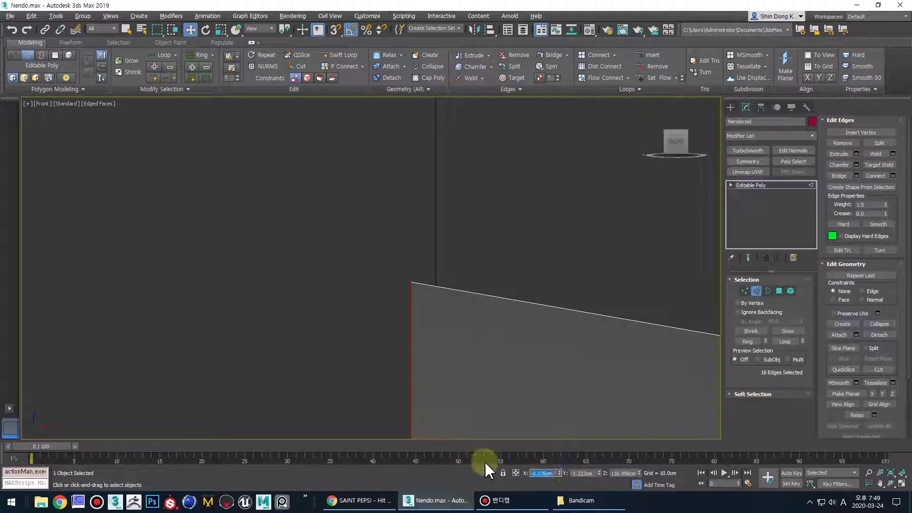
pyautogui.write('0')
pyautogui.press('Return')
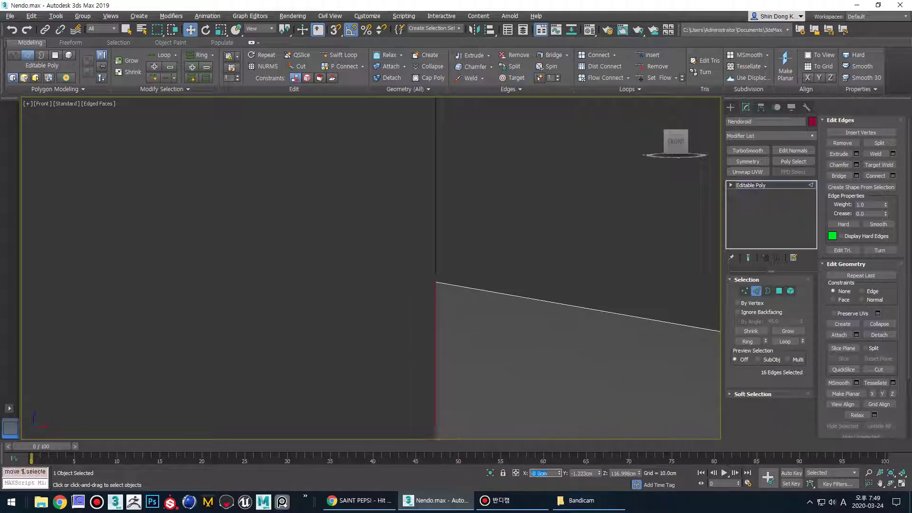
# - Deselect the border edges, leave edge editing and add a Symmetry modifier mirroring the half character across the X axis
pyautogui.scroll(-5, 426, 246)
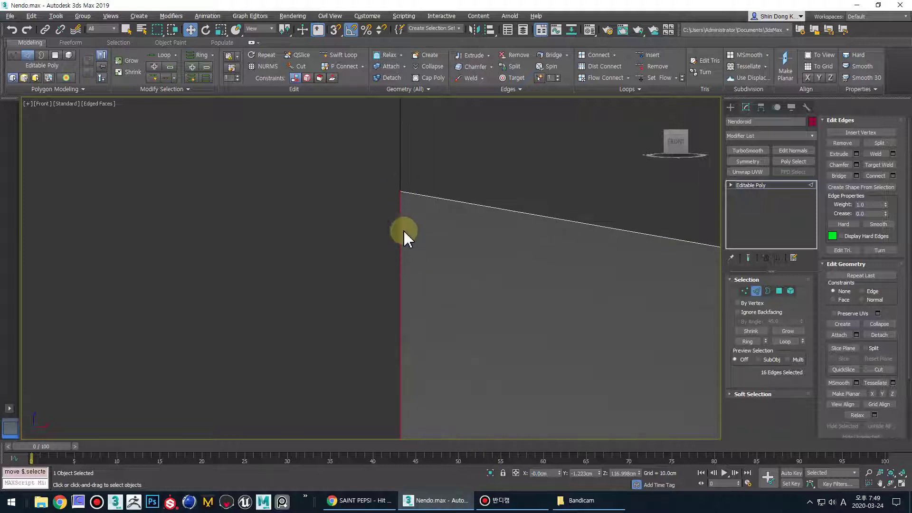
pyautogui.scroll(-5, 458, 204)
pyautogui.moveTo(460, 223); pyautogui.dragTo(458, 157, button='middle')
pyautogui.click(505, 270)
pyautogui.moveTo(506, 271); pyautogui.dragTo(510, 318, button='middle')
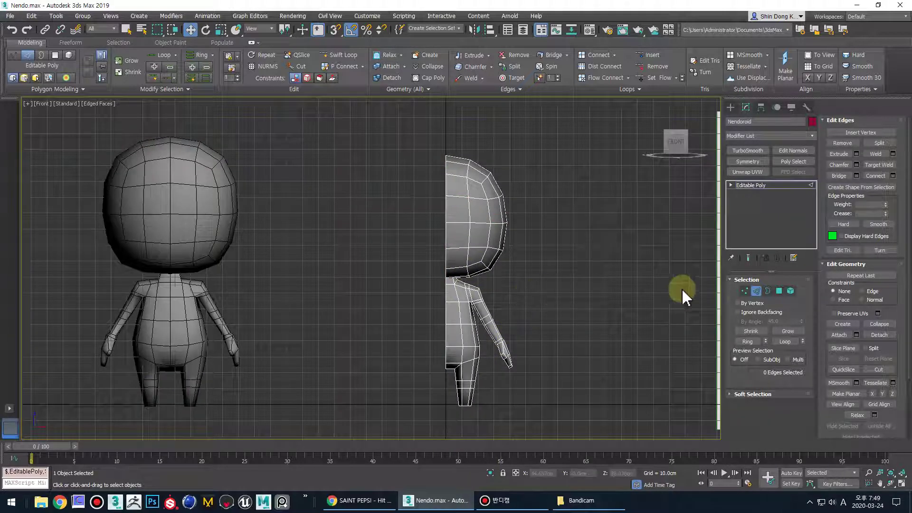
pyautogui.click(758, 290)
pyautogui.click(782, 185)
pyautogui.click(767, 162)
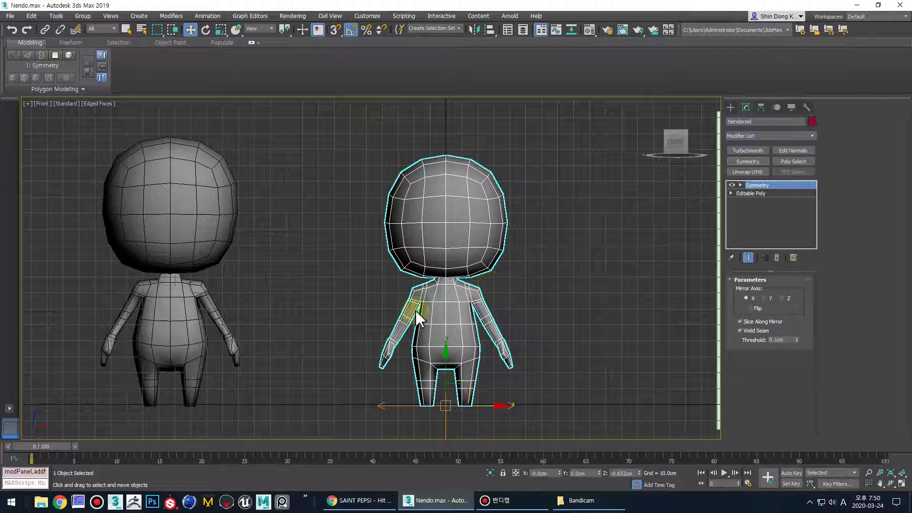
pyautogui.moveTo(498, 282); pyautogui.dragTo(492, 270, button='middle')
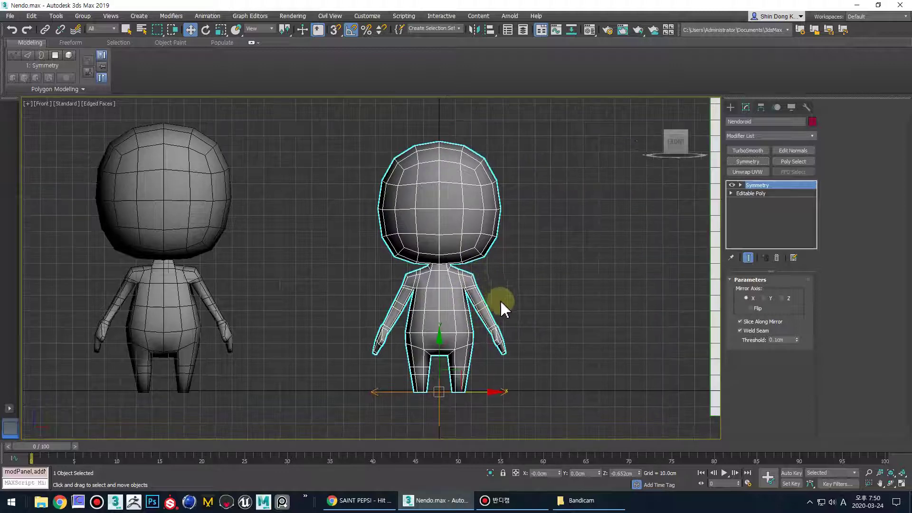
pyautogui.moveTo(491, 303); pyautogui.dragTo(479, 305, button='middle')
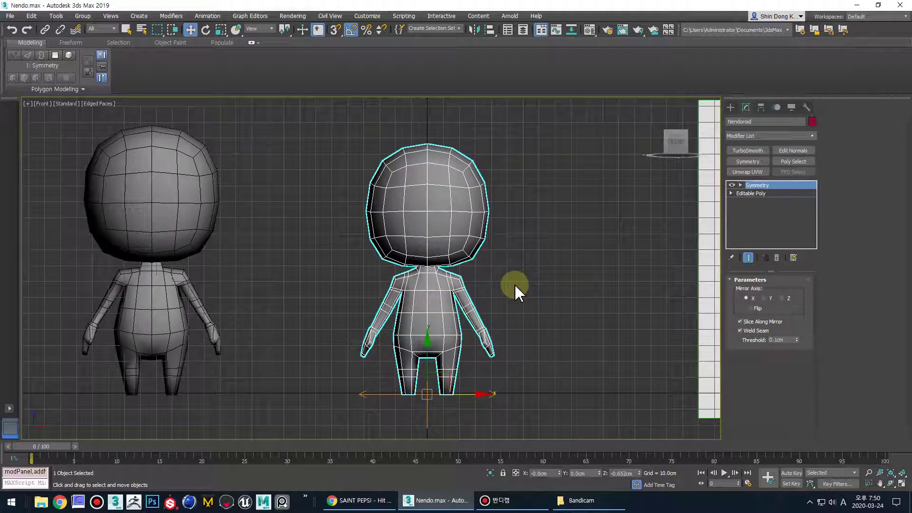